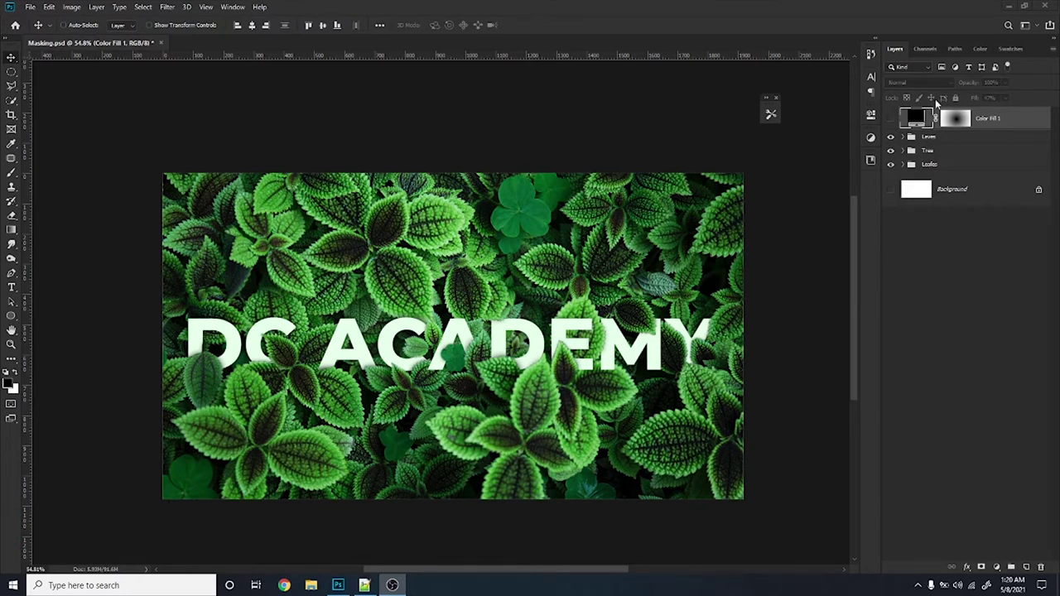
# Hide Color Fill 1 and the Tree version so only the leaves photo shows
pyautogui.click(890, 120)
pyautogui.click(890, 120)
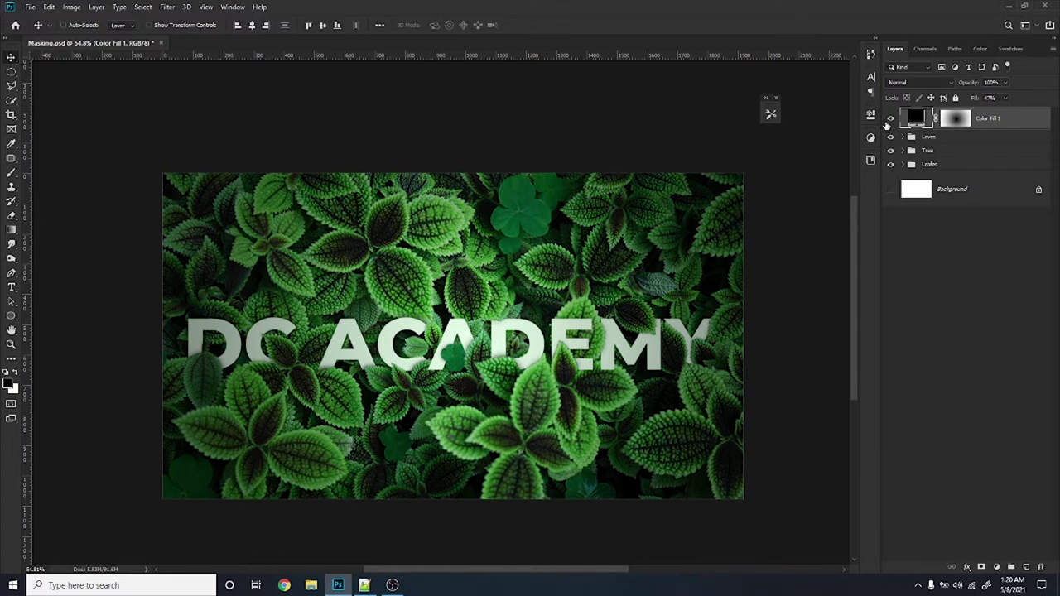
pyautogui.moveTo(890, 118); pyautogui.dragTo(890, 138)
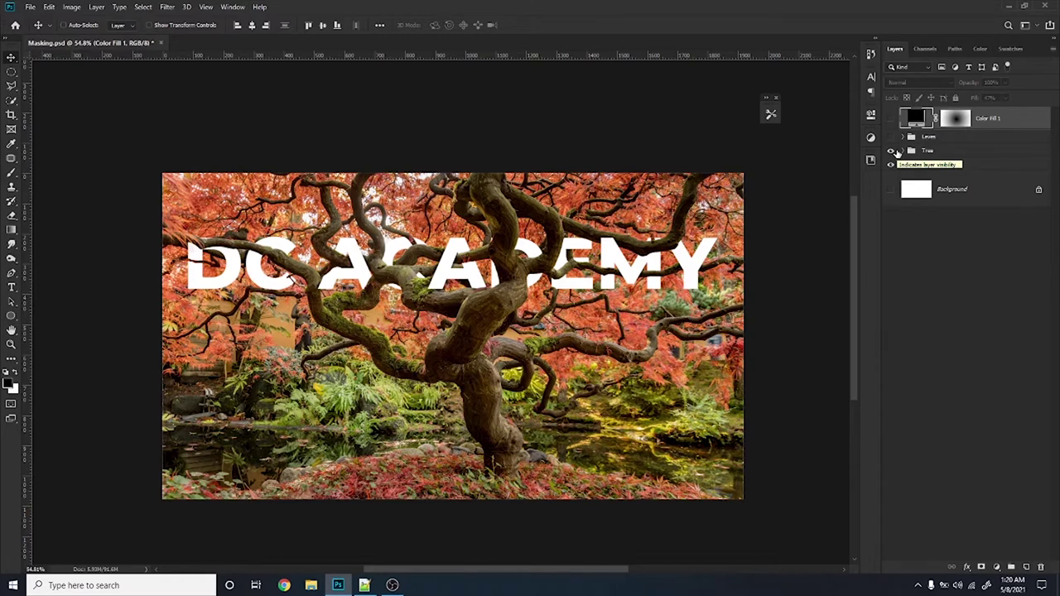
pyautogui.click(891, 150)
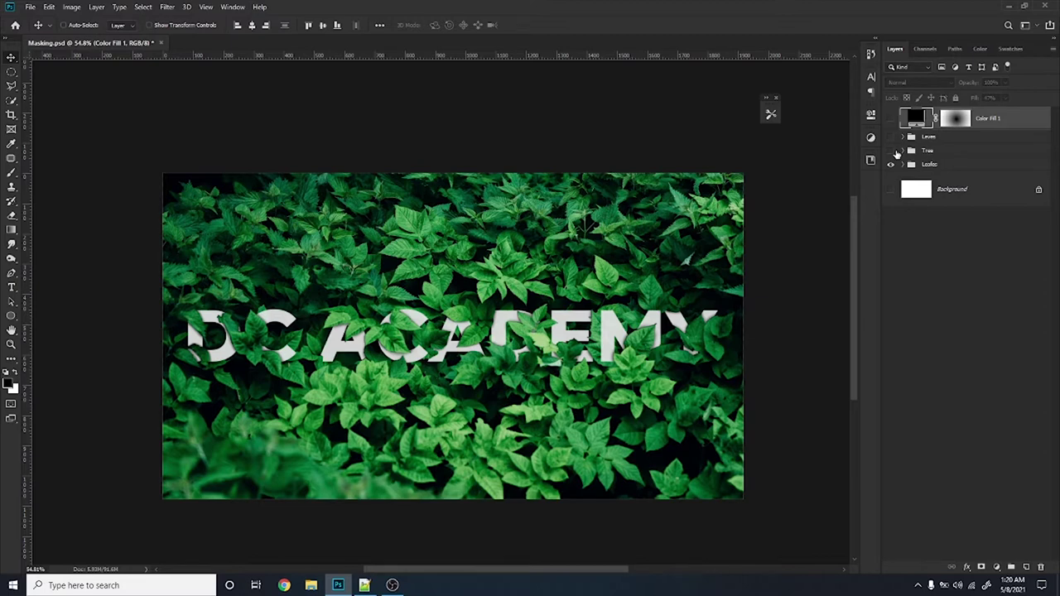
pyautogui.click(892, 119)
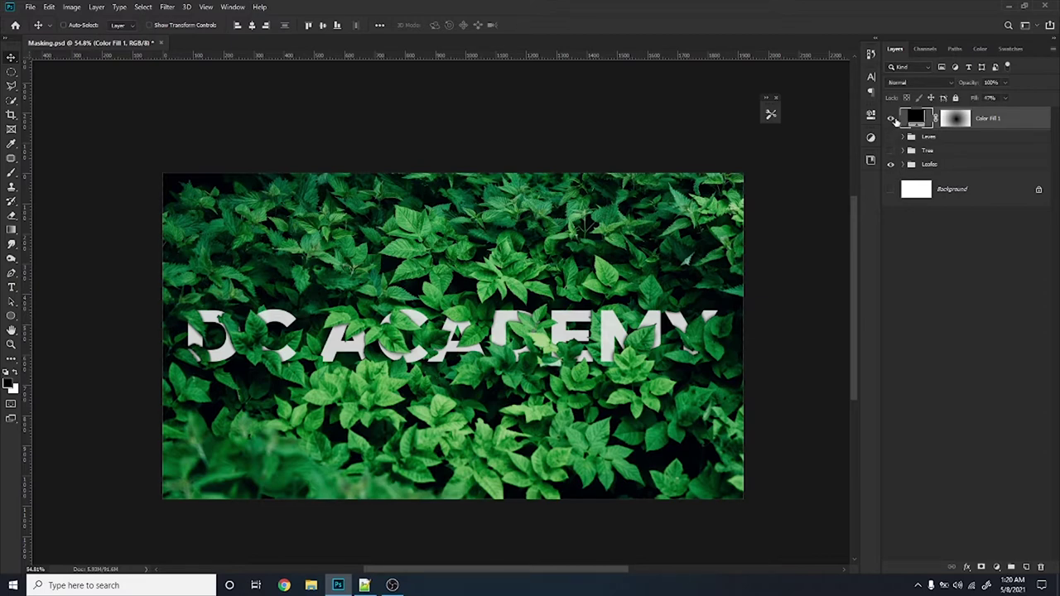
pyautogui.click(891, 118)
# Expand the Leafes group, select the DC Academy mask, then start a new document from Home
pyautogui.click(902, 165)
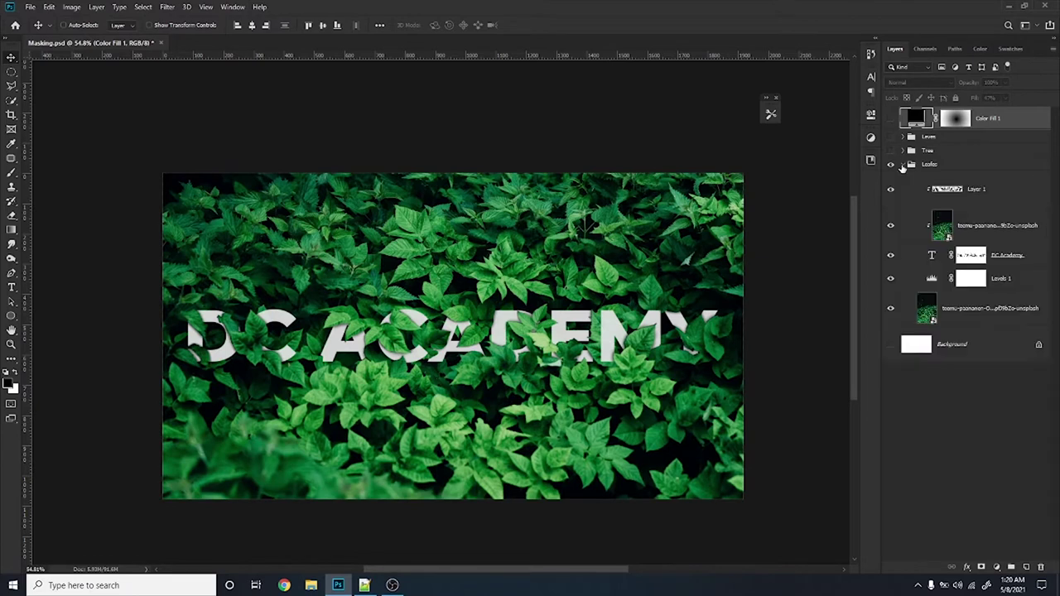
pyautogui.click(963, 253)
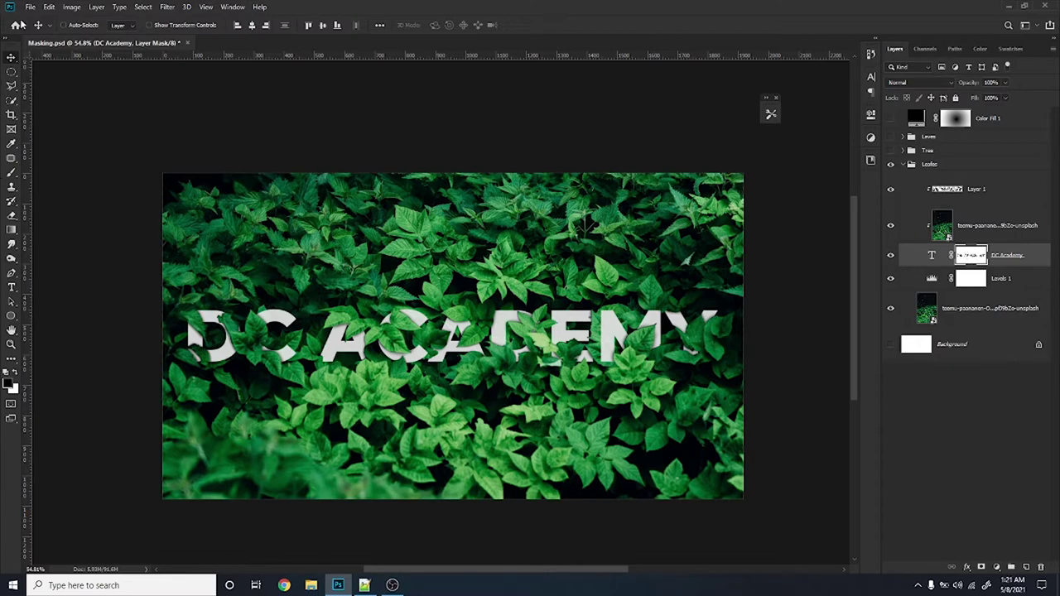
pyautogui.click(16, 25)
pyautogui.click(29, 138)
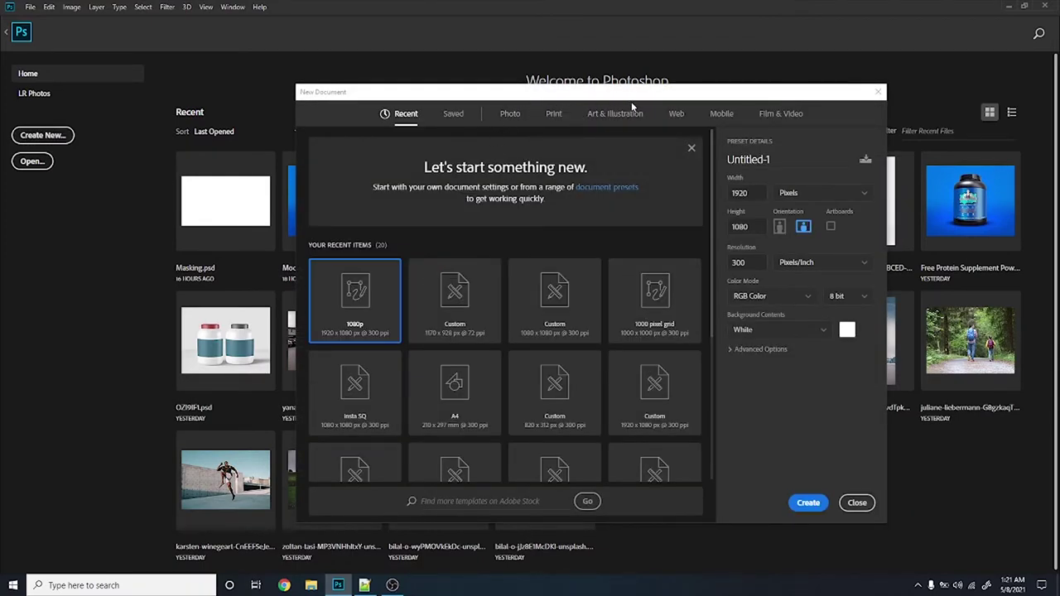
# Create a blank 1920x1080 document from the Art & Illustration 1080p preset
pyautogui.click(631, 113)
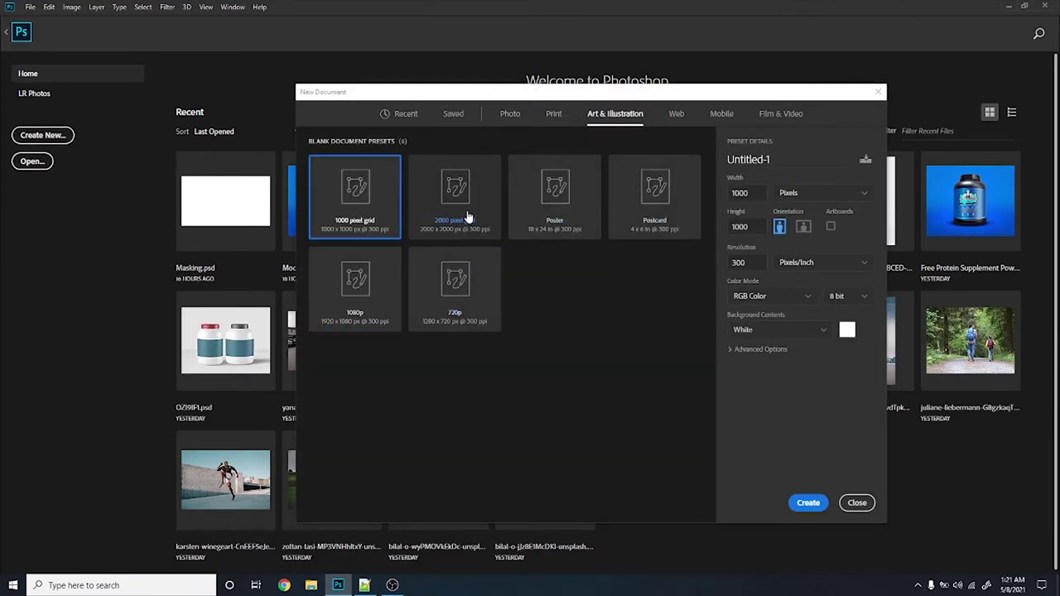
pyautogui.click(375, 320)
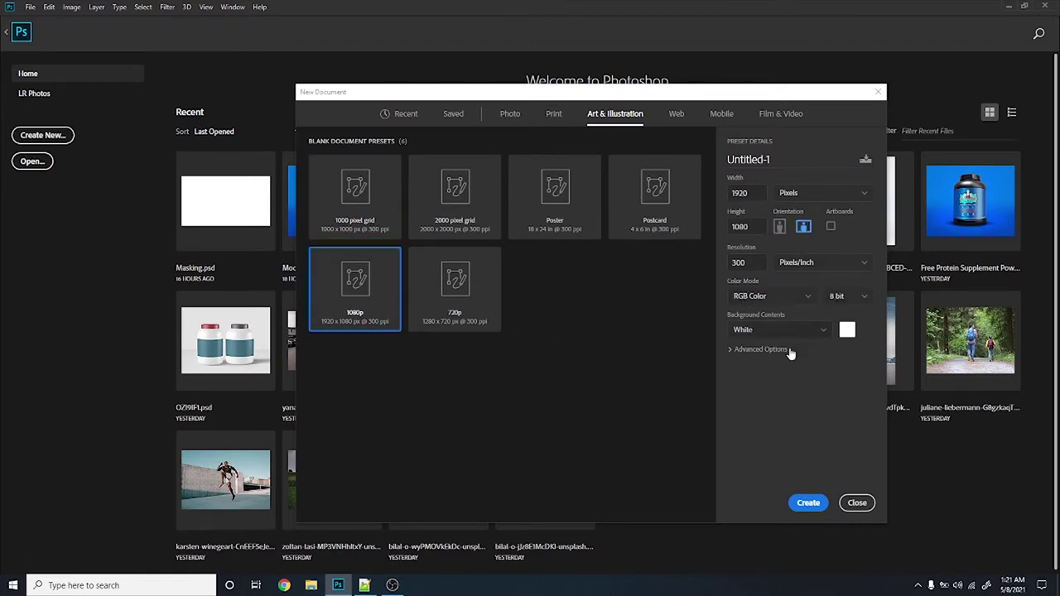
pyautogui.click(811, 503)
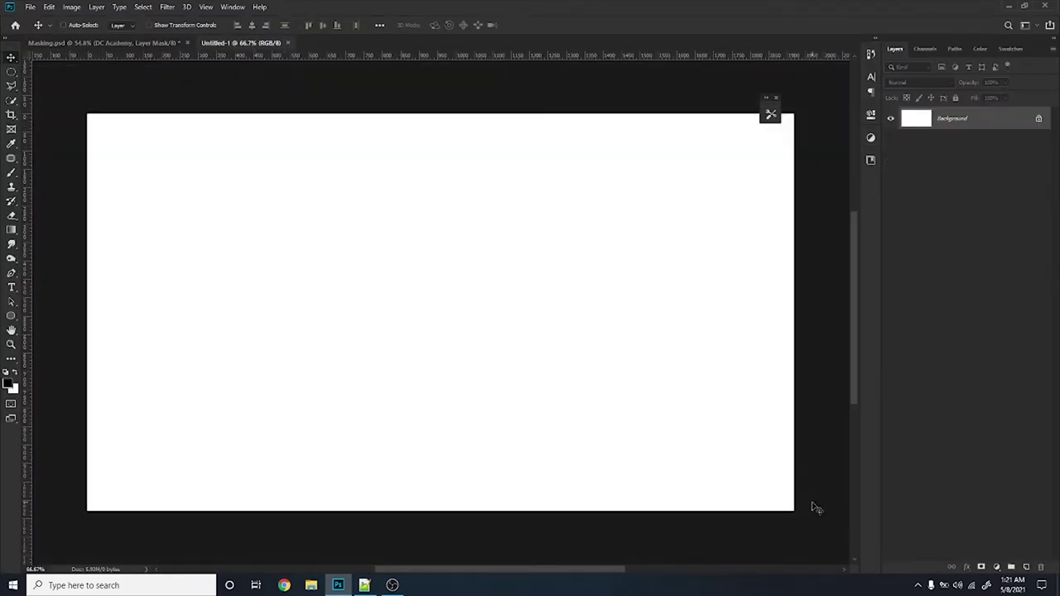
pyautogui.moveTo(766, 107); pyautogui.dragTo(806, 102)
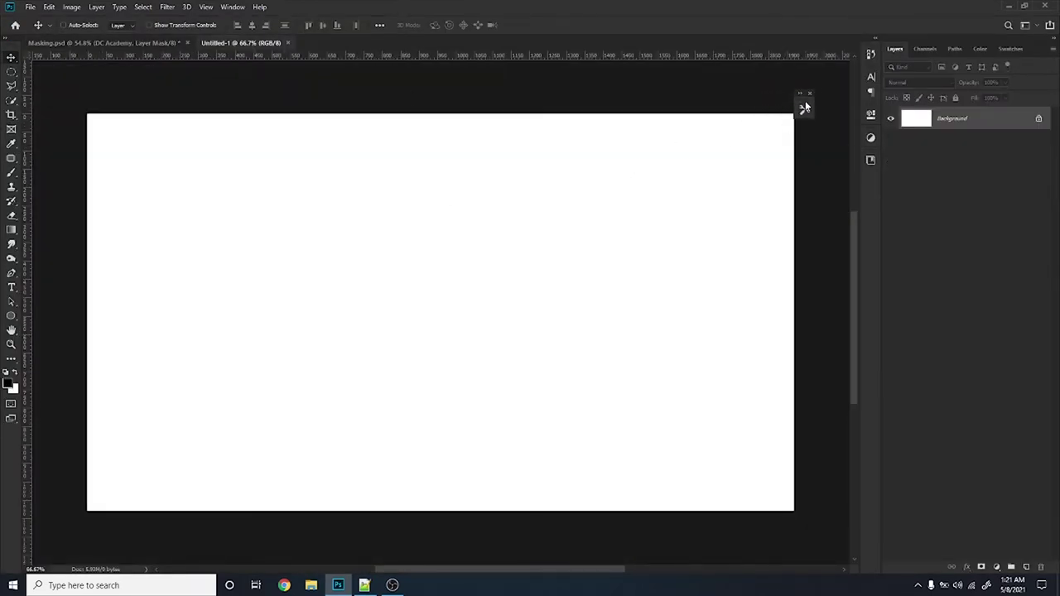
# Draw a large red-filled circle in the canvas centre with the Ellipse tool
pyautogui.click(12, 316)
pyautogui.click(124, 26)
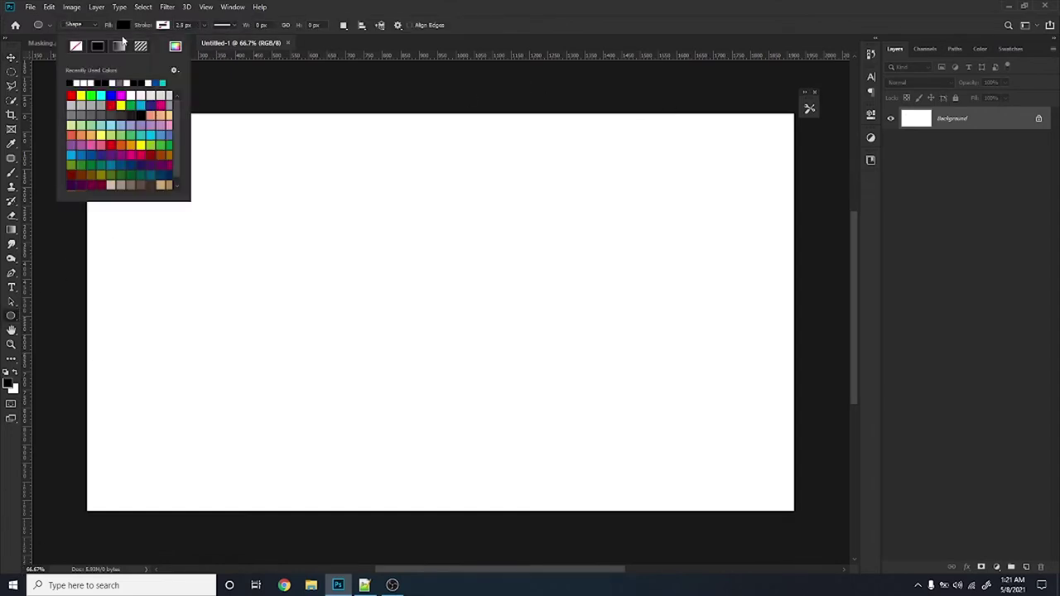
pyautogui.click(90, 95)
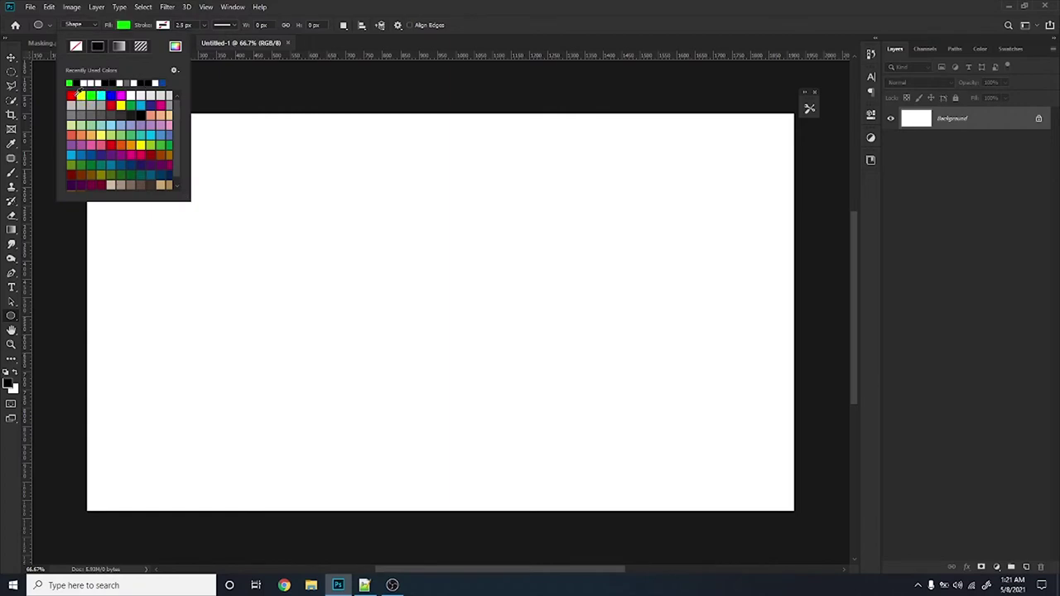
pyautogui.doubleClick(70, 95)
pyautogui.moveTo(339, 188); pyautogui.dragTo(572, 413)
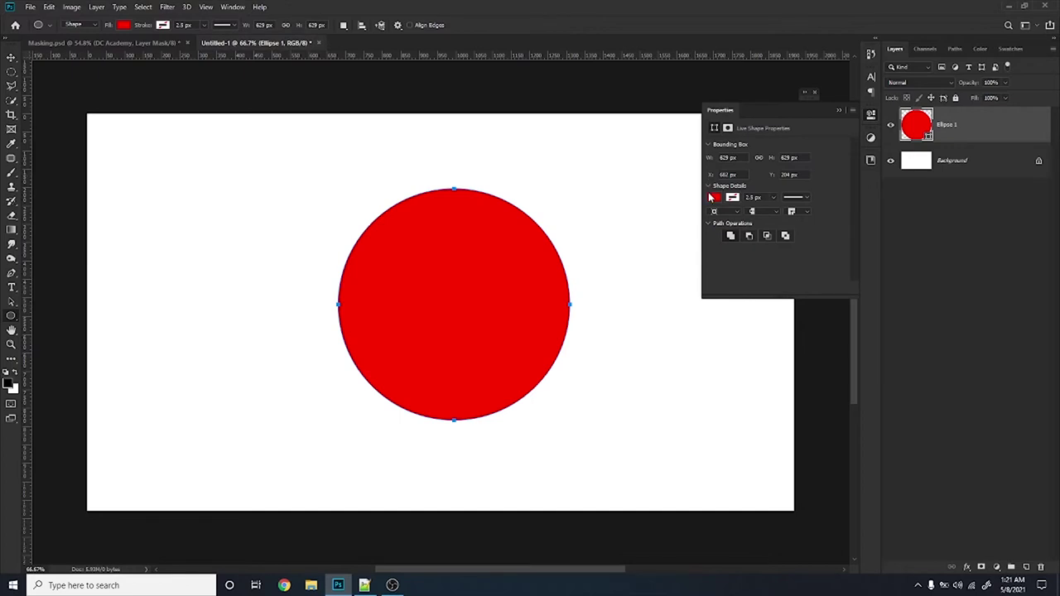
# Change the circle's fill to a deep pink in the Color Picker
pyautogui.click(713, 197)
pyautogui.click(820, 219)
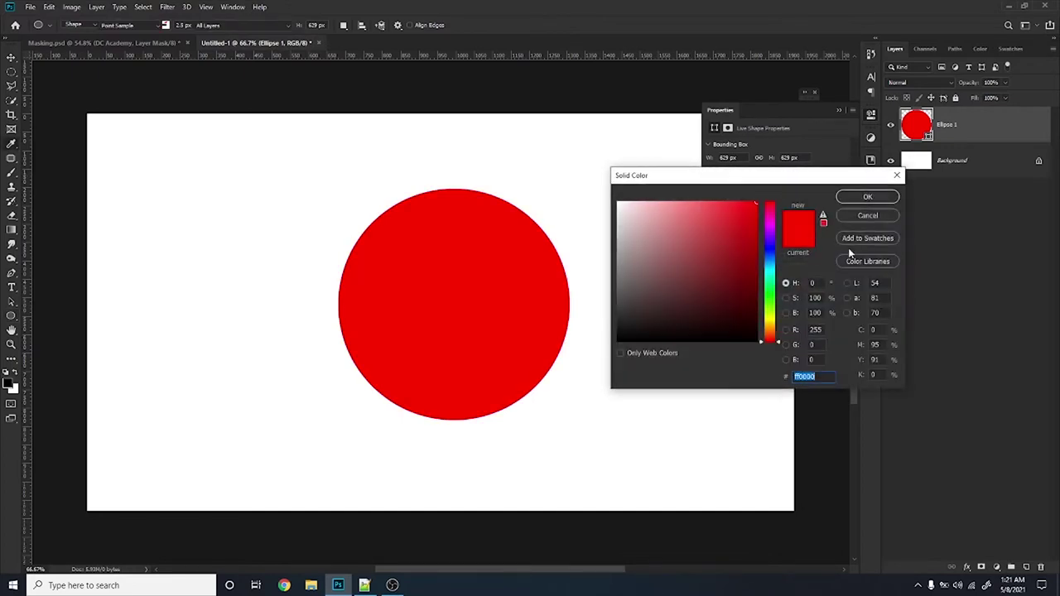
pyautogui.click(717, 205)
pyautogui.click(770, 206)
pyautogui.moveTo(773, 209); pyautogui.dragTo(771, 212)
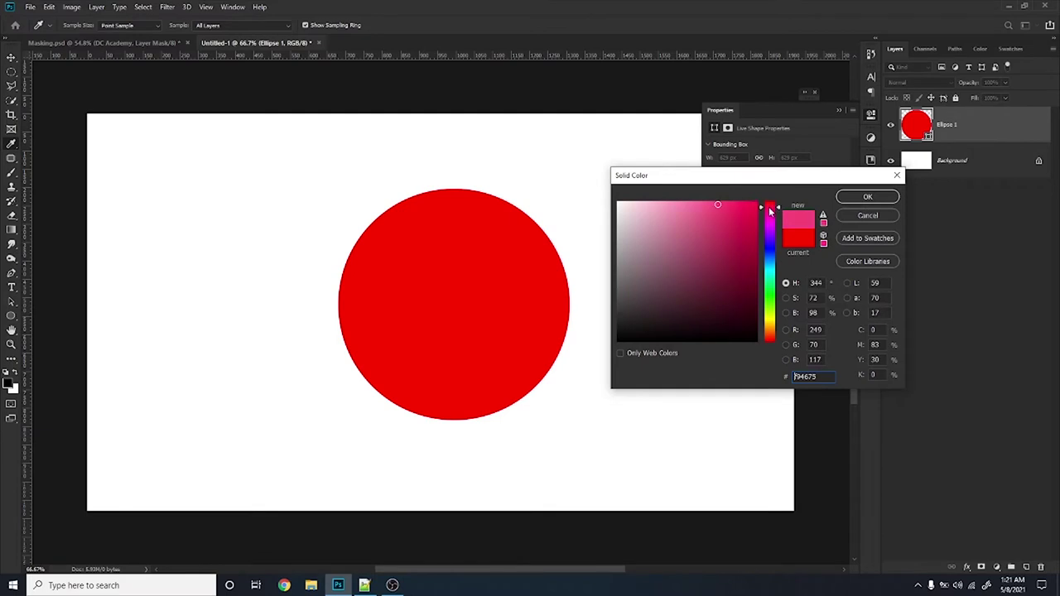
pyautogui.click(732, 205)
pyautogui.click(849, 198)
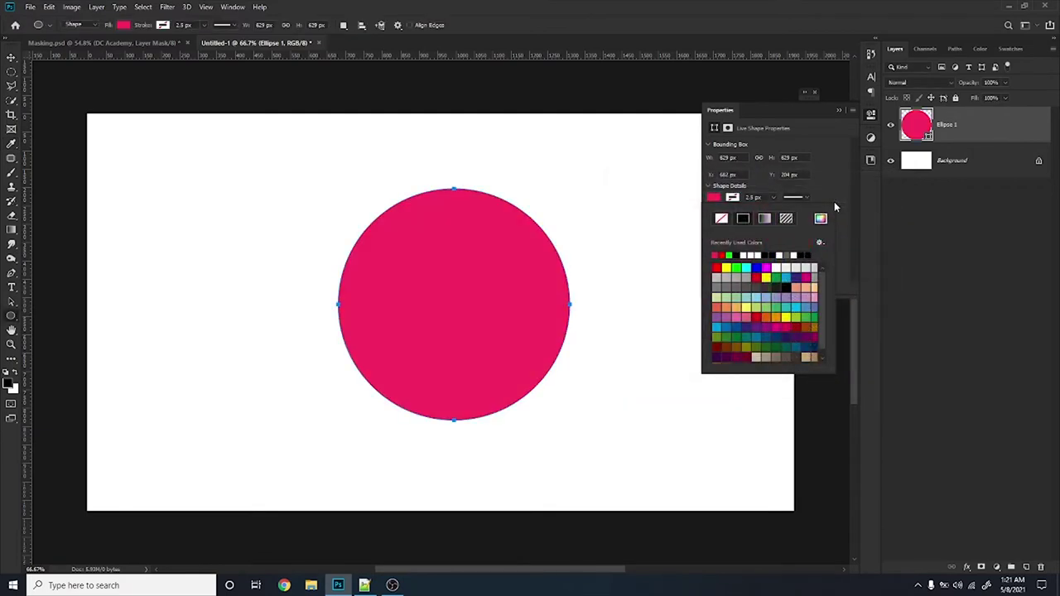
pyautogui.click(838, 110)
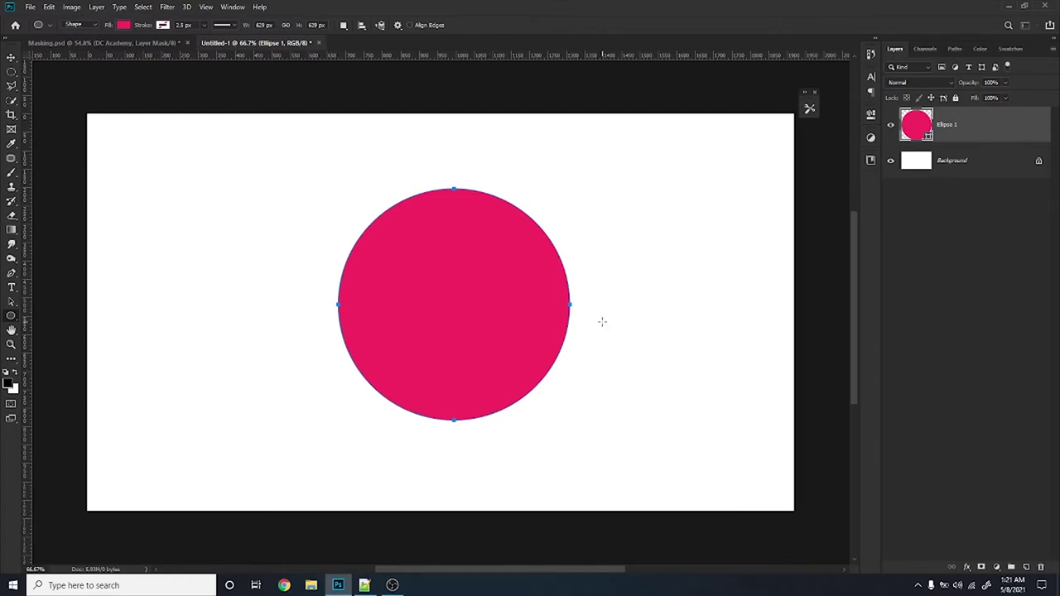
pyautogui.press('e')
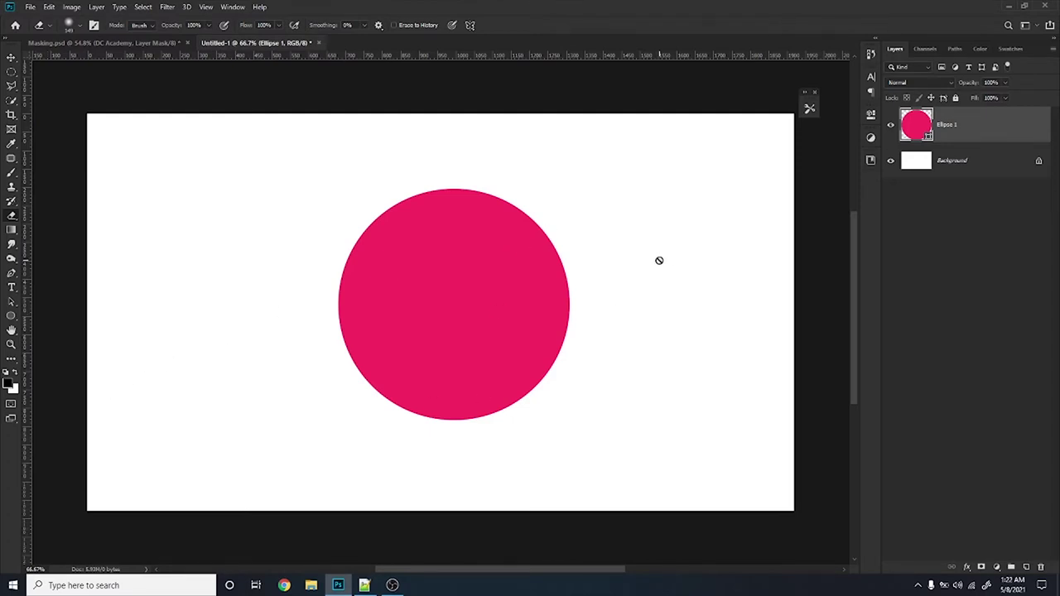
# Rasterize the Ellipse 1 layer and set the eraser hardness to 100%
pyautogui.rightClick(978, 120)
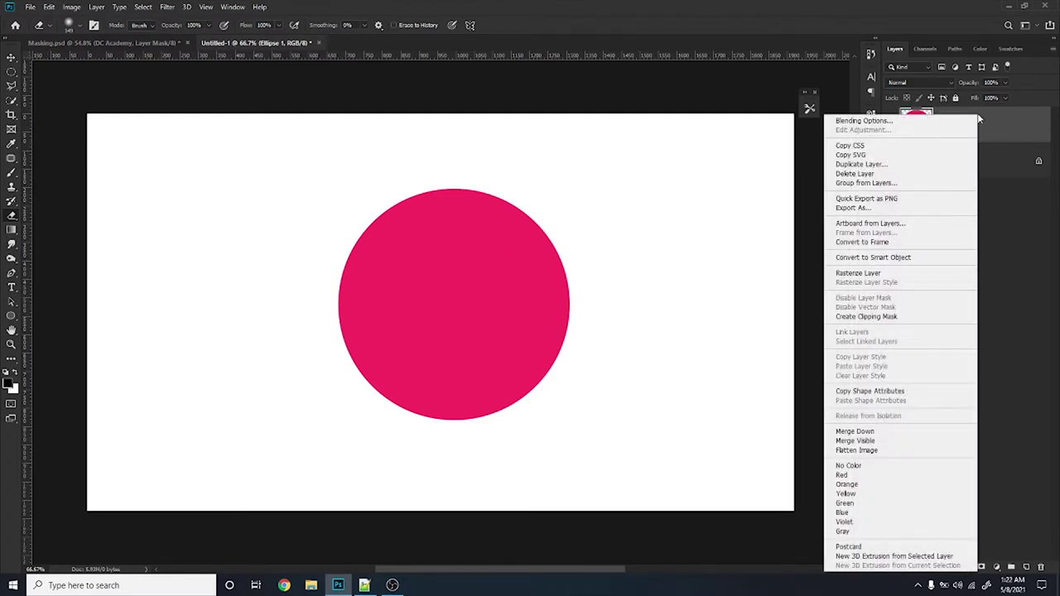
pyautogui.click(893, 273)
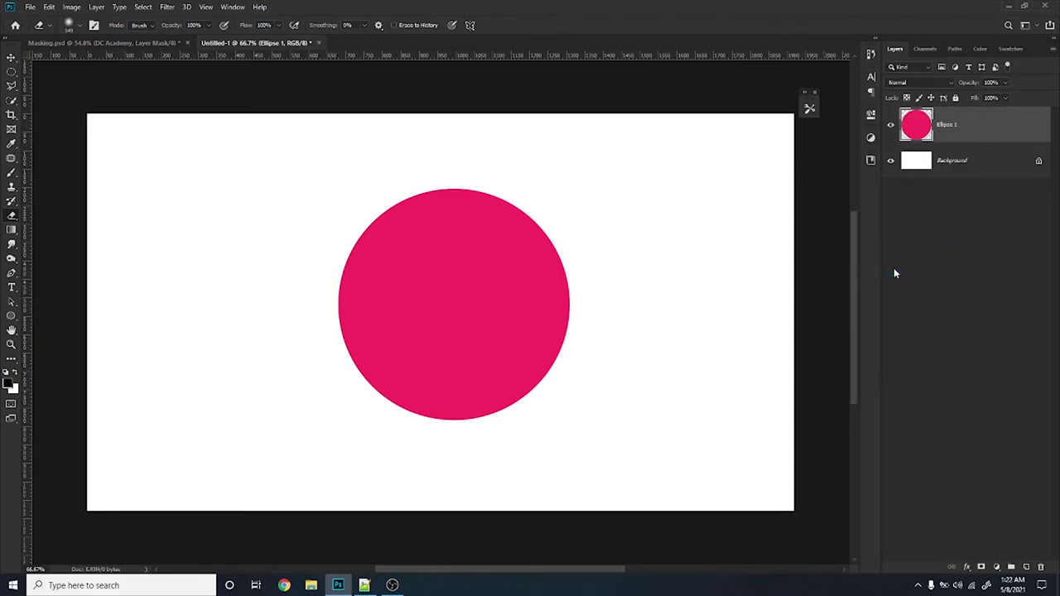
pyautogui.keyDown('alt'); pyautogui.rightClick(502, 447); pyautogui.keyUp('alt')
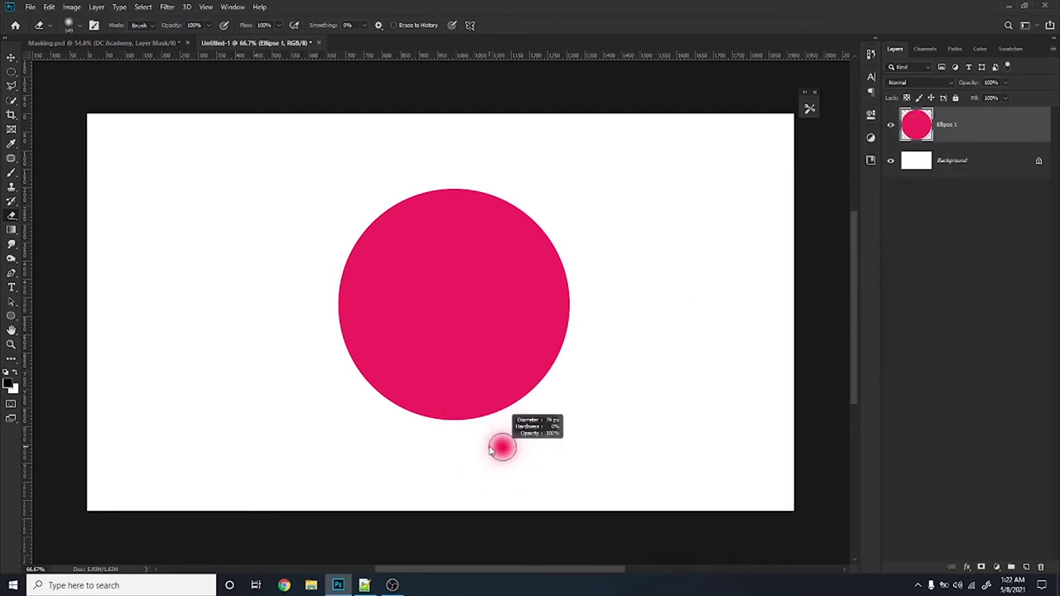
pyautogui.keyDown('alt'); pyautogui.rightClick(184, 264); pyautogui.keyUp('alt')
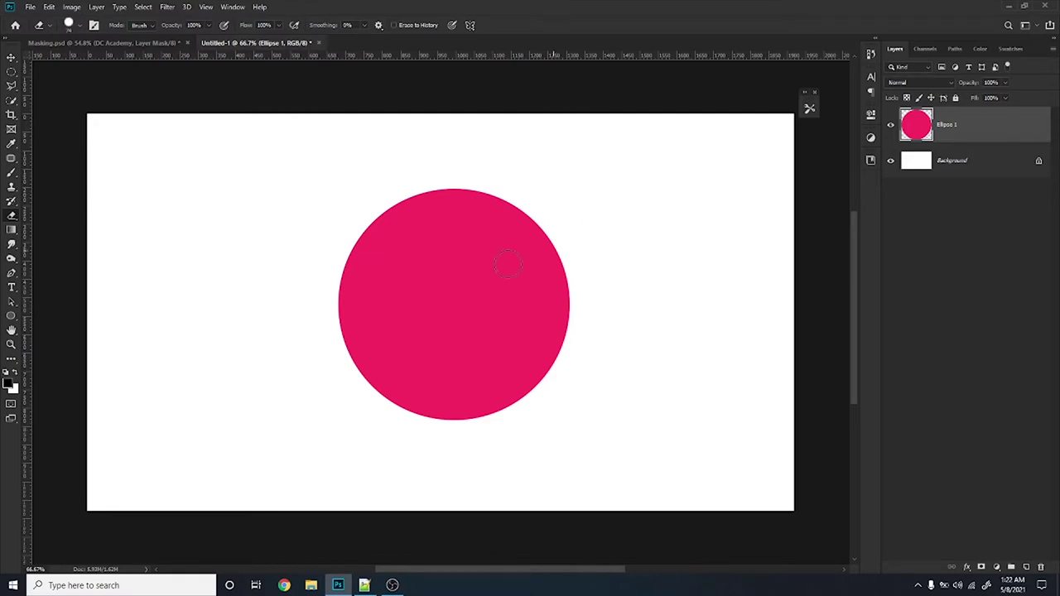
# Erase diagonal stripes across the pink circle, undoing one small stray notch
pyautogui.moveTo(312, 314)
pyautogui.mouseDown()
pyautogui.moveTo(549, 220)
pyautogui.moveTo(641, 288)
pyautogui.mouseUp()
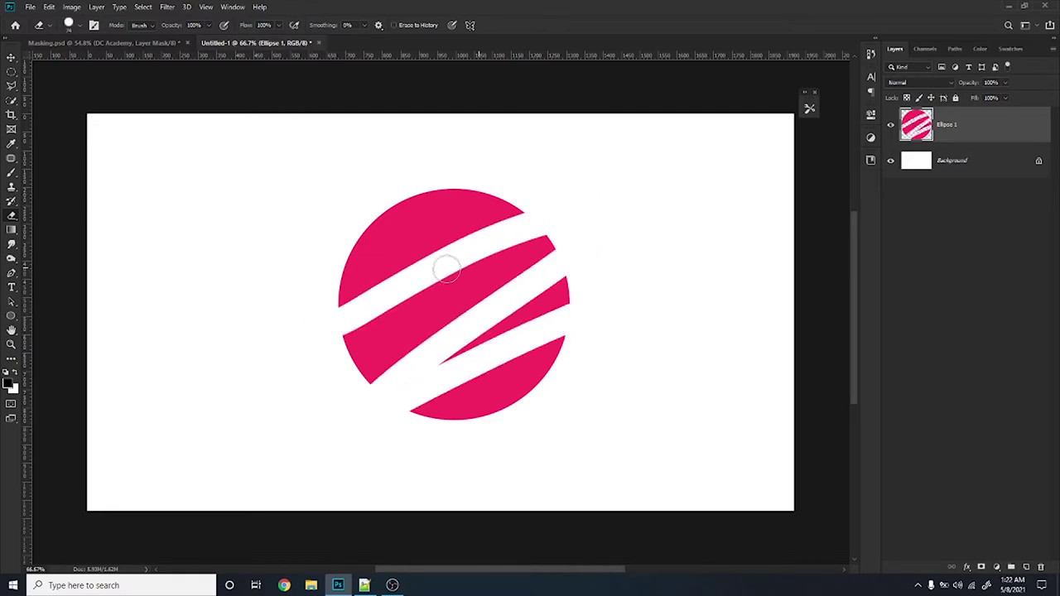
pyautogui.moveTo(325, 262); pyautogui.dragTo(677, 90)
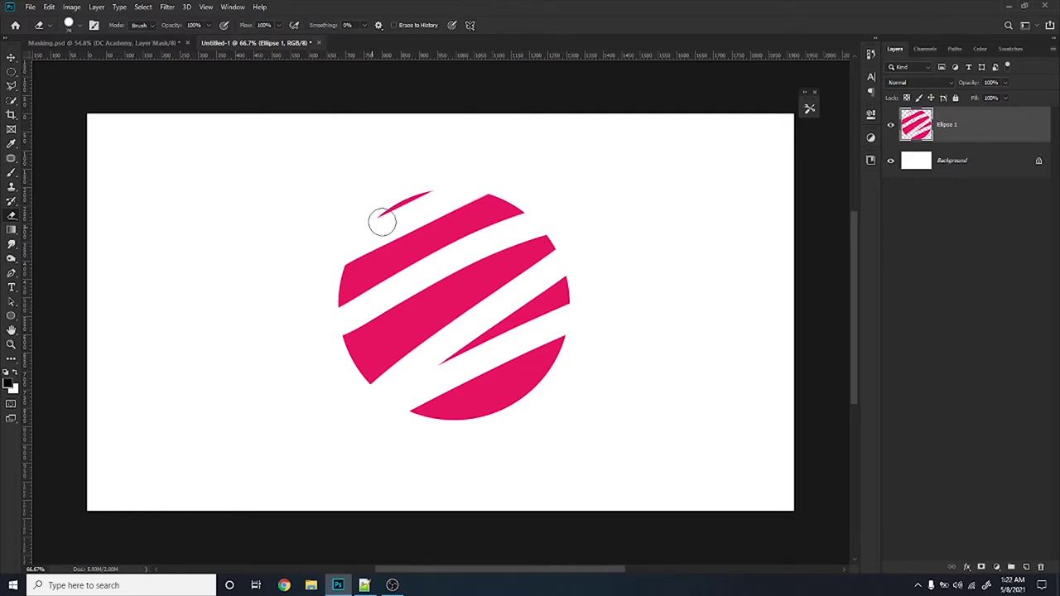
pyautogui.hotkey('ctrl', 'z')
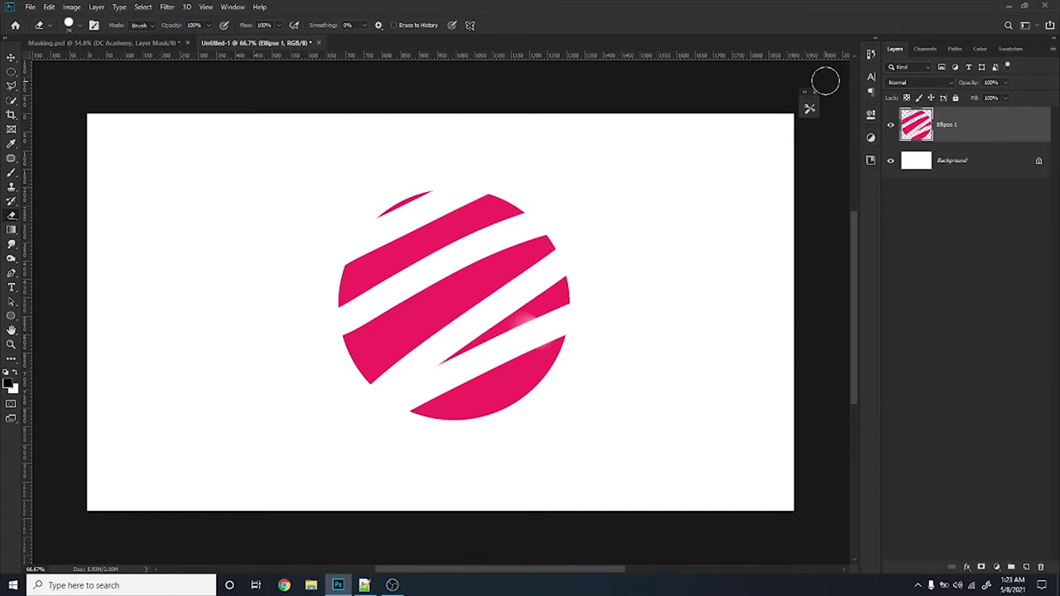
pyautogui.click(870, 54)
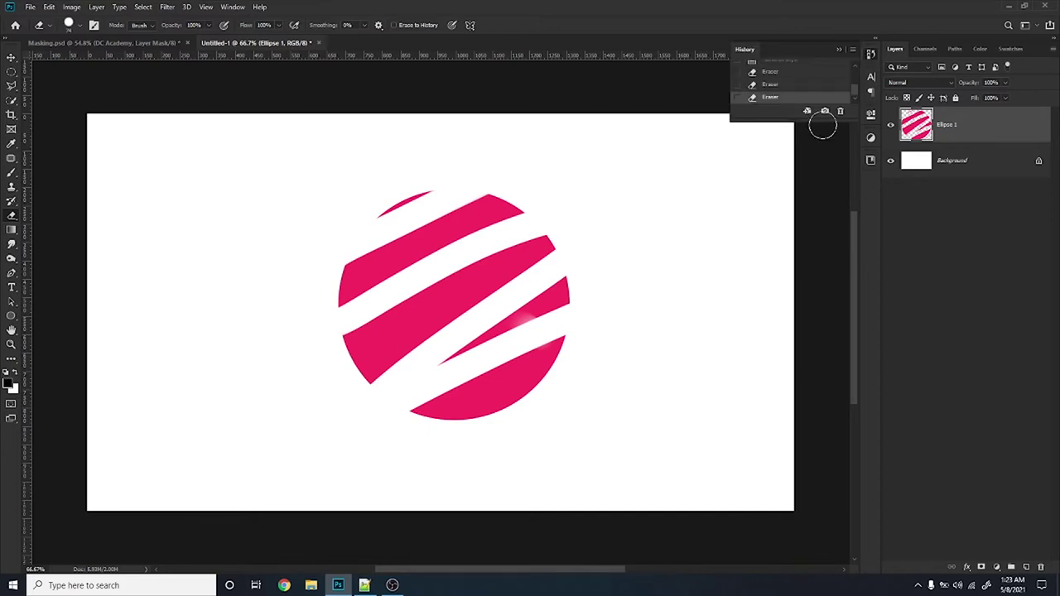
# Revert to the Rasterize Layer history state, removing every erased stripe
pyautogui.scroll(1, 791, 101)
pyautogui.click(771, 89)
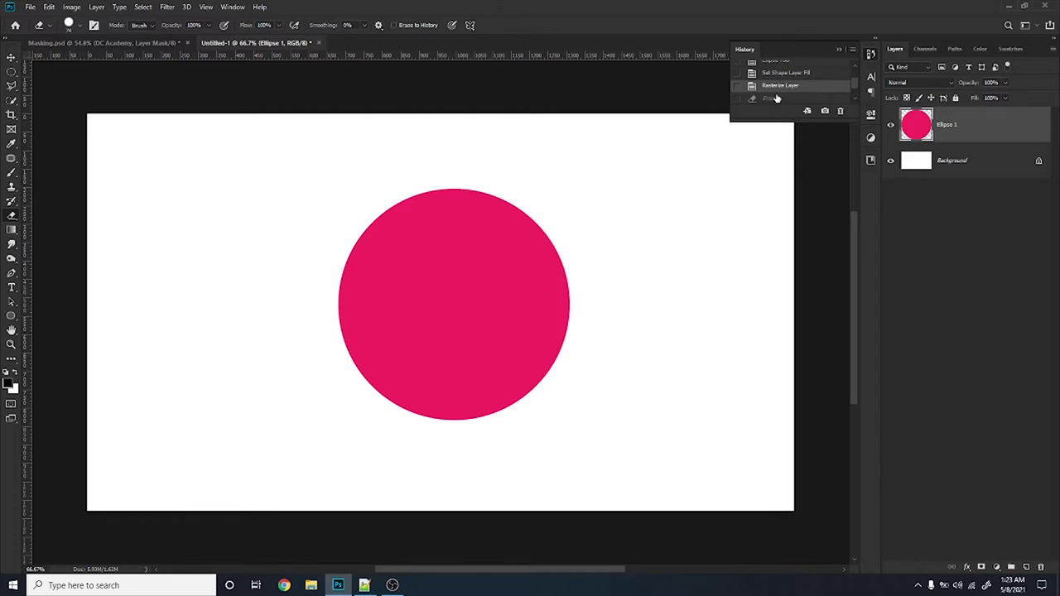
pyautogui.click(837, 52)
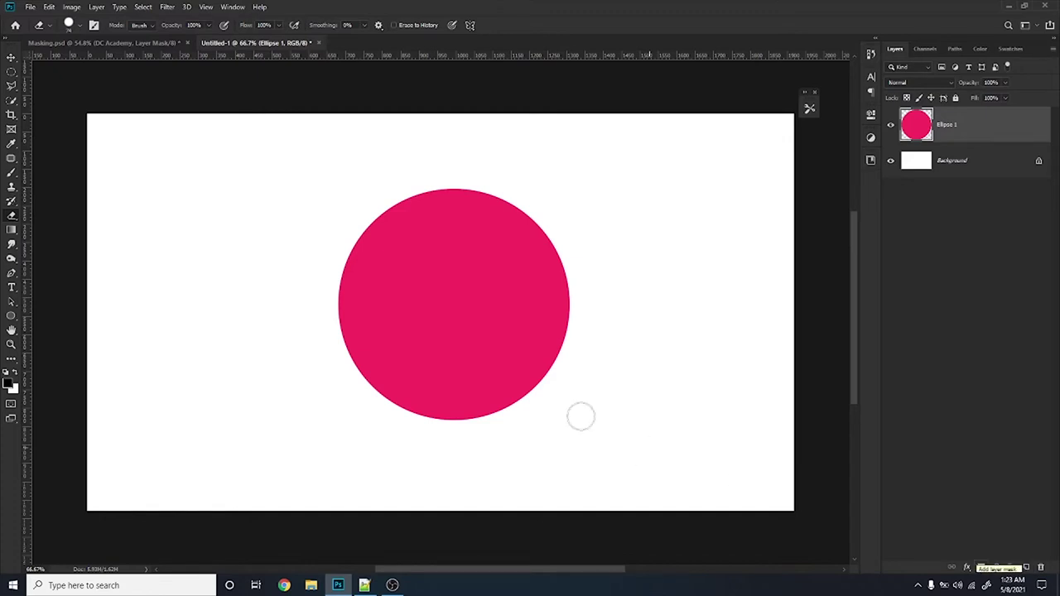
# Try Reveal All and Hide All masks from the Layer menu, undoing each
pyautogui.click(96, 7)
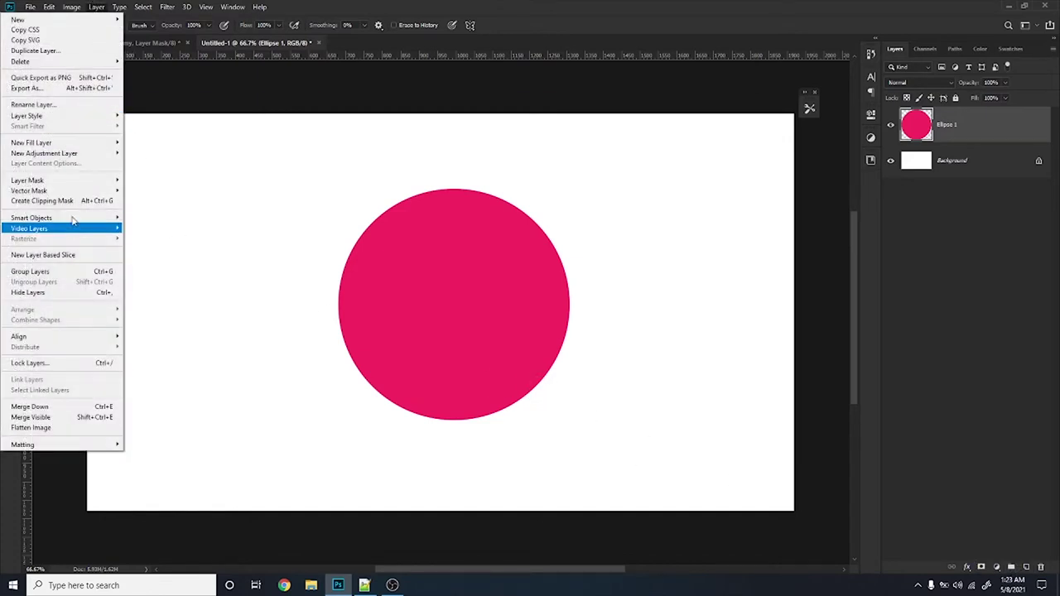
pyautogui.moveTo(33, 179)
pyautogui.click(144, 181)
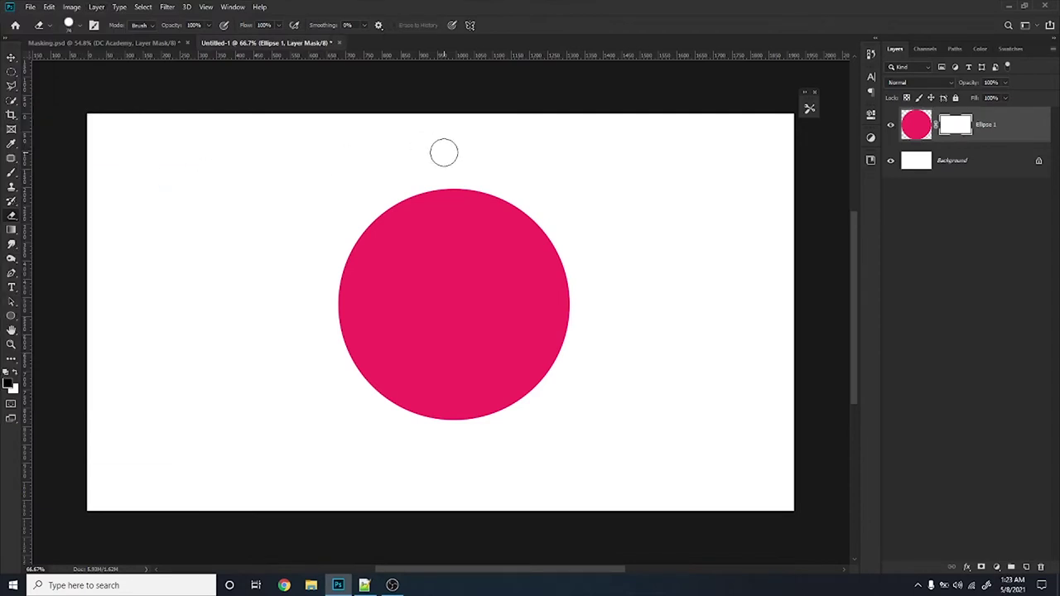
pyautogui.hotkey('ctrl', 'z')
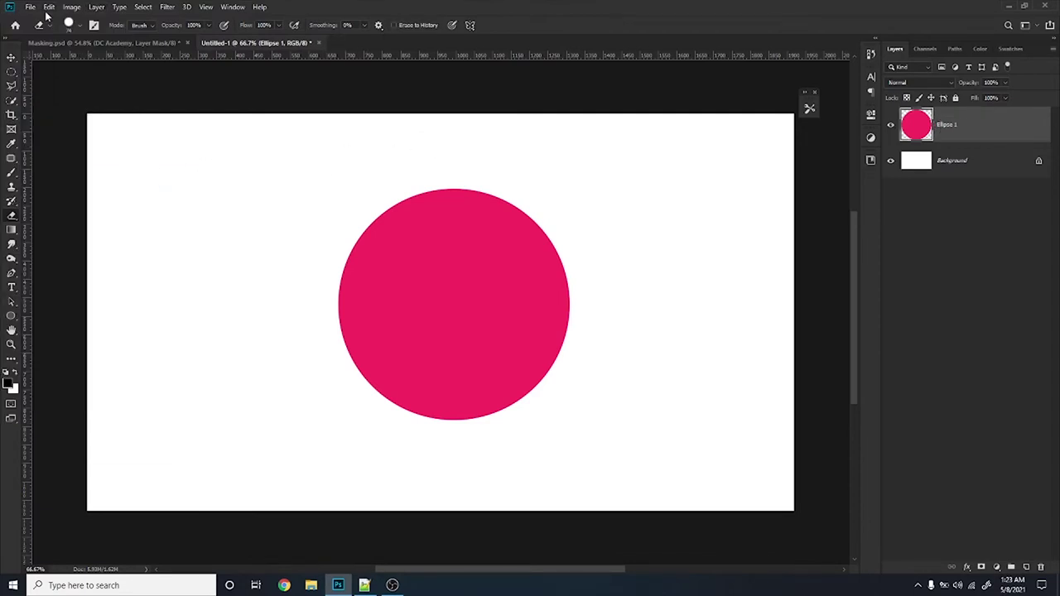
pyautogui.click(96, 6)
pyautogui.moveTo(28, 180)
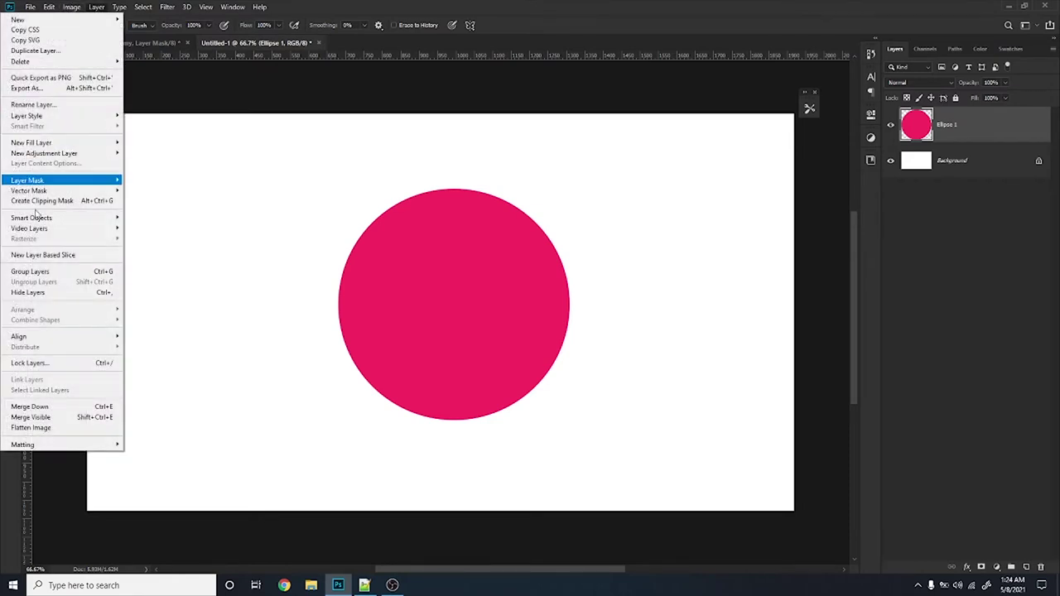
pyautogui.click(144, 191)
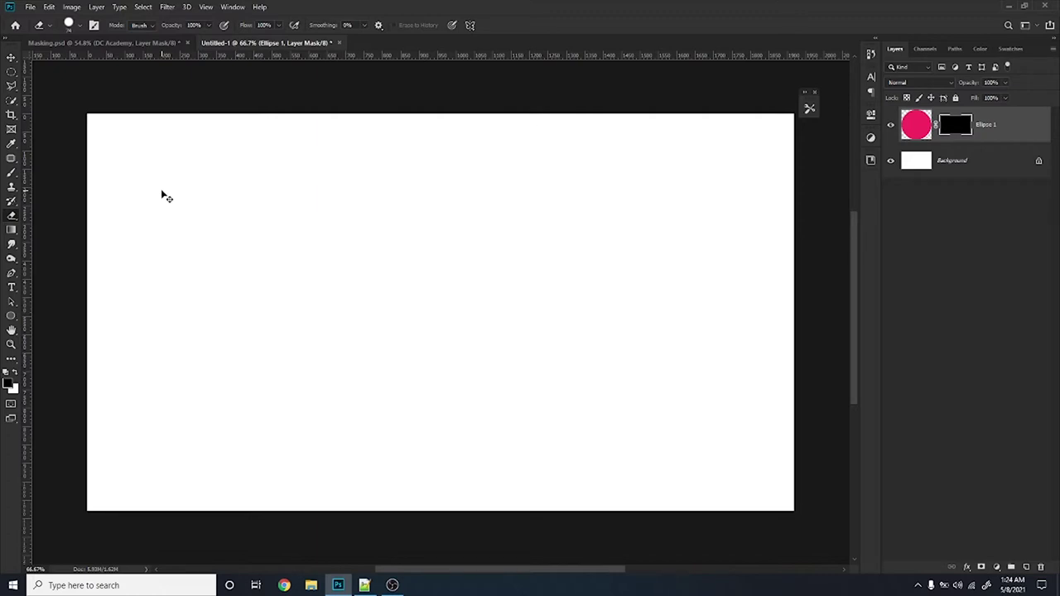
pyautogui.hotkey('ctrl', 'z')
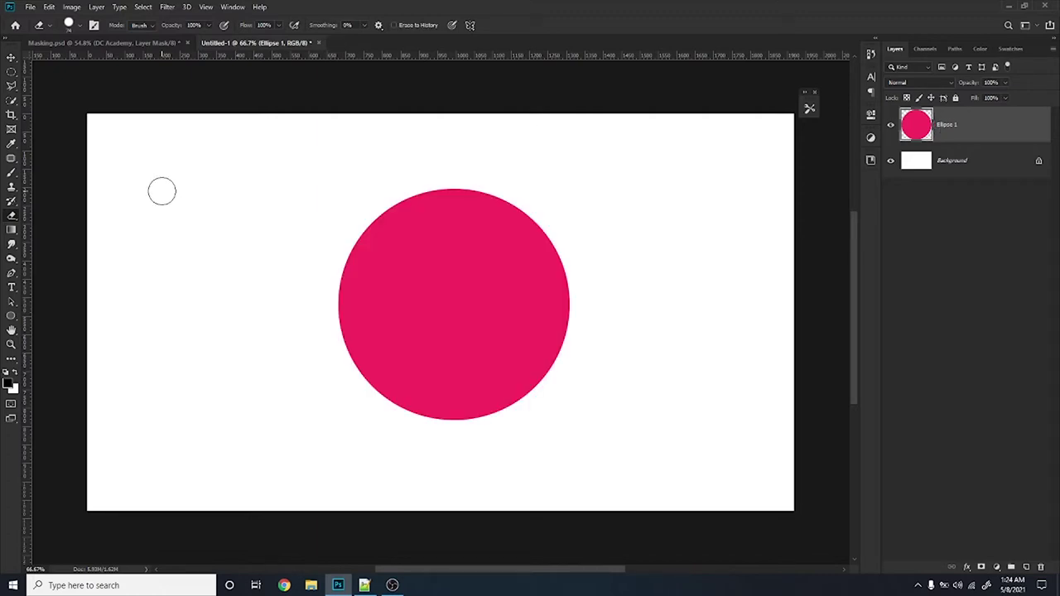
# Add a white layer mask to Ellipse 1 and swap foreground and background colours
pyautogui.click(982, 568)
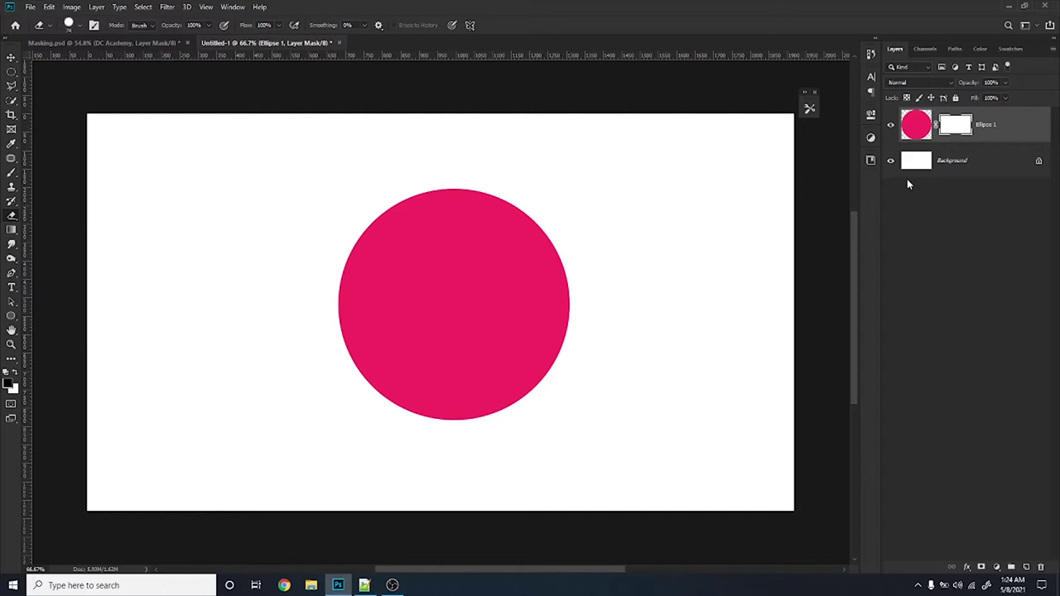
pyautogui.press('x')
pyautogui.press('x')
pyautogui.click(12, 172)
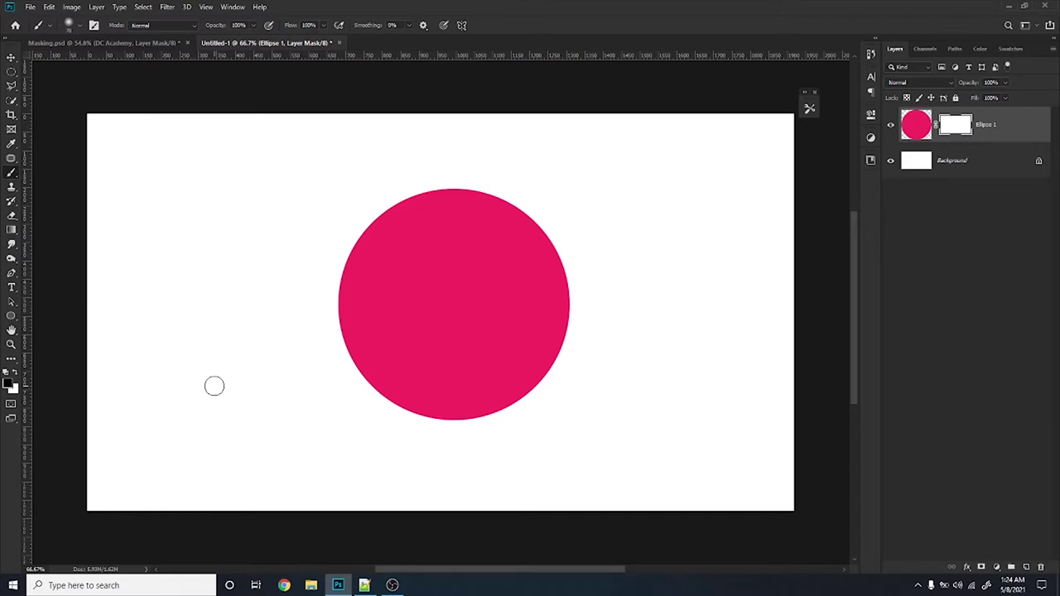
# Paint black diagonal stripes on the Ellipse 1 mask with a 70 px brush
pyautogui.moveTo(222, 396); pyautogui.dragTo(240, 397)
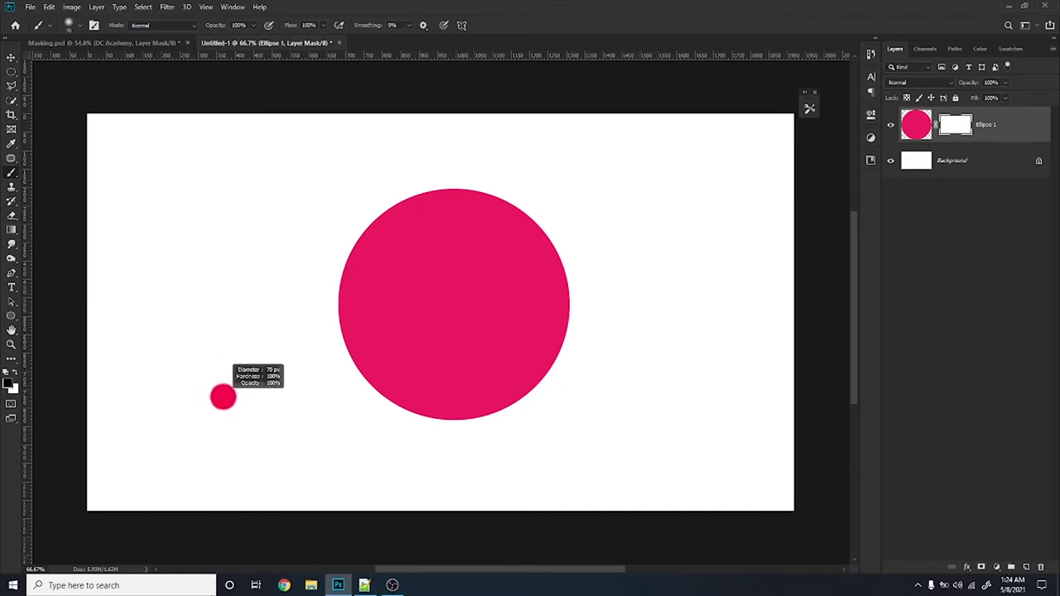
pyautogui.moveTo(296, 321); pyautogui.dragTo(627, 187)
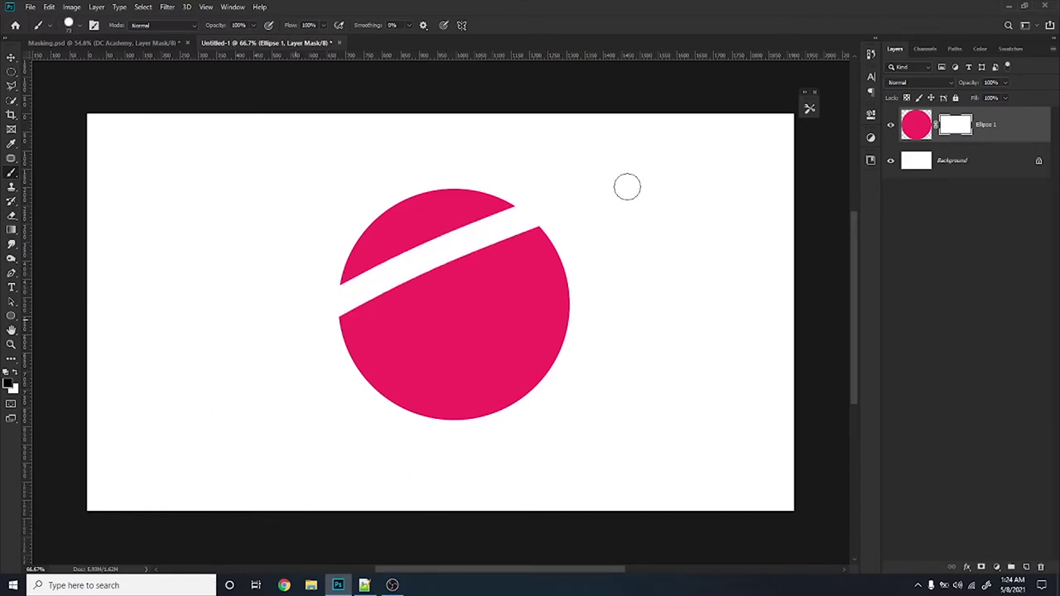
pyautogui.moveTo(331, 381); pyautogui.dragTo(596, 240)
pyautogui.moveTo(331, 403); pyautogui.dragTo(793, 243)
pyautogui.moveTo(356, 250); pyautogui.dragTo(552, 147)
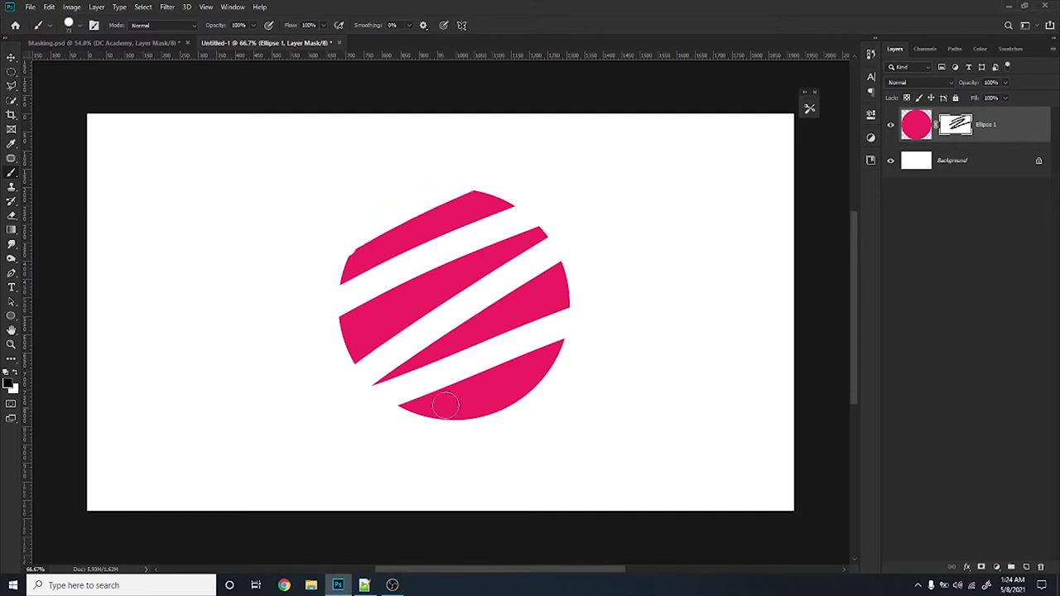
pyautogui.moveTo(428, 444); pyautogui.dragTo(555, 248)
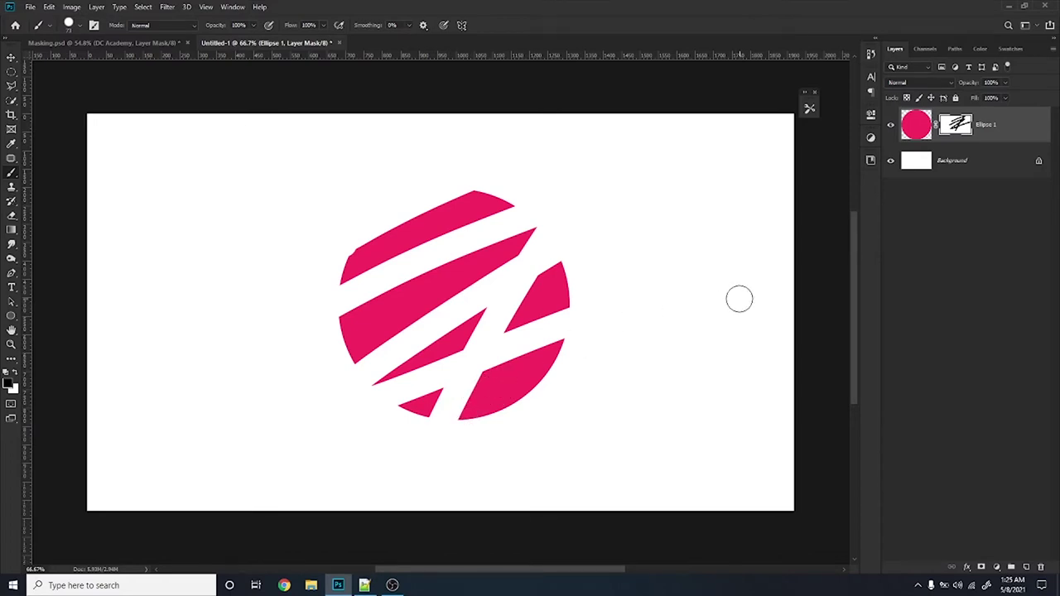
# Paint white to restore a gap near the circle's bottom, then view the mask alone
pyautogui.press('x')
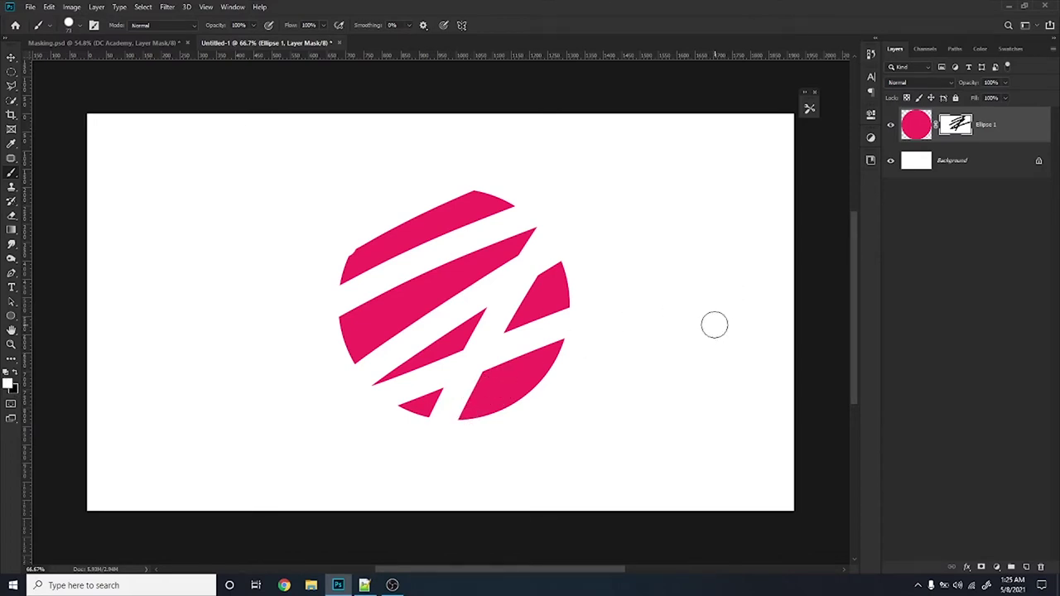
pyautogui.moveTo(426, 422); pyautogui.dragTo(489, 383)
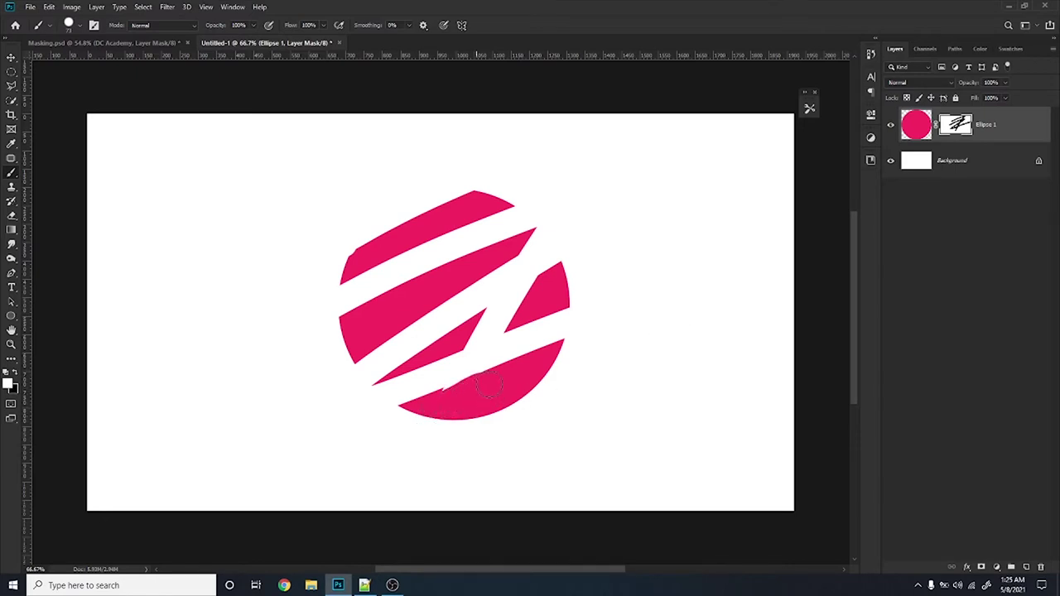
pyautogui.moveTo(465, 393); pyautogui.dragTo(443, 386)
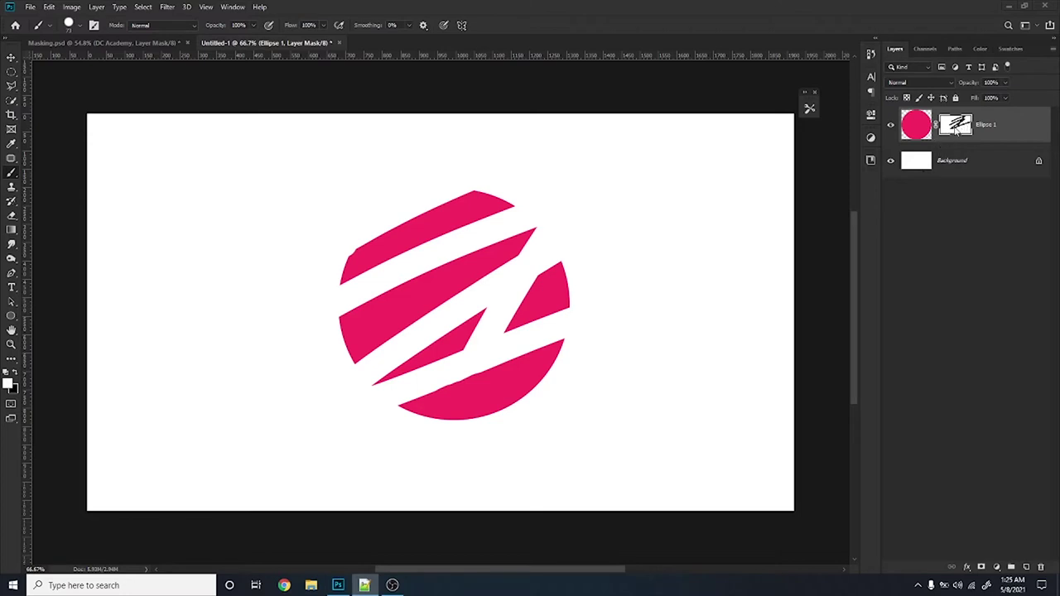
pyautogui.keyDown('alt'); pyautogui.click(954, 131); pyautogui.keyUp('alt')
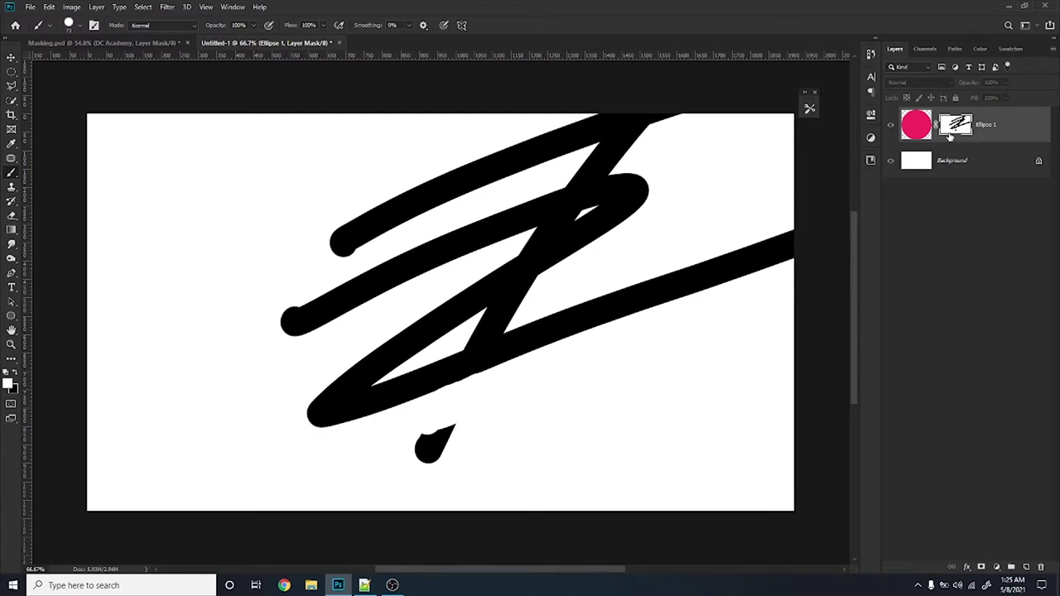
pyautogui.keyDown('alt'); pyautogui.click(950, 133); pyautogui.keyUp('alt')
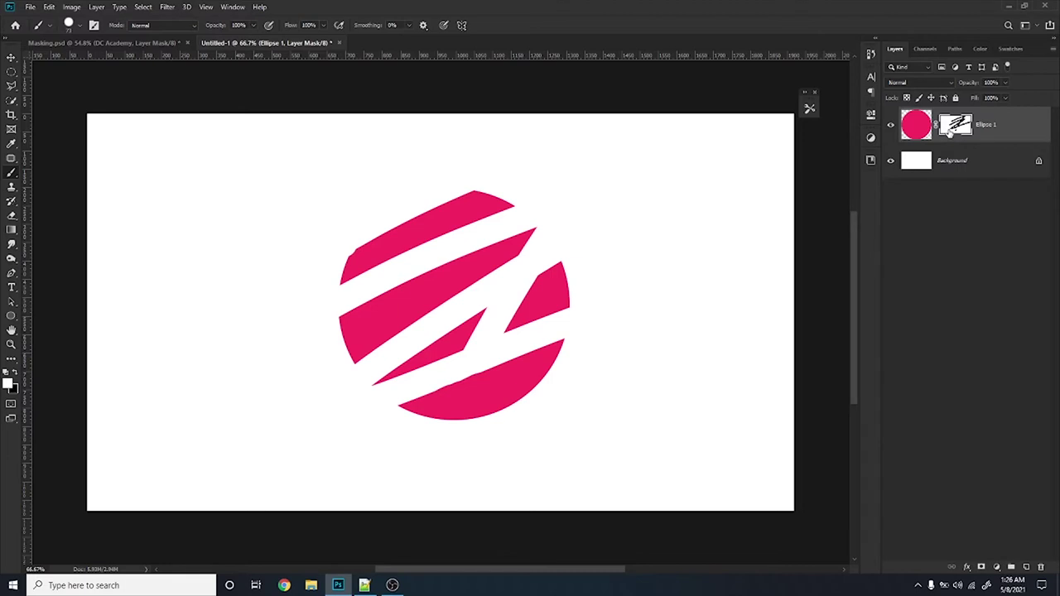
pyautogui.keyDown('shift'); pyautogui.click(950, 134); pyautogui.keyUp('shift')
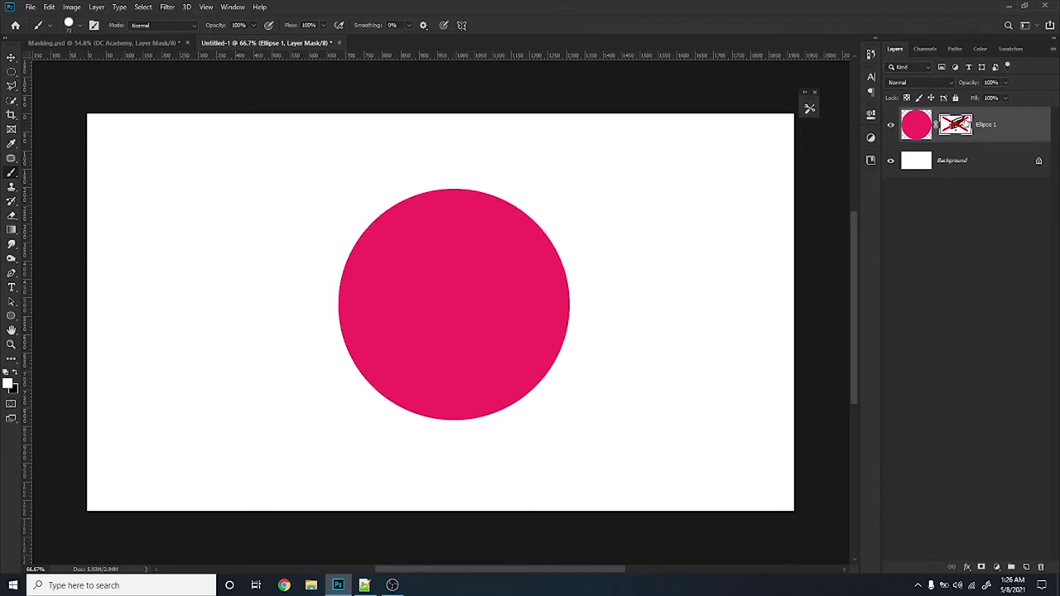
pyautogui.rightClick(965, 129)
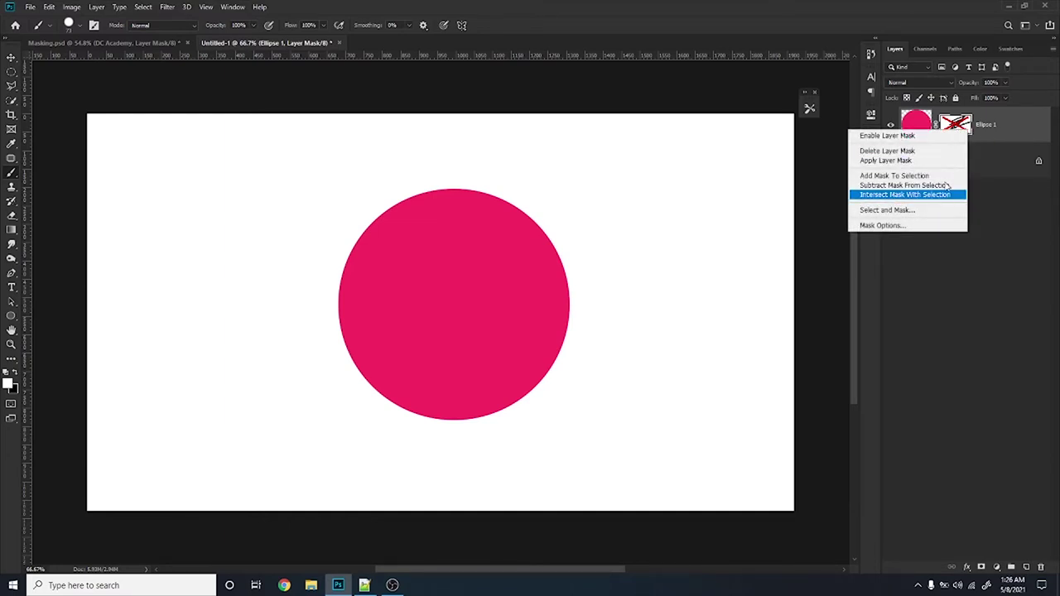
pyautogui.click(887, 135)
pyautogui.rightClick(958, 122)
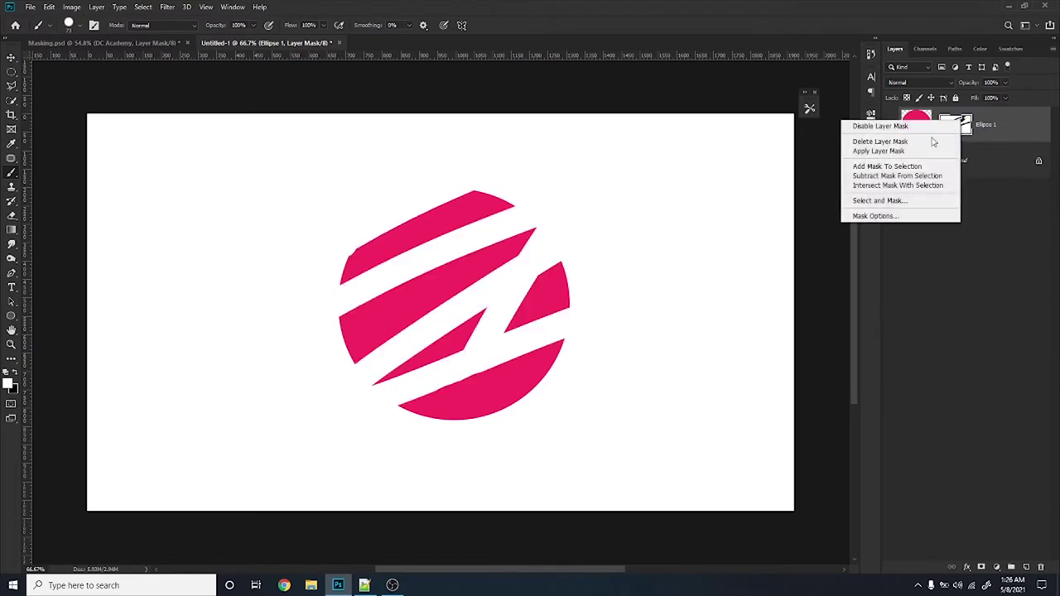
pyautogui.click(880, 126)
pyautogui.keyDown('shift'); pyautogui.click(958, 124); pyautogui.keyUp('shift')
pyautogui.keyDown('shift'); pyautogui.click(957, 125); pyautogui.keyUp('shift')
pyautogui.keyDown('shift'); pyautogui.click(958, 124); pyautogui.keyUp('shift')
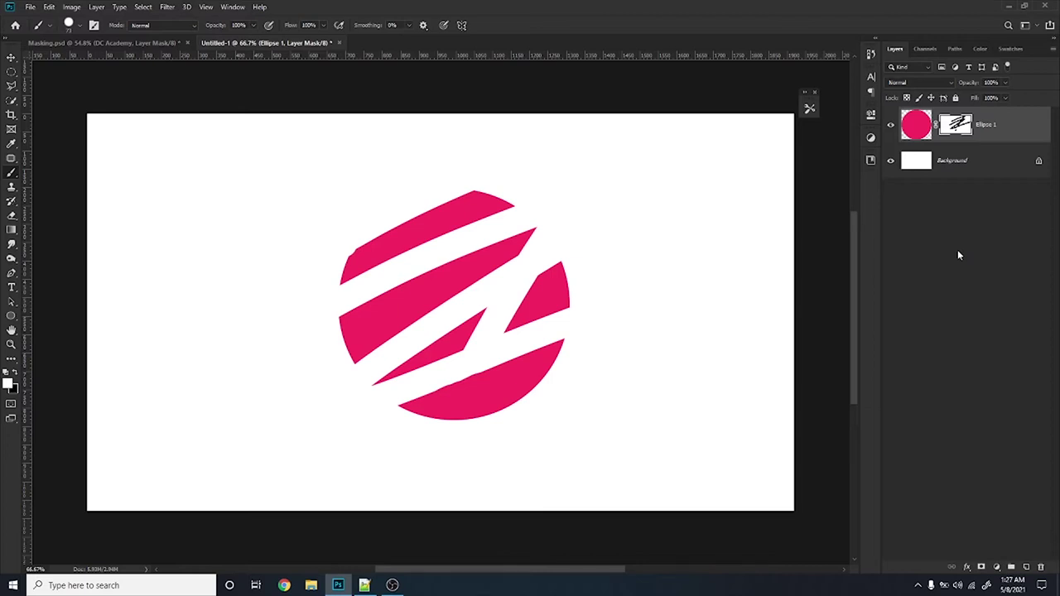
pyautogui.click(918, 133)
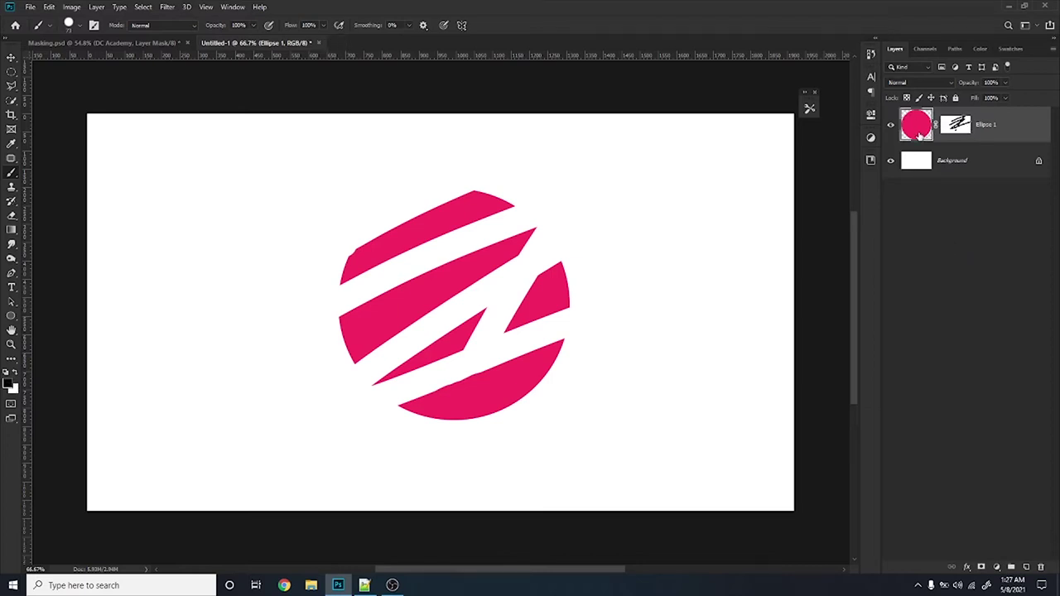
pyautogui.moveTo(652, 242); pyautogui.dragTo(659, 270)
pyautogui.moveTo(669, 305); pyautogui.dragTo(774, 492)
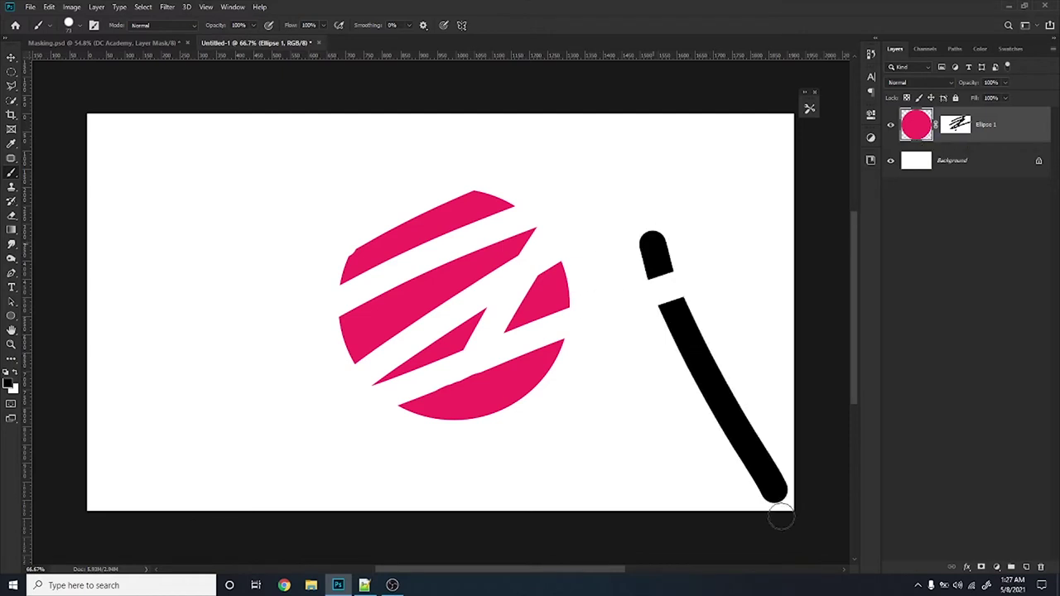
pyautogui.hotkey('ctrl', 'z')
pyautogui.hotkey('ctrl', 'z')
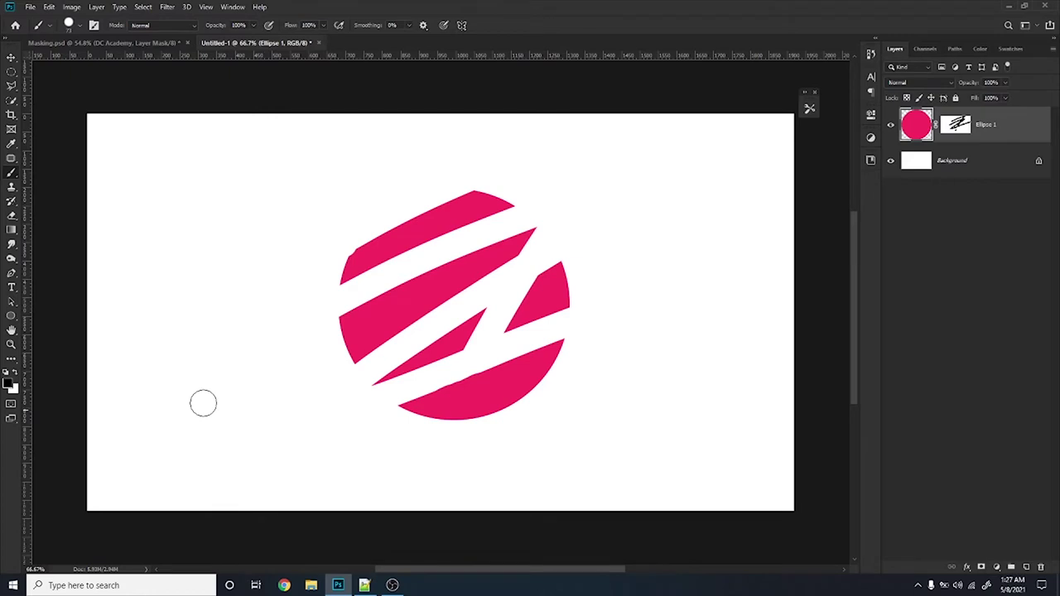
pyautogui.moveTo(155, 374); pyautogui.dragTo(203, 441)
pyautogui.moveTo(234, 489); pyautogui.dragTo(249, 508)
pyautogui.hotkey('ctrl', 'z')
pyautogui.click(953, 132)
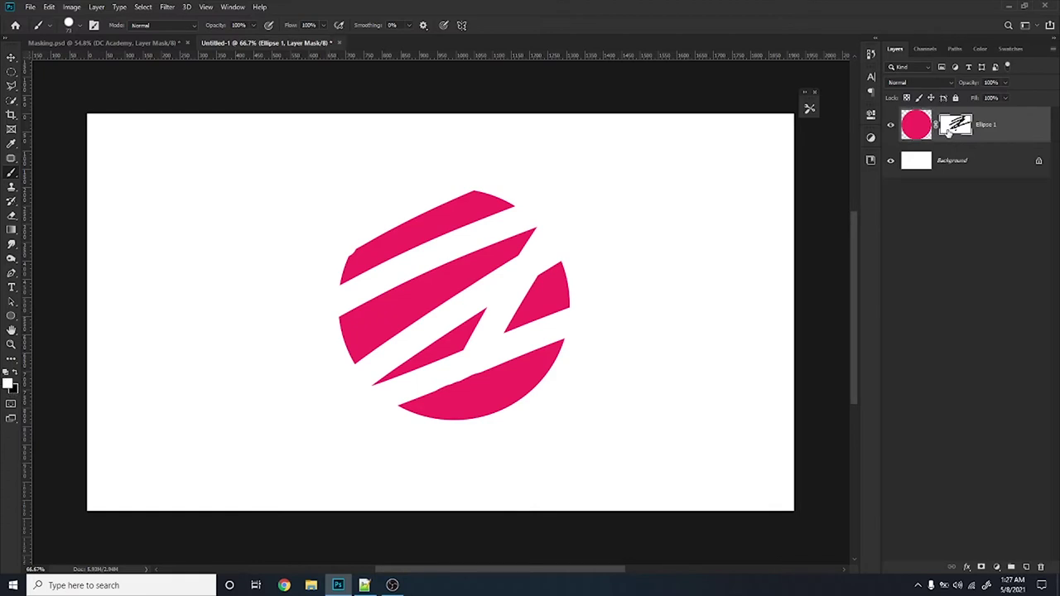
pyautogui.press('\\')
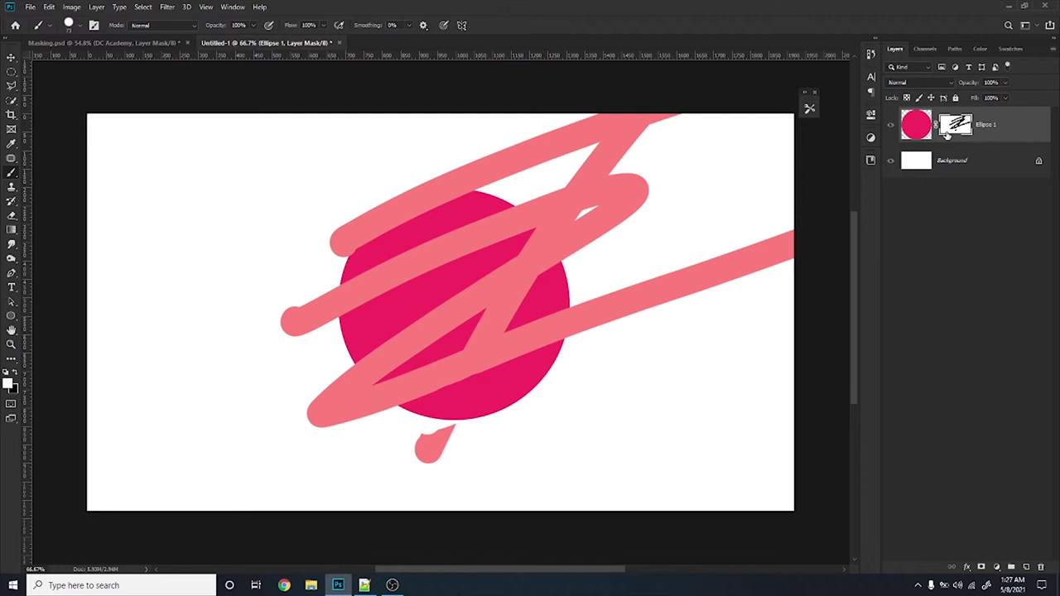
pyautogui.press('\\')
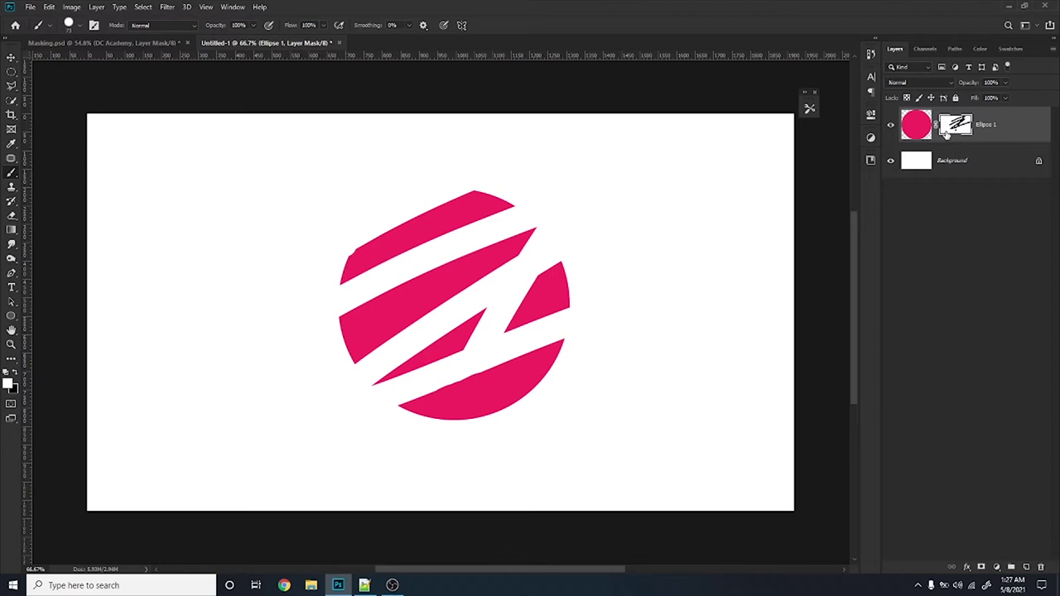
pyautogui.moveTo(946, 134); pyautogui.dragTo(949, 138)
pyautogui.hotkey('ctrl', 'i')
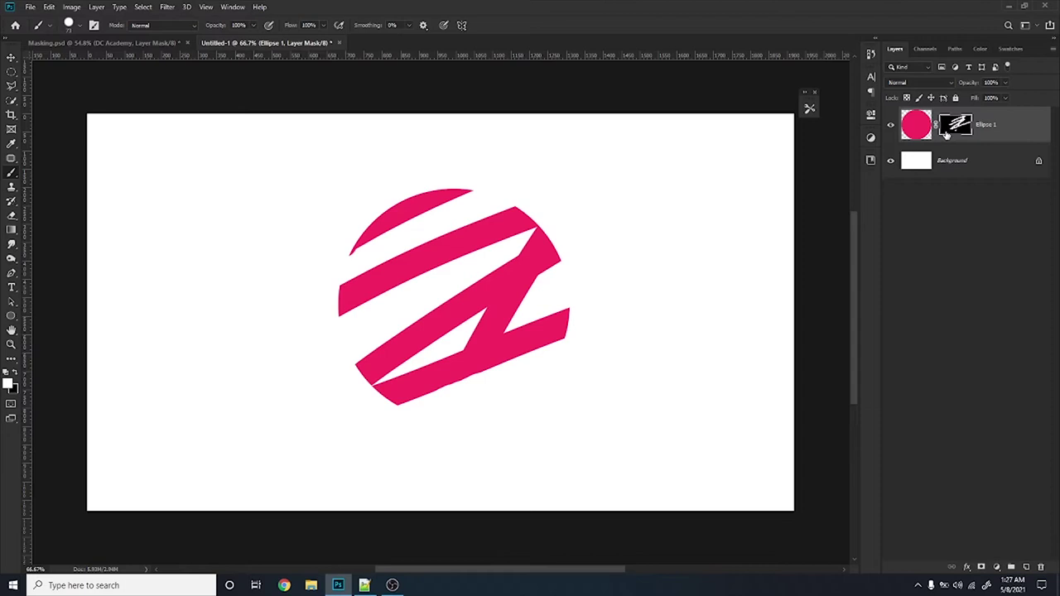
pyautogui.moveTo(946, 133); pyautogui.dragTo(948, 139)
pyautogui.hotkey('ctrl', 'i')
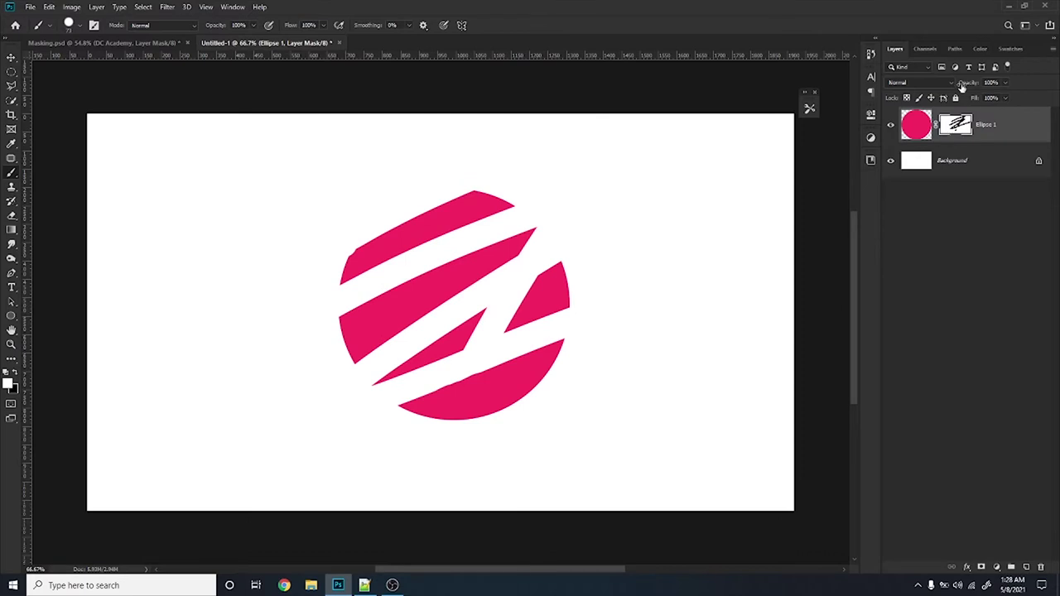
pyautogui.click(918, 115)
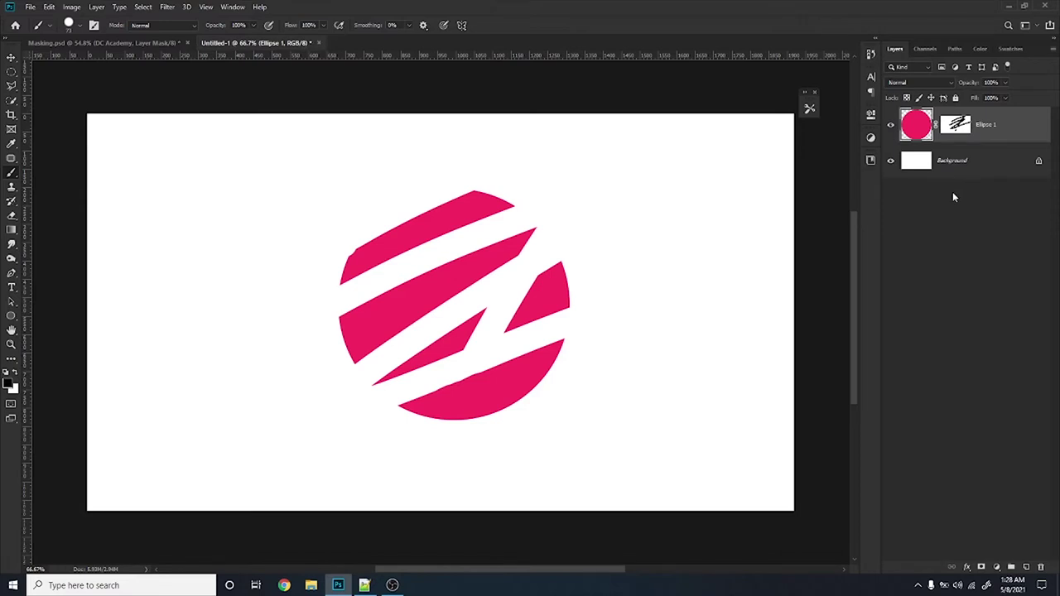
# Duplicate Ellipse 1, delete the copy's mask, then disable and delete the original's mask
pyautogui.hotkey('ctrl', 'j')
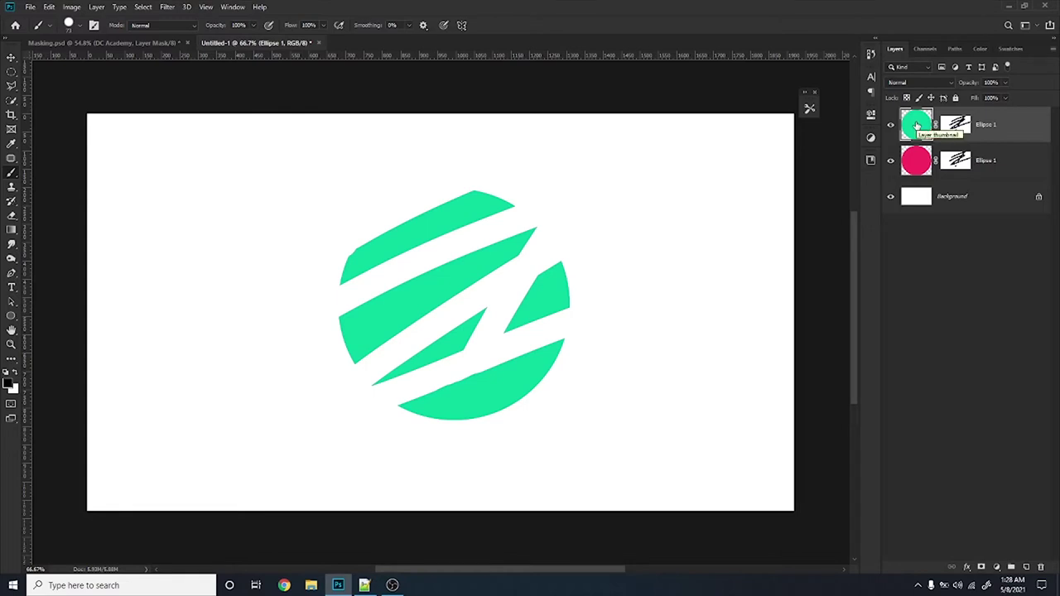
pyautogui.rightClick(957, 121)
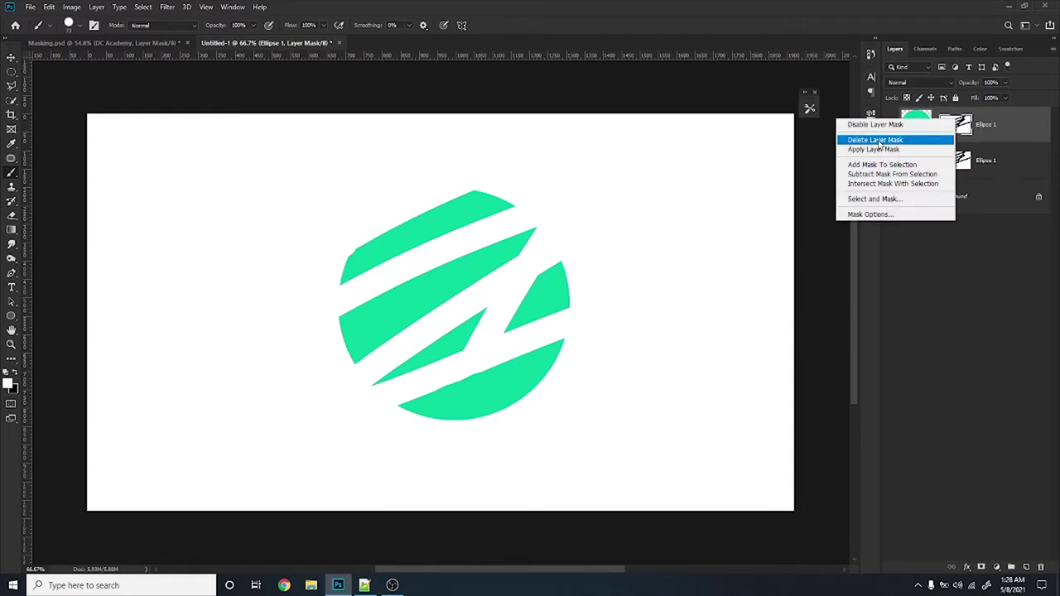
pyautogui.click(876, 140)
pyautogui.rightClick(950, 157)
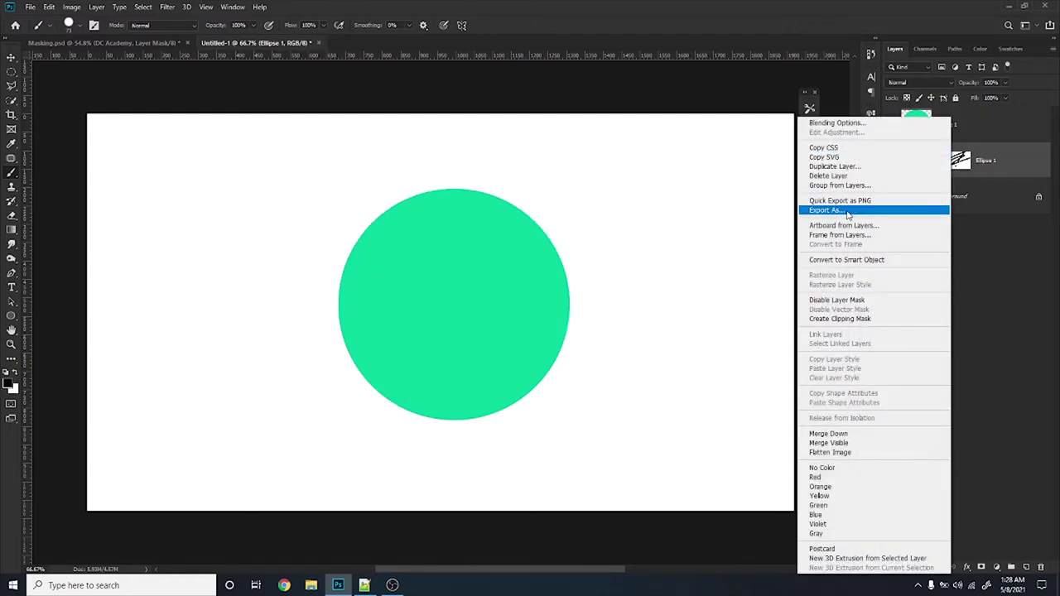
pyautogui.click(833, 300)
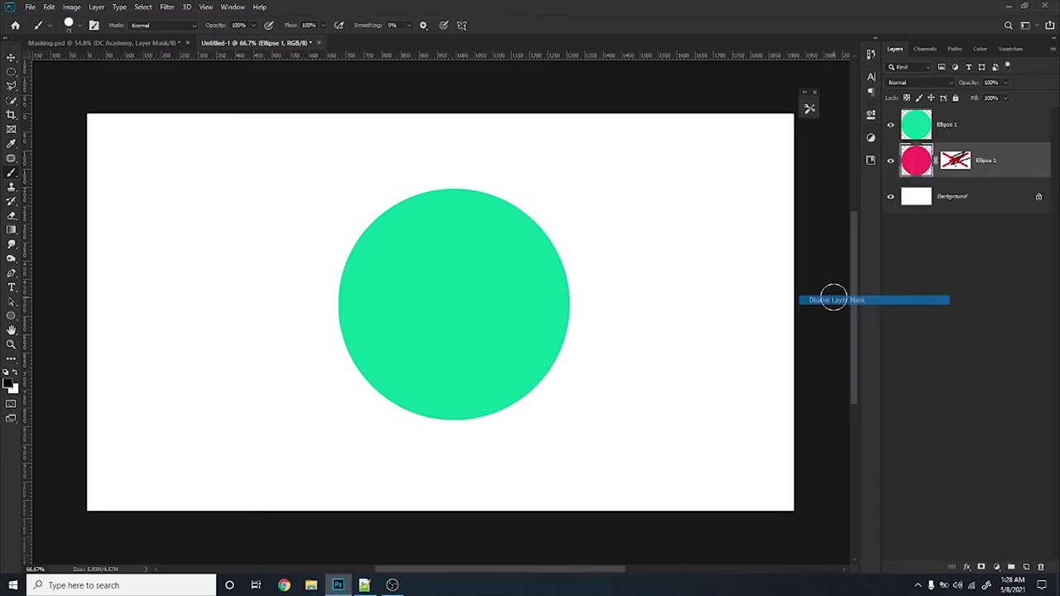
pyautogui.rightClick(950, 164)
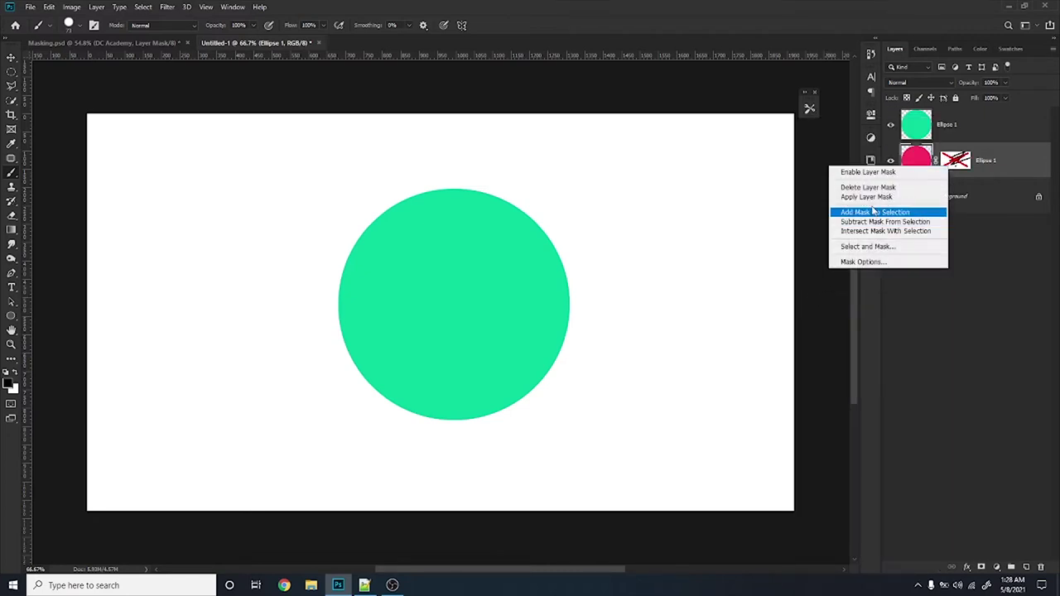
pyautogui.click(868, 188)
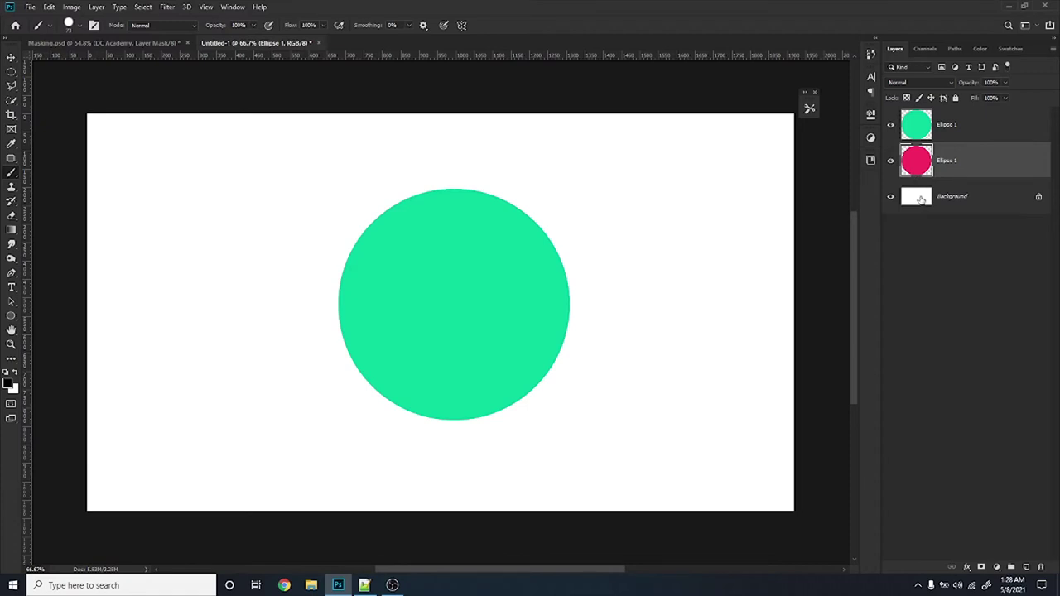
# Add a new mask to the pink circle, then drag it to the trash and delete it
pyautogui.click(983, 566)
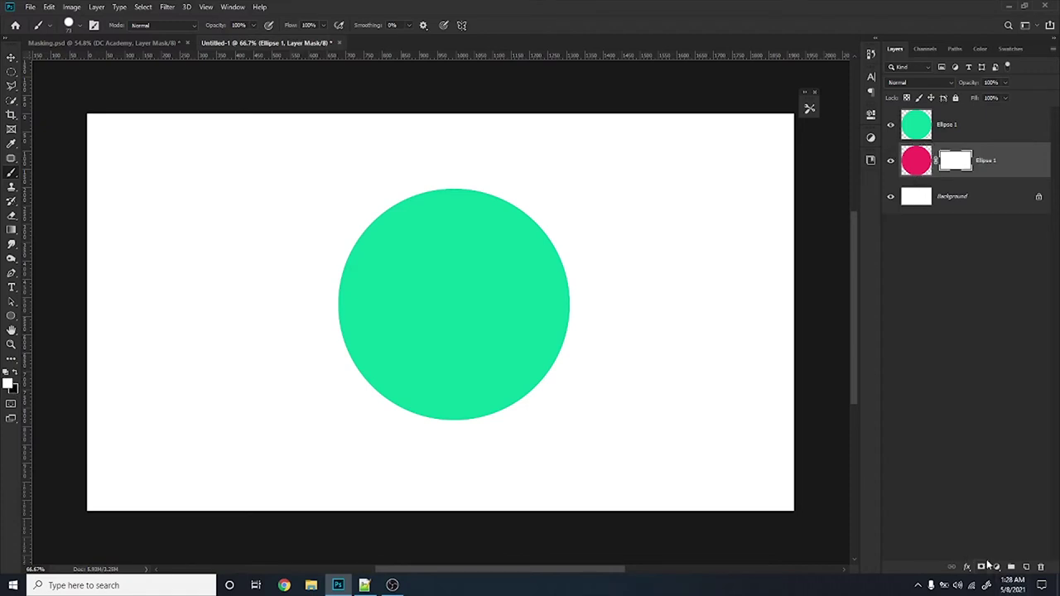
pyautogui.rightClick(958, 159)
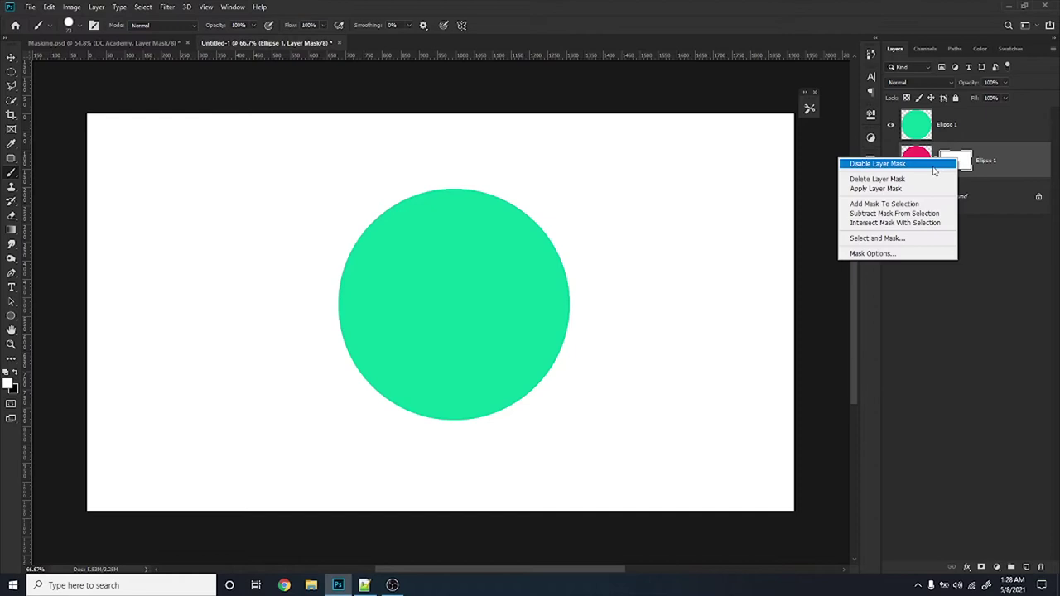
pyautogui.click(973, 164)
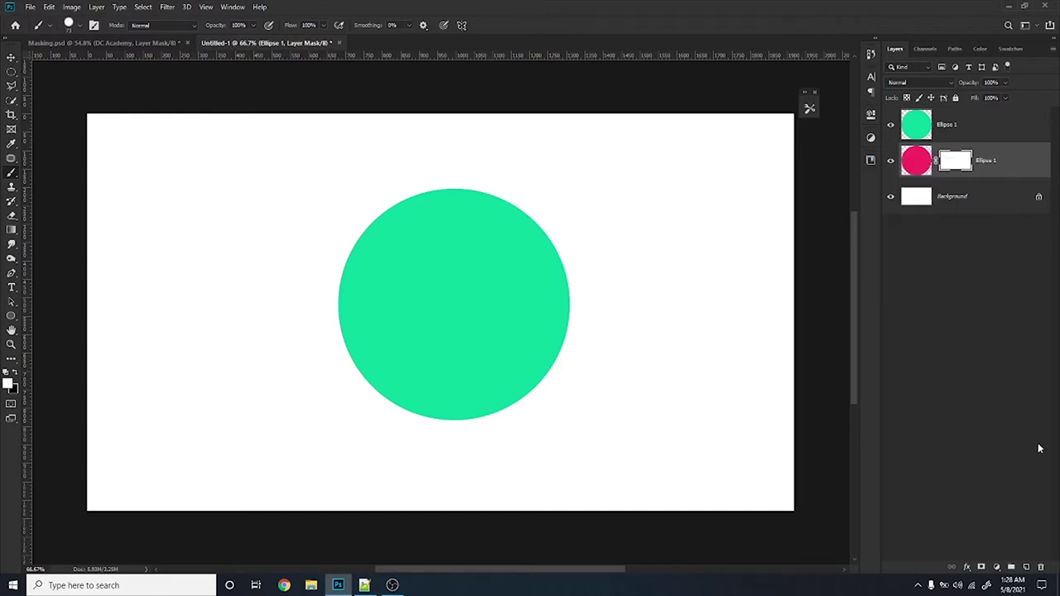
pyautogui.click(1041, 567)
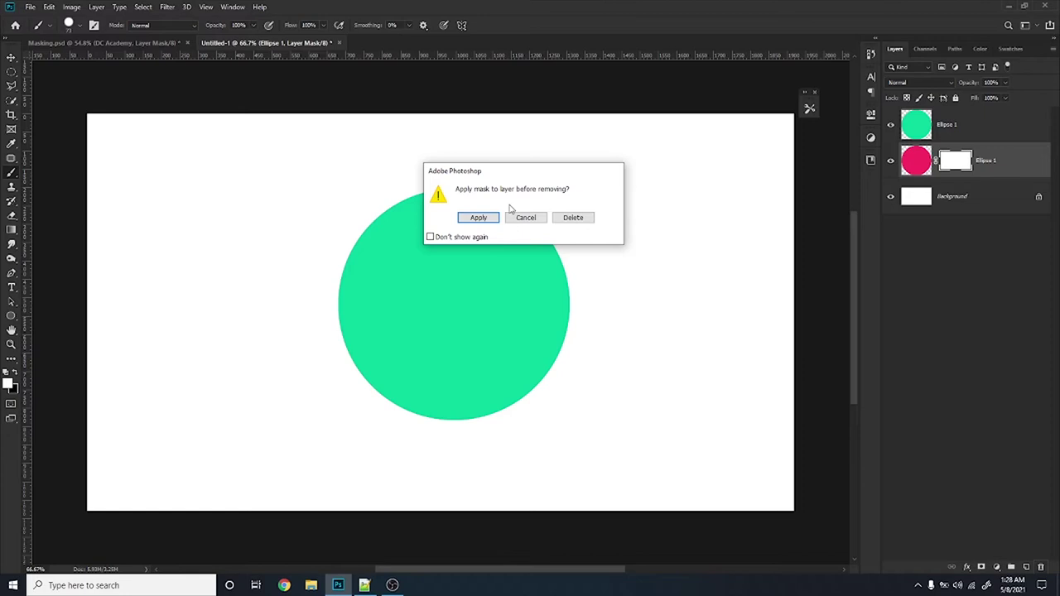
pyautogui.click(573, 217)
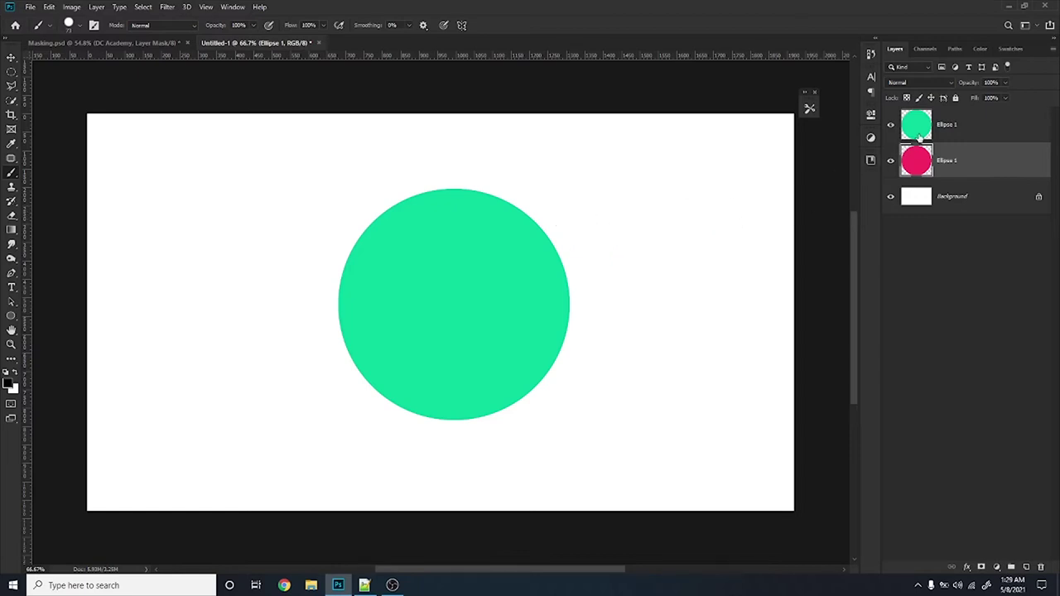
# Move the pink circle left of the green one, then shift both circles right
pyautogui.press('v')
pyautogui.moveTo(428, 325); pyautogui.dragTo(286, 325)
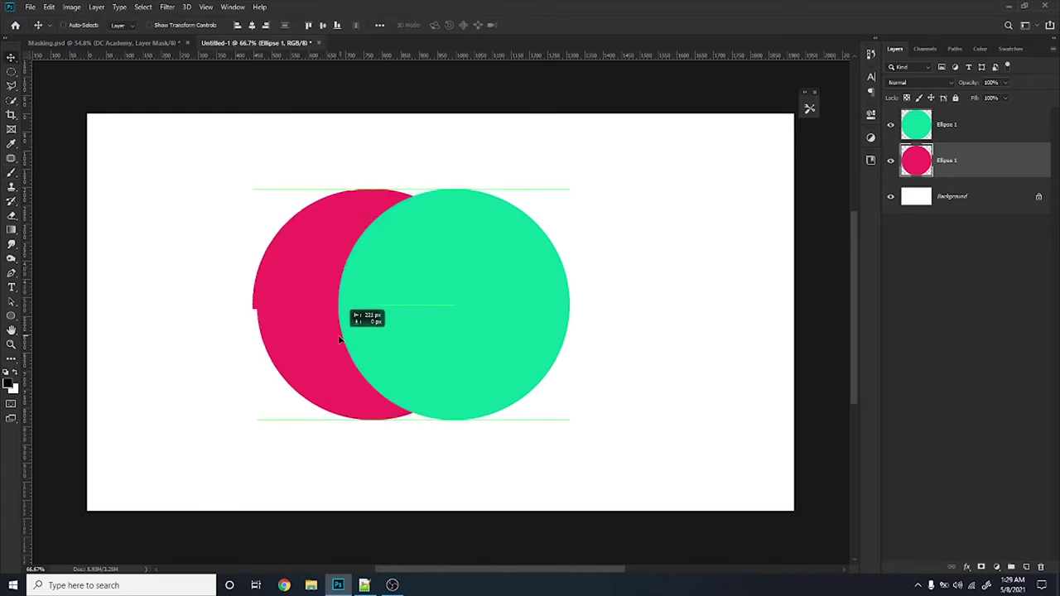
pyautogui.keyDown('shift'); pyautogui.click(953, 133); pyautogui.keyUp('shift')
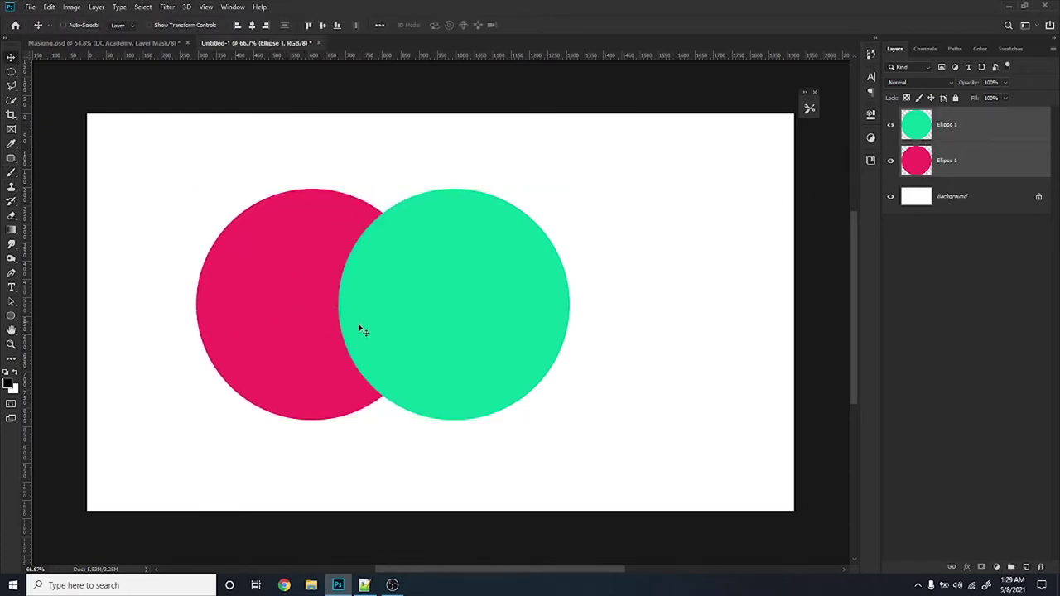
pyautogui.moveTo(358, 323); pyautogui.dragTo(424, 332)
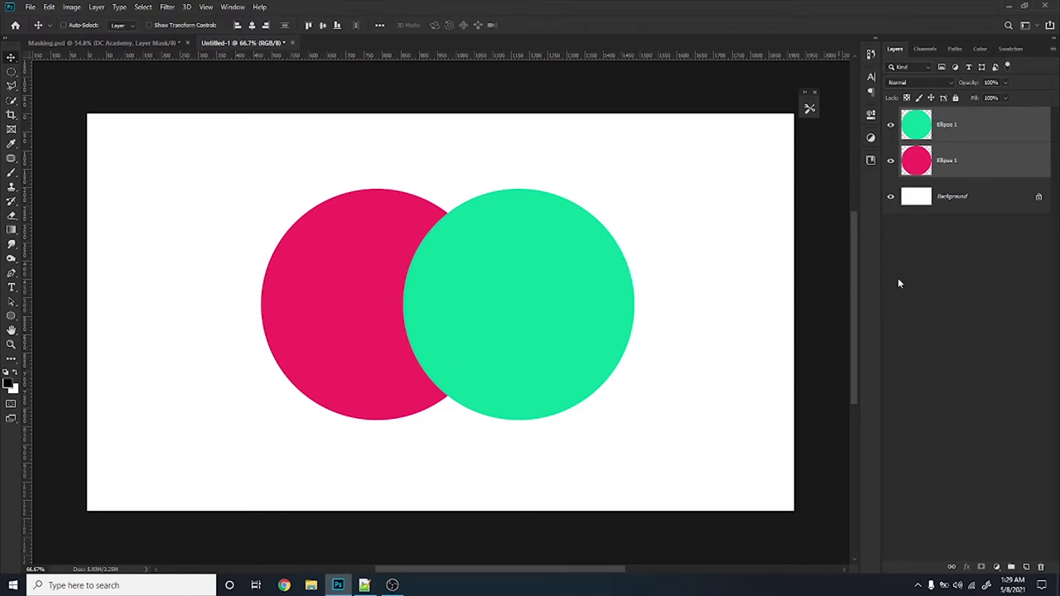
# Select the top green Ellipse 1 layer and give it an empty white mask
pyautogui.click(961, 266)
pyautogui.click(973, 141)
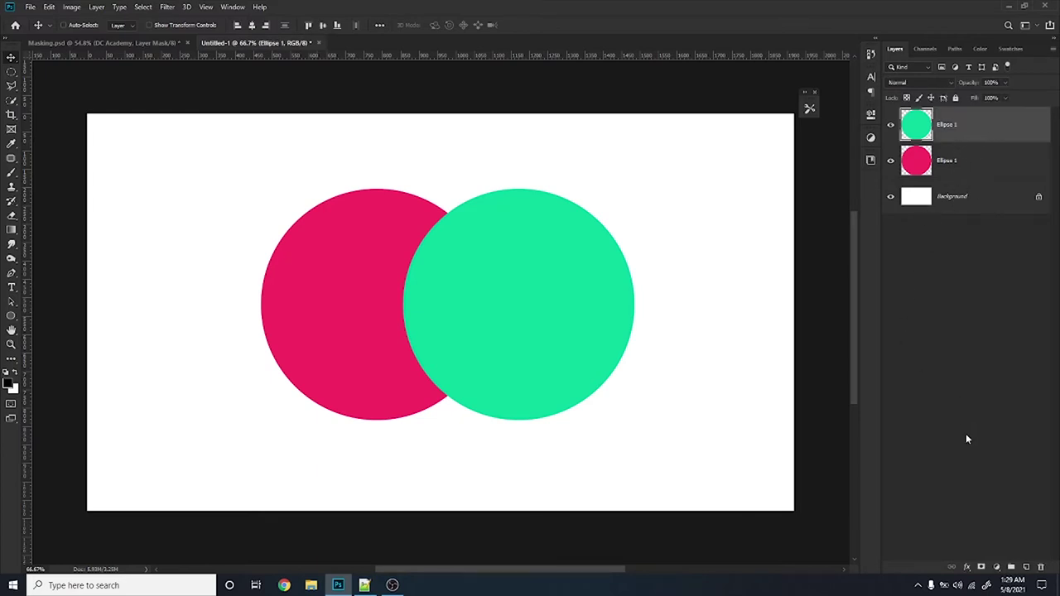
pyautogui.click(981, 568)
pyautogui.press('b')
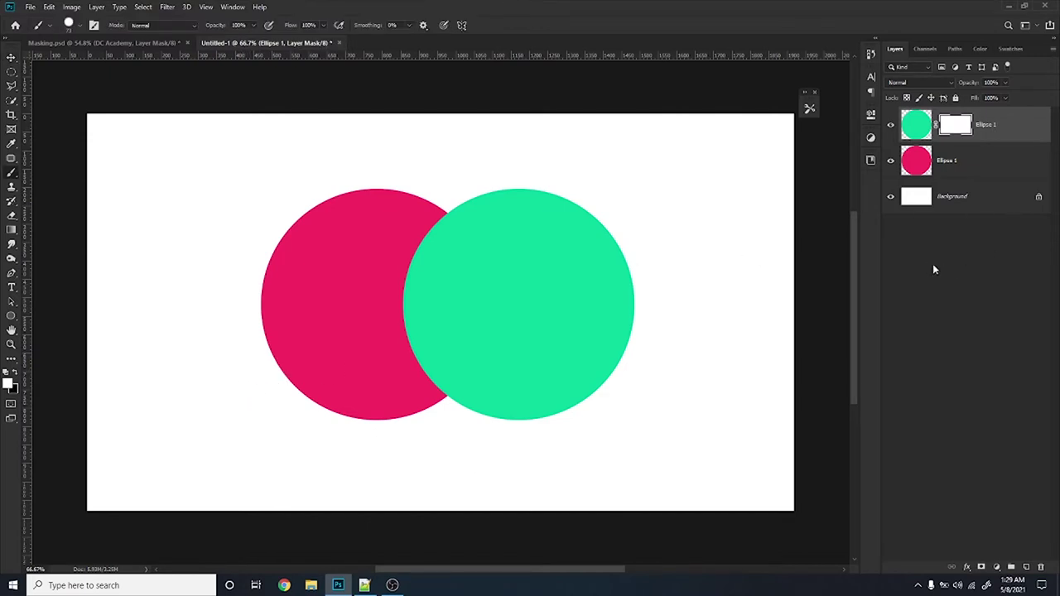
# Paint a black diagonal gap on the green circle's mask and Alt-copy it onto the pink circle
pyautogui.press('x')
pyautogui.moveTo(274, 362); pyautogui.dragTo(828, 242)
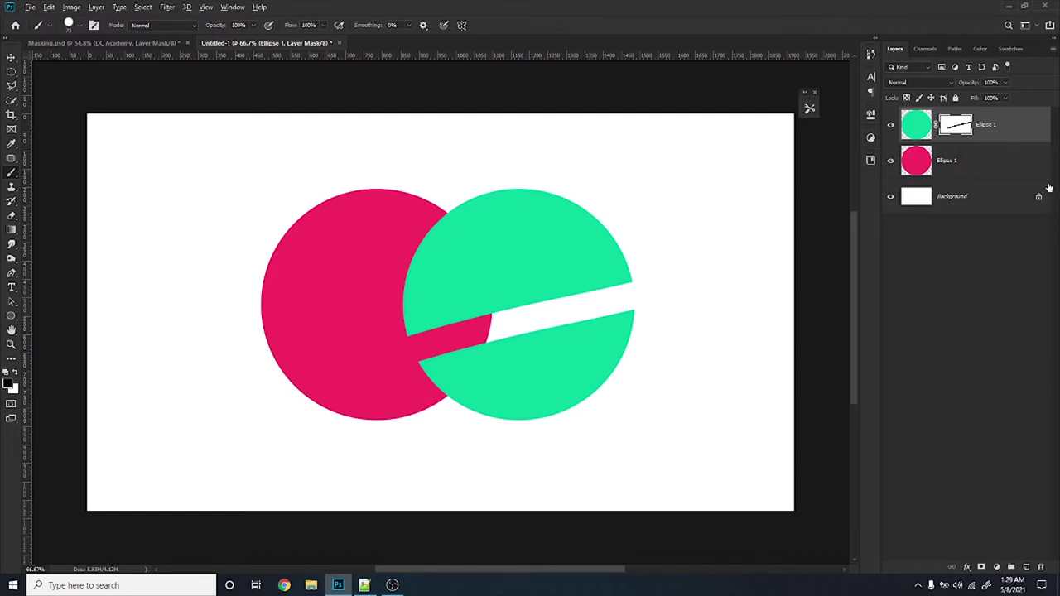
pyautogui.moveTo(960, 139); pyautogui.dragTo(959, 163)
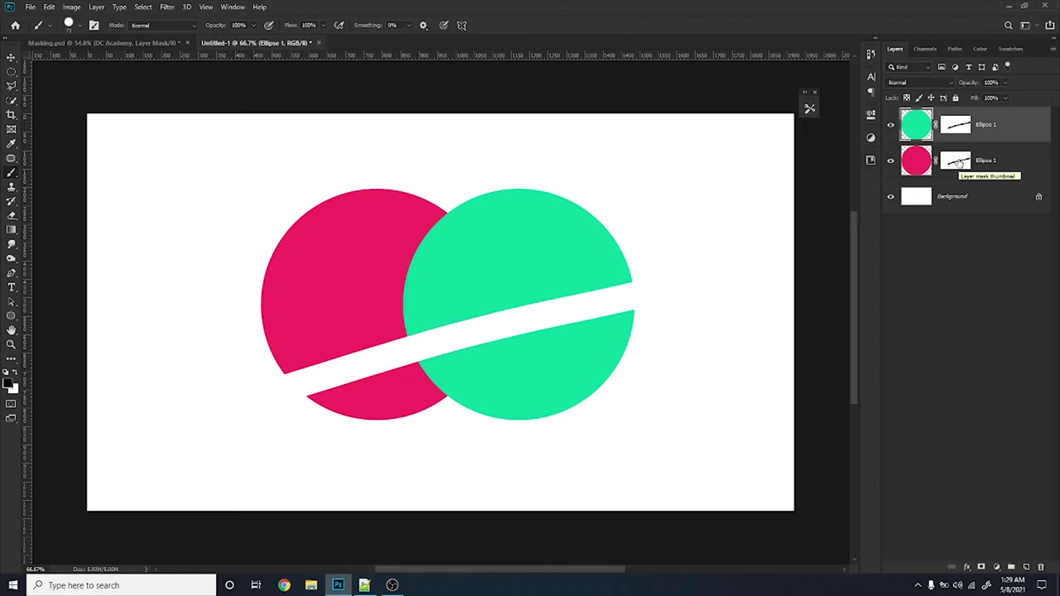
# Delete the layer masks from both the pink and green circles
pyautogui.keyDown('shift'); pyautogui.click(1008, 164); pyautogui.keyUp('shift')
pyautogui.rightClick(1008, 163)
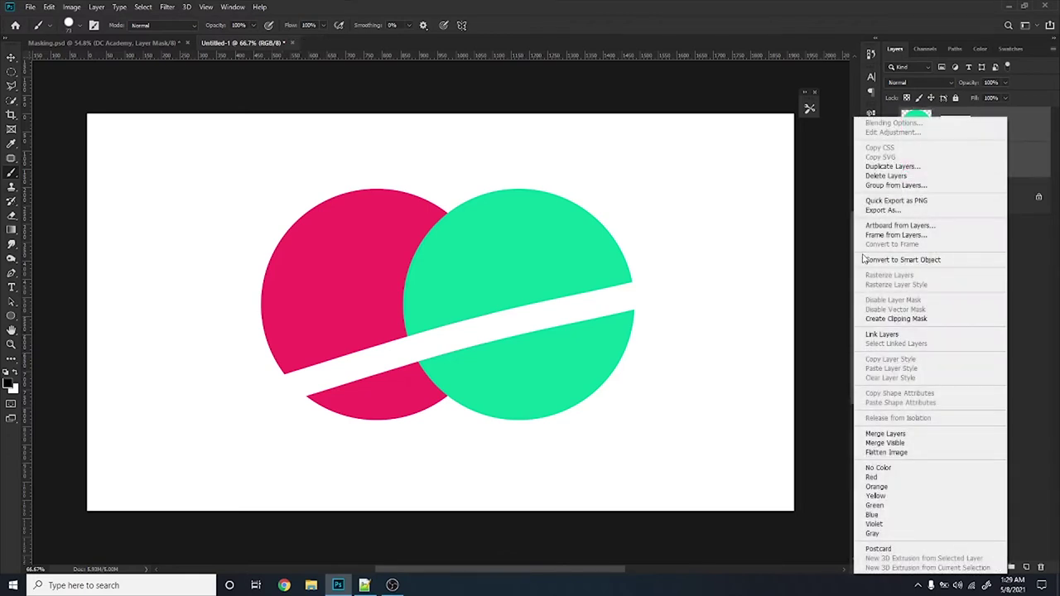
pyautogui.click(970, 154)
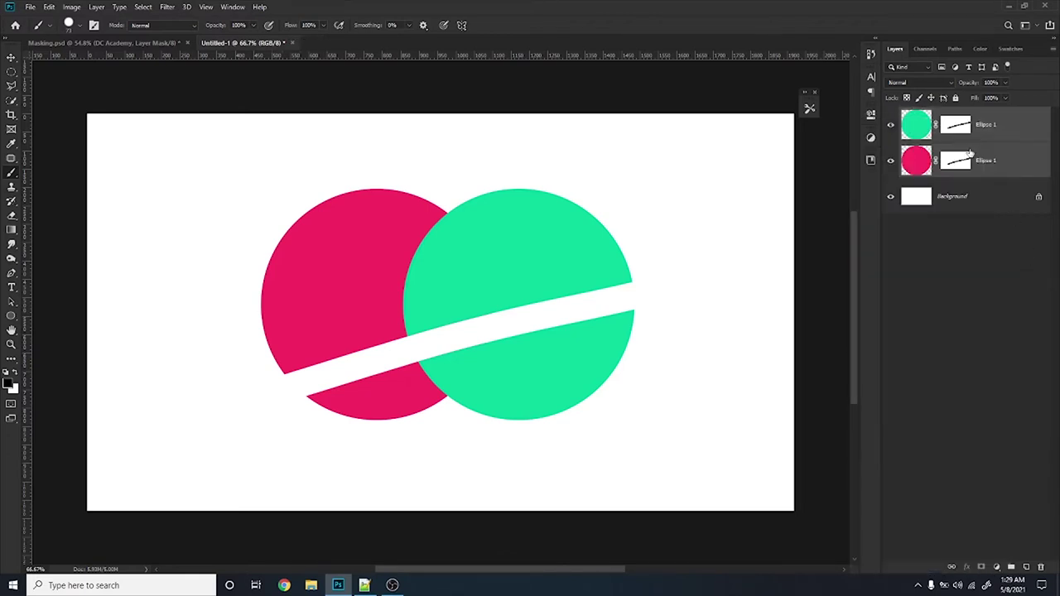
pyautogui.rightClick(971, 154)
pyautogui.click(974, 166)
pyautogui.rightClick(974, 166)
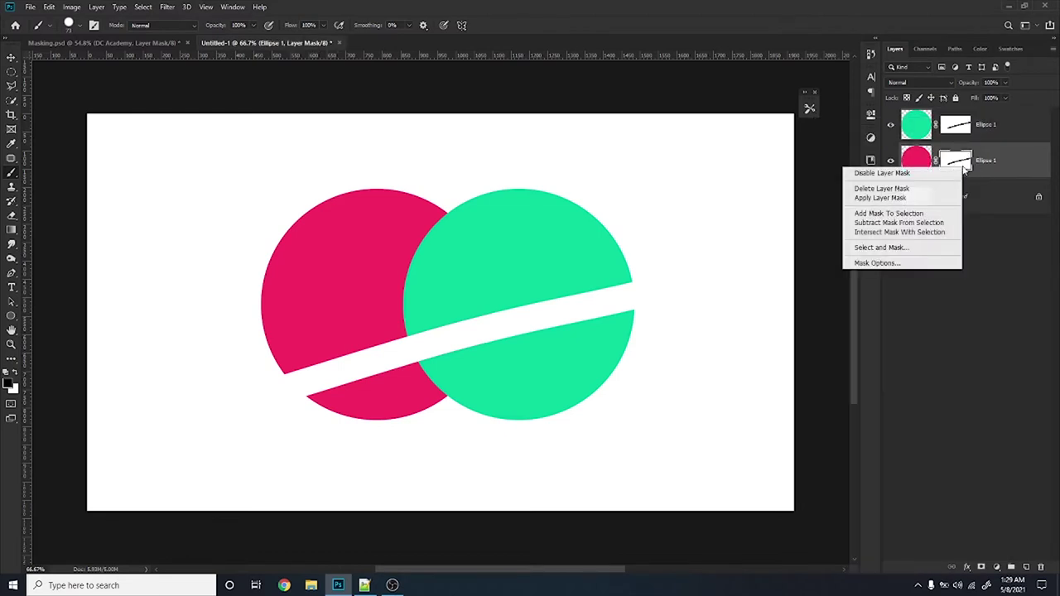
pyautogui.click(881, 188)
pyautogui.rightClick(957, 126)
pyautogui.click(875, 148)
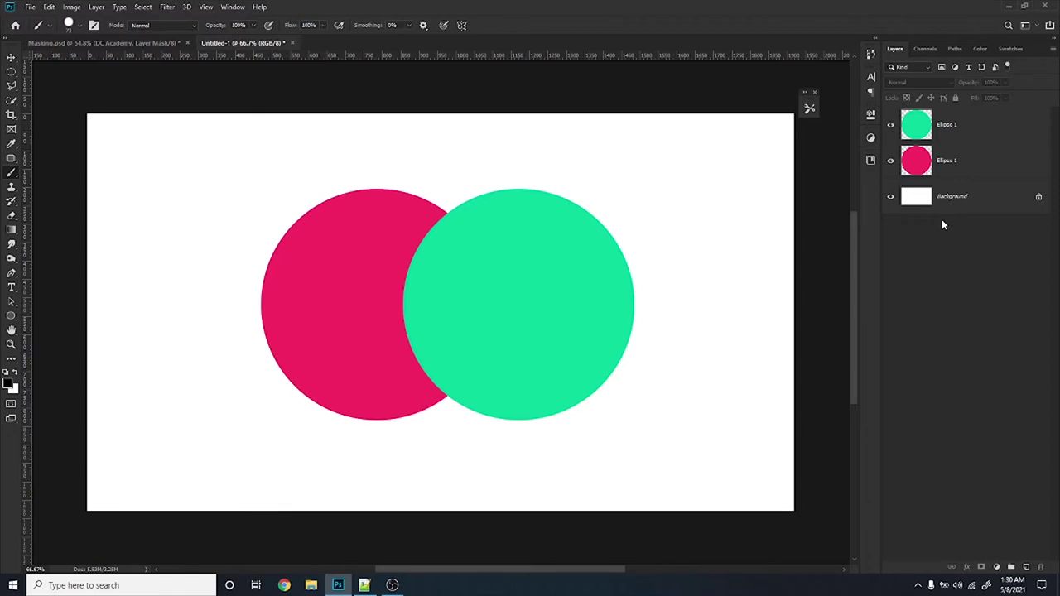
# Group both circles into Group 1, add a mask, and paint one diagonal gap across them
pyautogui.click(961, 164)
pyautogui.keyDown('shift'); pyautogui.click(977, 129); pyautogui.keyUp('shift')
pyautogui.hotkey('ctrl', 'g')
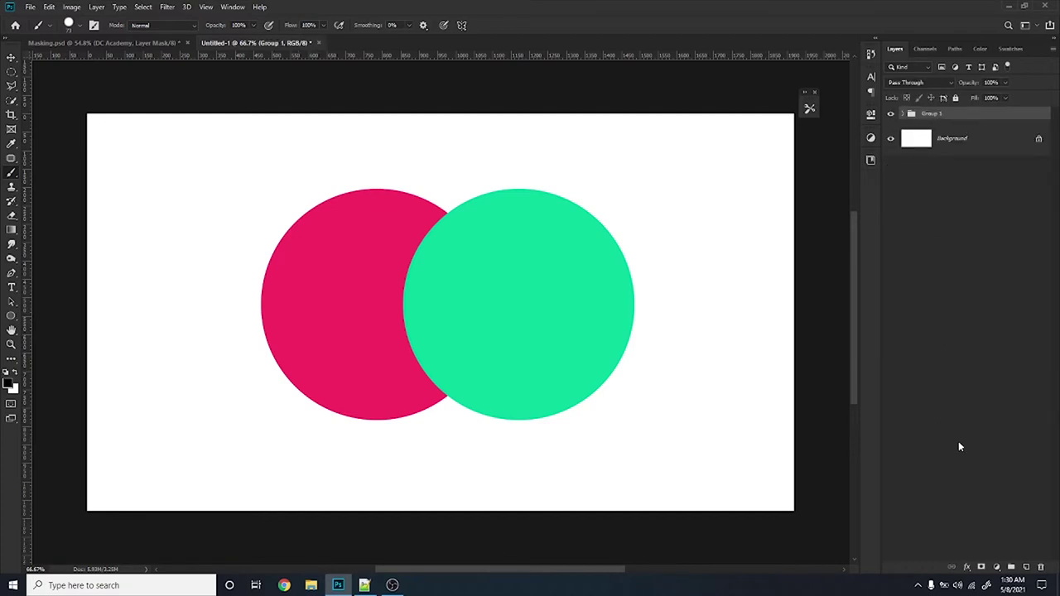
pyautogui.click(983, 566)
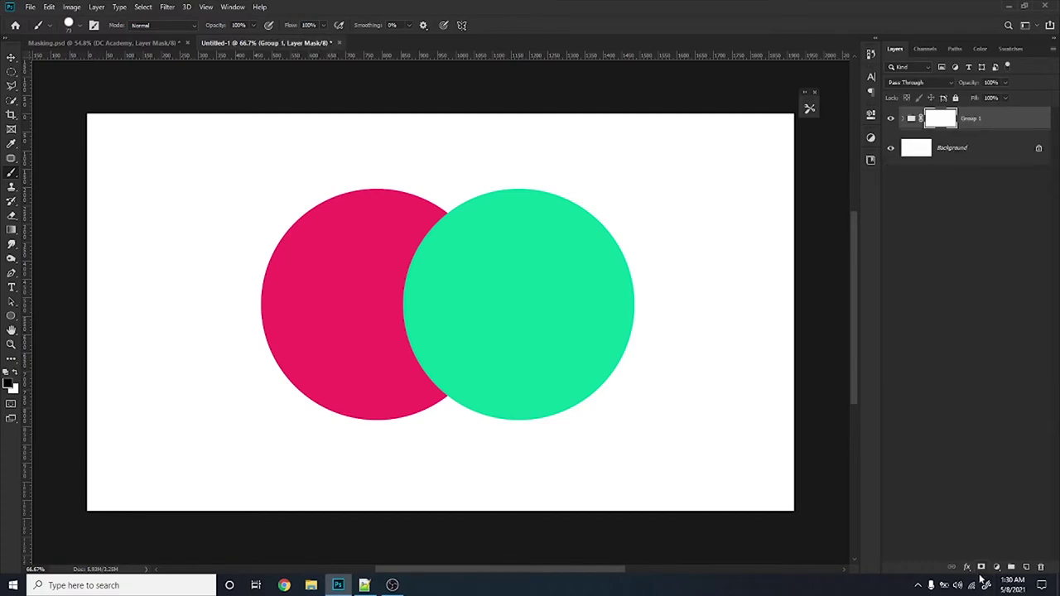
pyautogui.moveTo(226, 365); pyautogui.dragTo(804, 246)
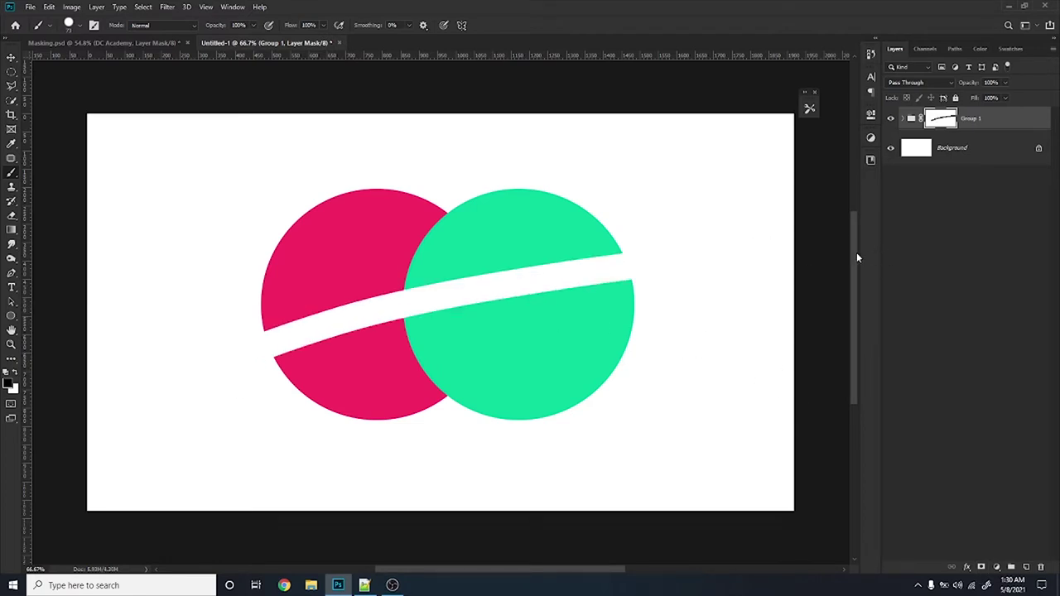
# Nudge the pink circle and then the whole group into position with arrow keys
pyautogui.click(903, 119)
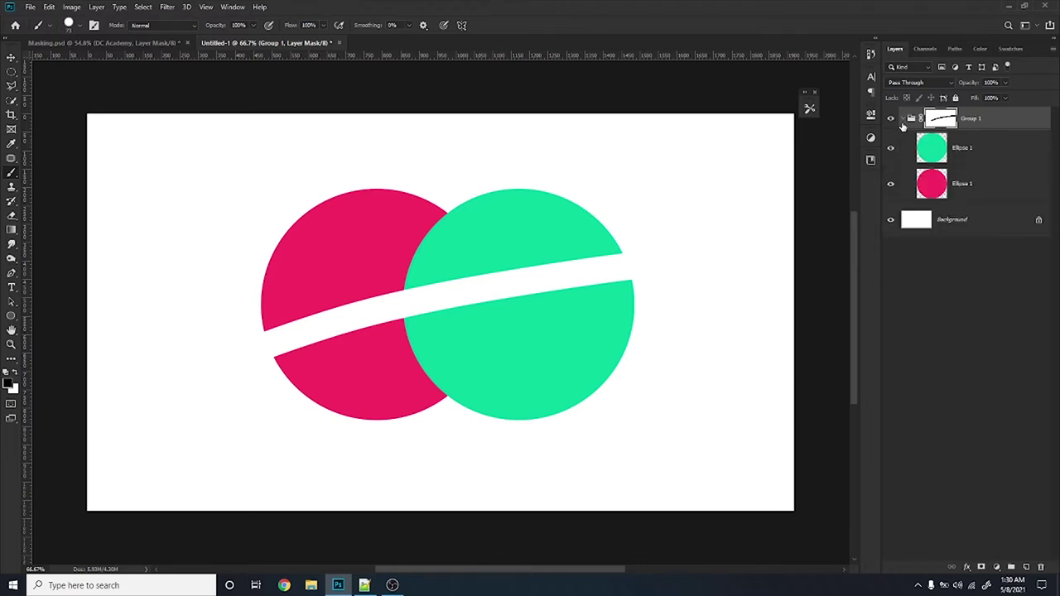
pyautogui.click(929, 184)
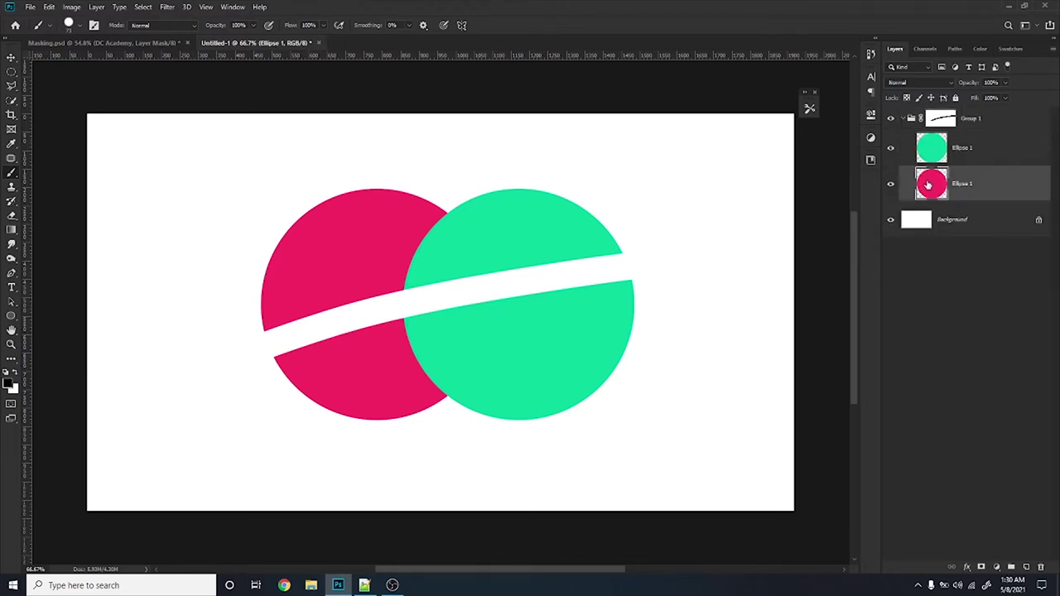
pyautogui.press('v')
pyautogui.press('Down')
pyautogui.press('Down')
pyautogui.press('Down')
pyautogui.press('Down')
pyautogui.press('Down')
pyautogui.press('Down')
pyautogui.press('Up')
pyautogui.press('Up')
pyautogui.press('Up')
pyautogui.press('Up')
pyautogui.press('Up')
pyautogui.press('Up')
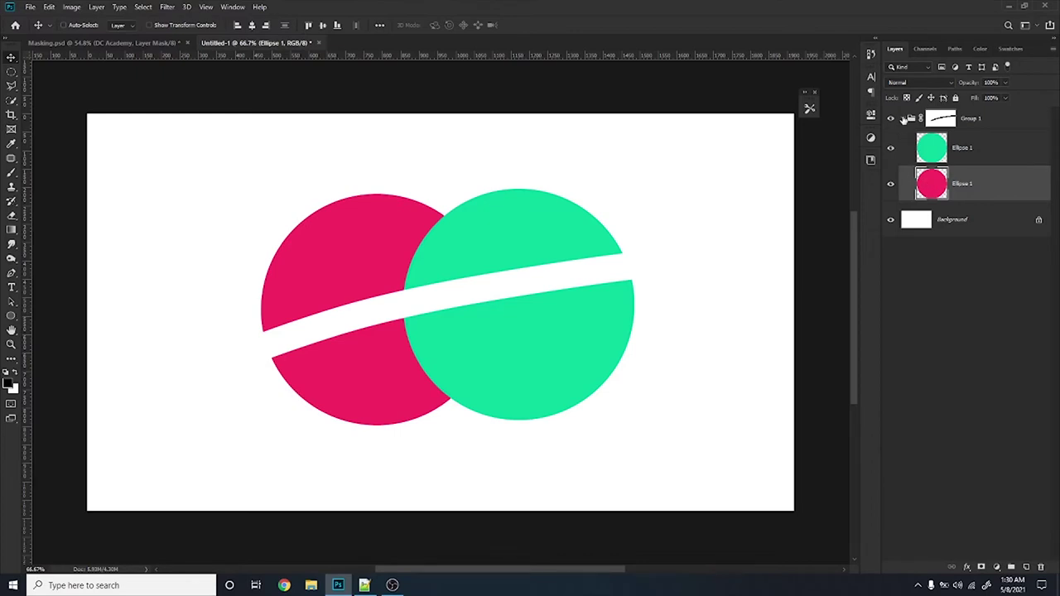
pyautogui.click(903, 119)
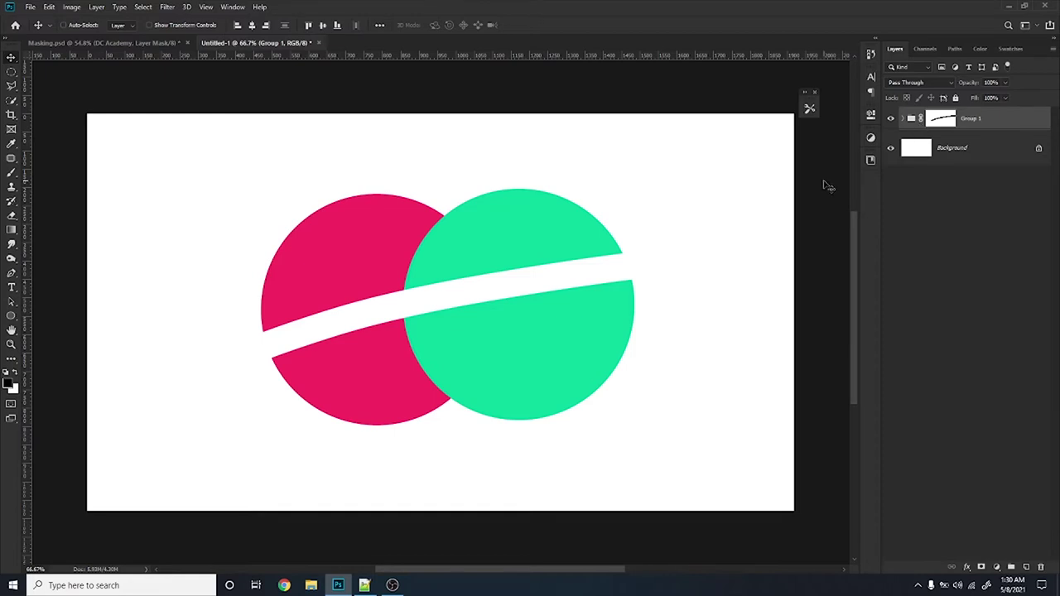
pyautogui.press('Down')
pyautogui.press('Down')
pyautogui.press('Down')
pyautogui.press('Down')
pyautogui.press('Down')
pyautogui.press('Down')
pyautogui.press('Left')
pyautogui.press('Left')
pyautogui.press('Left')
pyautogui.press('Down')
pyautogui.press('Down')
pyautogui.press('Down')
pyautogui.press('Left')
pyautogui.press('Left')
pyautogui.press('Left')
pyautogui.press('Right')
pyautogui.press('Right')
pyautogui.press('Right')
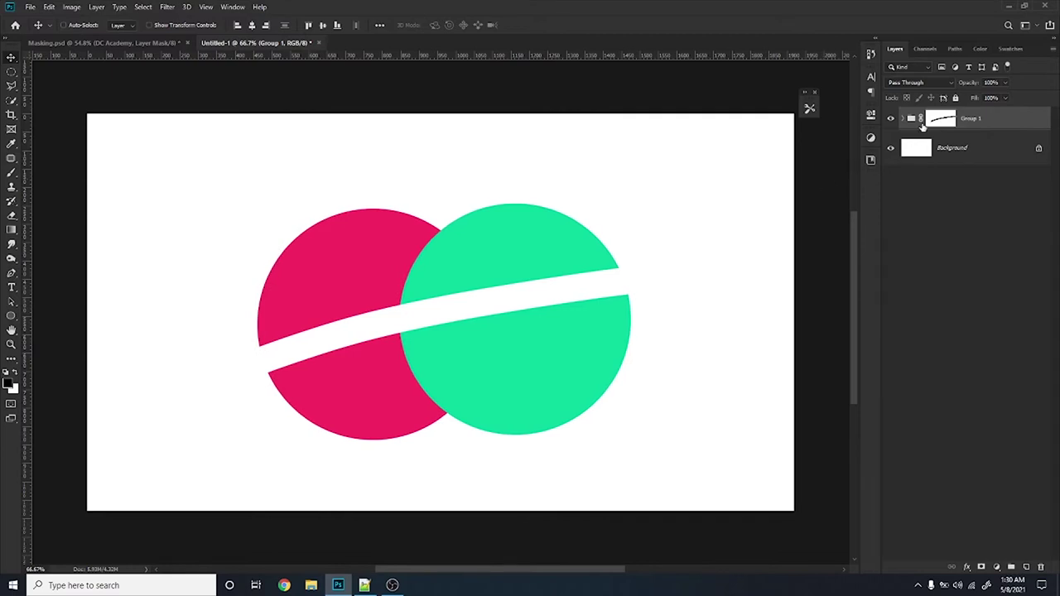
# Unlink Group 1's mask, nudge the circles and gap separately, relink them, then hide the group
pyautogui.click(920, 118)
pyautogui.click(927, 124)
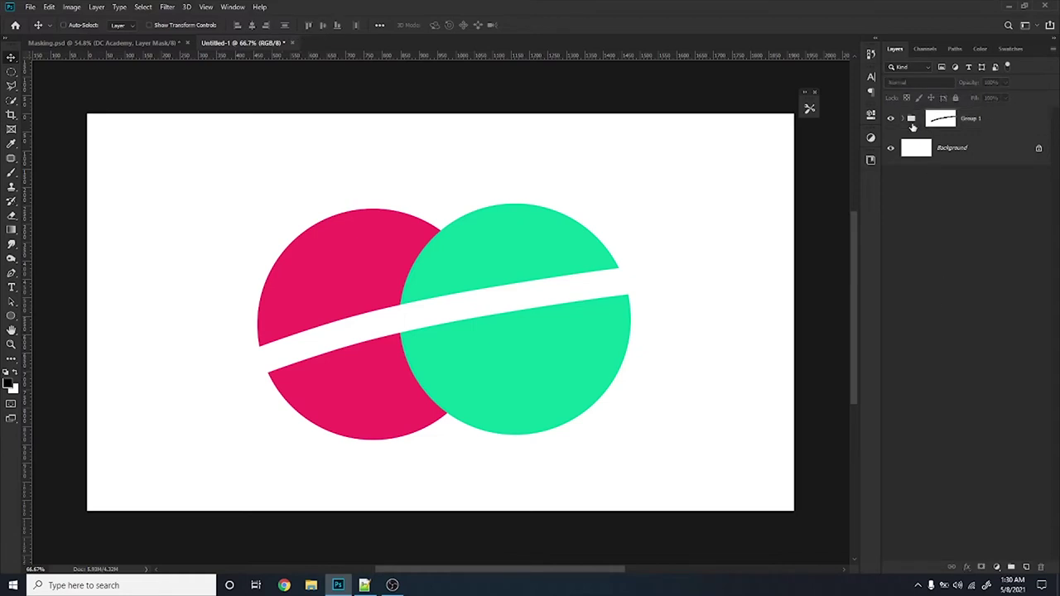
pyautogui.click(911, 125)
pyautogui.hotkey('shift', 'Down')
pyautogui.hotkey('shift', 'Down')
pyautogui.hotkey('shift', 'Up')
pyautogui.hotkey('shift', 'Up')
pyautogui.click(930, 125)
pyautogui.hotkey('shift', 'Down')
pyautogui.hotkey('shift', 'Down')
pyautogui.hotkey('shift', 'Up')
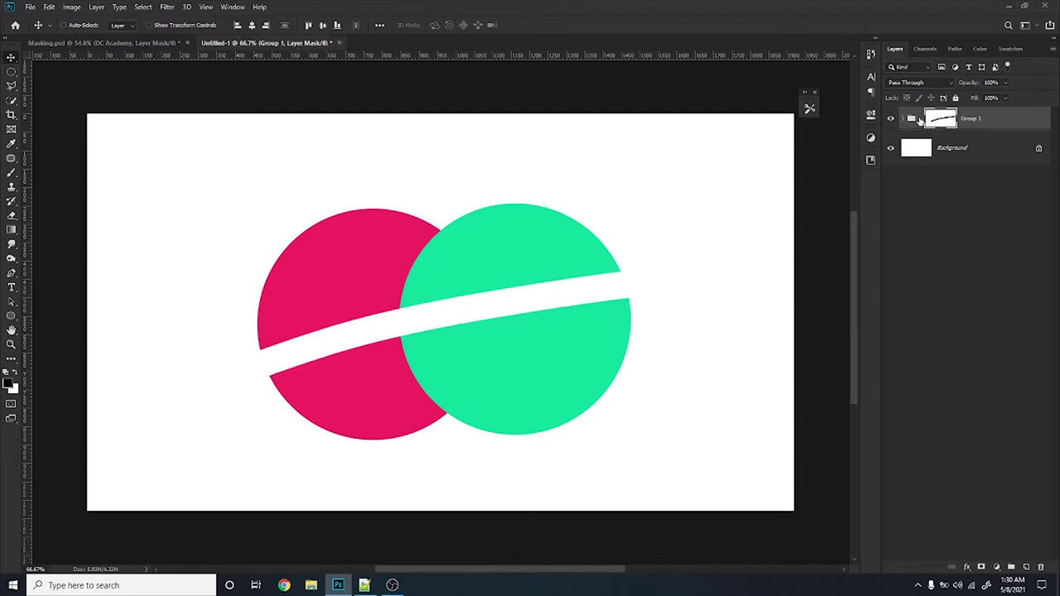
pyautogui.click(920, 122)
pyautogui.click(920, 121)
pyautogui.click(940, 117)
pyautogui.click(891, 119)
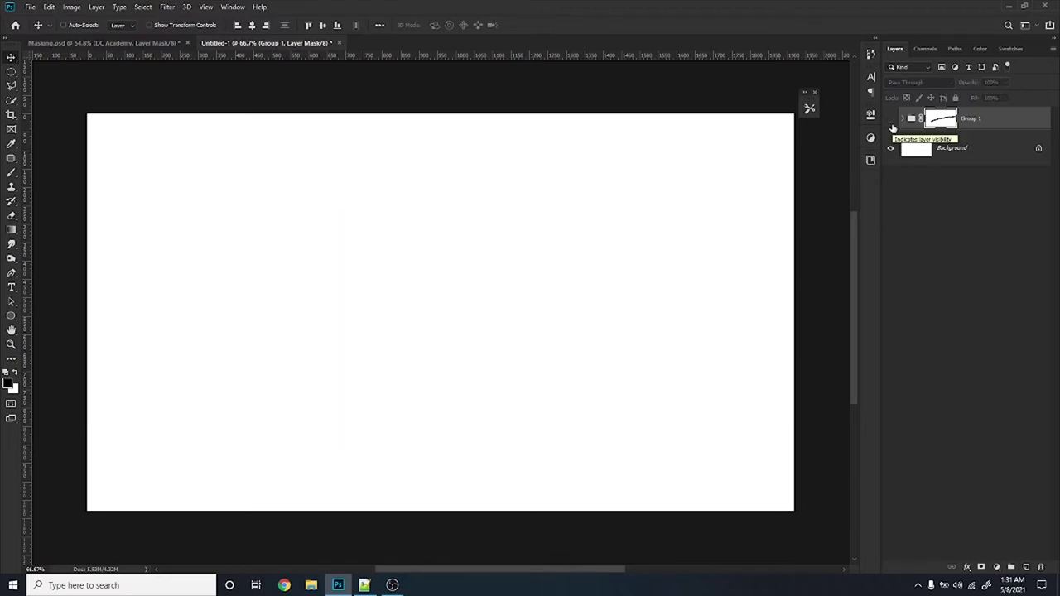
# In Masking.psd, preview the Tree group's photo, then show the other leaf photo behind the text
pyautogui.click(133, 42)
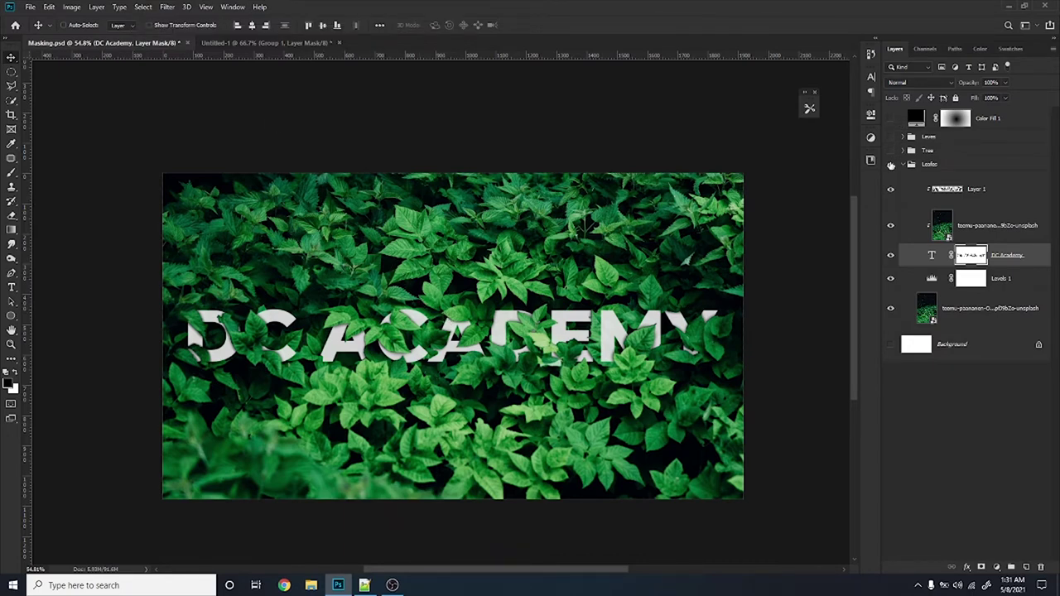
pyautogui.click(890, 151)
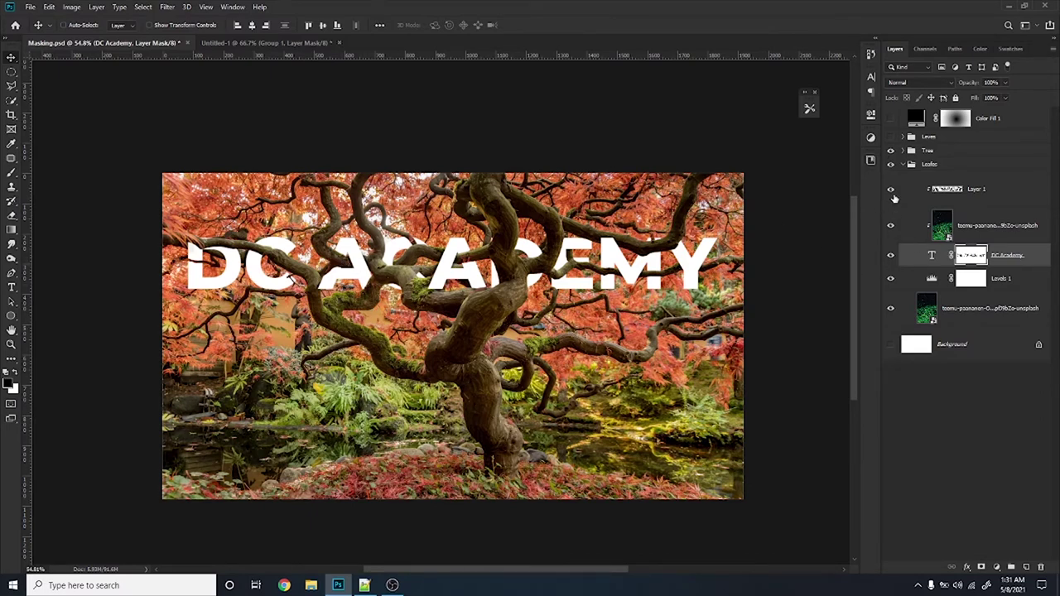
pyautogui.click(890, 151)
pyautogui.click(890, 138)
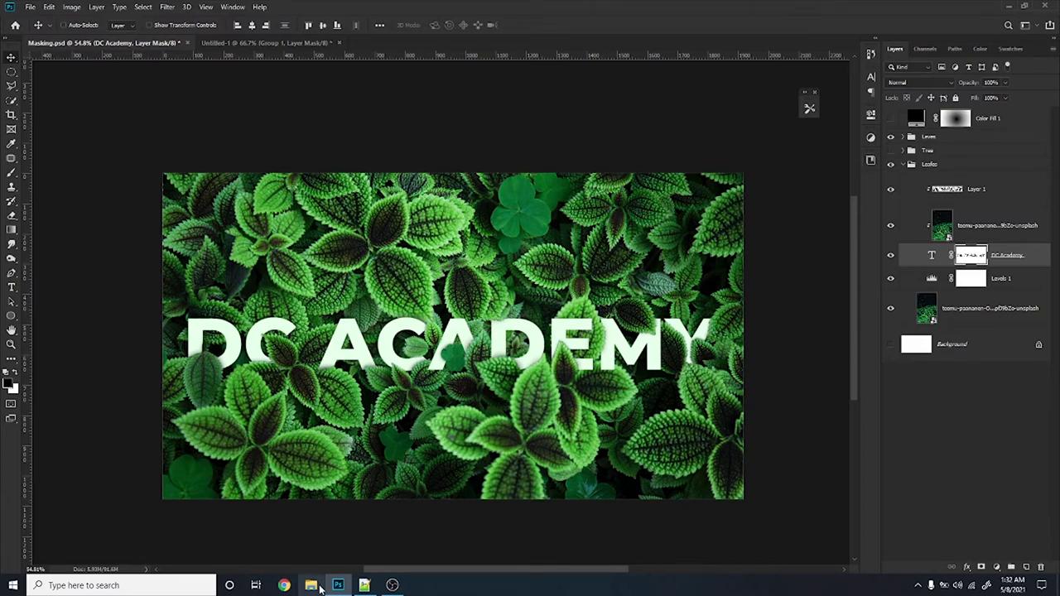
pyautogui.press('super+e')
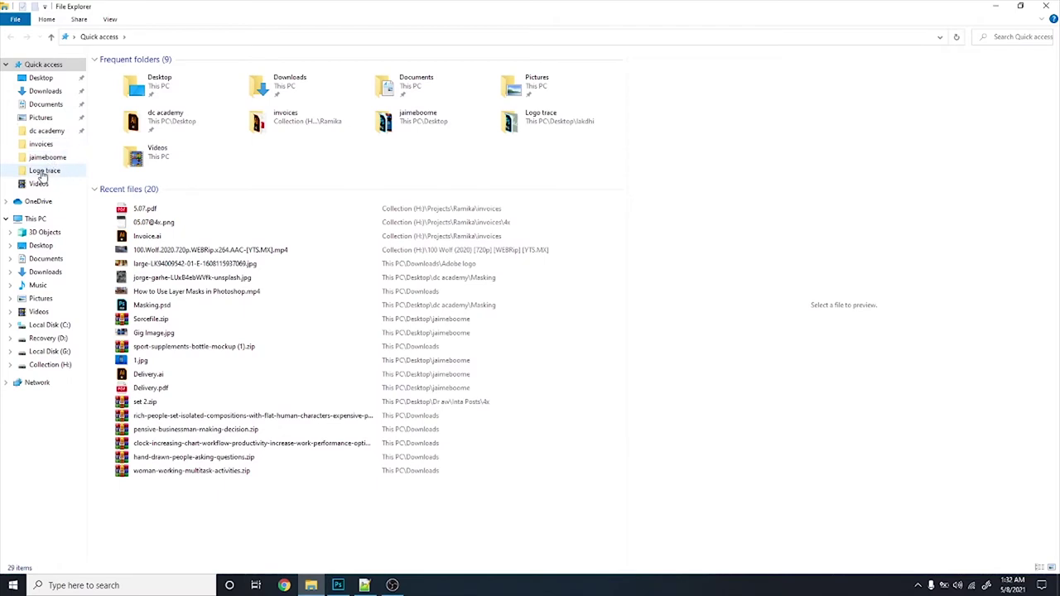
# Open the dc academy Masking folder and preview its photos
pyautogui.click(66, 131)
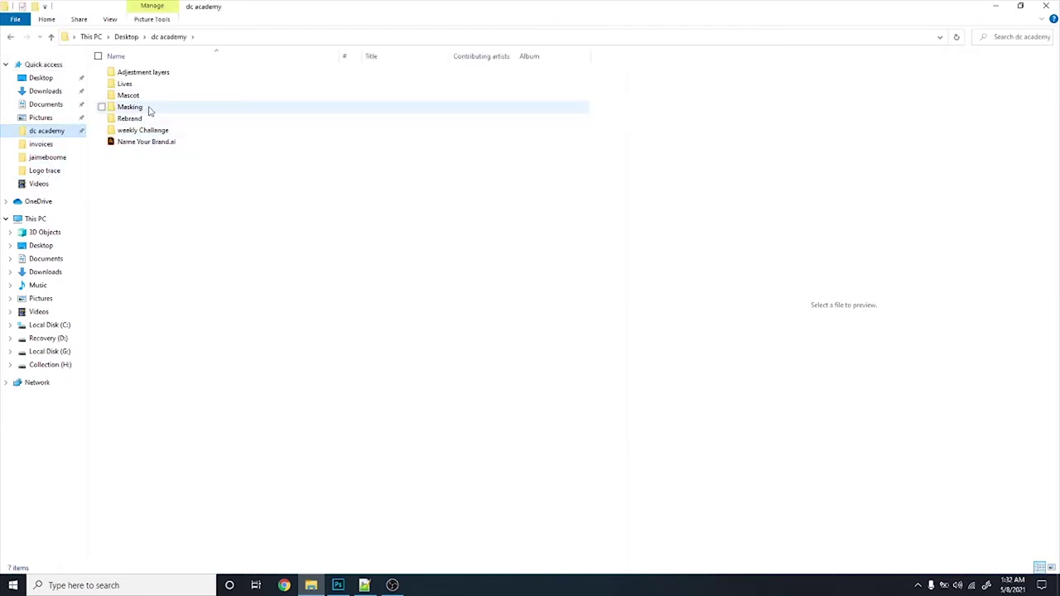
pyautogui.doubleClick(146, 109)
pyautogui.click(148, 111)
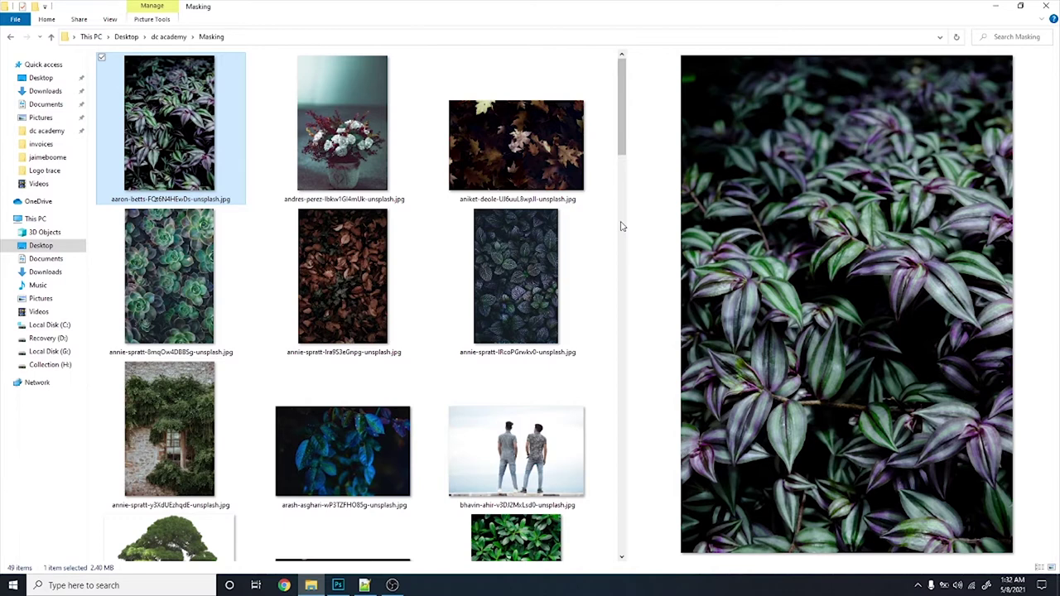
pyautogui.click(509, 485)
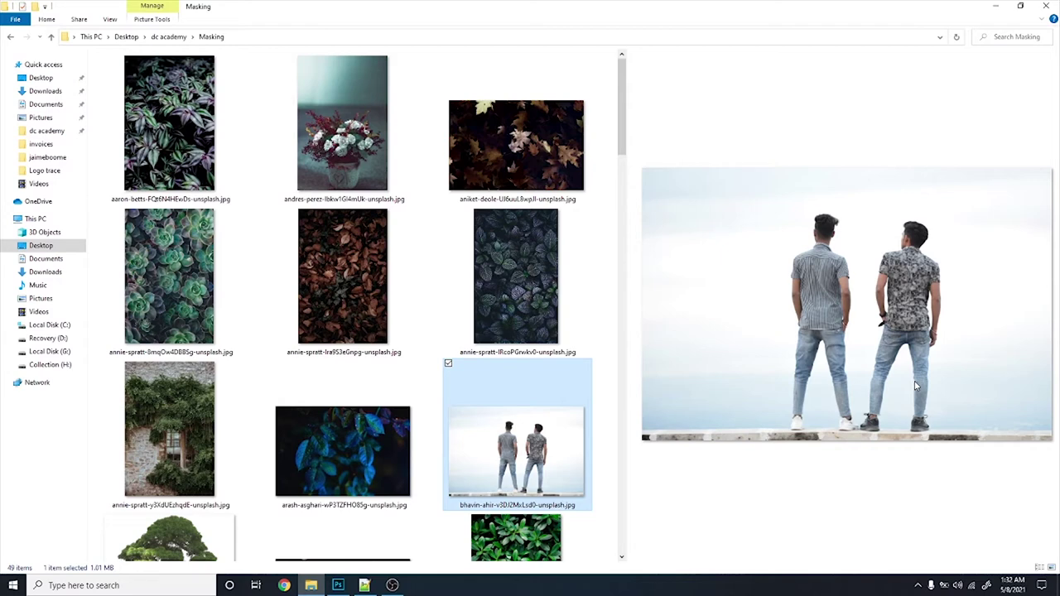
# Pick the dark veined-leaves photo and drag it toward Photoshop
pyautogui.scroll(-5, 331, 373)
pyautogui.scroll(-3, 406, 345)
pyautogui.scroll(-3, 405, 344)
pyautogui.scroll(-2, 406, 344)
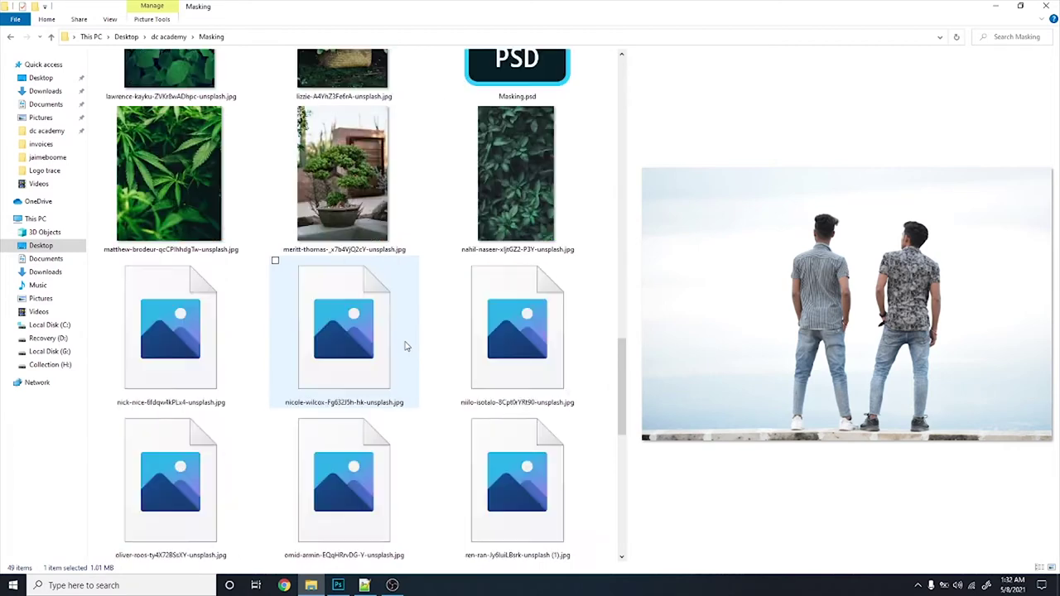
pyautogui.click(373, 505)
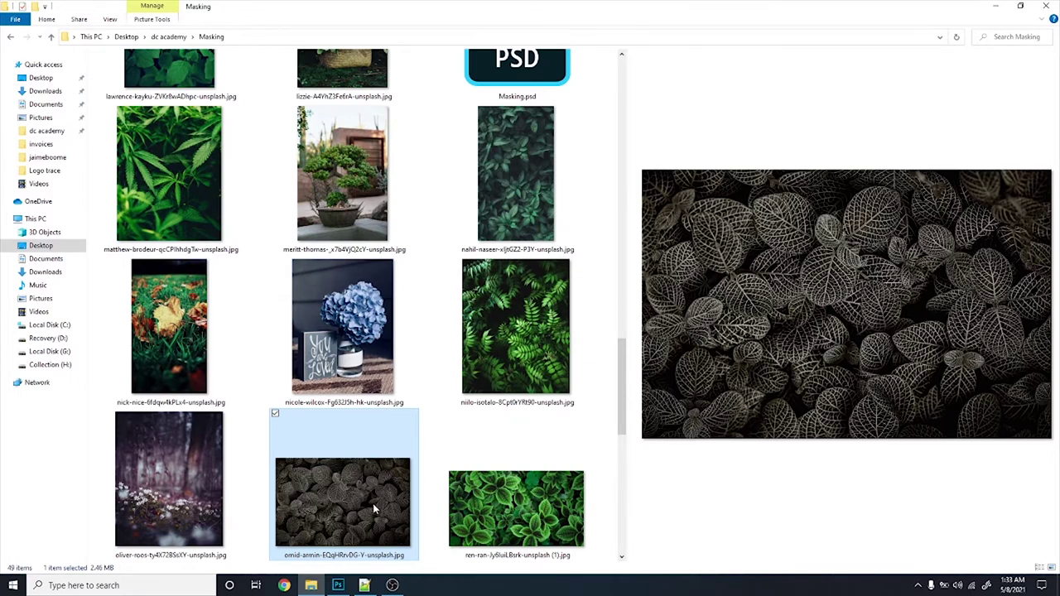
pyautogui.moveTo(373, 502)
pyautogui.mouseDown()
pyautogui.moveTo(390, 406)
pyautogui.moveTo(257, 48)
pyautogui.mouseUp()
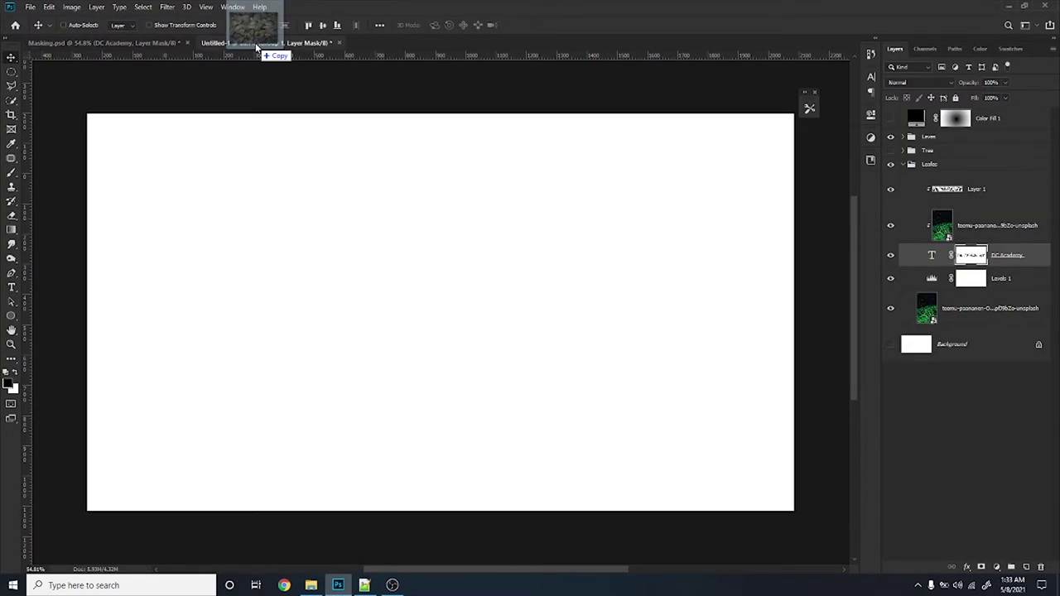
# Place the dark leaves photo into Untitled-1, scaled past the edges to fill the canvas
pyautogui.moveTo(256, 48)
pyautogui.mouseDown()
pyautogui.moveTo(290, 338)
pyautogui.moveTo(310, 348)
pyautogui.mouseUp()
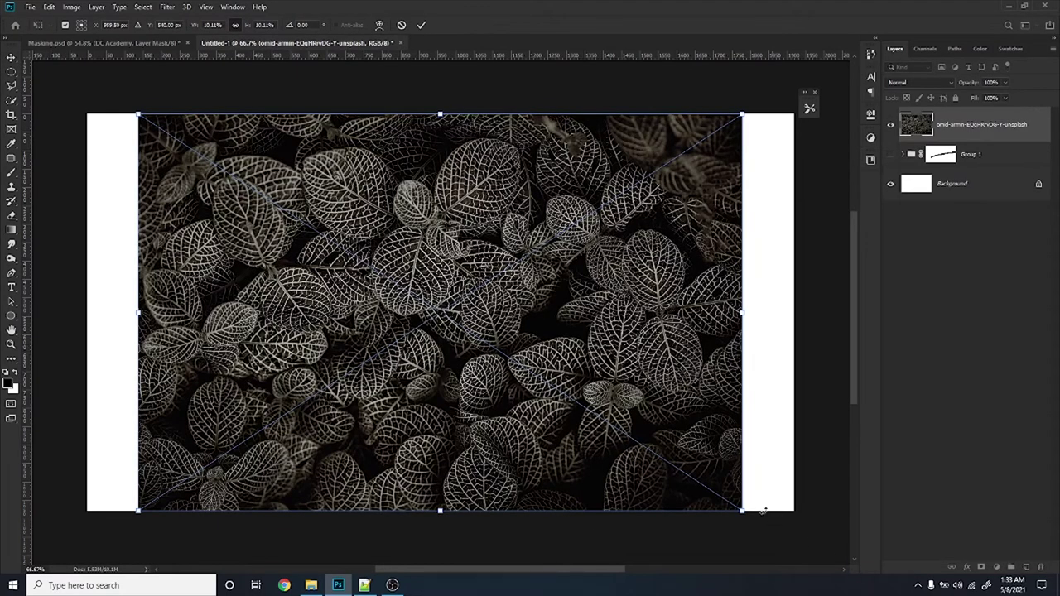
pyautogui.moveTo(741, 509); pyautogui.dragTo(806, 554)
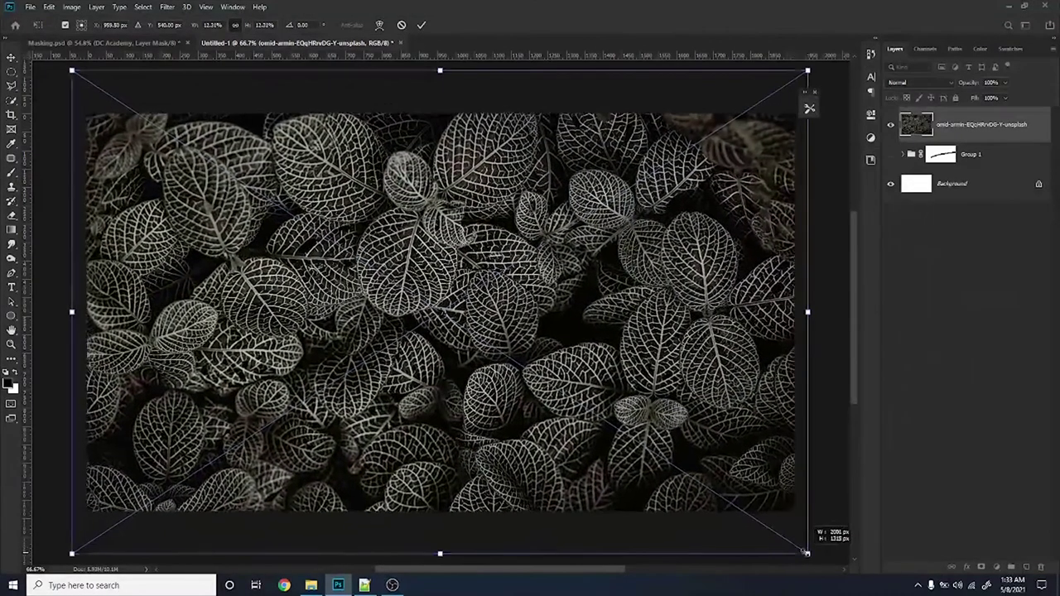
pyautogui.press('Return')
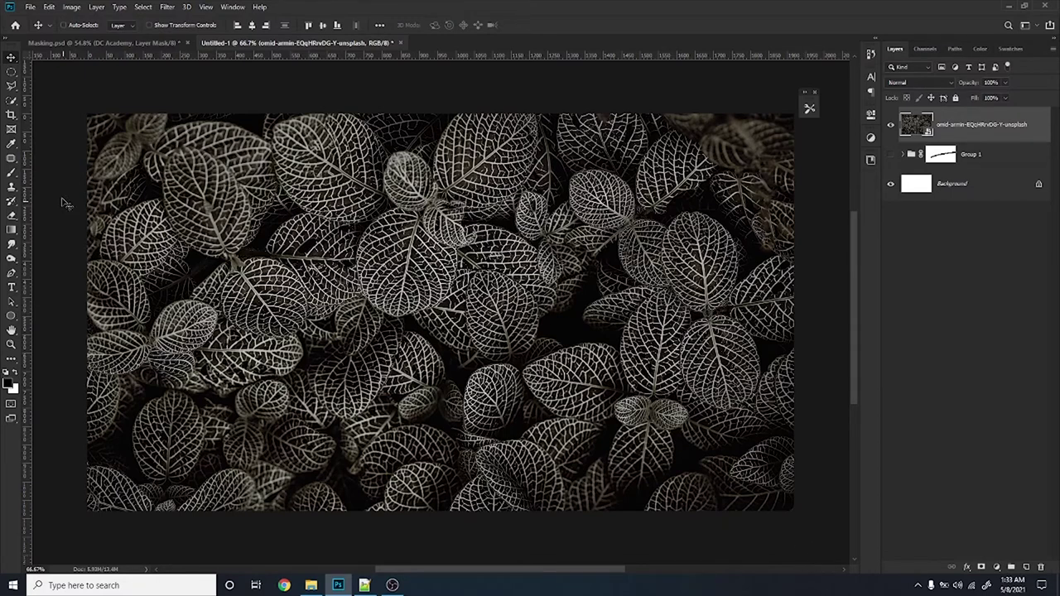
pyautogui.click(13, 288)
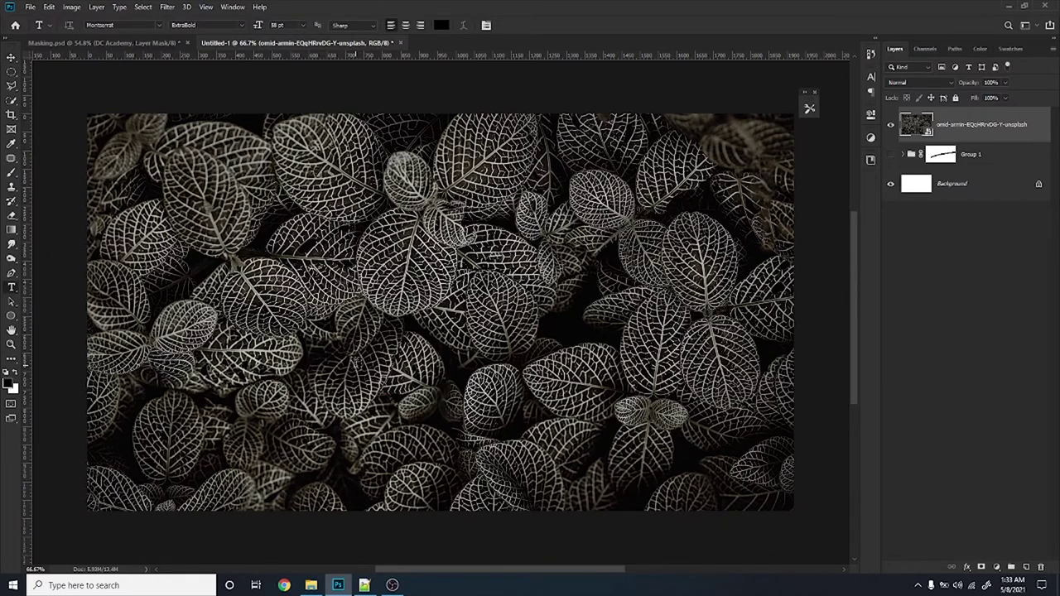
# Add a 'DC' text layer over the leaves photo
pyautogui.click(357, 362)
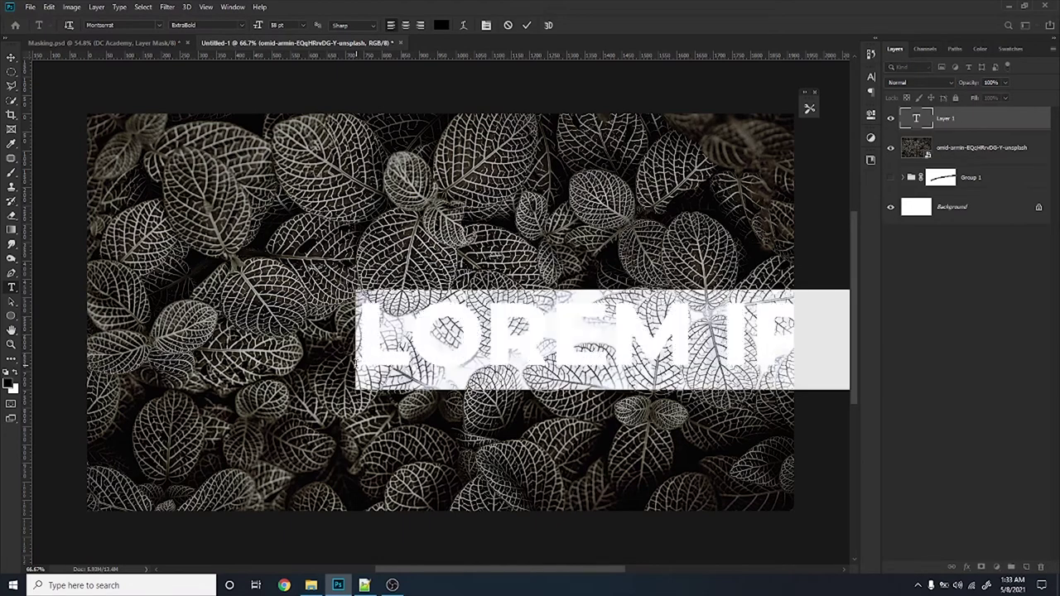
pyautogui.write('DC')
pyautogui.click(12, 56)
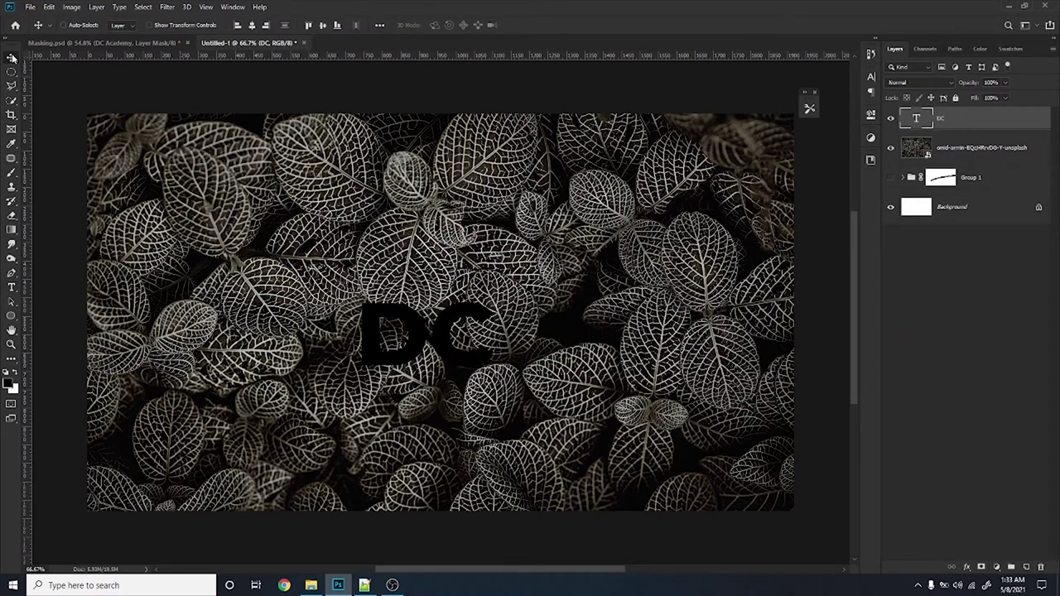
# Set the DC text colour to off-white #f7f7f7
pyautogui.press('t')
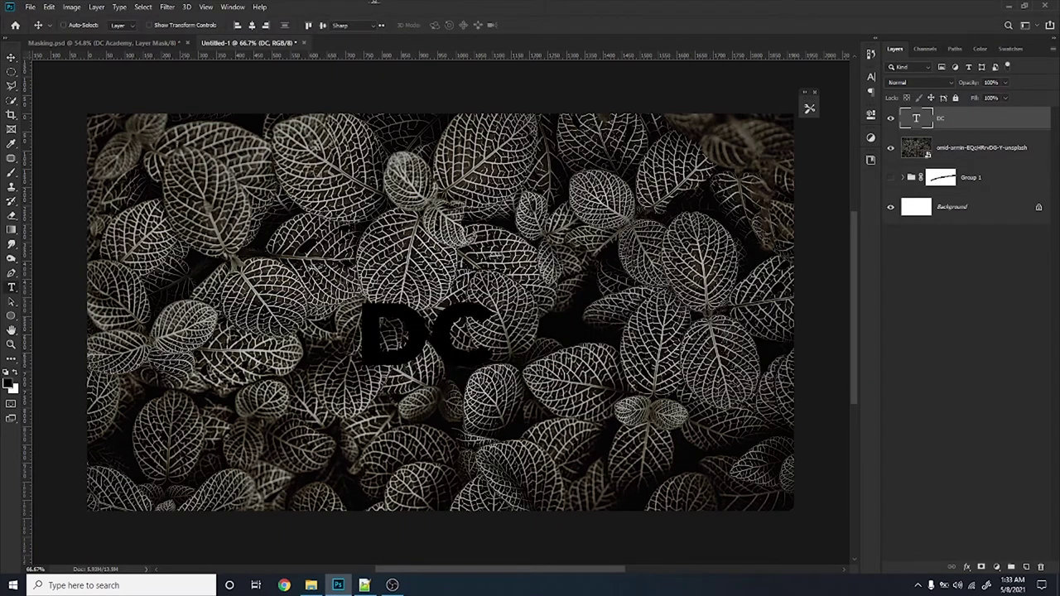
pyautogui.click(439, 26)
pyautogui.write('ffffff')
pyautogui.write('fafafa')
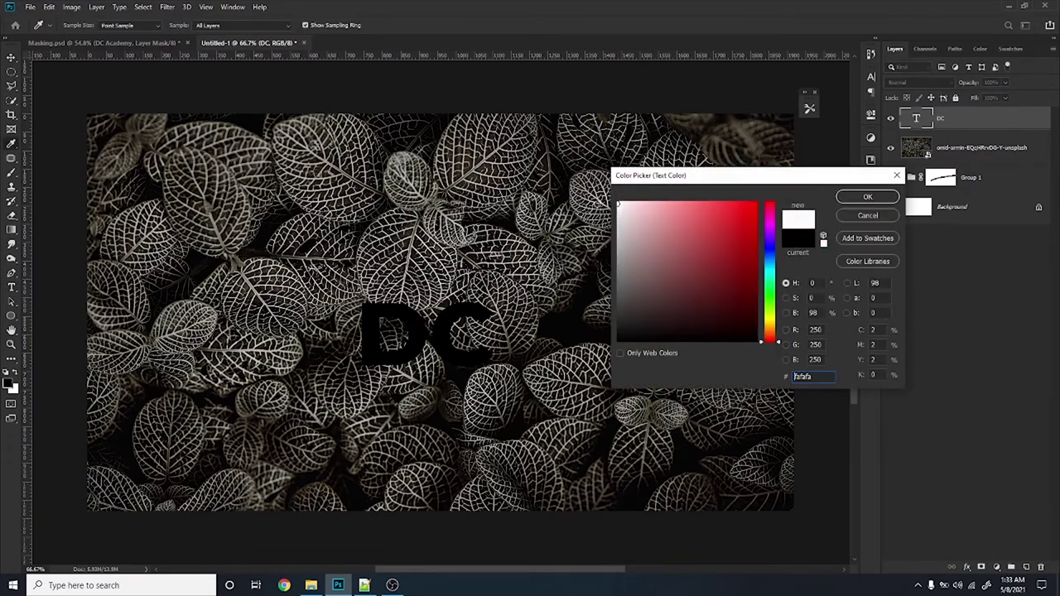
pyautogui.click(617, 205)
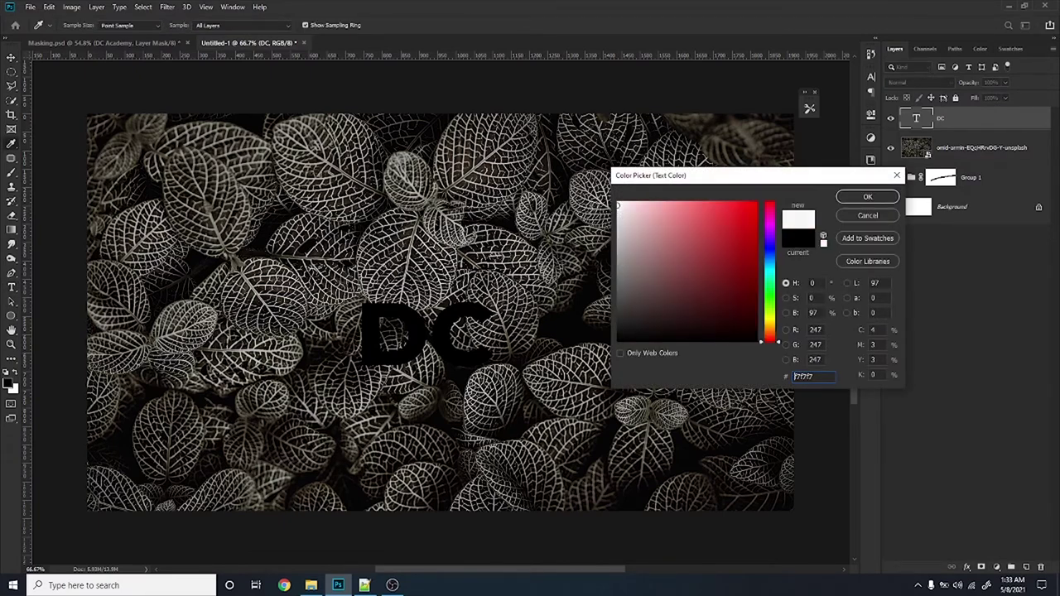
pyautogui.click(847, 196)
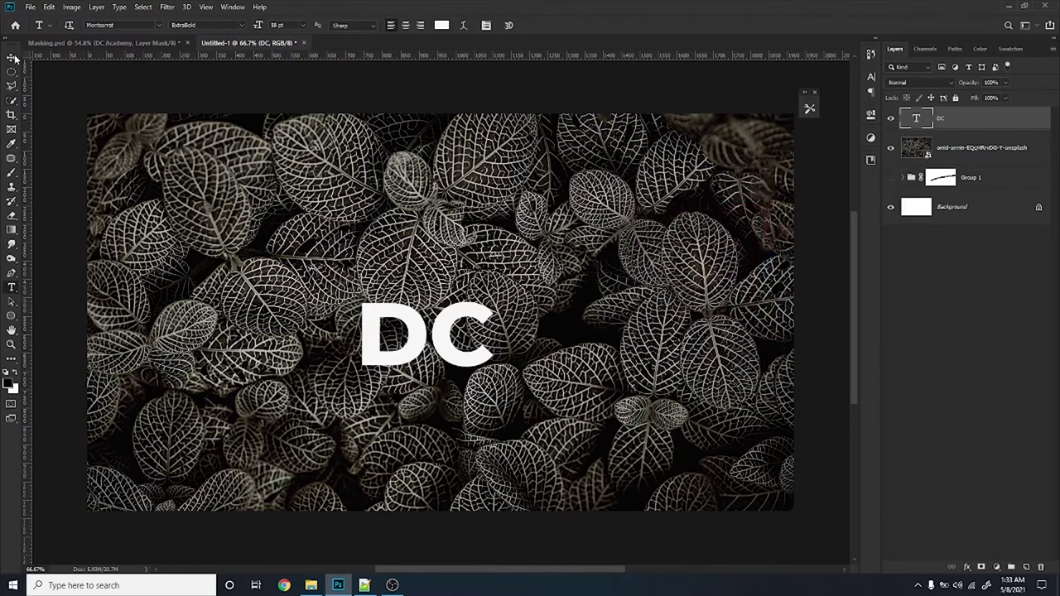
pyautogui.press('v')
pyautogui.hotkey('ctrl', 't')
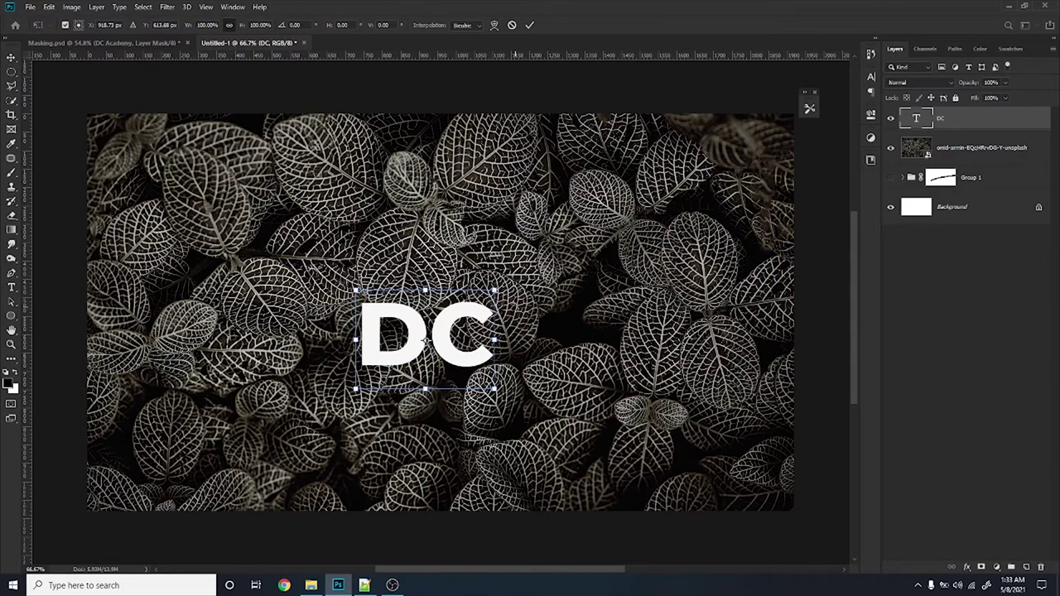
# Scale the DC text to about 309% and centre it horizontally and vertically
pyautogui.moveTo(494, 291); pyautogui.dragTo(639, 187)
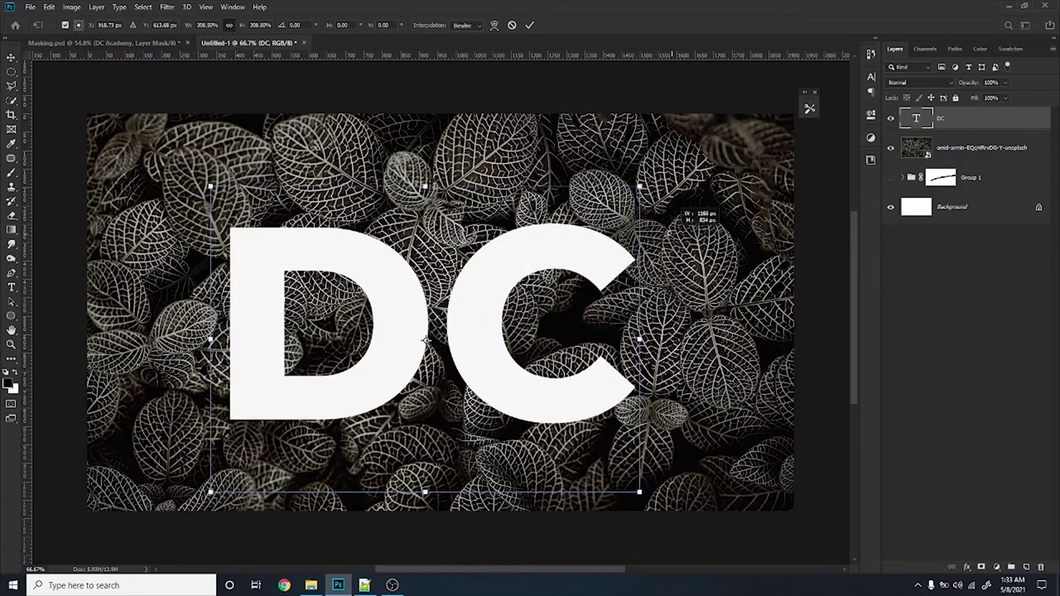
pyautogui.press('Return')
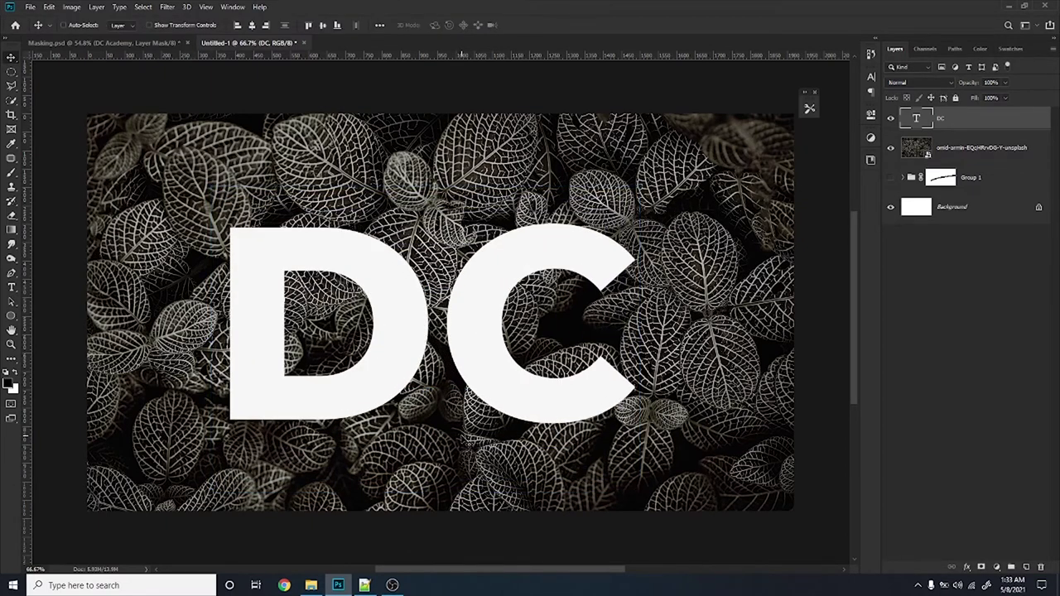
pyautogui.click(255, 26)
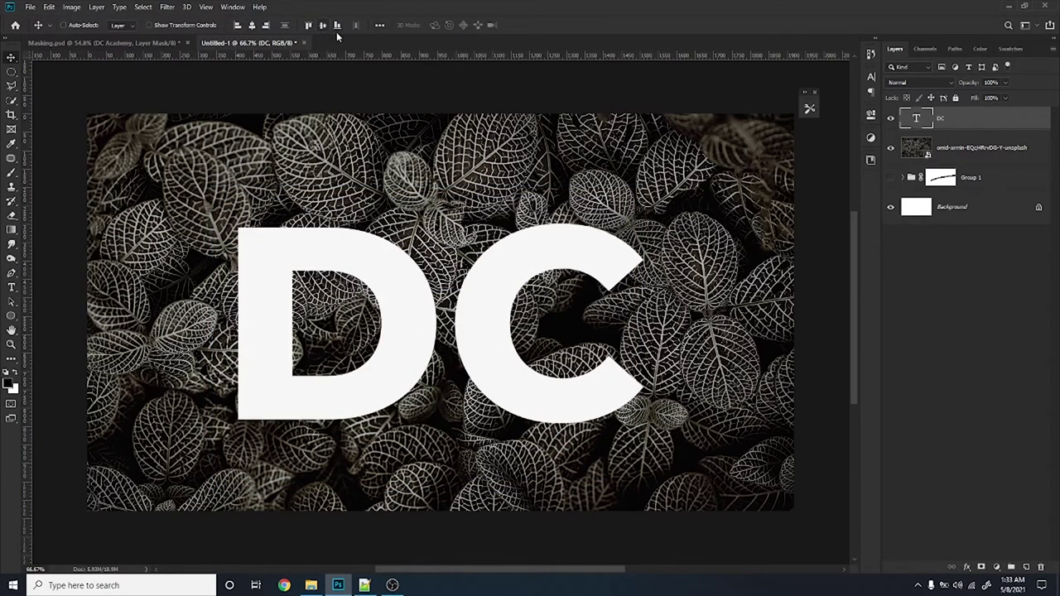
pyautogui.click(324, 25)
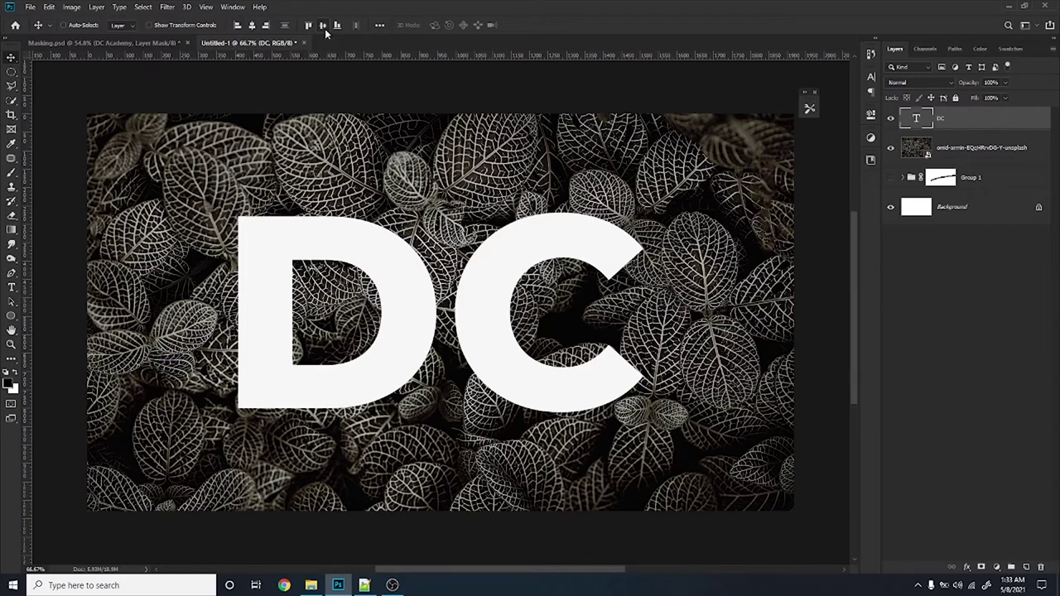
# Lower the DC layer's opacity to 24% and look over the letters
pyautogui.click(1006, 83)
pyautogui.moveTo(958, 98); pyautogui.dragTo(968, 98)
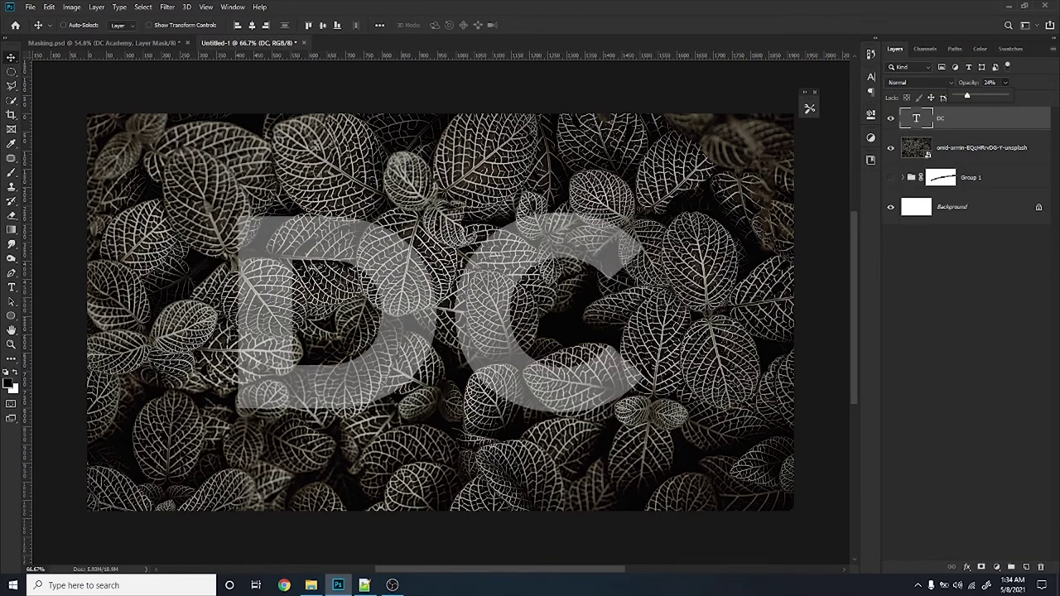
pyautogui.scroll(2, 615, 259)
pyautogui.scroll(2, 613, 260)
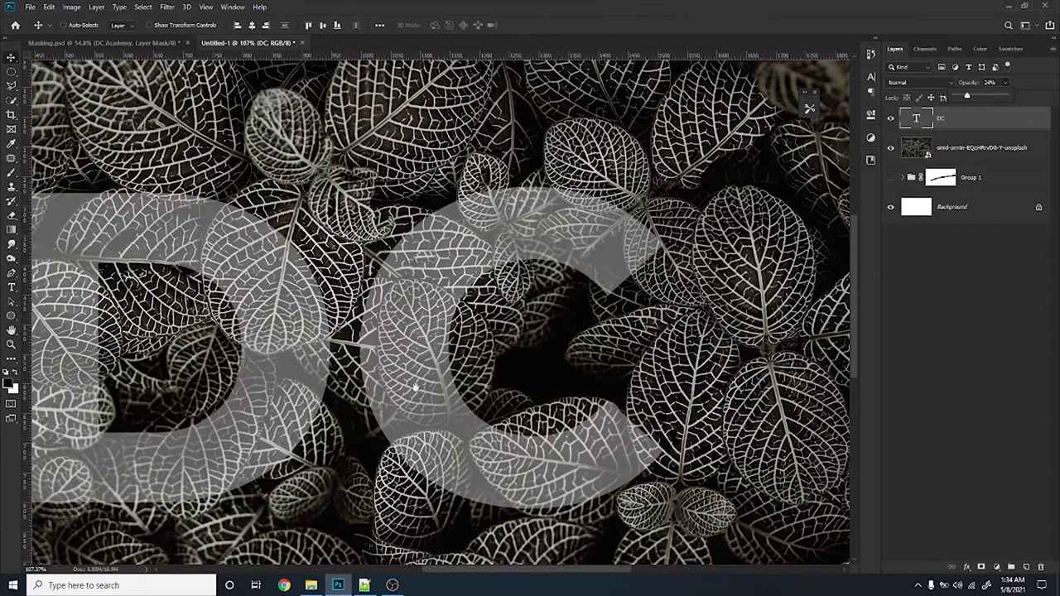
pyautogui.moveTo(416, 388); pyautogui.dragTo(658, 396)
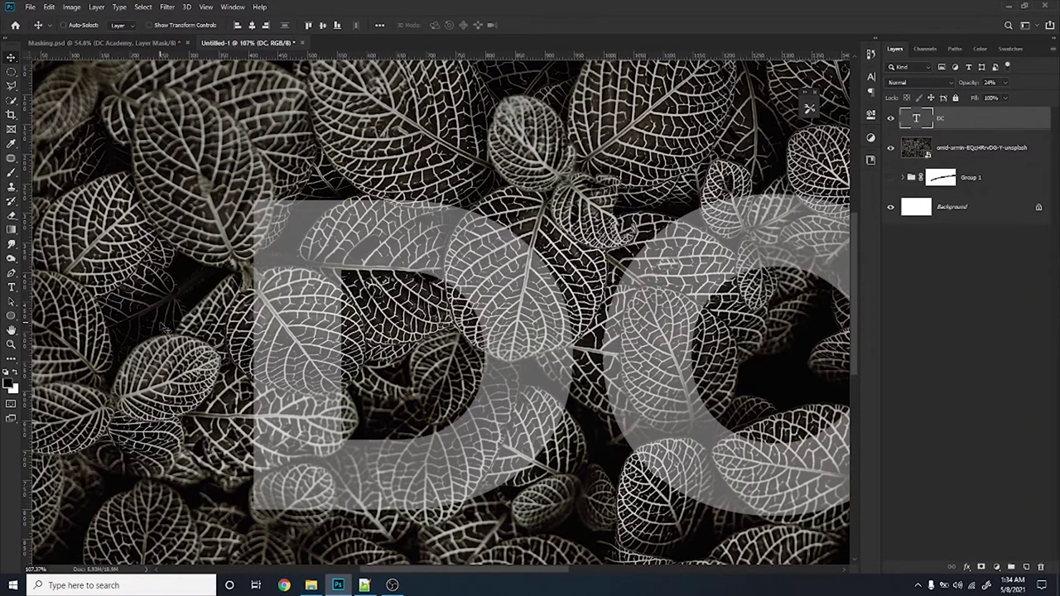
pyautogui.scroll(-2, 374, 387)
pyautogui.scroll(-1, 374, 388)
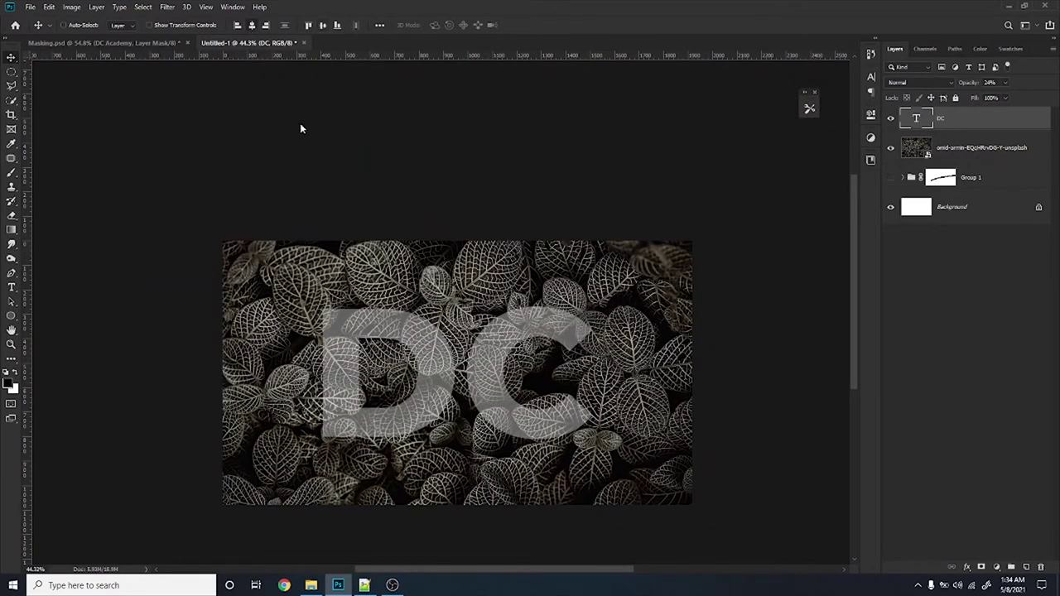
pyautogui.scroll(2, 455, 397)
pyautogui.scroll(1, 455, 398)
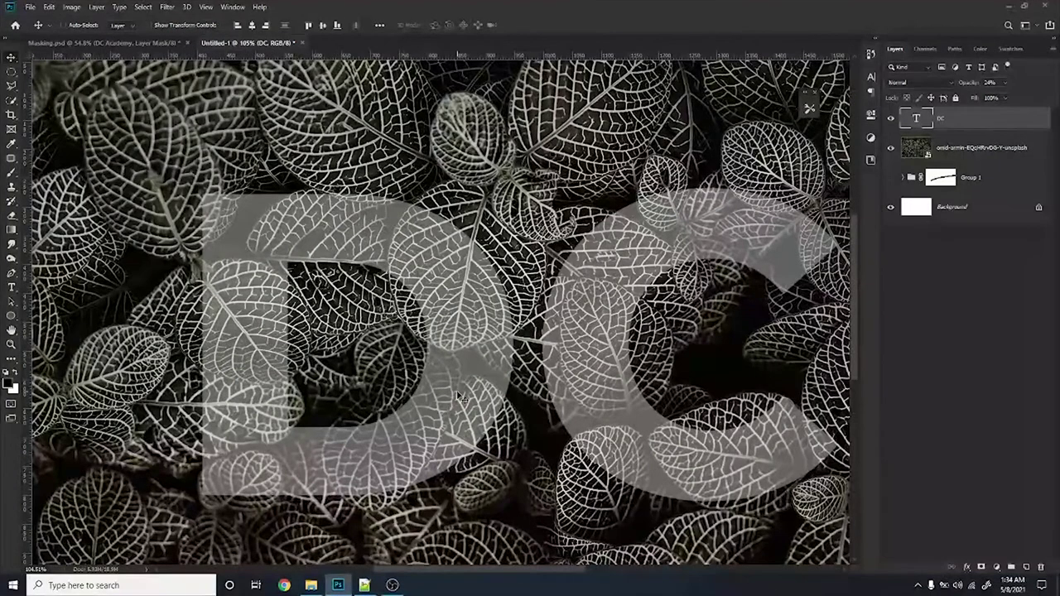
# Nudge the DC text, re-centre it on the canvas, and add a white layer mask
pyautogui.moveTo(461, 398); pyautogui.dragTo(467, 435)
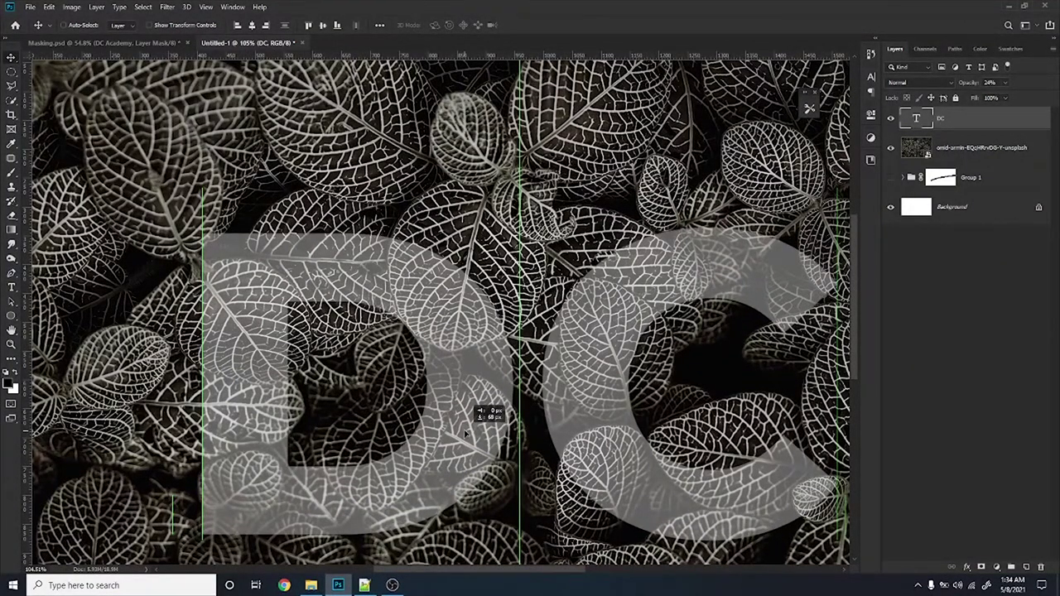
pyautogui.moveTo(466, 435); pyautogui.dragTo(466, 403)
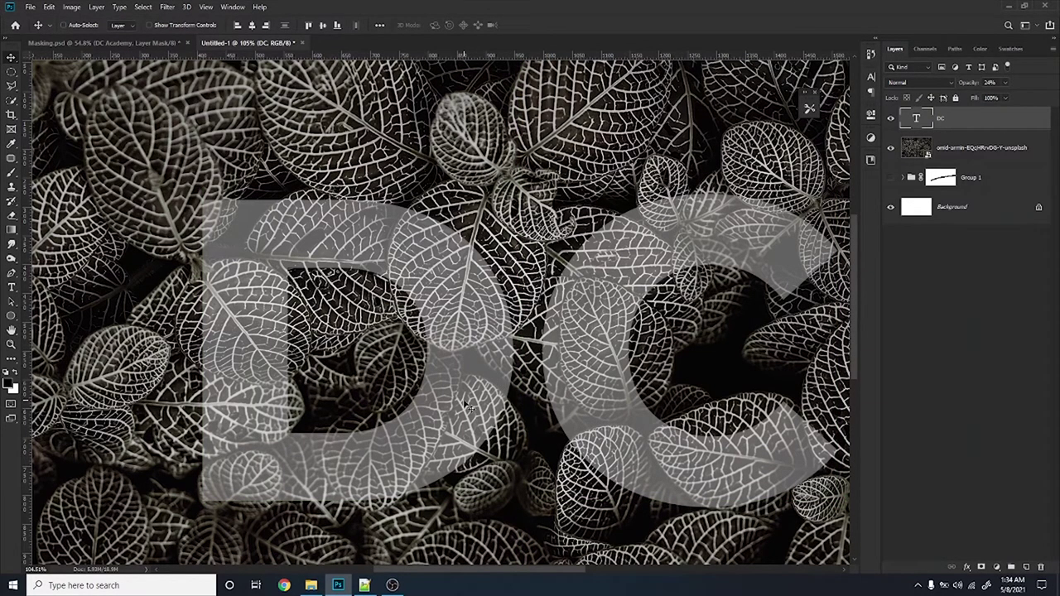
pyautogui.click(255, 26)
pyautogui.click(257, 27)
pyautogui.click(322, 27)
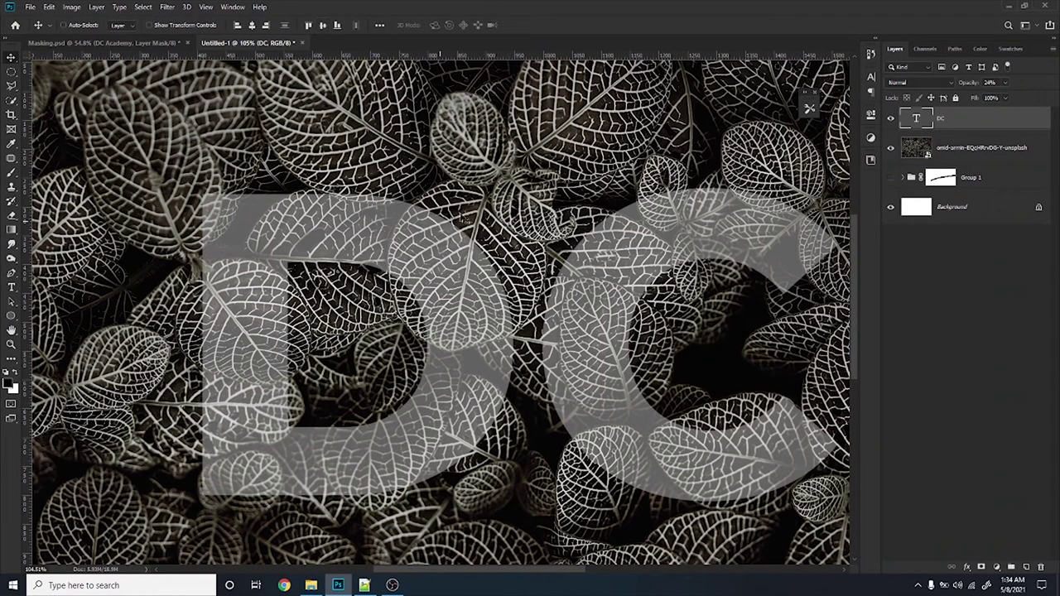
pyautogui.click(983, 567)
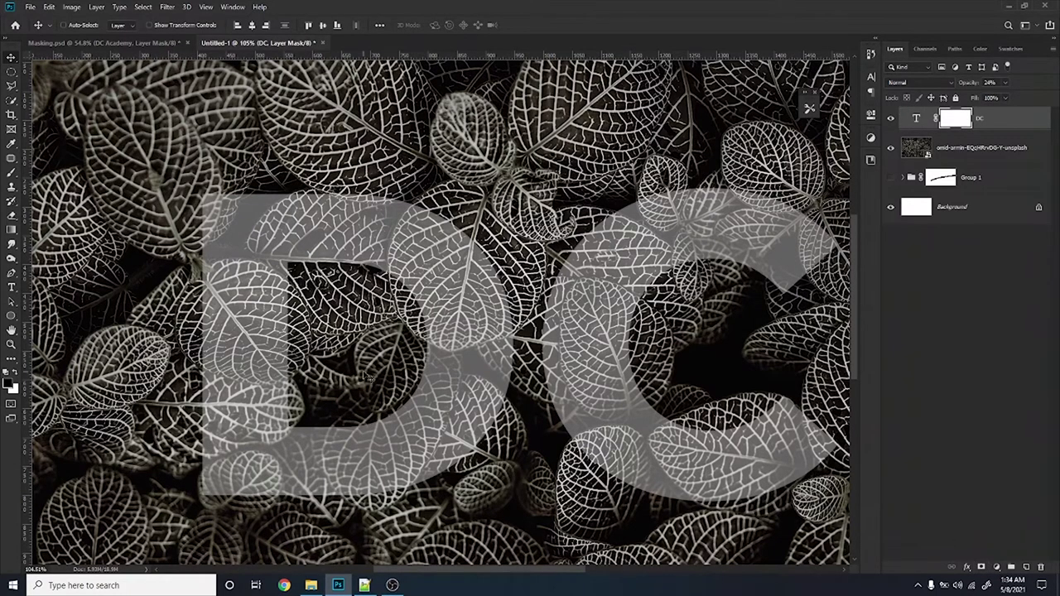
pyautogui.moveTo(364, 291); pyautogui.dragTo(532, 373)
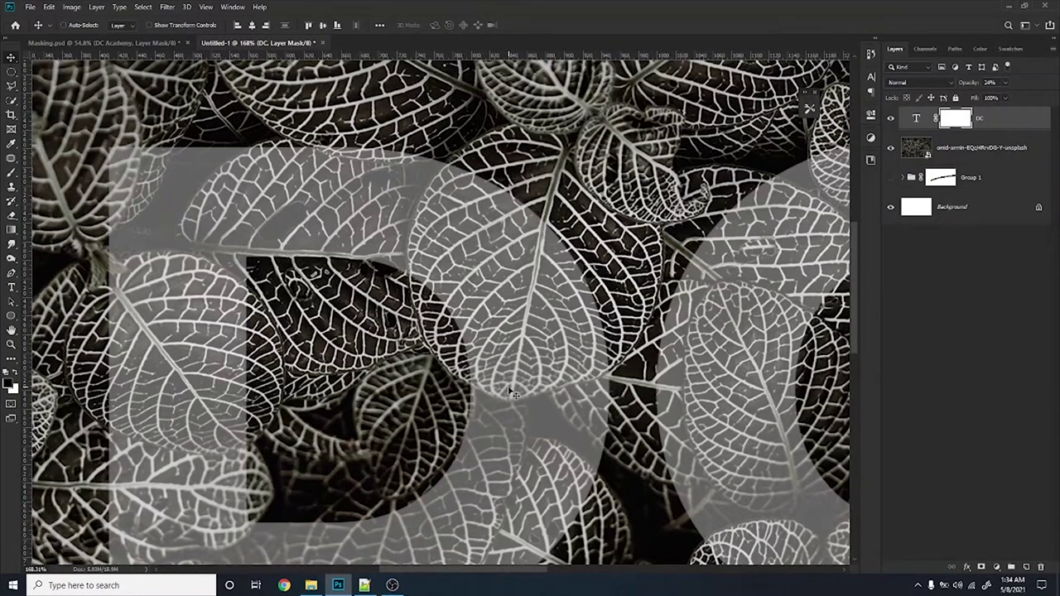
# With a smaller black brush, paint the DC mask along the big central leaf's edges
pyautogui.press('b')
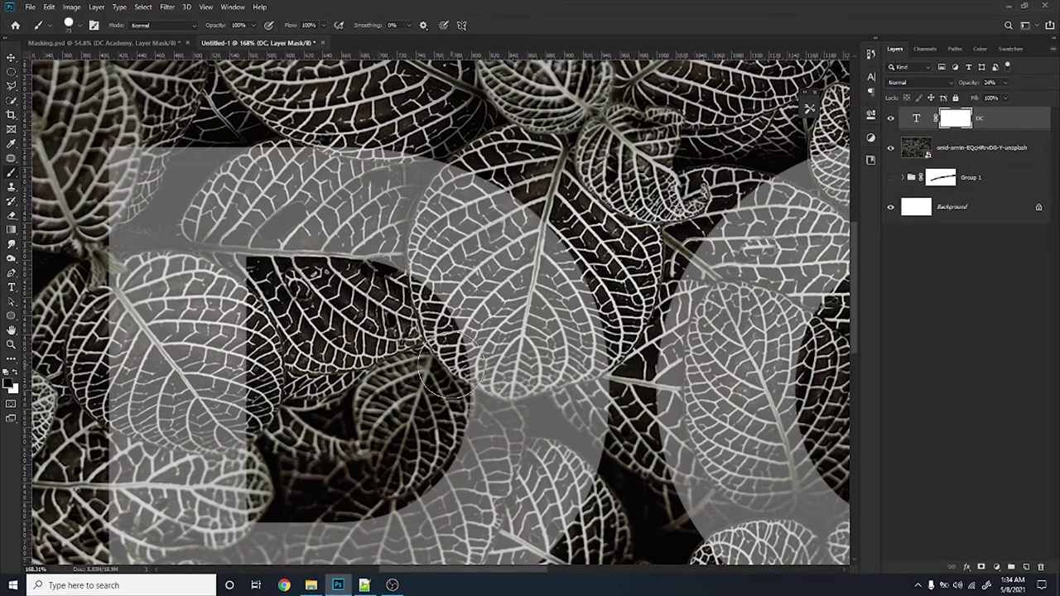
pyautogui.moveTo(440, 371); pyautogui.dragTo(417, 368)
pyautogui.scroll(2, 427, 222)
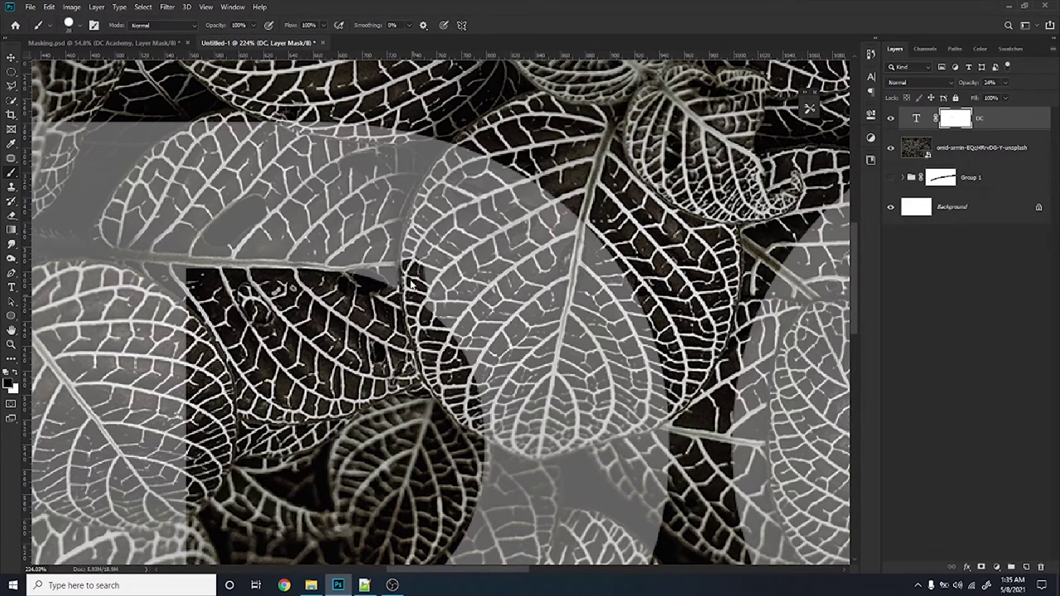
pyautogui.moveTo(411, 246); pyautogui.dragTo(462, 148)
pyautogui.moveTo(496, 432)
pyautogui.mouseDown()
pyautogui.moveTo(487, 421)
pyautogui.moveTo(523, 443)
pyautogui.moveTo(555, 442)
pyautogui.moveTo(543, 447)
pyautogui.moveTo(534, 443)
pyautogui.moveTo(651, 421)
pyautogui.moveTo(663, 391)
pyautogui.moveTo(638, 419)
pyautogui.moveTo(566, 440)
pyautogui.moveTo(525, 429)
pyautogui.moveTo(493, 447)
pyautogui.mouseUp()
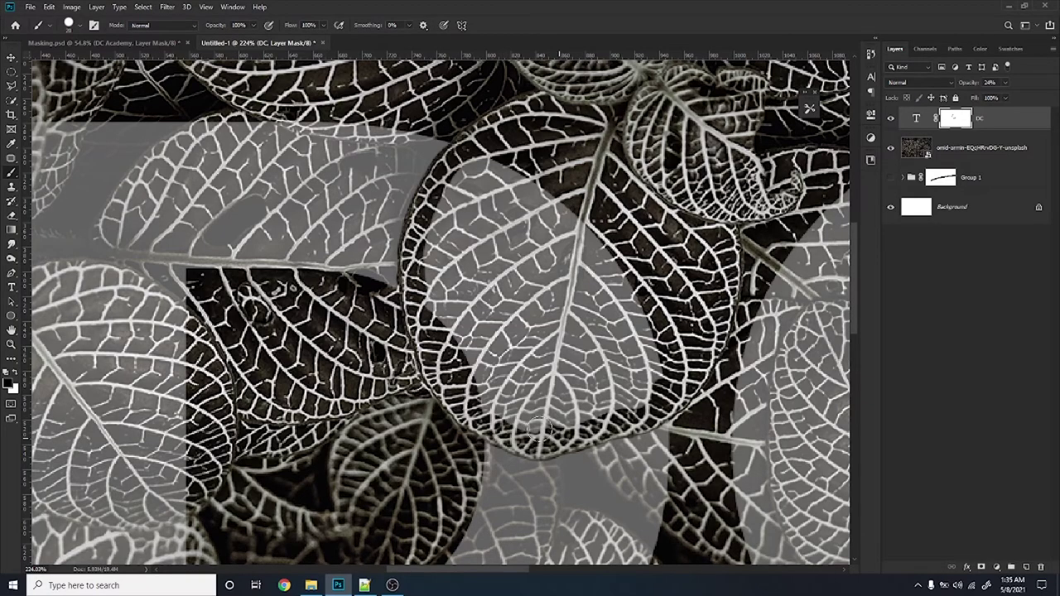
pyautogui.moveTo(490, 406)
pyautogui.mouseDown()
pyautogui.moveTo(520, 421)
pyautogui.moveTo(597, 410)
pyautogui.moveTo(651, 376)
pyautogui.moveTo(638, 398)
pyautogui.moveTo(495, 405)
pyautogui.moveTo(605, 377)
pyautogui.moveTo(650, 348)
pyautogui.moveTo(617, 319)
pyautogui.moveTo(603, 326)
pyautogui.moveTo(658, 328)
pyautogui.mouseUp()
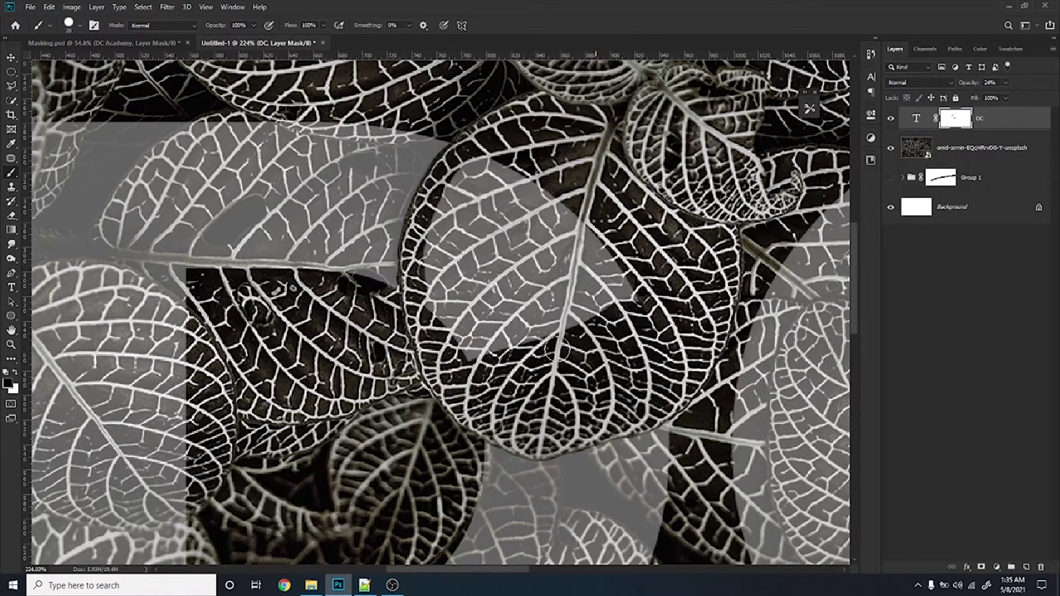
pyautogui.moveTo(448, 239)
pyautogui.mouseDown()
pyautogui.moveTo(493, 165)
pyautogui.moveTo(428, 266)
pyautogui.moveTo(447, 332)
pyautogui.moveTo(501, 178)
pyautogui.moveTo(464, 347)
pyautogui.moveTo(484, 257)
pyautogui.moveTo(530, 182)
pyautogui.moveTo(489, 365)
pyautogui.moveTo(534, 182)
pyautogui.moveTo(617, 308)
pyautogui.moveTo(555, 286)
pyautogui.moveTo(538, 265)
pyautogui.moveTo(567, 263)
pyautogui.moveTo(520, 325)
pyautogui.moveTo(571, 335)
pyautogui.moveTo(534, 279)
pyautogui.moveTo(537, 260)
pyautogui.mouseUp()
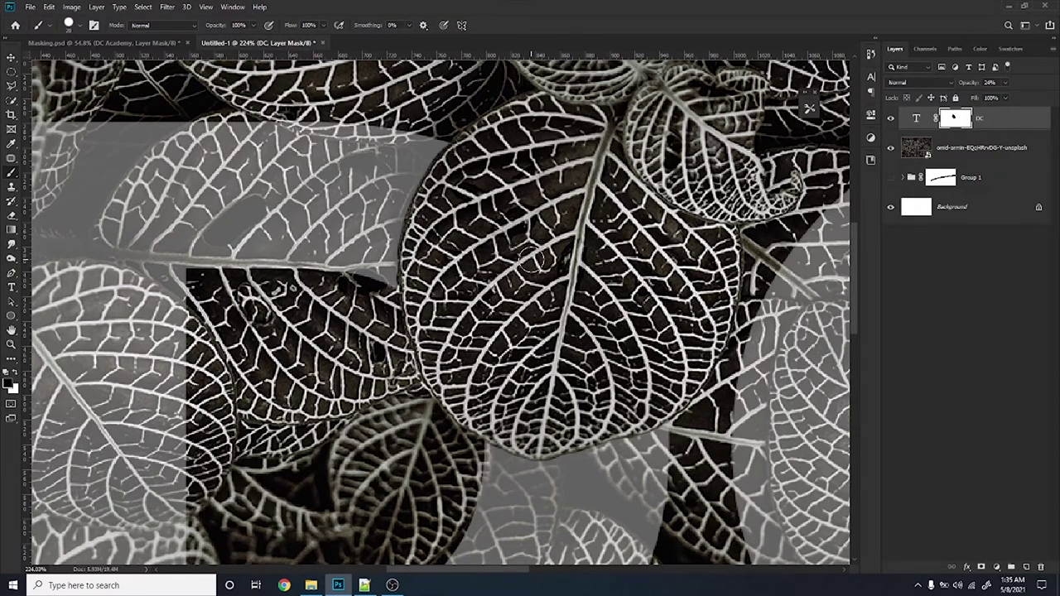
pyautogui.scroll(-5, 404, 300)
pyautogui.scroll(2, 463, 414)
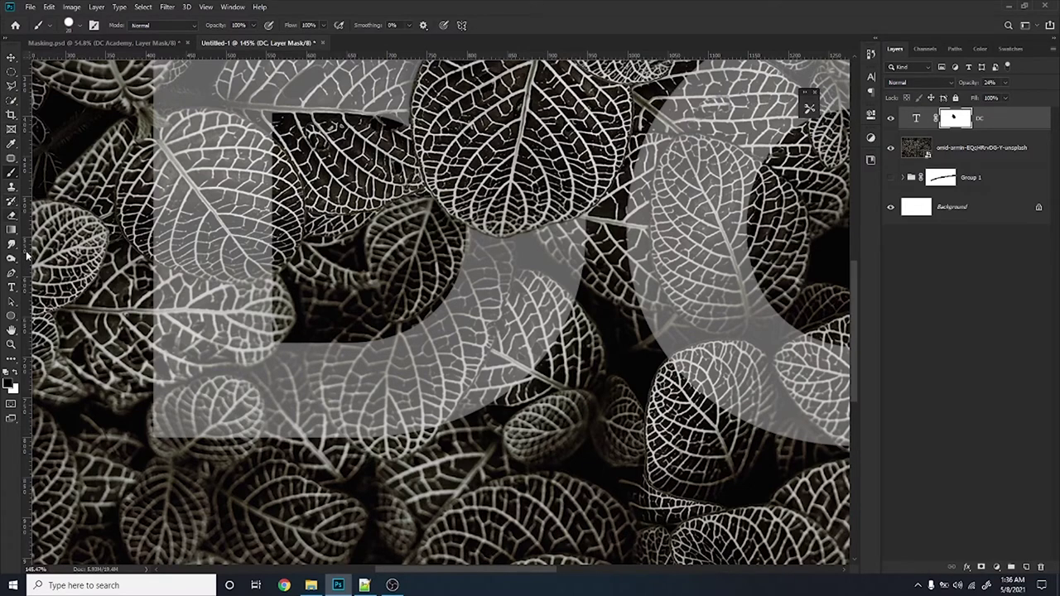
pyautogui.click(12, 273)
# Zoom in and trace the leaf edge with curved Pen anchors, dropping DC opacity to 3%
pyautogui.scroll(1, 284, 391)
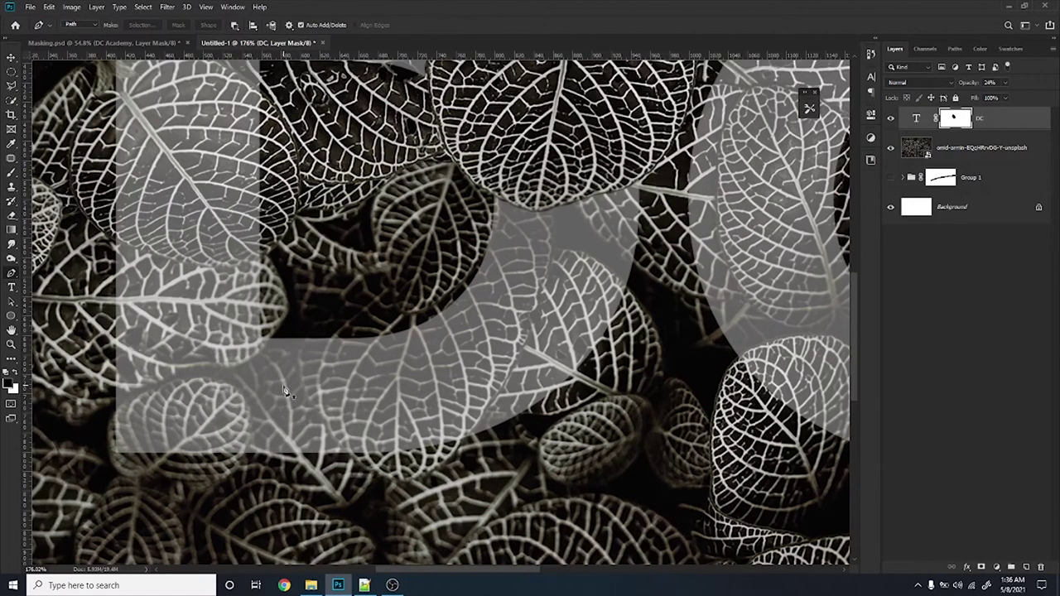
pyautogui.scroll(2, 254, 367)
pyautogui.scroll(1, 268, 398)
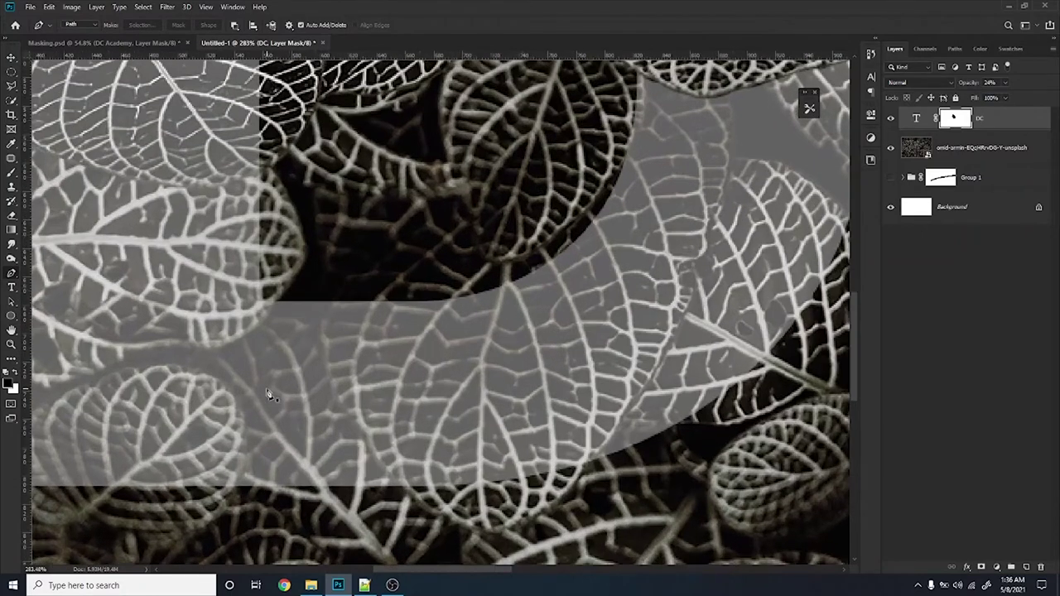
pyautogui.moveTo(333, 300); pyautogui.dragTo(323, 314)
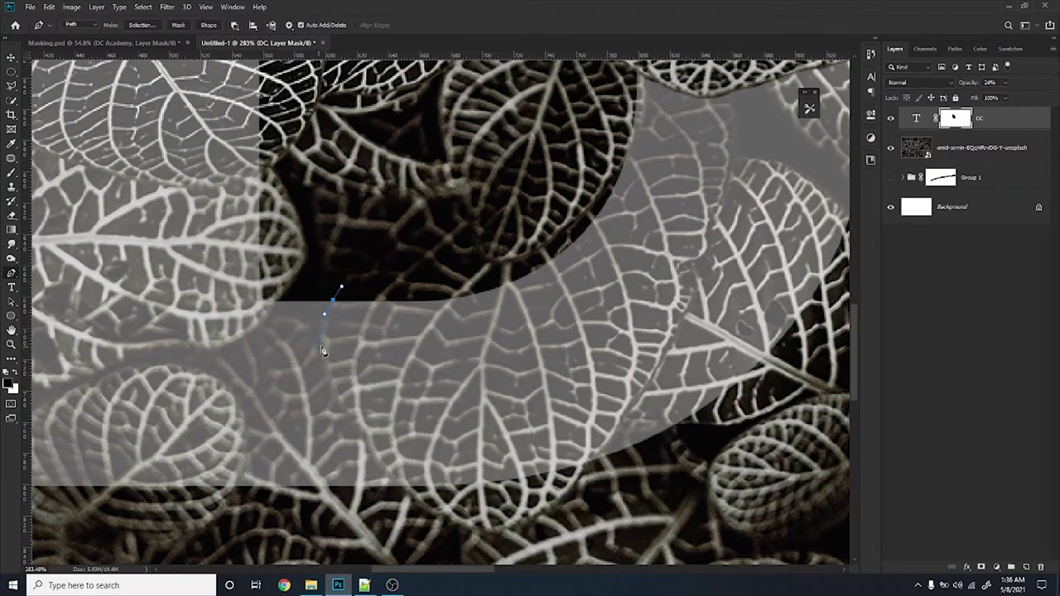
pyautogui.moveTo(326, 355); pyautogui.dragTo(325, 365)
pyautogui.click(400, 489)
pyautogui.moveTo(625, 421); pyautogui.dragTo(634, 410)
pyautogui.moveTo(676, 320); pyautogui.dragTo(674, 348)
pyautogui.moveTo(690, 303); pyautogui.dragTo(609, 408)
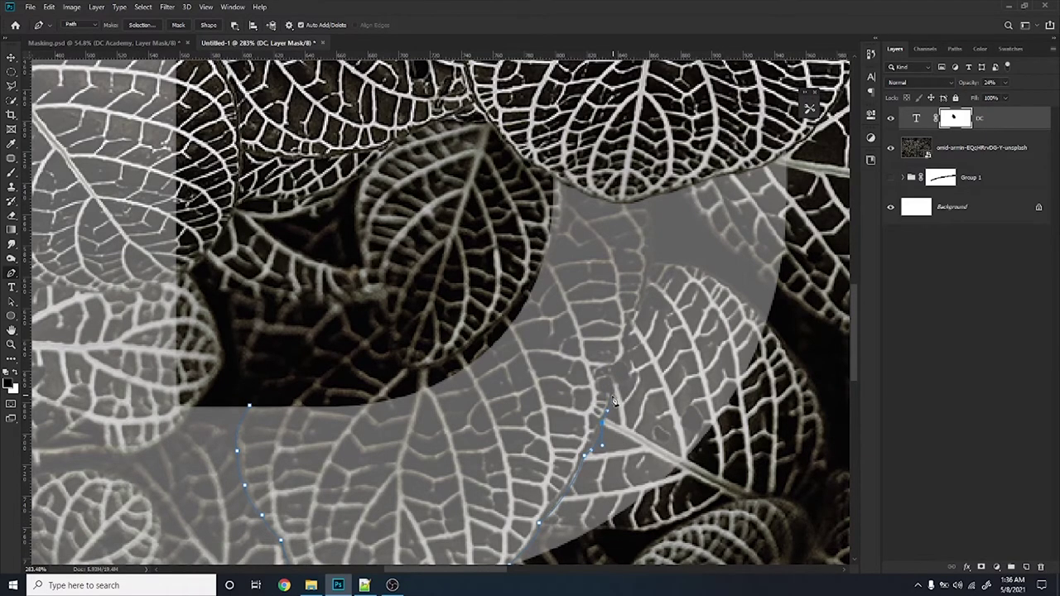
pyautogui.click(1005, 85)
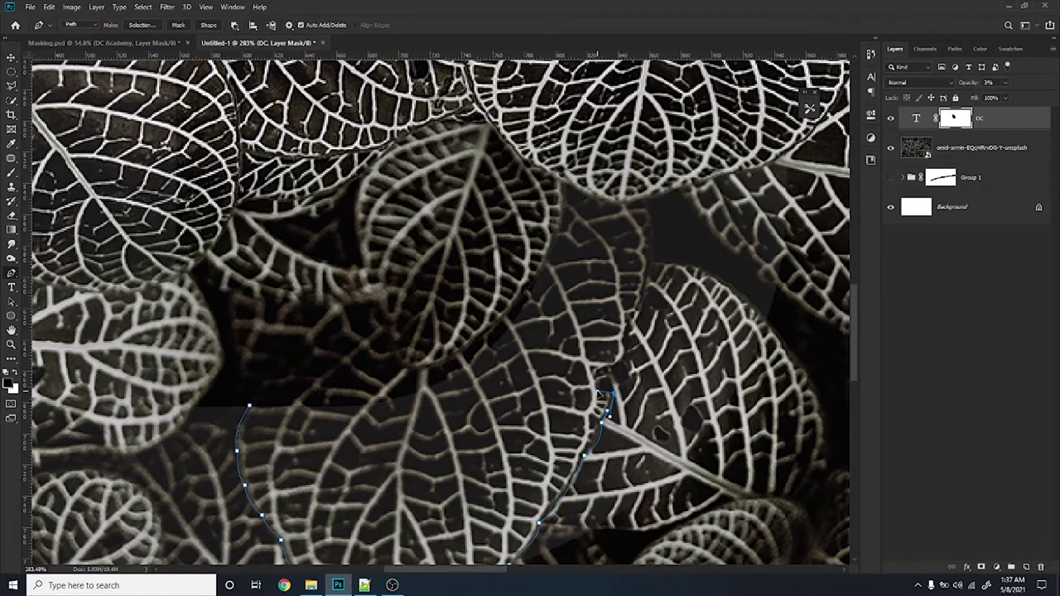
# Continue the Pen path up and around the leaf's upper edge
pyautogui.click(593, 373)
pyautogui.moveTo(647, 294); pyautogui.dragTo(651, 266)
pyautogui.moveTo(647, 212); pyautogui.dragTo(639, 197)
pyautogui.moveTo(632, 207)
pyautogui.mouseDown()
pyautogui.moveTo(612, 209)
pyautogui.moveTo(561, 290)
pyautogui.mouseUp()
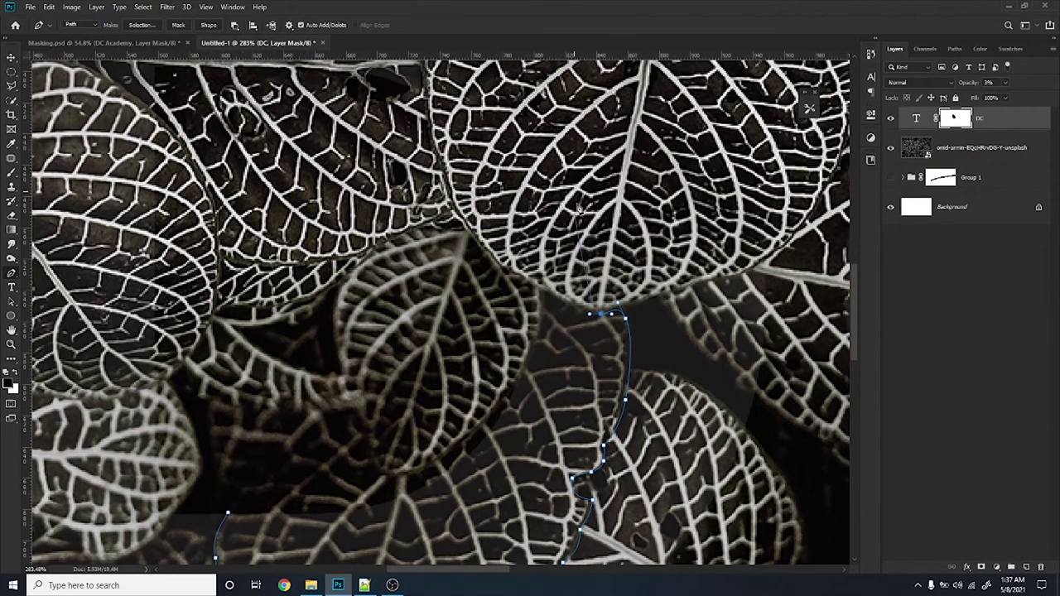
pyautogui.moveTo(667, 84); pyautogui.dragTo(667, 173)
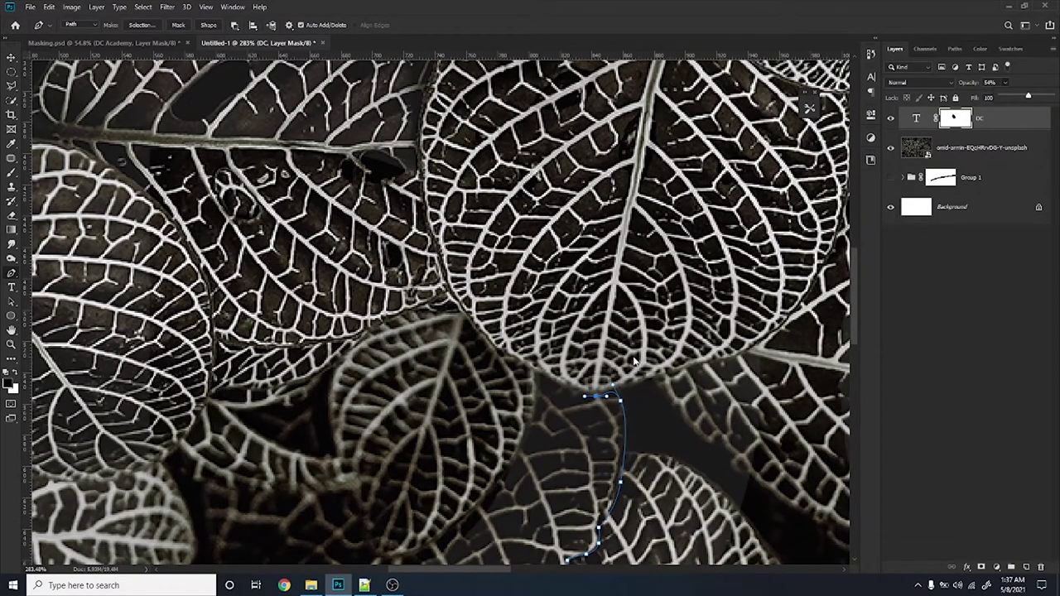
# Set the DC layer's opacity to 11% and bring the path's top into view
pyautogui.keyDown('shift'); pyautogui.click(944, 125); pyautogui.keyUp('shift')
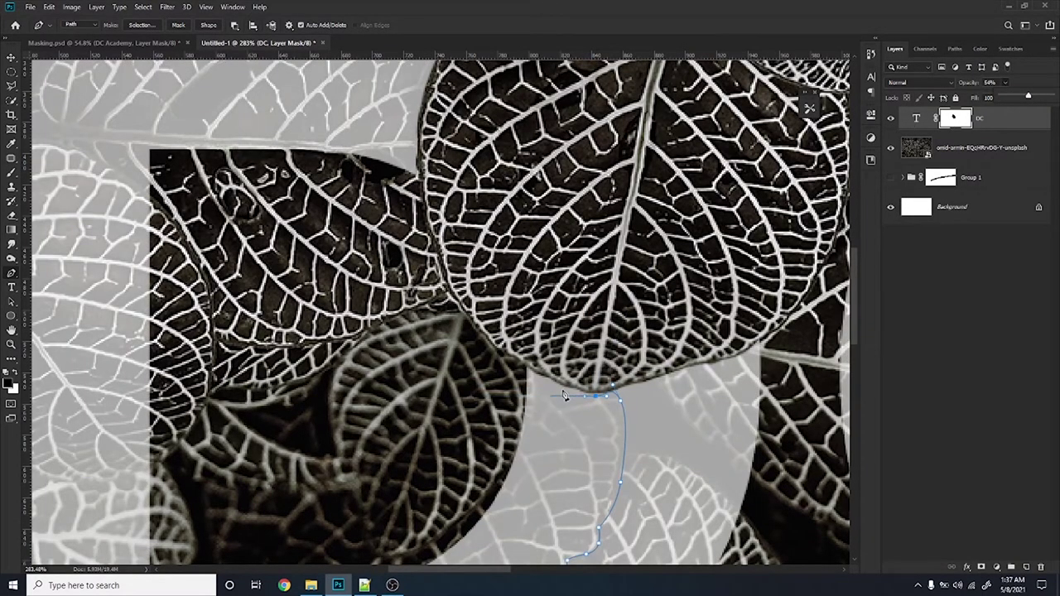
pyautogui.click(596, 400)
pyautogui.click(1005, 83)
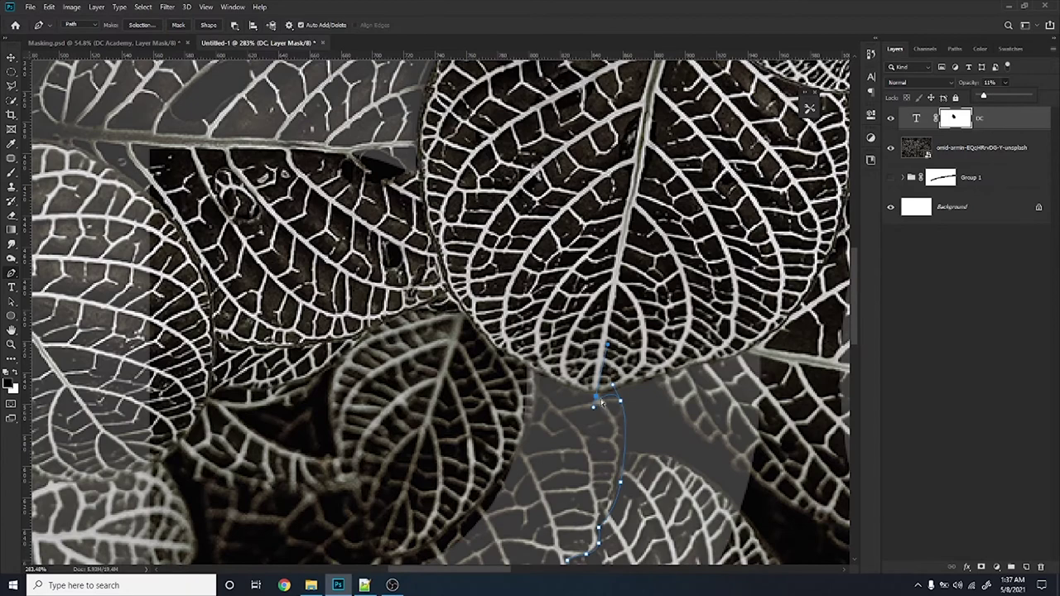
pyautogui.click(595, 402)
pyautogui.moveTo(345, 470); pyautogui.dragTo(495, 228)
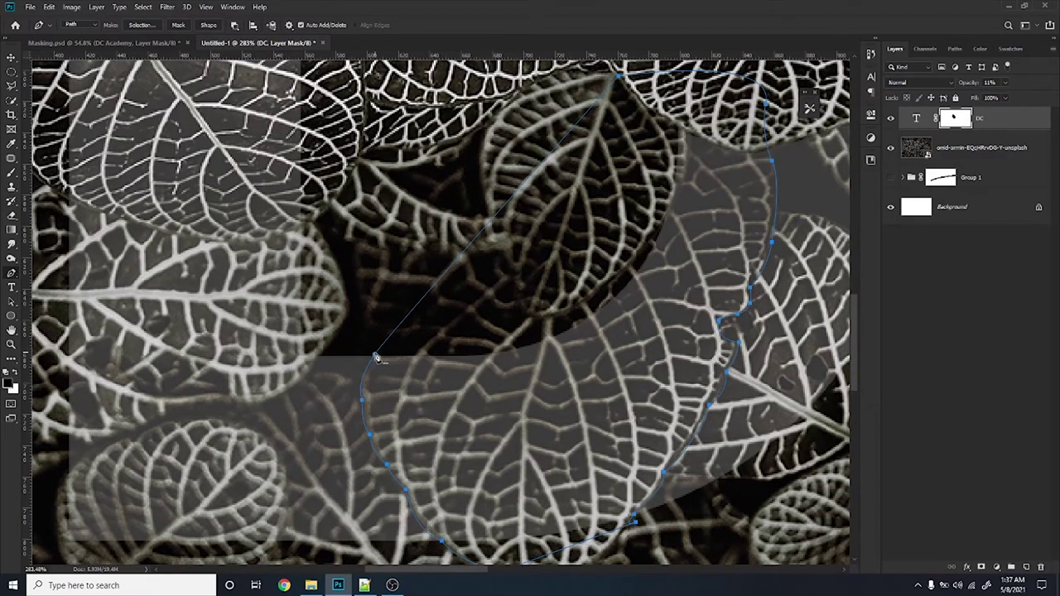
pyautogui.rightClick(587, 444)
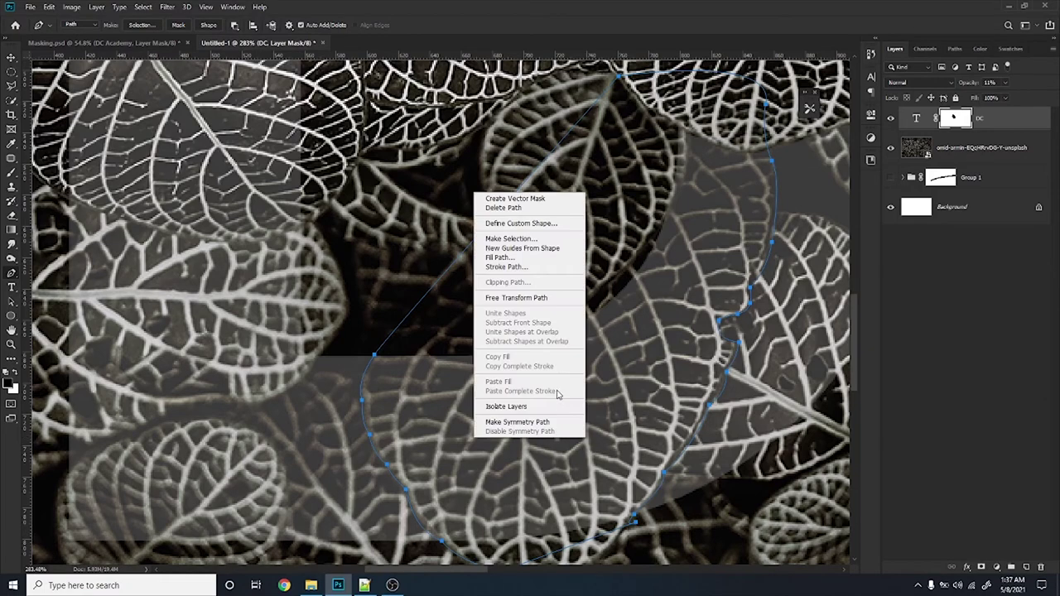
# Convert the closed leaf path into a selection with Make Selection, then zoom out
pyautogui.click(521, 240)
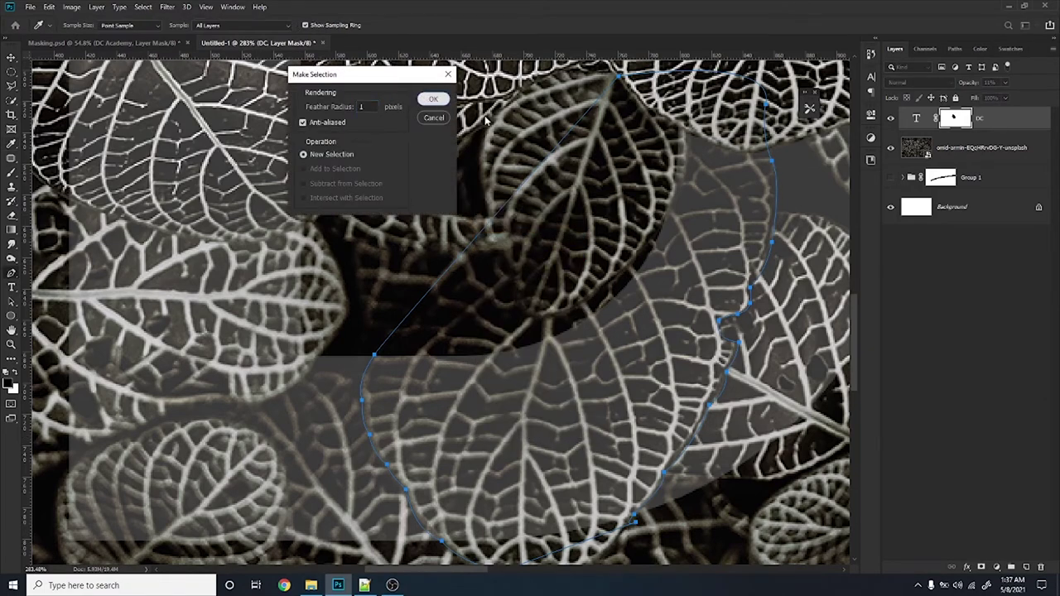
pyautogui.press('Return')
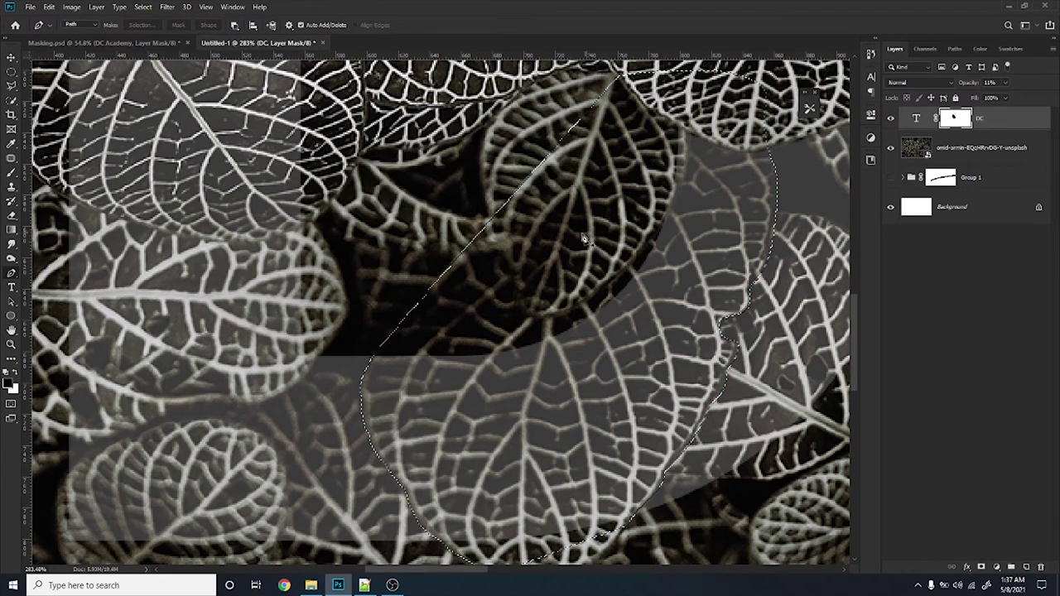
pyautogui.scroll(-1, 470, 275)
pyautogui.scroll(-1, 470, 275)
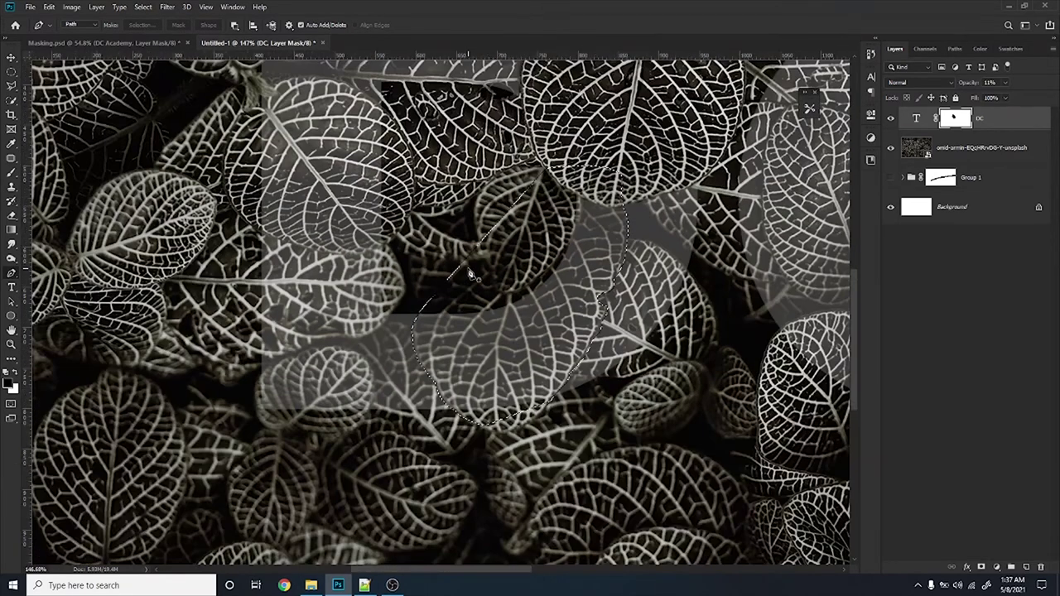
pyautogui.scroll(-1, 469, 275)
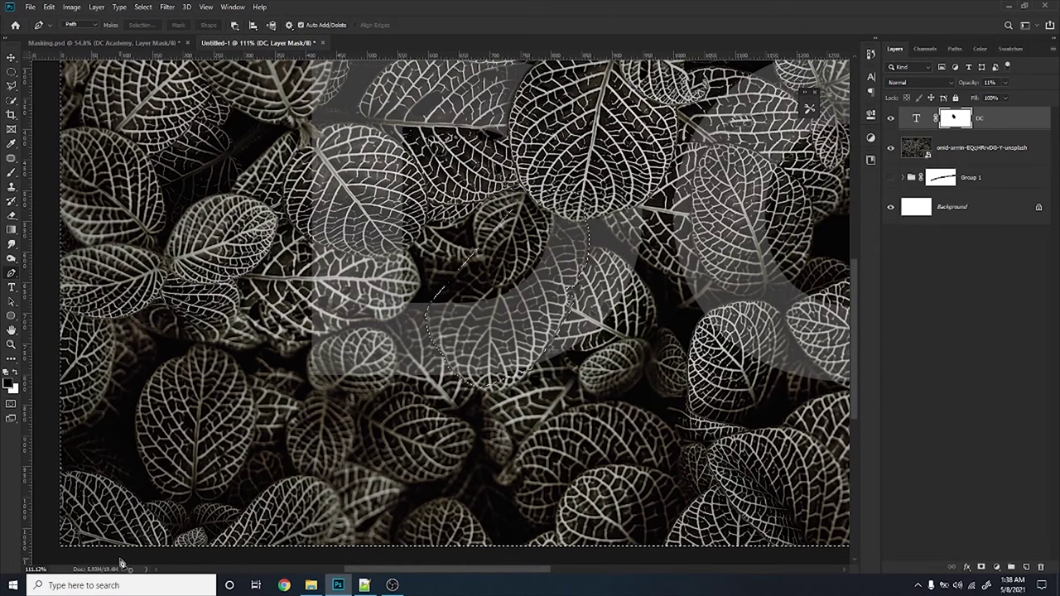
pyautogui.scroll(-2, 141, 507)
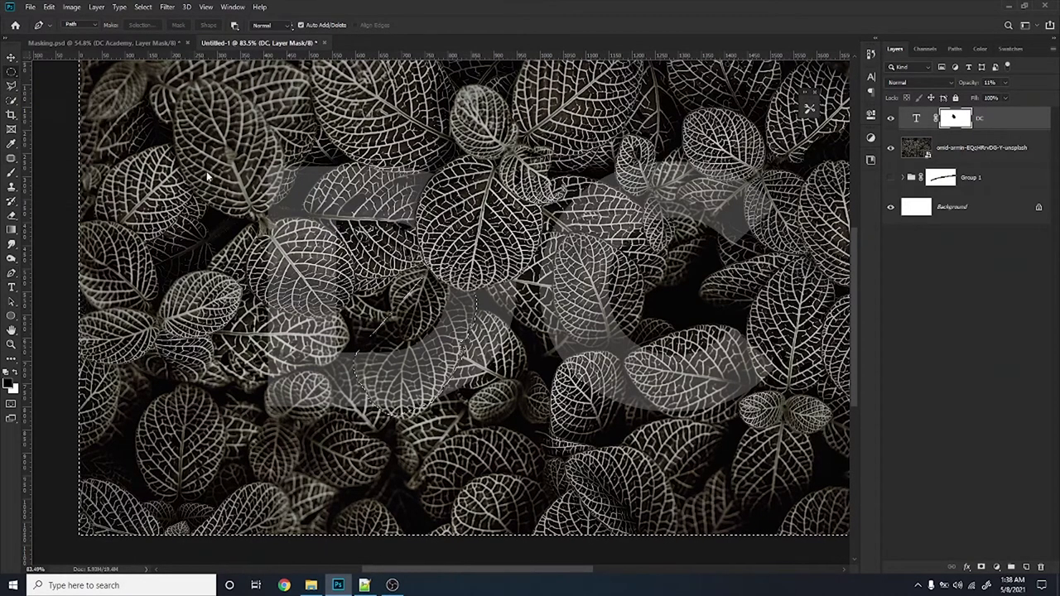
# Fill the inverted selection on the DC mask to hide the traced leaf, then raise opacity to 23%
pyautogui.press('m')
pyautogui.rightClick(304, 219)
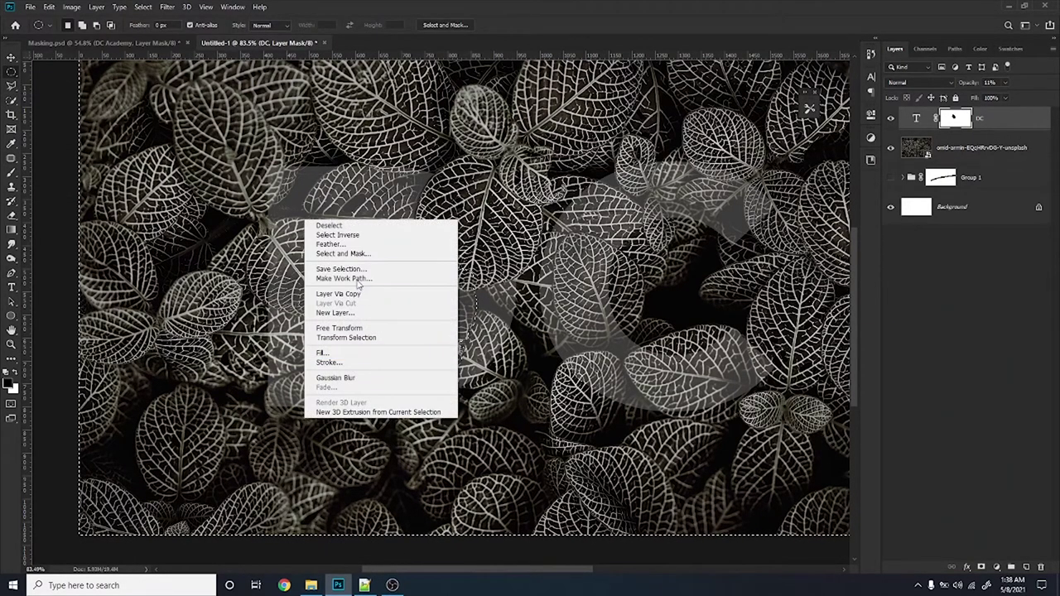
pyautogui.click(375, 235)
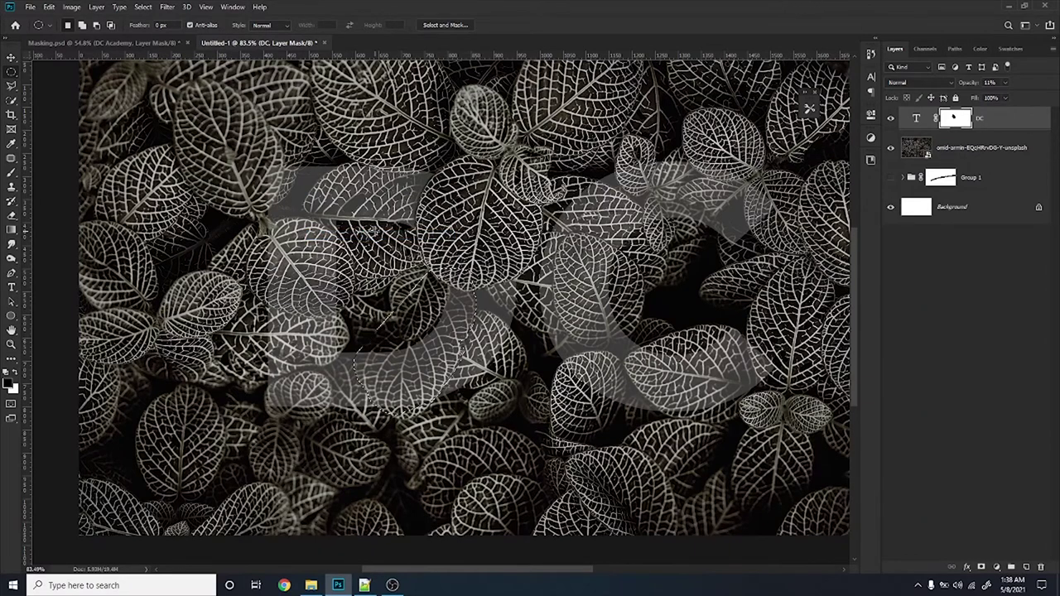
pyautogui.rightClick(424, 372)
pyautogui.click(294, 501)
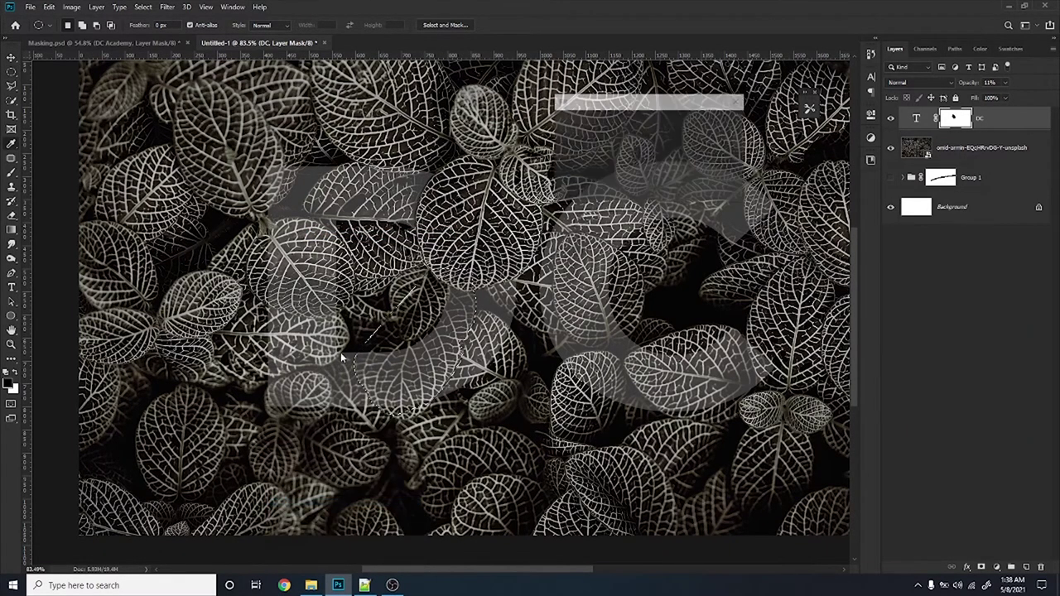
pyautogui.click(715, 125)
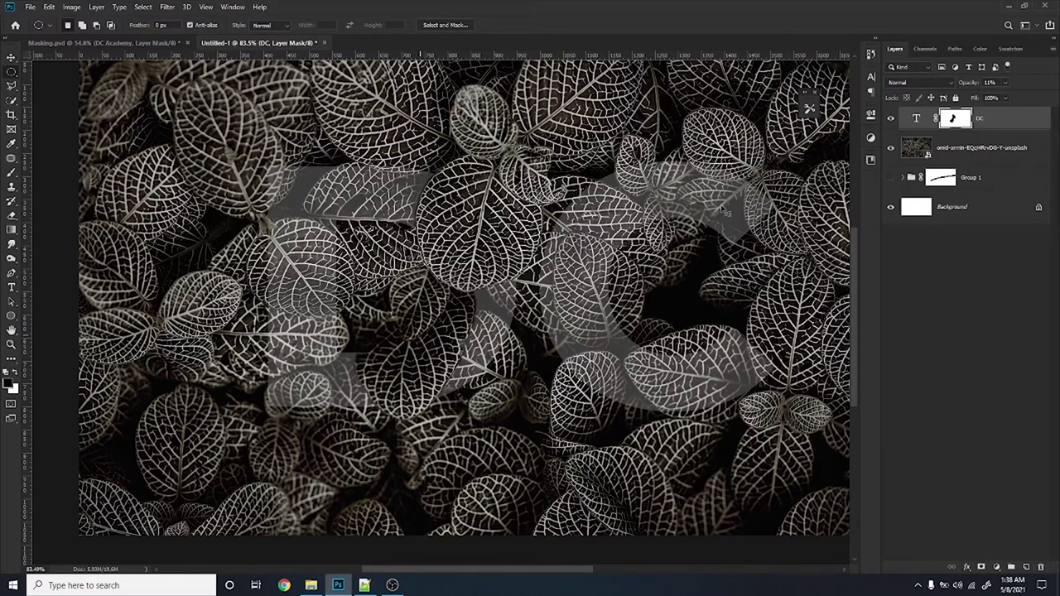
pyautogui.click(1005, 98)
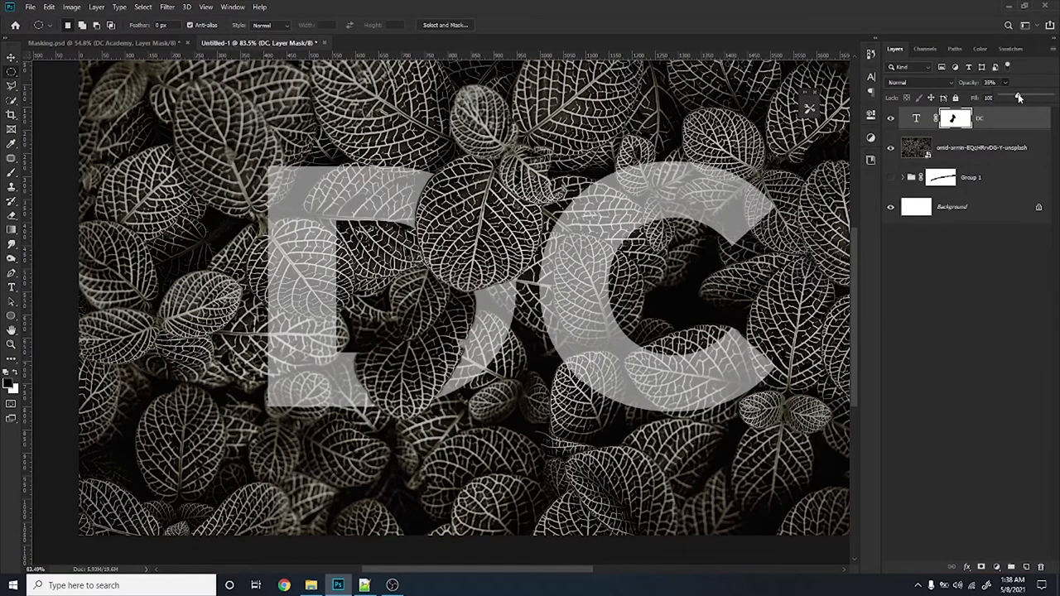
pyautogui.moveTo(1012, 98); pyautogui.dragTo(1011, 97)
# Zoom in and brush the DC mask along the leaf's upper edge over the left of the D
pyautogui.scroll(1, 236, 217)
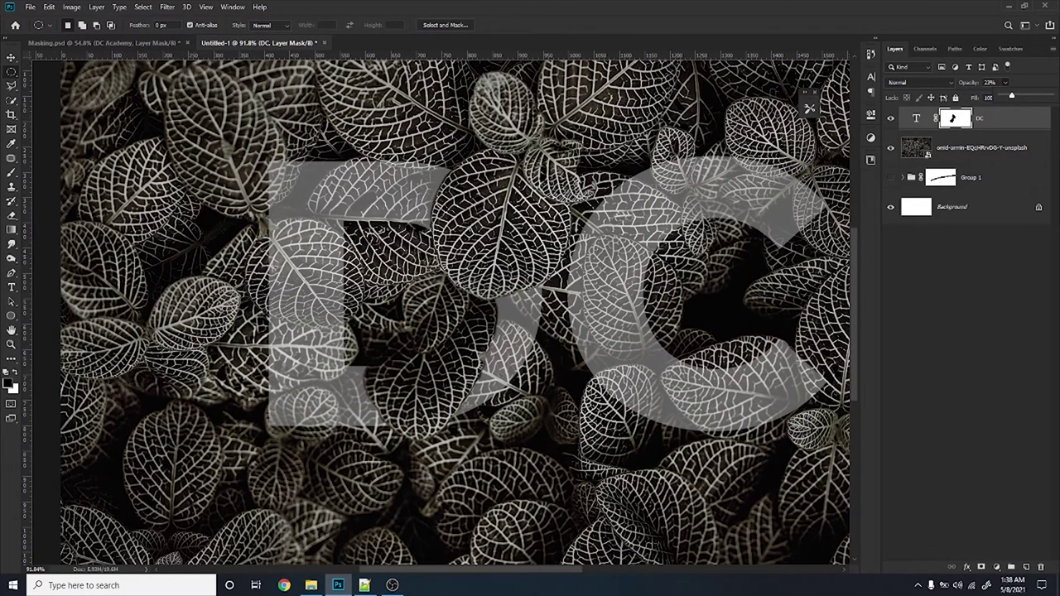
pyautogui.scroll(1, 248, 240)
pyautogui.scroll(2, 273, 265)
pyautogui.press('b')
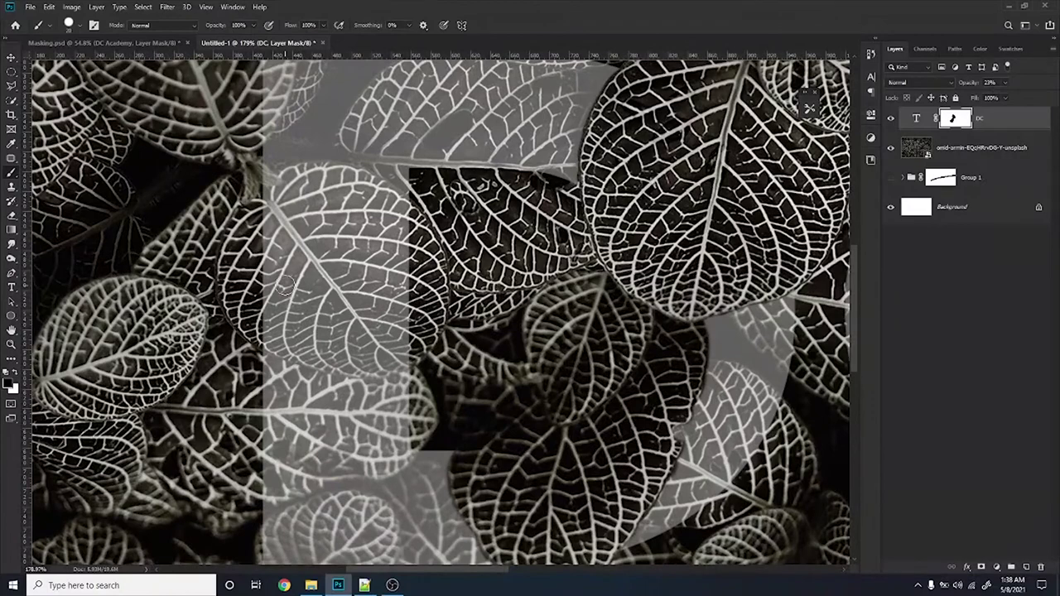
pyautogui.scroll(1, 283, 285)
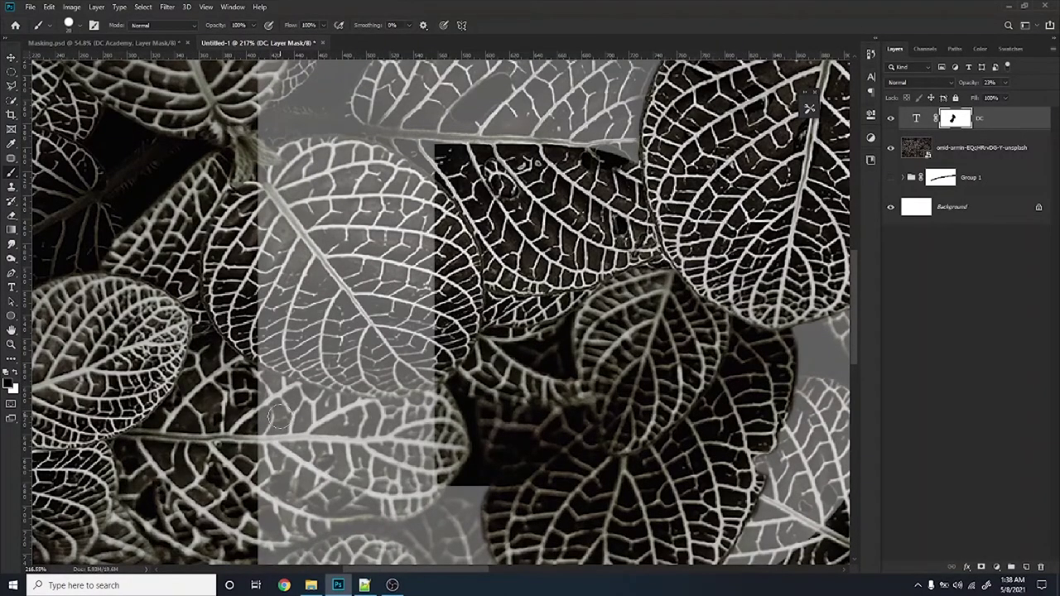
pyautogui.moveTo(257, 352)
pyautogui.mouseDown()
pyautogui.moveTo(358, 383)
pyautogui.moveTo(447, 370)
pyautogui.mouseUp()
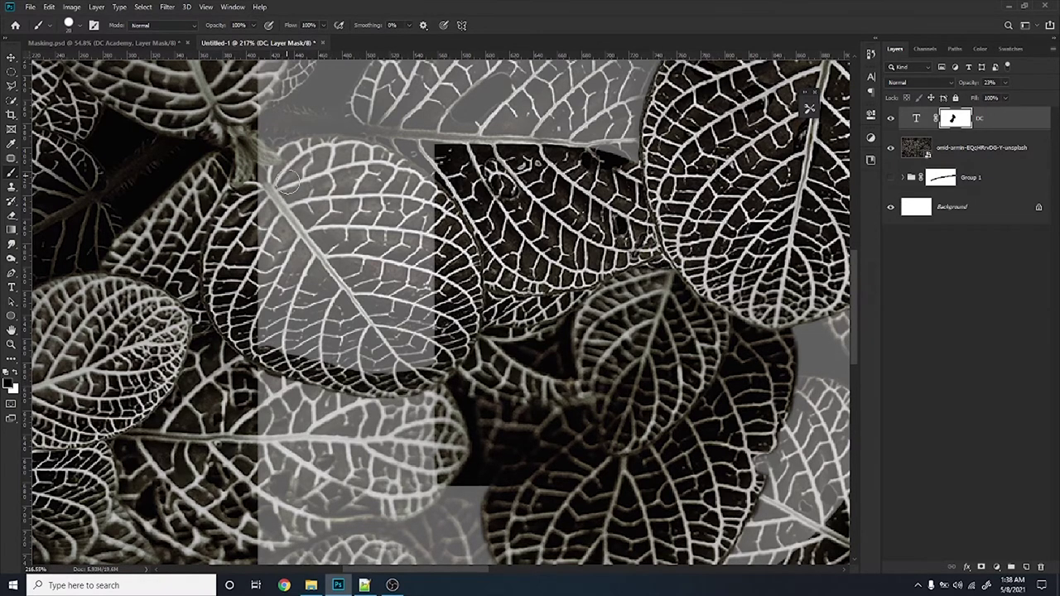
pyautogui.moveTo(253, 196)
pyautogui.mouseDown()
pyautogui.moveTo(280, 195)
pyautogui.moveTo(279, 170)
pyautogui.moveTo(307, 150)
pyautogui.moveTo(296, 152)
pyautogui.moveTo(356, 152)
pyautogui.moveTo(411, 173)
pyautogui.moveTo(428, 192)
pyautogui.moveTo(427, 217)
pyautogui.moveTo(383, 160)
pyautogui.moveTo(356, 149)
pyautogui.moveTo(311, 149)
pyautogui.moveTo(277, 182)
pyautogui.mouseUp()
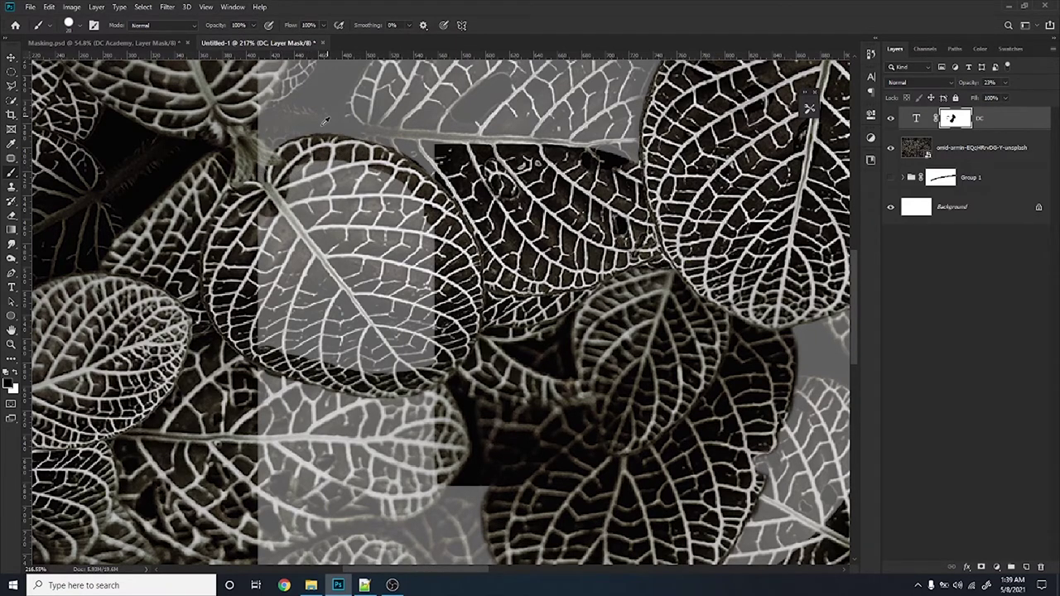
# Paint the DC mask along the leaf's top edge and over its right side
pyautogui.scroll(3, 325, 121)
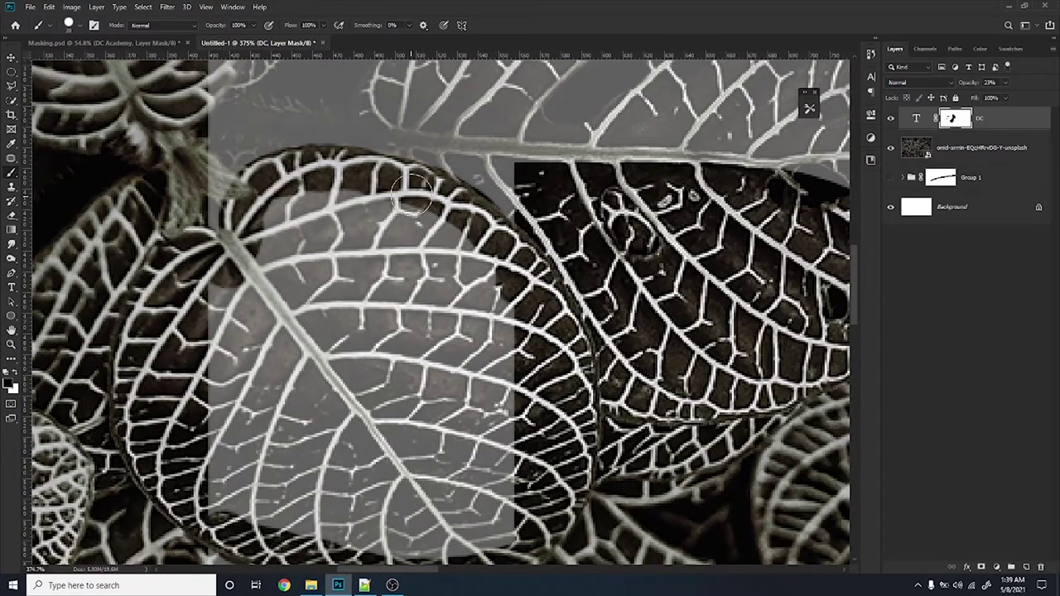
pyautogui.moveTo(404, 179)
pyautogui.mouseDown()
pyautogui.moveTo(273, 207)
pyautogui.moveTo(495, 261)
pyautogui.moveTo(505, 410)
pyautogui.moveTo(497, 542)
pyautogui.moveTo(424, 563)
pyautogui.moveTo(311, 542)
pyautogui.moveTo(207, 480)
pyautogui.moveTo(210, 310)
pyautogui.moveTo(315, 231)
pyautogui.moveTo(489, 281)
pyautogui.moveTo(468, 497)
pyautogui.moveTo(464, 418)
pyautogui.mouseUp()
pyautogui.moveTo(471, 304); pyautogui.dragTo(447, 253)
pyautogui.moveTo(437, 314)
pyautogui.mouseDown()
pyautogui.moveTo(433, 506)
pyautogui.moveTo(290, 517)
pyautogui.moveTo(233, 390)
pyautogui.moveTo(292, 263)
pyautogui.moveTo(418, 319)
pyautogui.moveTo(410, 448)
pyautogui.mouseUp()
pyautogui.moveTo(410, 497)
pyautogui.mouseDown()
pyautogui.moveTo(399, 306)
pyautogui.moveTo(298, 290)
pyautogui.moveTo(255, 431)
pyautogui.moveTo(253, 480)
pyautogui.moveTo(357, 487)
pyautogui.moveTo(308, 452)
pyautogui.moveTo(340, 406)
pyautogui.moveTo(315, 408)
pyautogui.moveTo(369, 315)
pyautogui.moveTo(331, 296)
pyautogui.moveTo(306, 348)
pyautogui.moveTo(315, 340)
pyautogui.mouseUp()
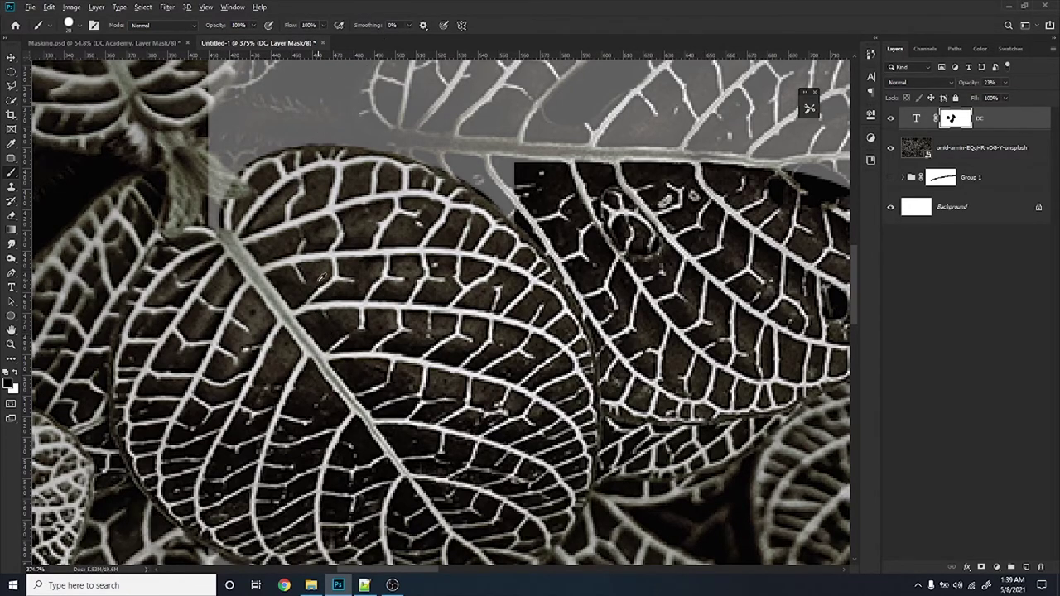
# Swap the brush colours with X and paint the mask along the leaf's lower edge
pyautogui.scroll(-1, 324, 278)
pyautogui.scroll(-1, 327, 286)
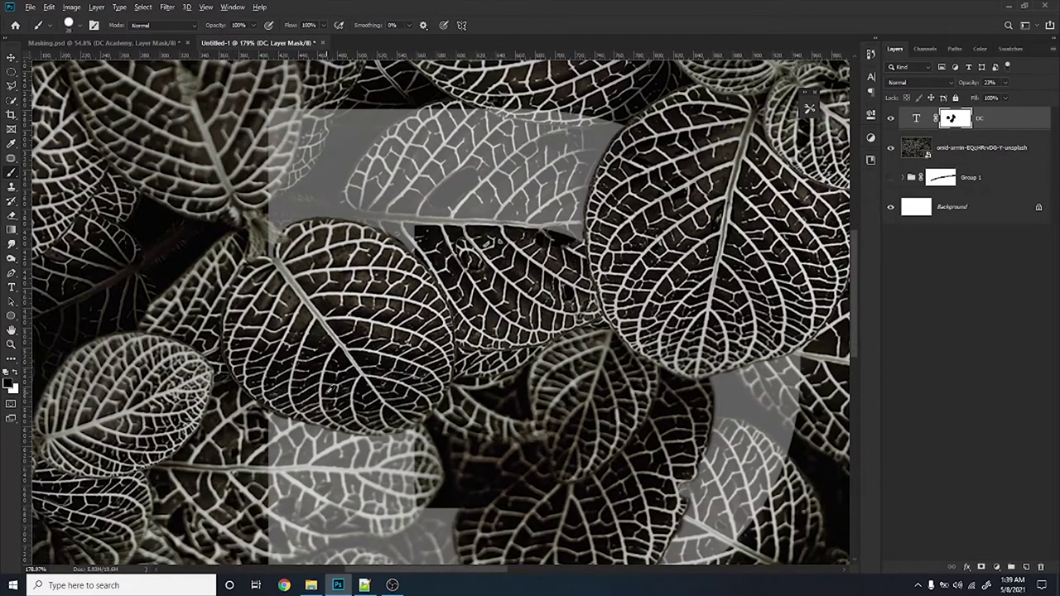
pyautogui.scroll(1, 330, 388)
pyautogui.scroll(1, 322, 404)
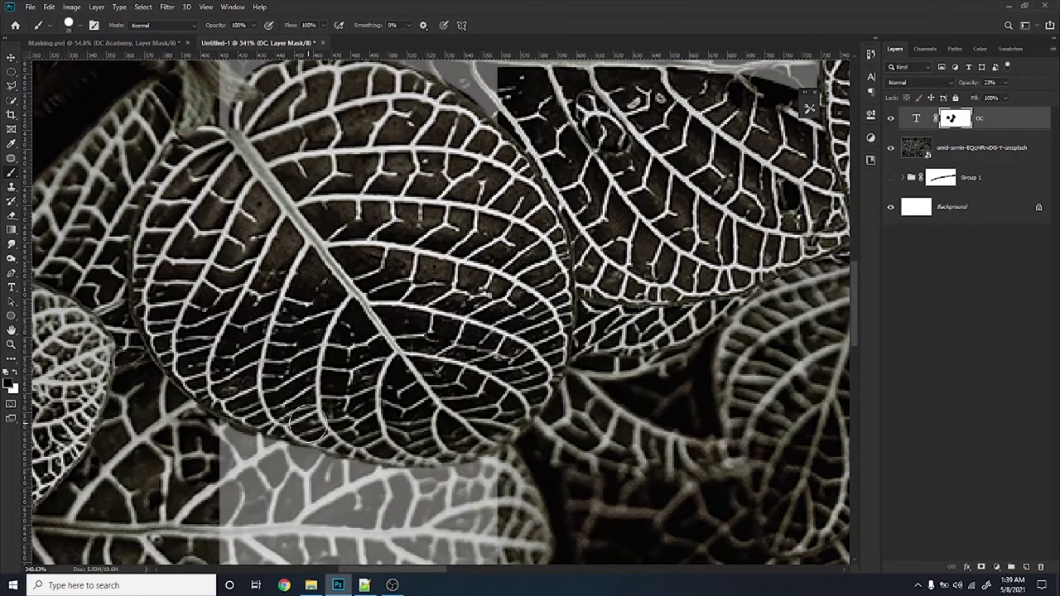
pyautogui.press('x')
pyautogui.press('x')
pyautogui.moveTo(320, 429)
pyautogui.mouseDown()
pyautogui.moveTo(509, 386)
pyautogui.moveTo(470, 424)
pyautogui.moveTo(480, 435)
pyautogui.moveTo(510, 414)
pyautogui.mouseUp()
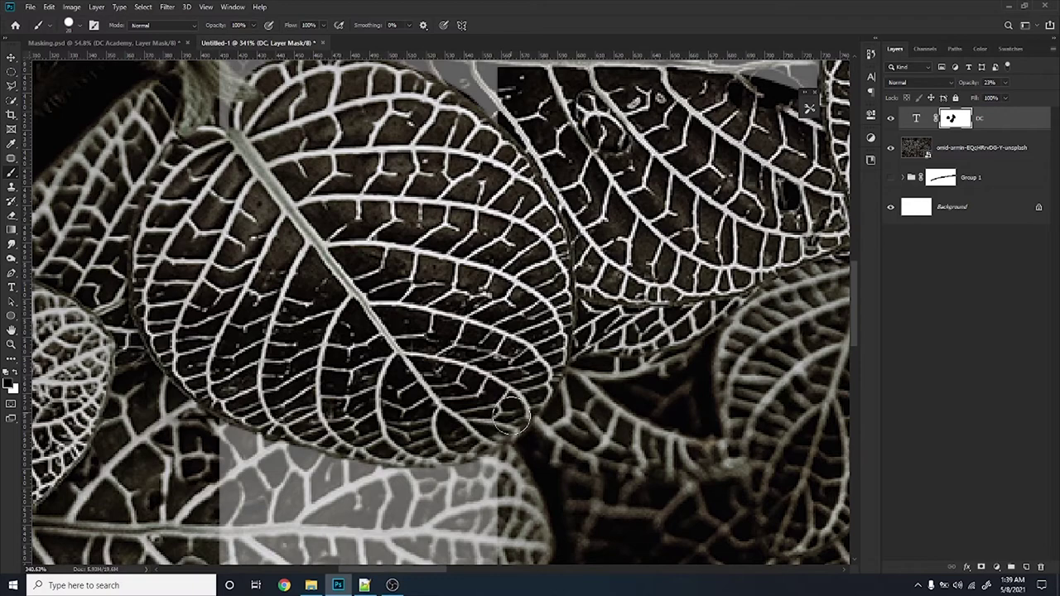
pyautogui.press('x')
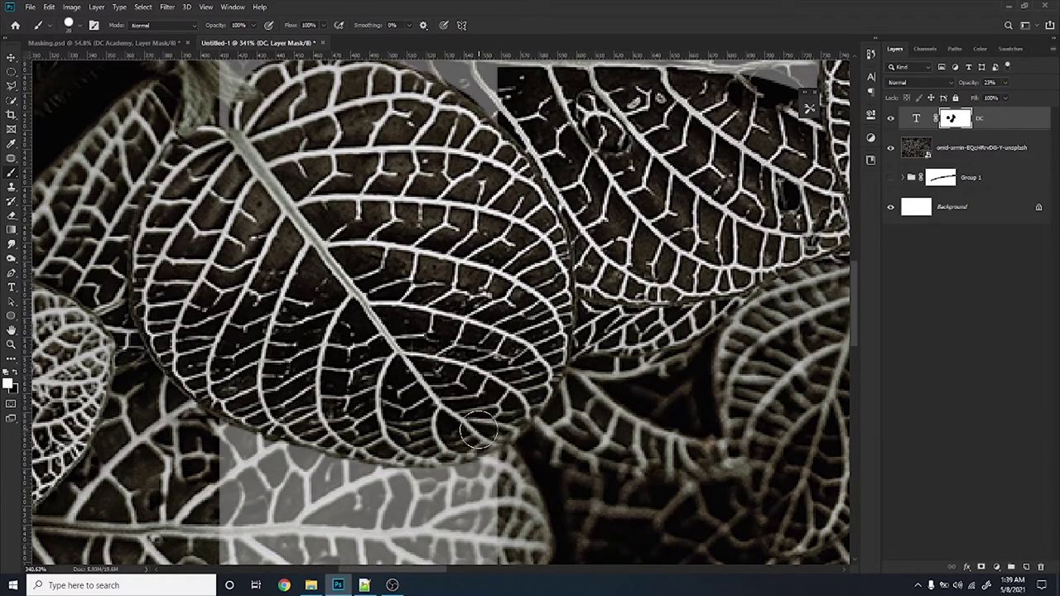
# Move to the letter C area and mask the letter fill along a leaf edge there
pyautogui.scroll(-2, 478, 439)
pyautogui.scroll(-2, 478, 447)
pyautogui.scroll(-2, 477, 457)
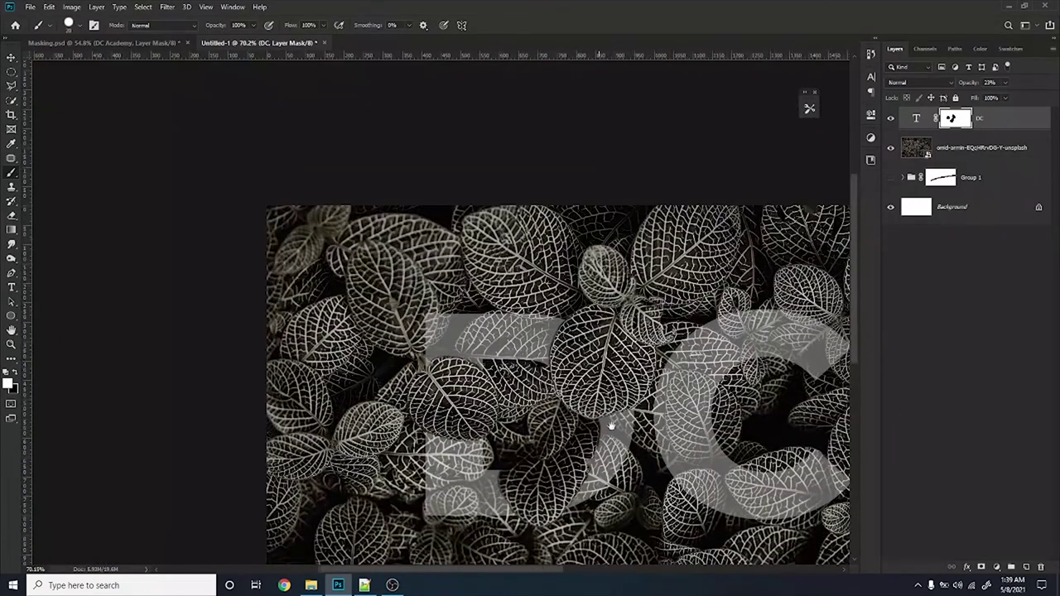
pyautogui.hscroll(1, 599, 419)
pyautogui.hscroll(1, 533, 428)
pyautogui.moveTo(566, 425); pyautogui.dragTo(458, 435)
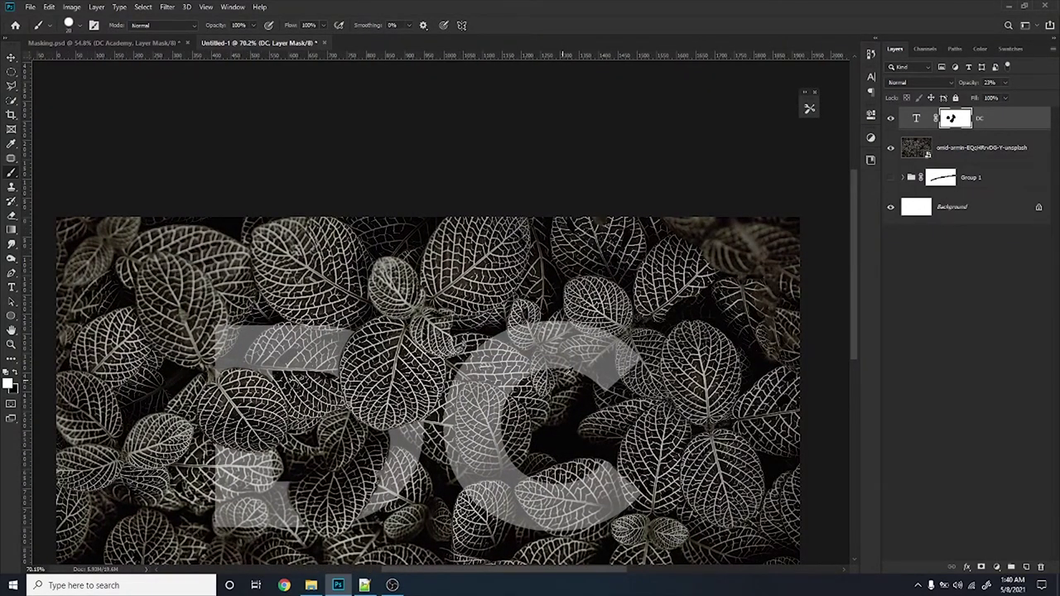
pyautogui.scroll(1, 574, 358)
pyautogui.scroll(1, 563, 352)
pyautogui.scroll(1, 547, 344)
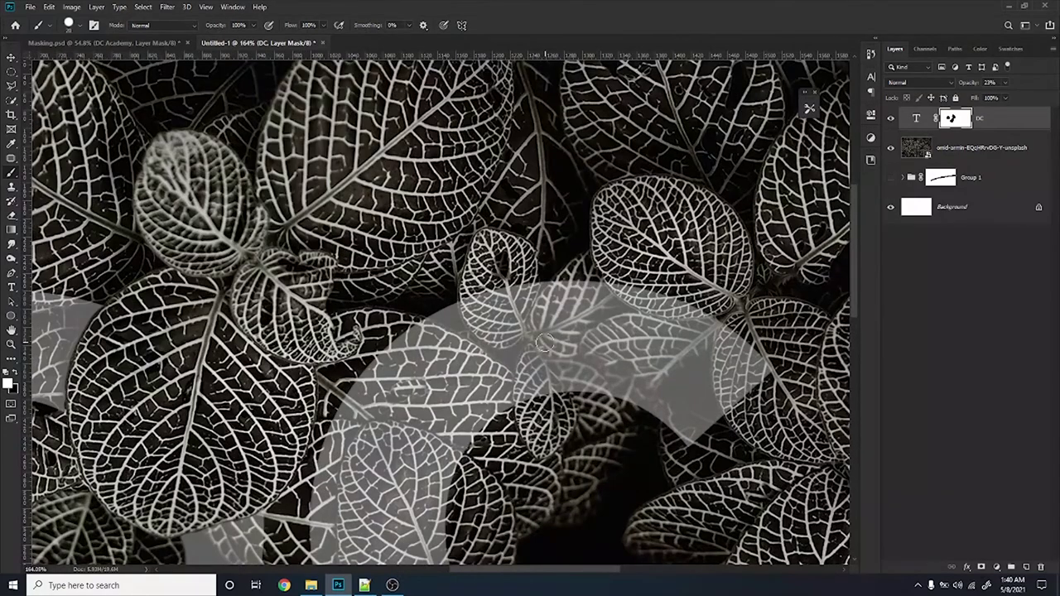
pyautogui.scroll(1, 612, 345)
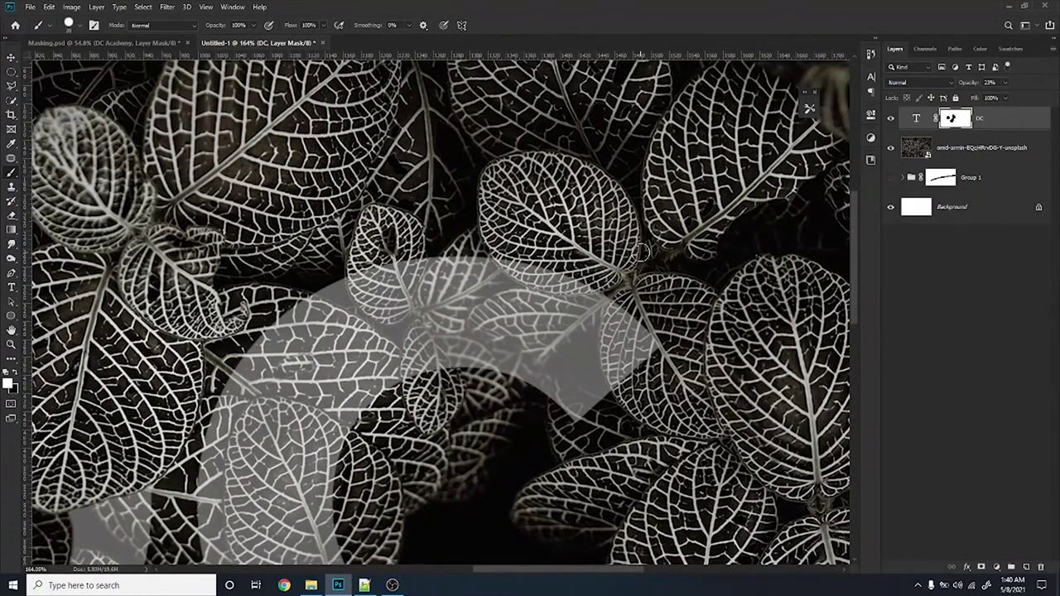
pyautogui.scroll(1, 625, 262)
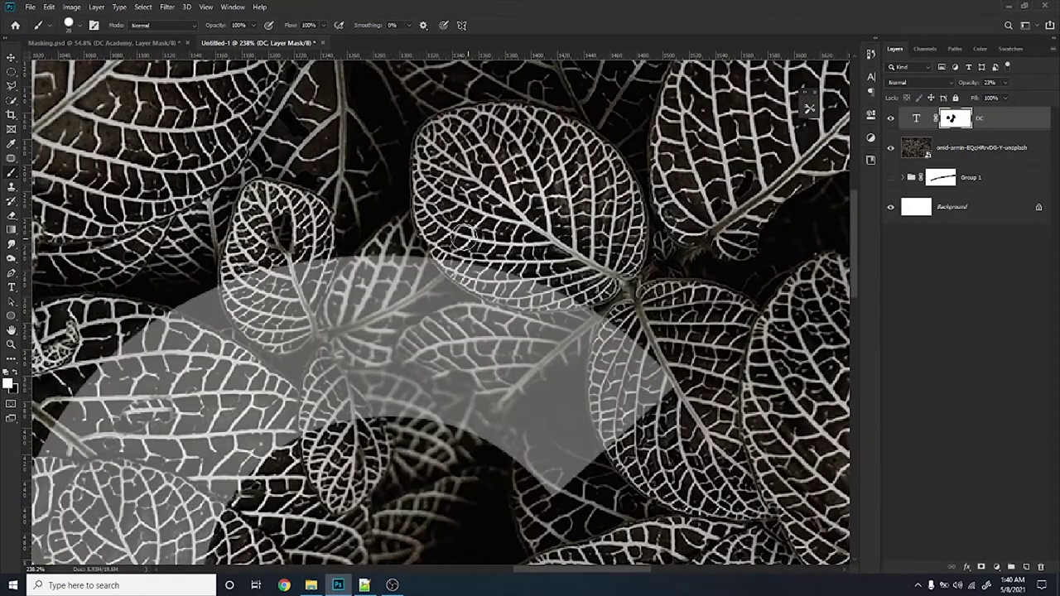
pyautogui.moveTo(489, 418); pyautogui.dragTo(425, 431)
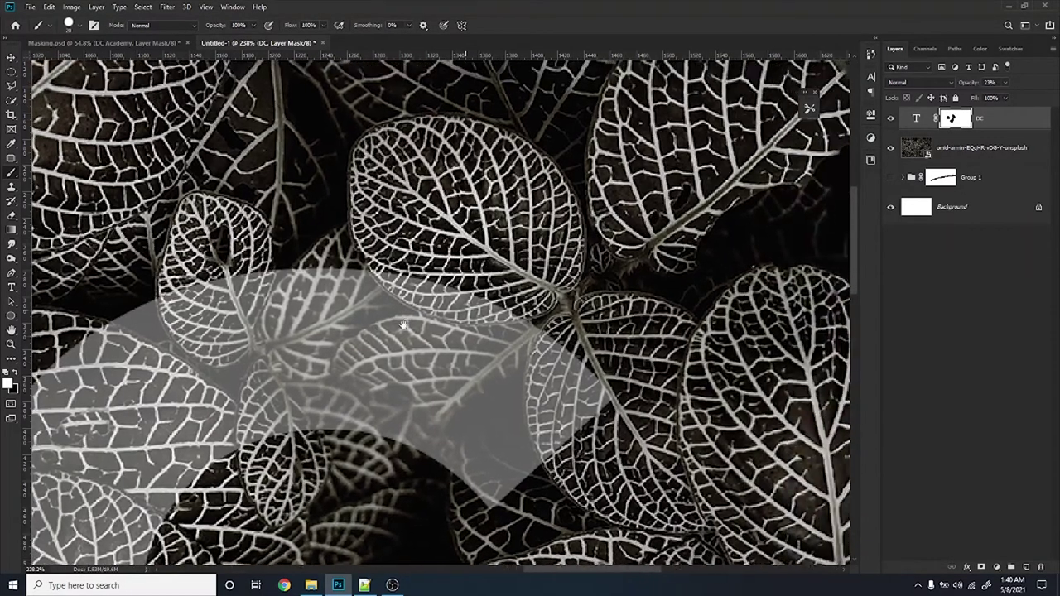
pyautogui.scroll(1, 429, 329)
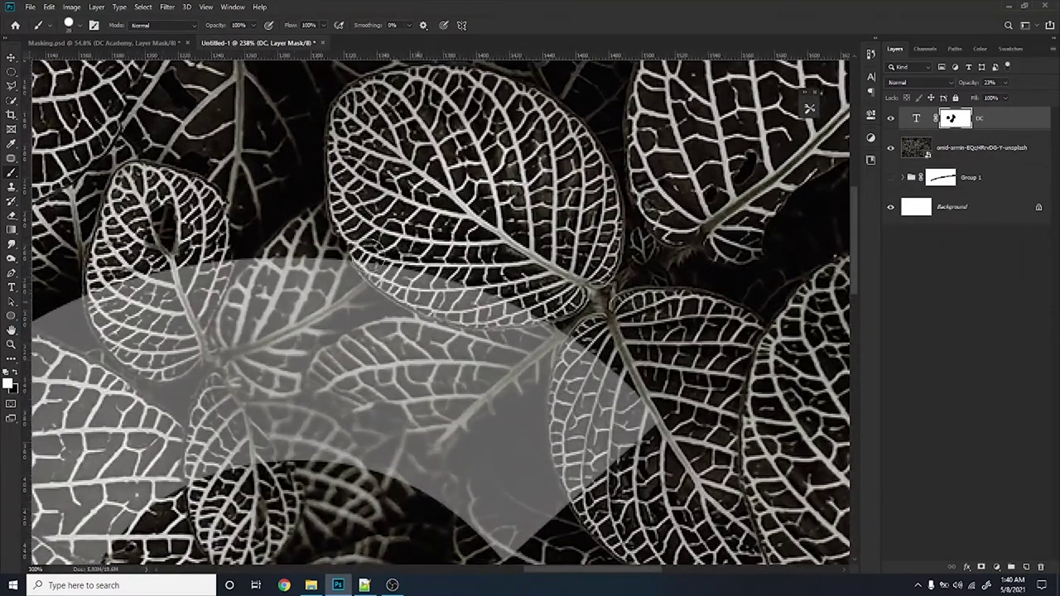
pyautogui.scroll(1, 383, 273)
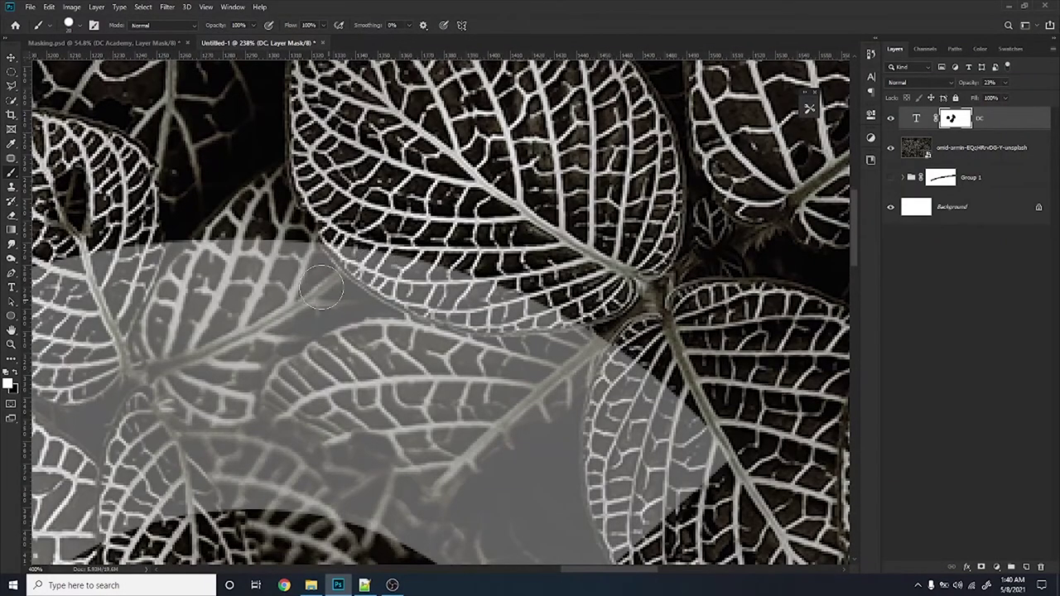
pyautogui.moveTo(355, 232); pyautogui.dragTo(376, 286)
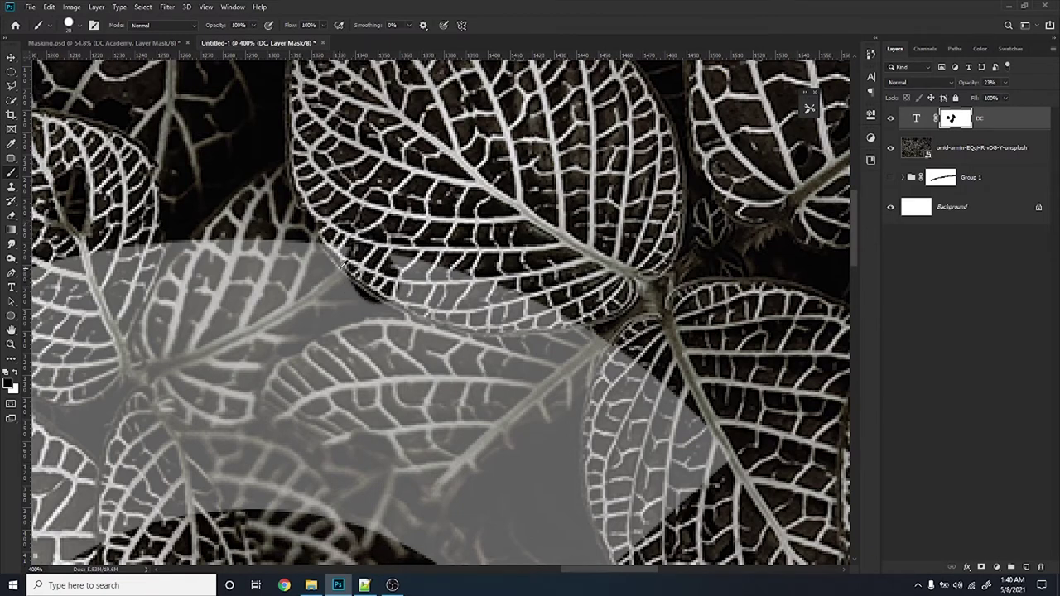
# Mask the letter along that leaf's bottom edge, toggling brush colours as needed
pyautogui.scroll(-3, 356, 274)
pyautogui.scroll(2, 367, 279)
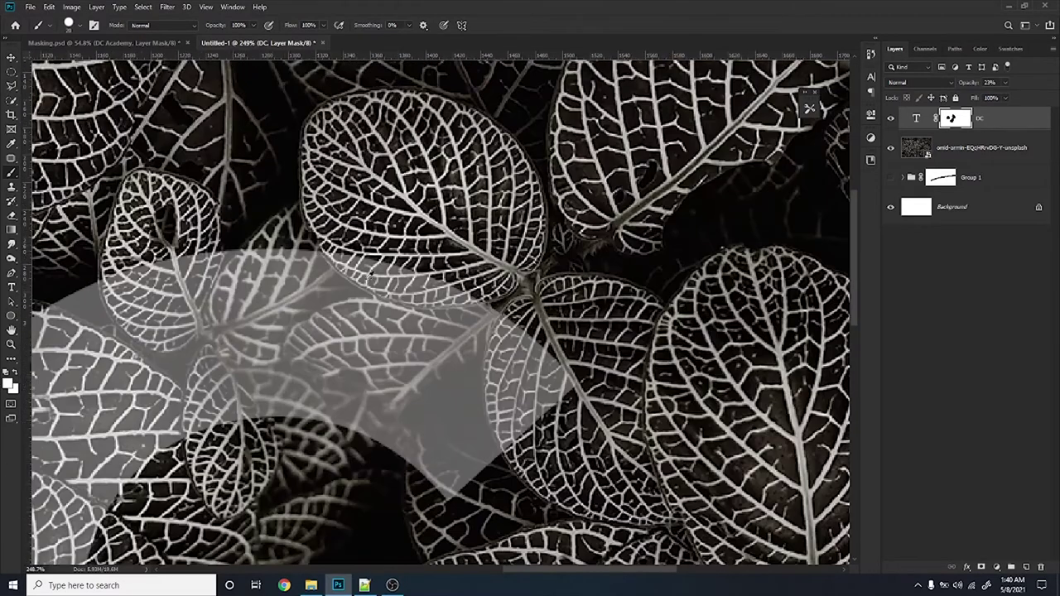
pyautogui.scroll(2, 370, 277)
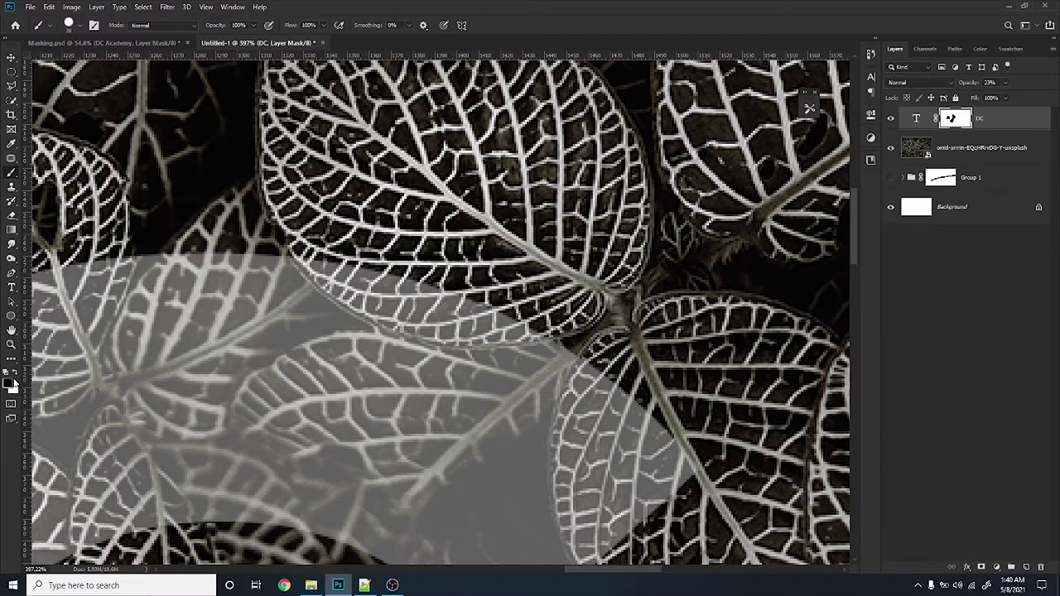
pyautogui.moveTo(315, 244)
pyautogui.mouseDown()
pyautogui.moveTo(532, 310)
pyautogui.moveTo(455, 327)
pyautogui.moveTo(324, 274)
pyautogui.moveTo(325, 252)
pyautogui.moveTo(368, 357)
pyautogui.moveTo(321, 326)
pyautogui.moveTo(358, 351)
pyautogui.mouseUp()
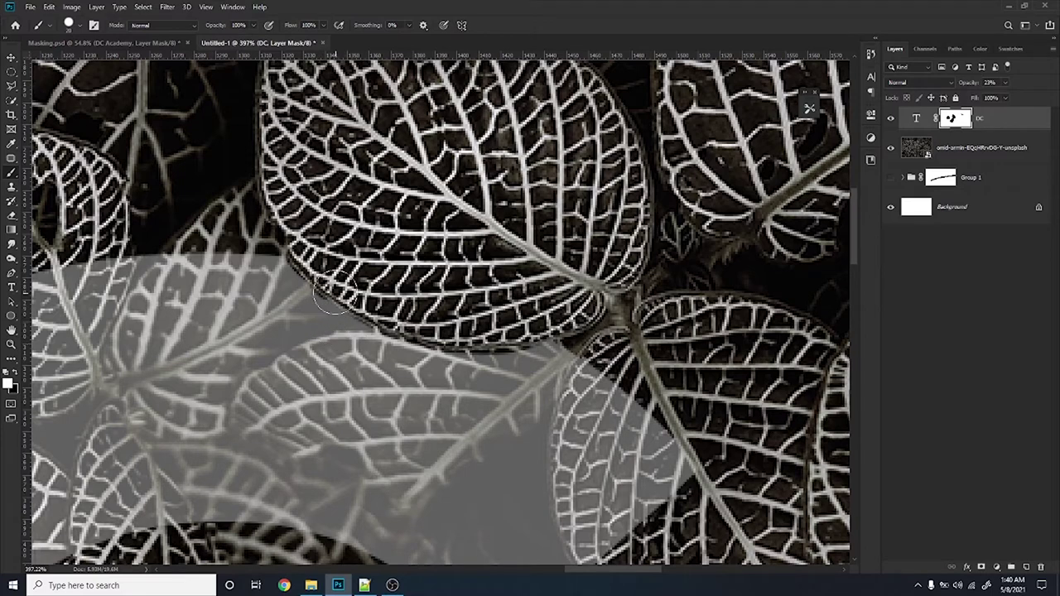
pyautogui.press('x')
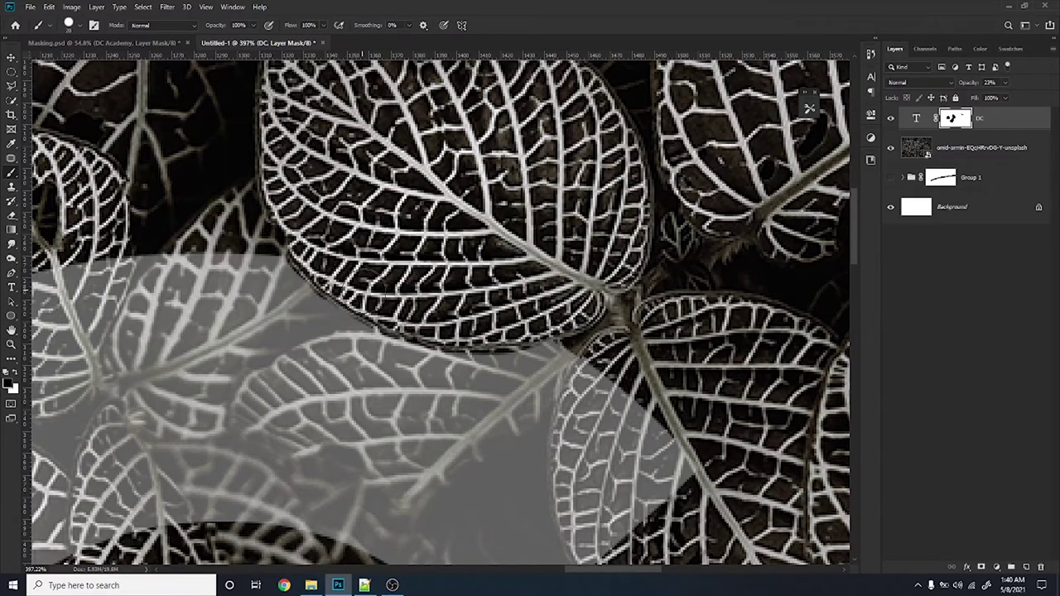
pyautogui.press('x')
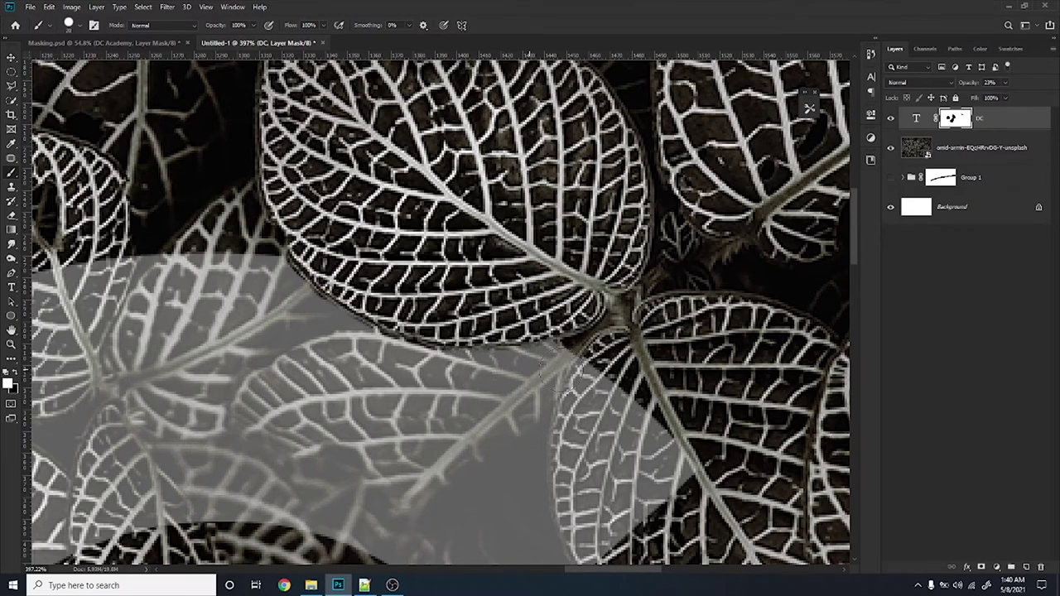
pyautogui.scroll(-2, 485, 476)
pyautogui.scroll(-2, 402, 403)
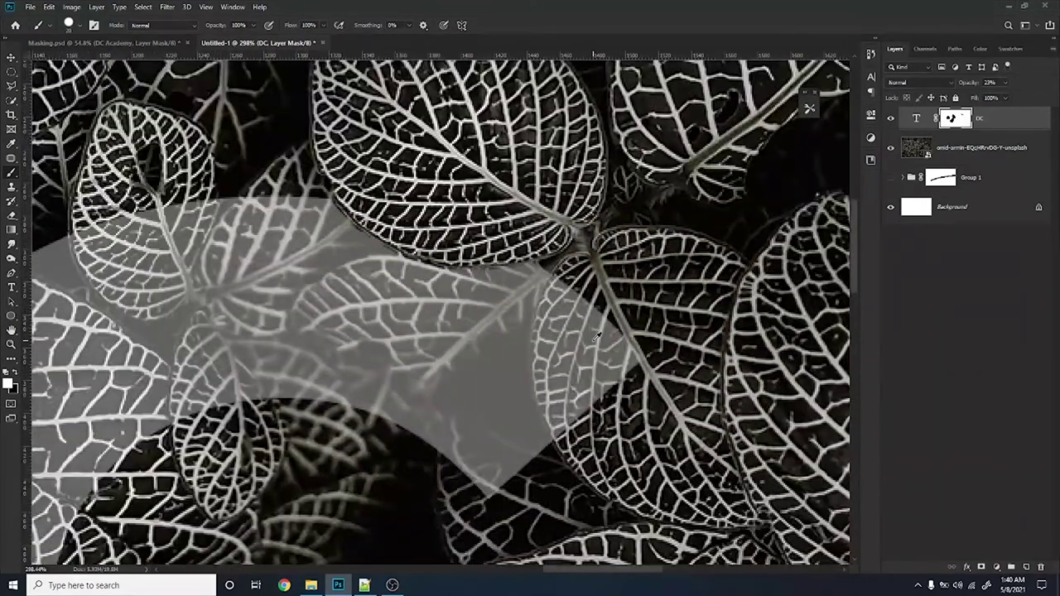
pyautogui.scroll(-1, 452, 388)
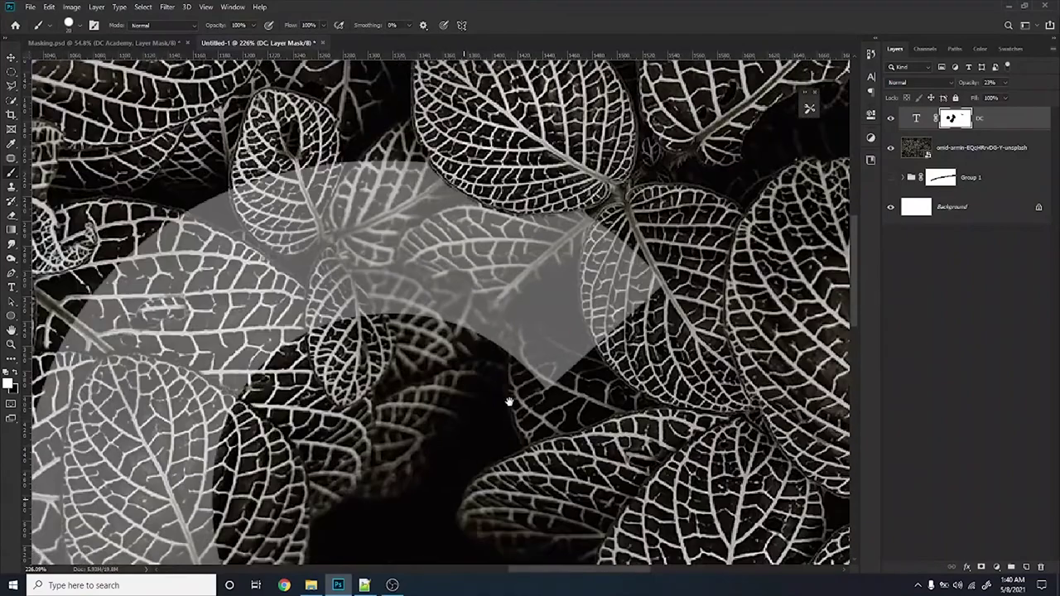
pyautogui.moveTo(579, 348)
pyautogui.mouseDown()
pyautogui.moveTo(568, 194)
pyautogui.moveTo(555, 580)
pyautogui.moveTo(615, 391)
pyautogui.mouseUp()
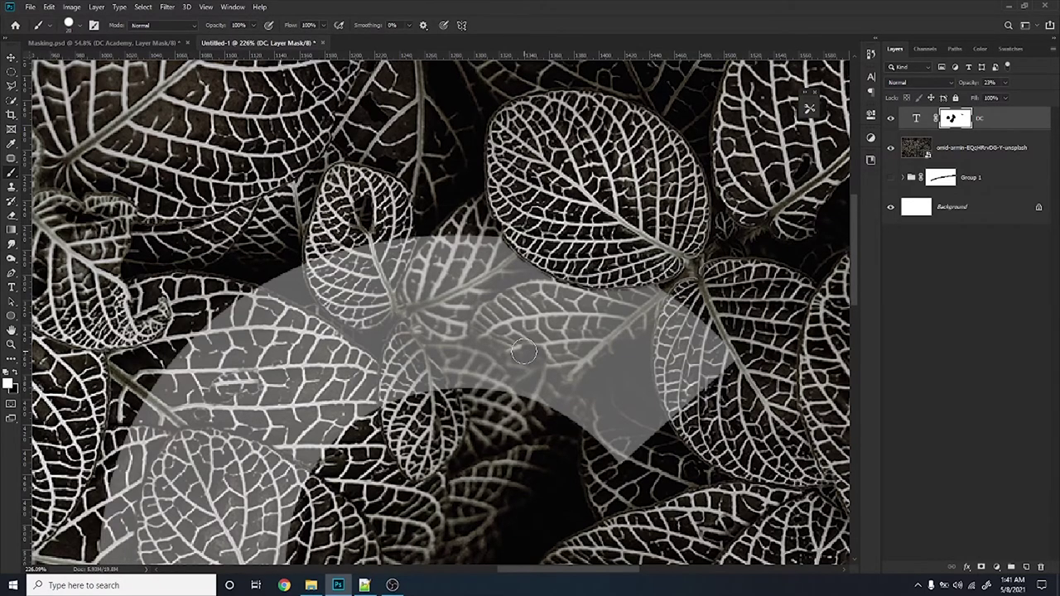
# Shrink the brush to 9 px and frame the leaf stem area
pyautogui.scroll(-1, 524, 352)
pyautogui.scroll(-1, 523, 352)
pyautogui.scroll(-1, 514, 314)
pyautogui.scroll(-2, 497, 265)
pyautogui.keyDown('alt'); pyautogui.scroll(1, 491, 242); pyautogui.keyUp('alt')
pyautogui.keyDown('alt'); pyautogui.scroll(1, 451, 363); pyautogui.keyUp('alt')
pyautogui.scroll(-1, 461, 353)
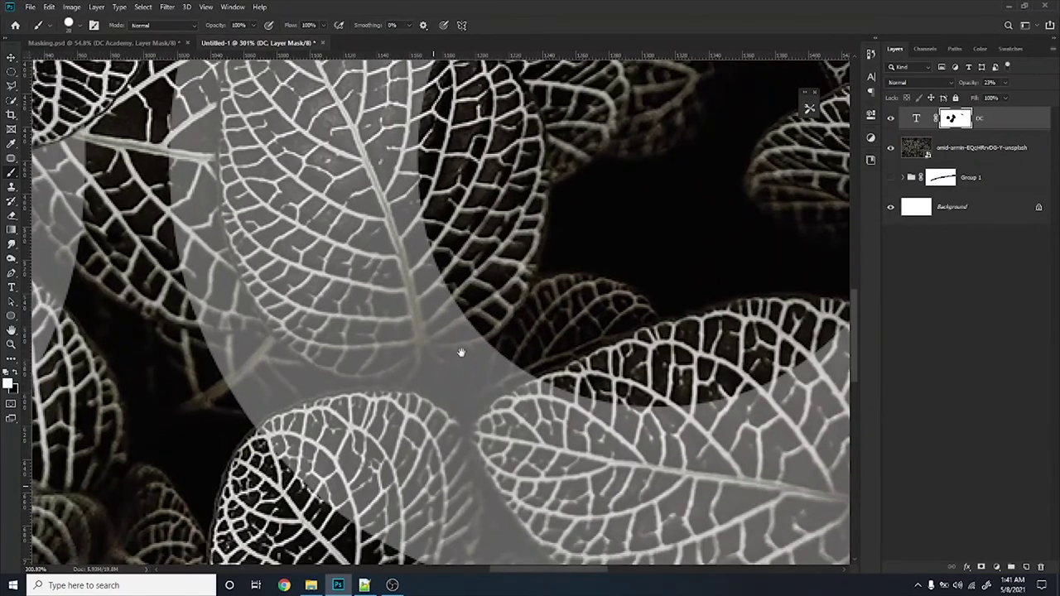
pyautogui.keyDown('alt'); pyautogui.scroll(1, 390, 367); pyautogui.keyUp('alt')
pyautogui.keyDown('alt'); pyautogui.scroll(1, 402, 379); pyautogui.keyUp('alt')
pyautogui.moveTo(420, 397); pyautogui.dragTo(401, 394)
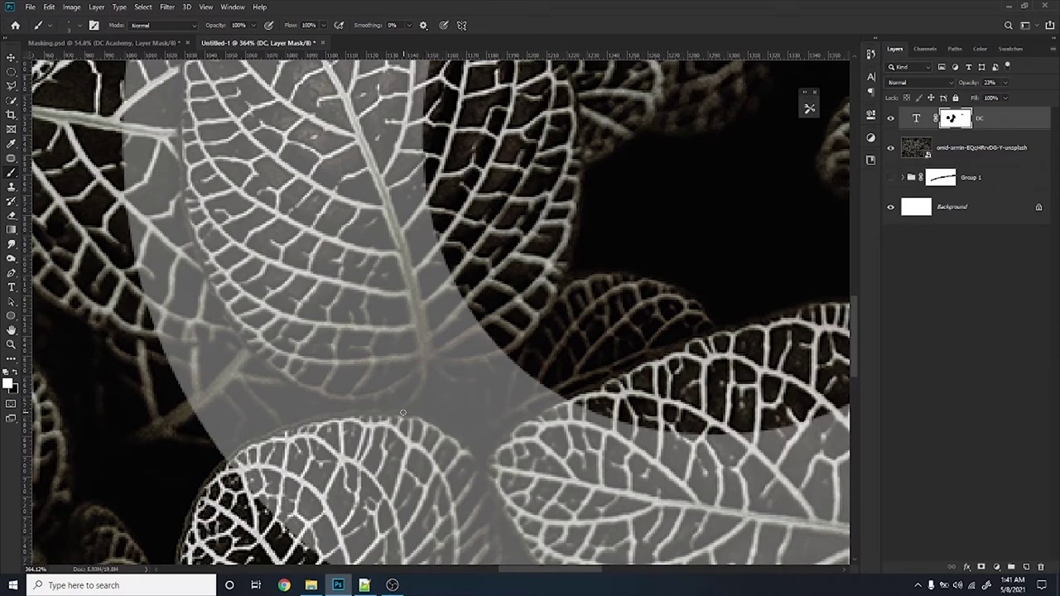
pyautogui.moveTo(406, 375); pyautogui.dragTo(368, 408)
# Lower the DC layer's opacity to 11% and slightly enlarge the brush
pyautogui.click(1005, 84)
pyautogui.moveTo(1000, 98); pyautogui.dragTo(994, 98)
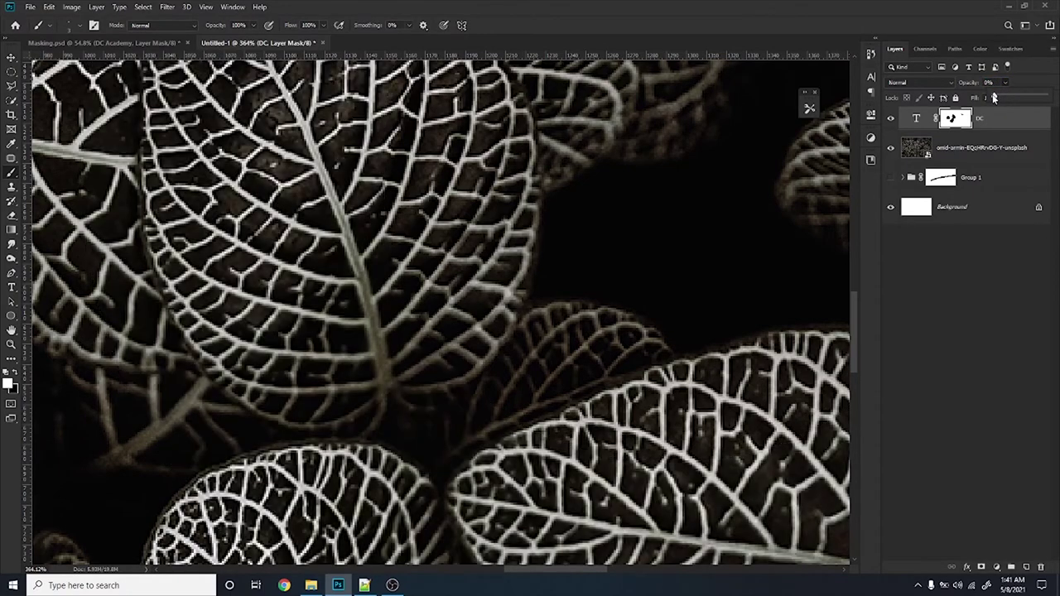
pyautogui.moveTo(1015, 98); pyautogui.dragTo(996, 109)
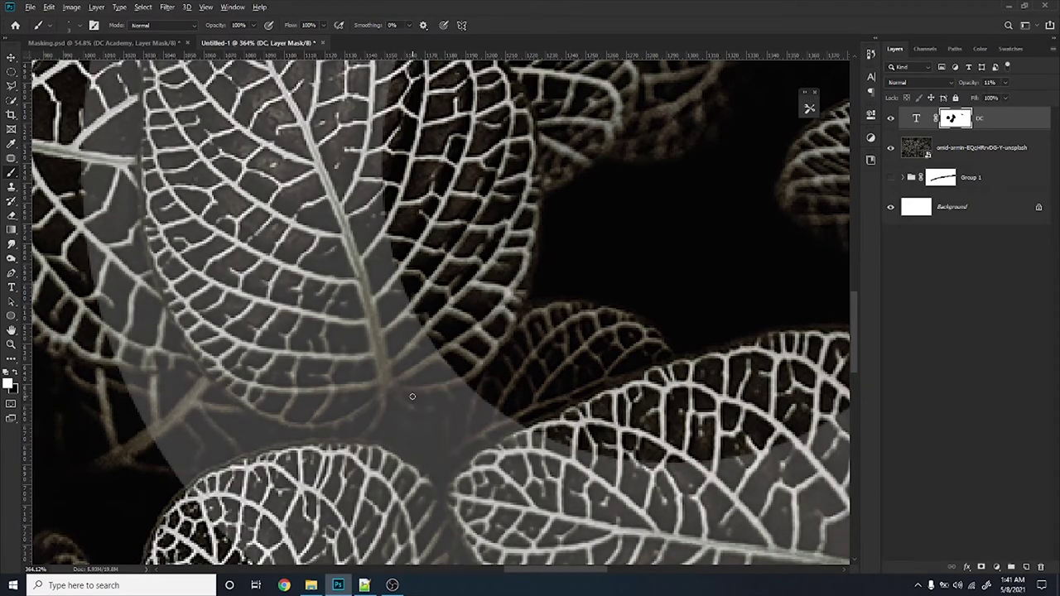
pyautogui.moveTo(412, 396); pyautogui.dragTo(418, 400)
# Paint black on the DC mask near the stem and at the stem base
pyautogui.press('x')
pyautogui.moveTo(403, 386)
pyautogui.mouseDown()
pyautogui.moveTo(440, 399)
pyautogui.moveTo(462, 373)
pyautogui.moveTo(446, 396)
pyautogui.mouseUp()
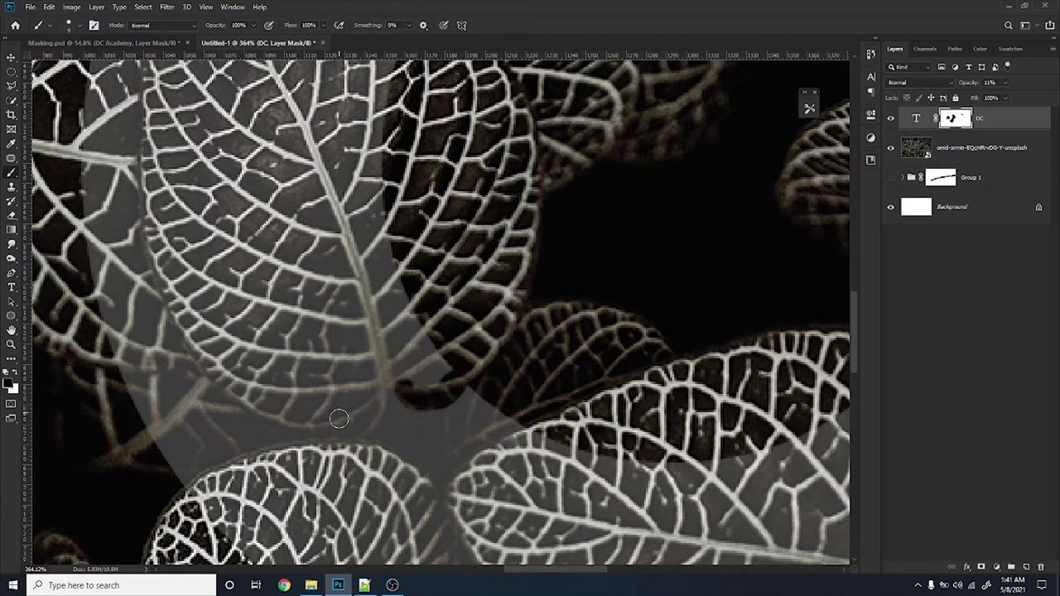
pyautogui.moveTo(359, 429)
pyautogui.mouseDown()
pyautogui.moveTo(367, 406)
pyautogui.moveTo(367, 422)
pyautogui.moveTo(291, 424)
pyautogui.mouseUp()
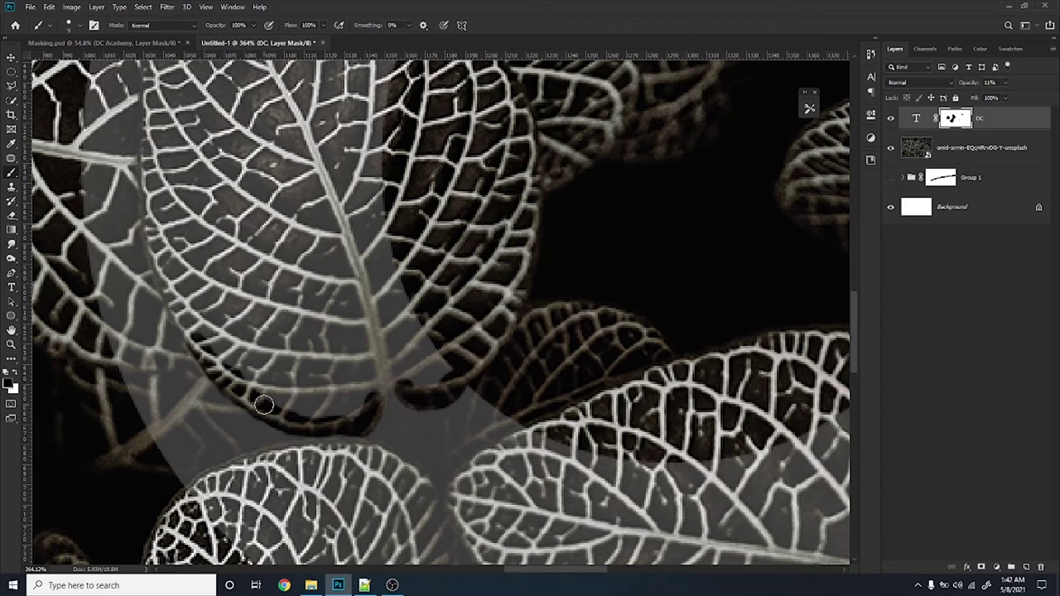
pyautogui.press('x')
# Mask the big leaf's left edge and upper edge out of the letters
pyautogui.scroll(2, 282, 454)
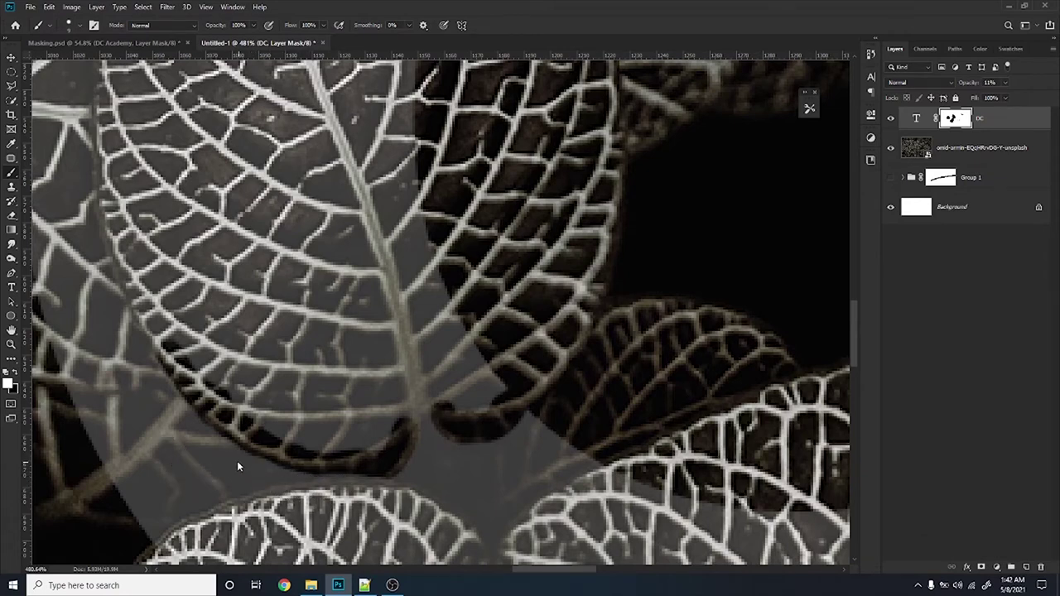
pyautogui.moveTo(378, 234); pyautogui.dragTo(469, 382)
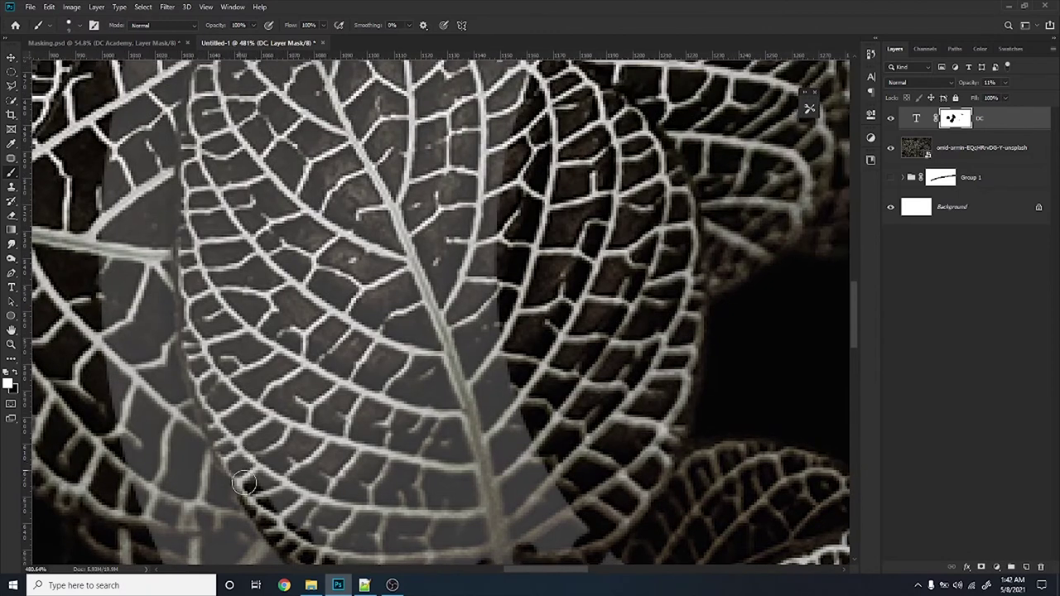
pyautogui.press('x')
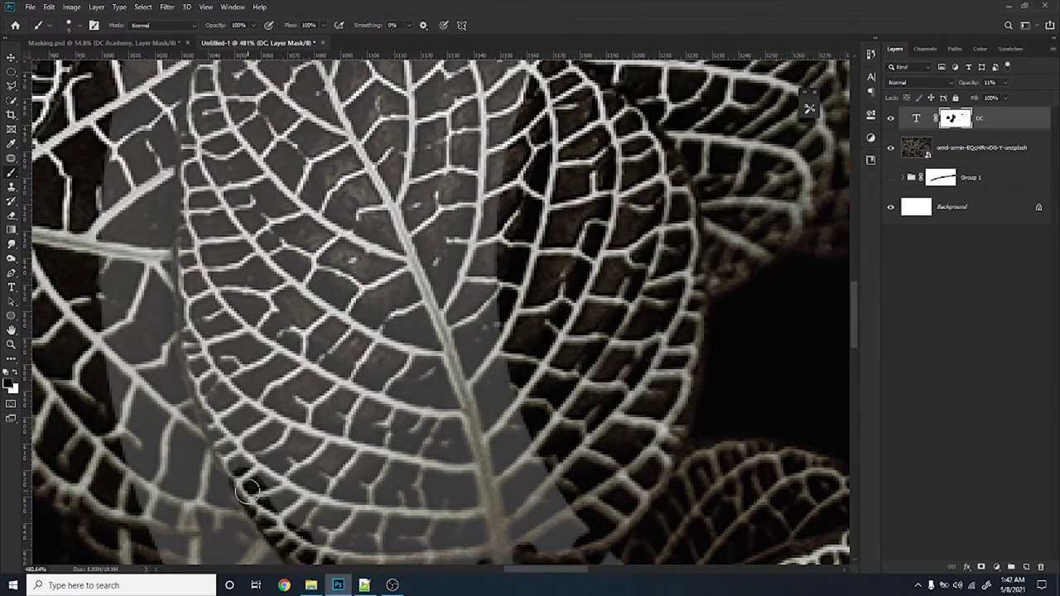
pyautogui.moveTo(237, 474)
pyautogui.mouseDown()
pyautogui.moveTo(190, 341)
pyautogui.moveTo(184, 281)
pyautogui.moveTo(200, 219)
pyautogui.mouseUp()
pyautogui.scroll(3, 199, 249)
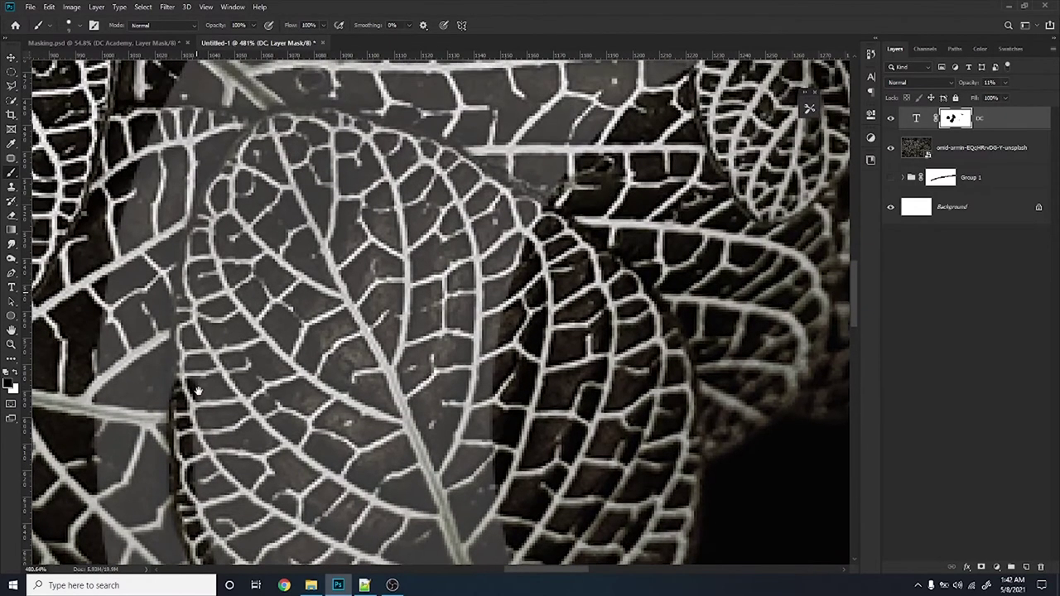
pyautogui.moveTo(184, 393)
pyautogui.mouseDown()
pyautogui.moveTo(190, 242)
pyautogui.moveTo(222, 170)
pyautogui.moveTo(267, 120)
pyautogui.moveTo(282, 121)
pyautogui.mouseUp()
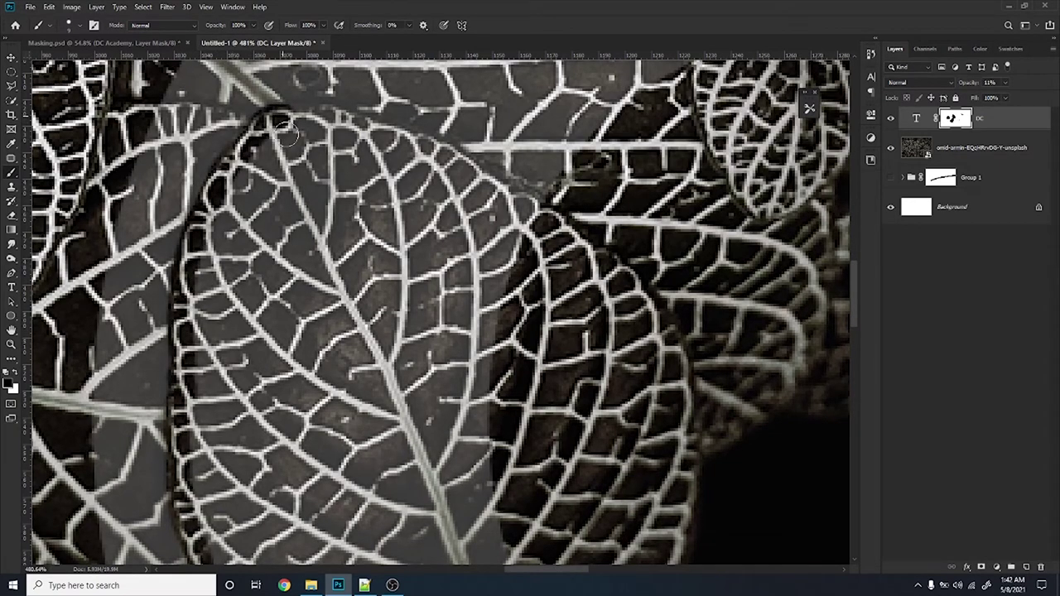
pyautogui.moveTo(331, 246); pyautogui.dragTo(278, 345)
pyautogui.moveTo(472, 316)
pyautogui.mouseDown()
pyautogui.moveTo(463, 300)
pyautogui.moveTo(384, 260)
pyautogui.moveTo(277, 223)
pyautogui.moveTo(230, 222)
pyautogui.moveTo(222, 254)
pyautogui.mouseUp()
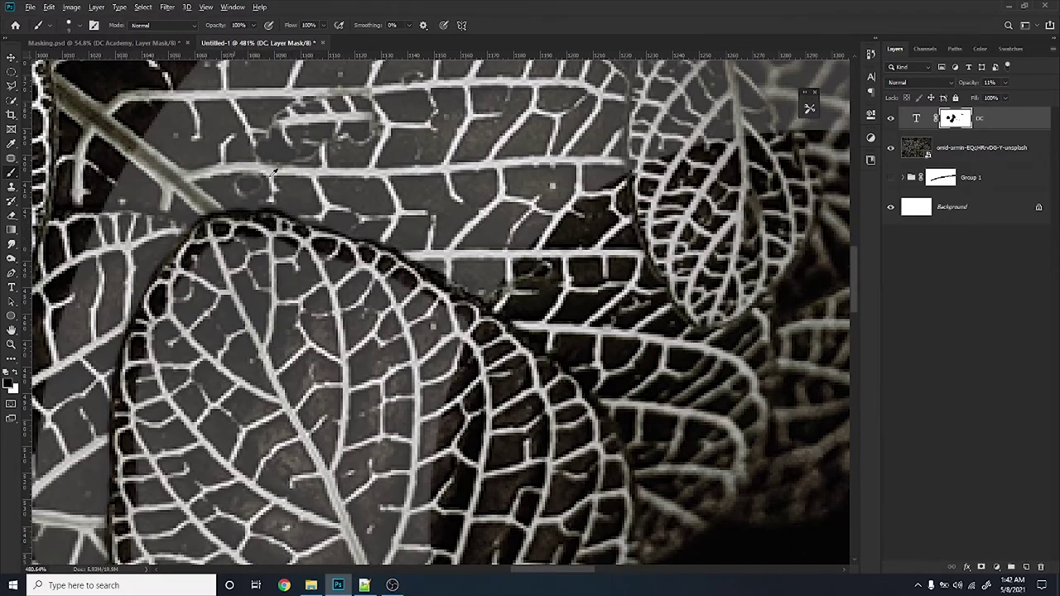
# Bring the leaf's lower part into view and mask around its stem junction
pyautogui.scroll(-3, 249, 221)
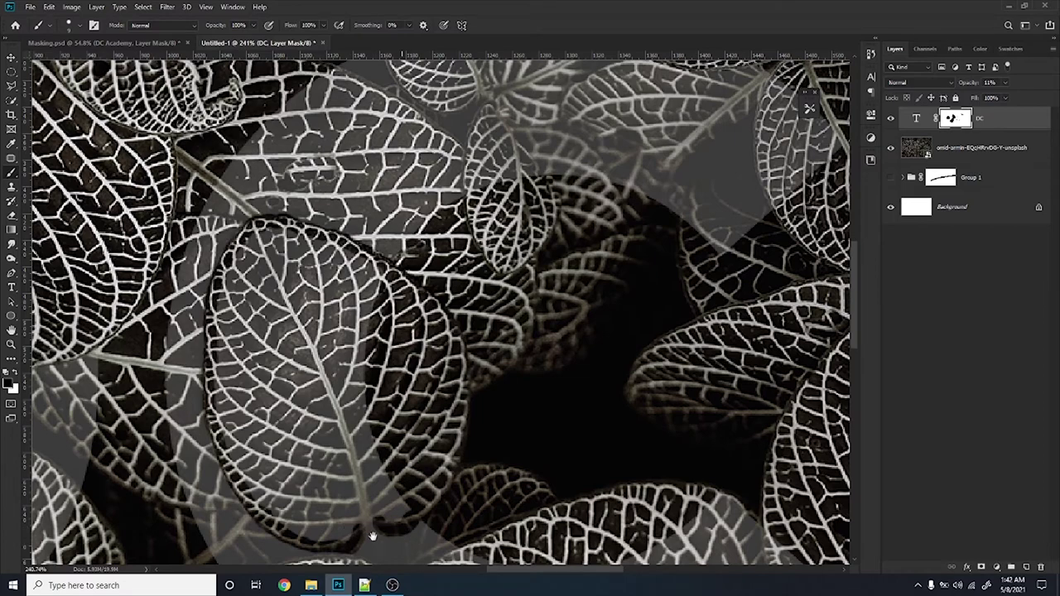
pyautogui.scroll(2, 352, 527)
pyautogui.scroll(1, 337, 525)
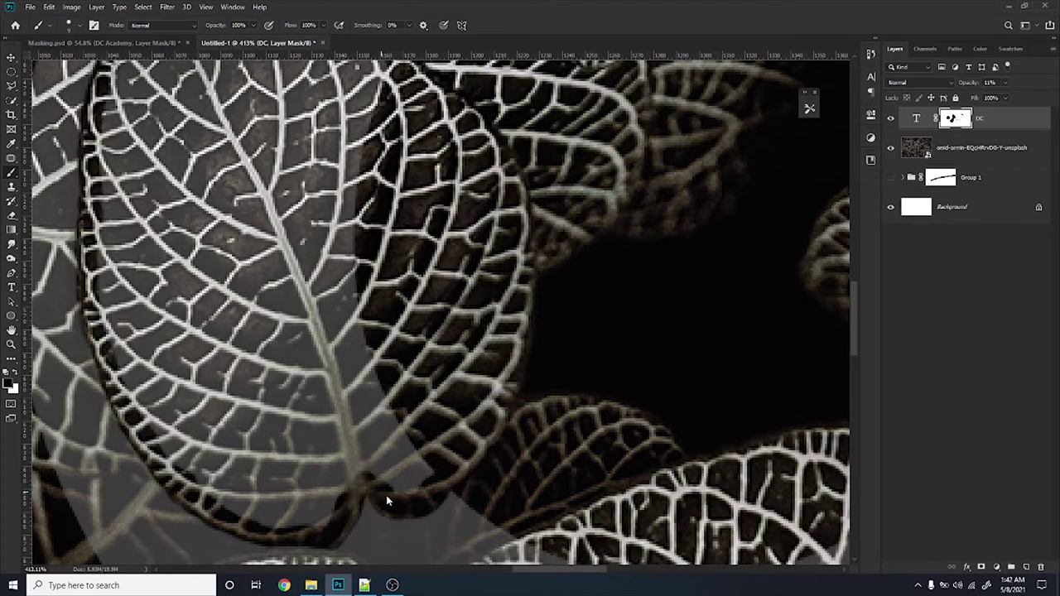
pyautogui.scroll(-2, 319, 492)
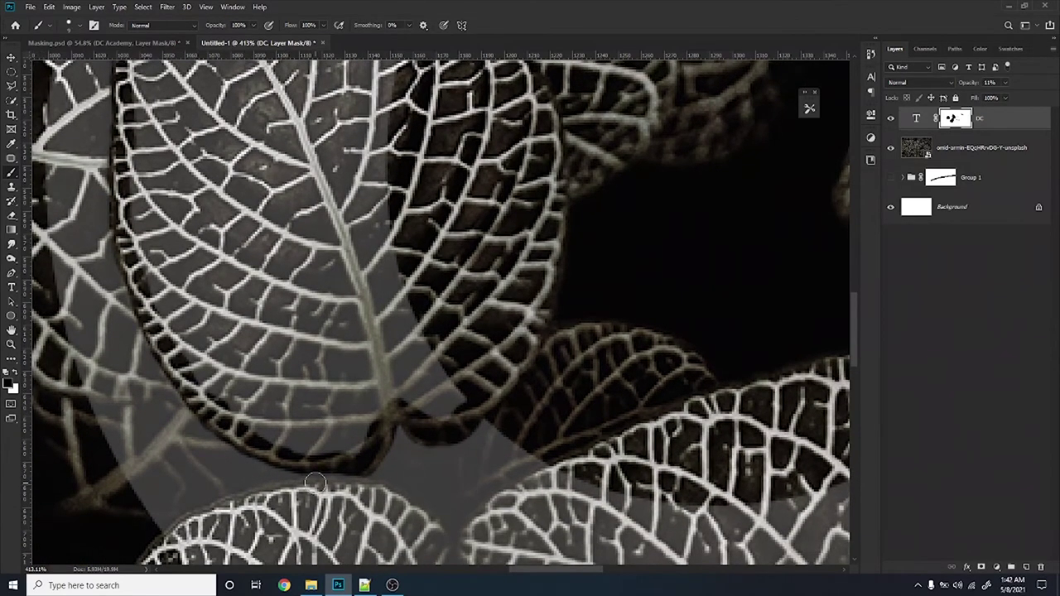
pyautogui.moveTo(359, 507); pyautogui.dragTo(432, 233)
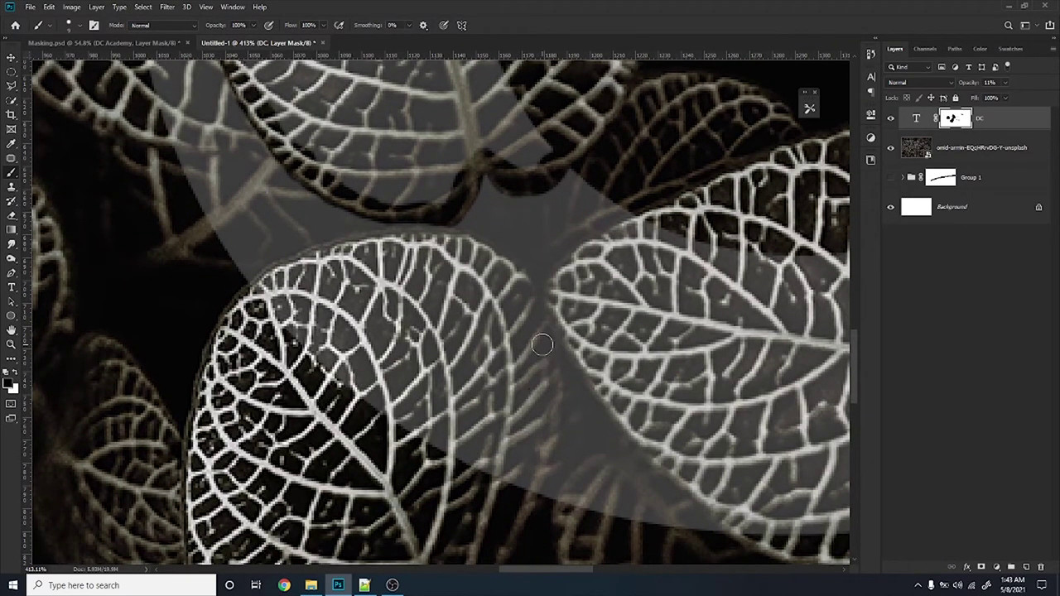
pyautogui.moveTo(532, 349)
pyautogui.mouseDown()
pyautogui.moveTo(204, 192)
pyautogui.moveTo(213, 240)
pyautogui.mouseUp()
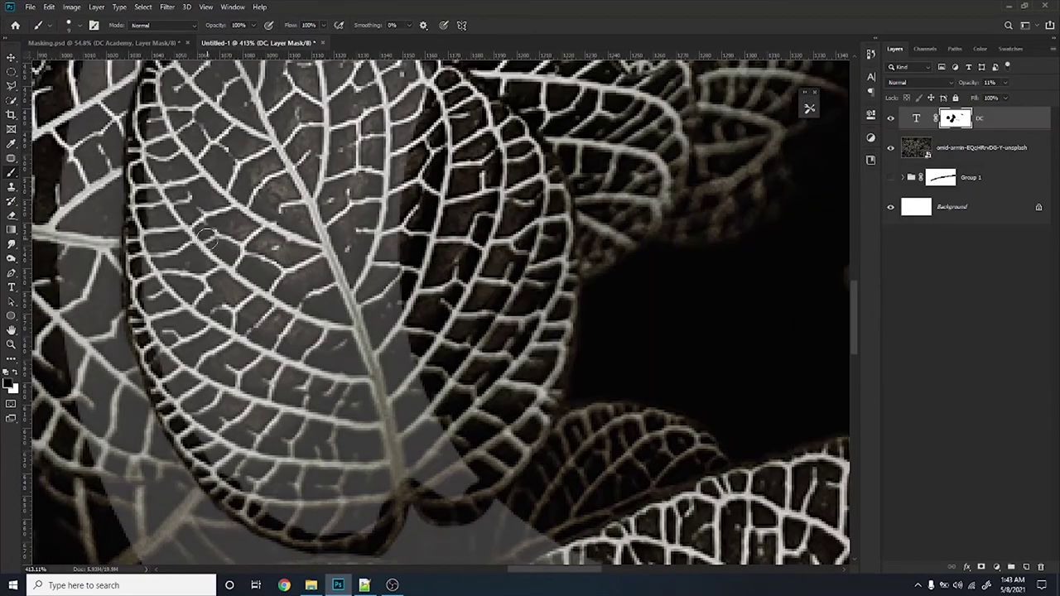
pyautogui.moveTo(420, 435)
pyautogui.mouseDown()
pyautogui.moveTo(450, 497)
pyautogui.moveTo(454, 443)
pyautogui.moveTo(388, 463)
pyautogui.mouseUp()
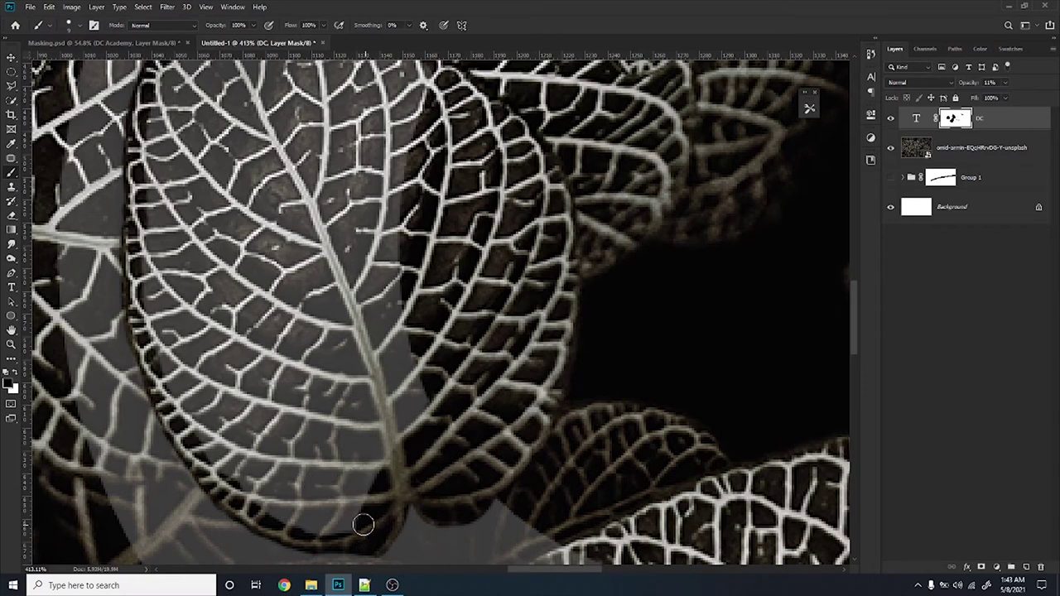
# Enlarge the brush and mask the leaf's left side, lower middle and upper middle
pyautogui.moveTo(223, 445)
pyautogui.mouseDown()
pyautogui.moveTo(185, 298)
pyautogui.moveTo(235, 187)
pyautogui.mouseUp()
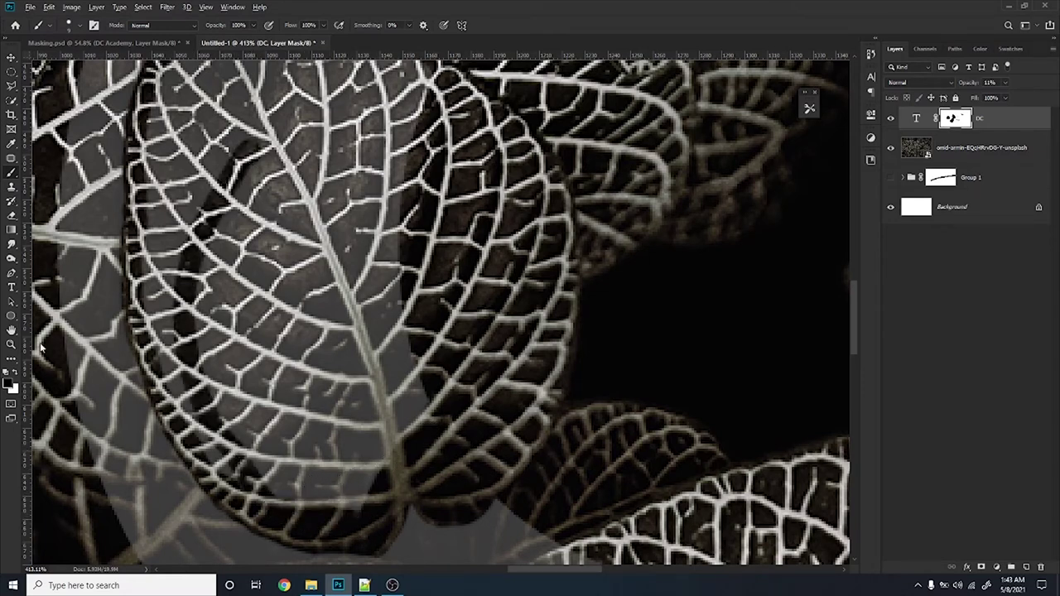
pyautogui.moveTo(348, 313); pyautogui.dragTo(406, 334)
pyautogui.moveTo(332, 416)
pyautogui.mouseDown()
pyautogui.moveTo(331, 484)
pyautogui.moveTo(364, 323)
pyautogui.mouseUp()
pyautogui.moveTo(314, 478)
pyautogui.mouseDown()
pyautogui.moveTo(265, 431)
pyautogui.moveTo(236, 348)
pyautogui.moveTo(232, 374)
pyautogui.mouseUp()
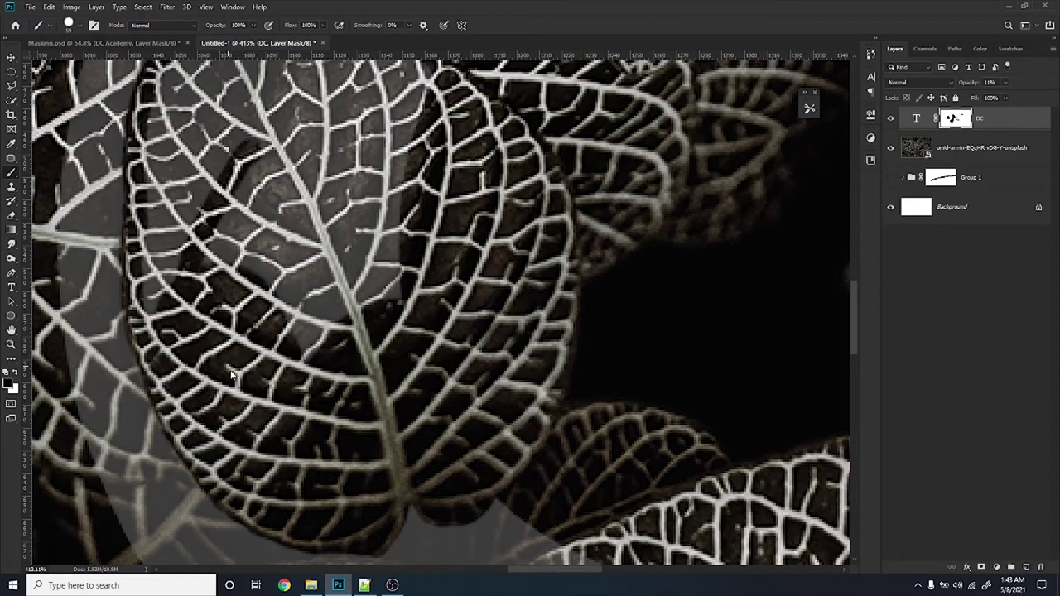
pyautogui.moveTo(217, 319)
pyautogui.mouseDown()
pyautogui.moveTo(265, 232)
pyautogui.moveTo(384, 315)
pyautogui.moveTo(410, 431)
pyautogui.mouseUp()
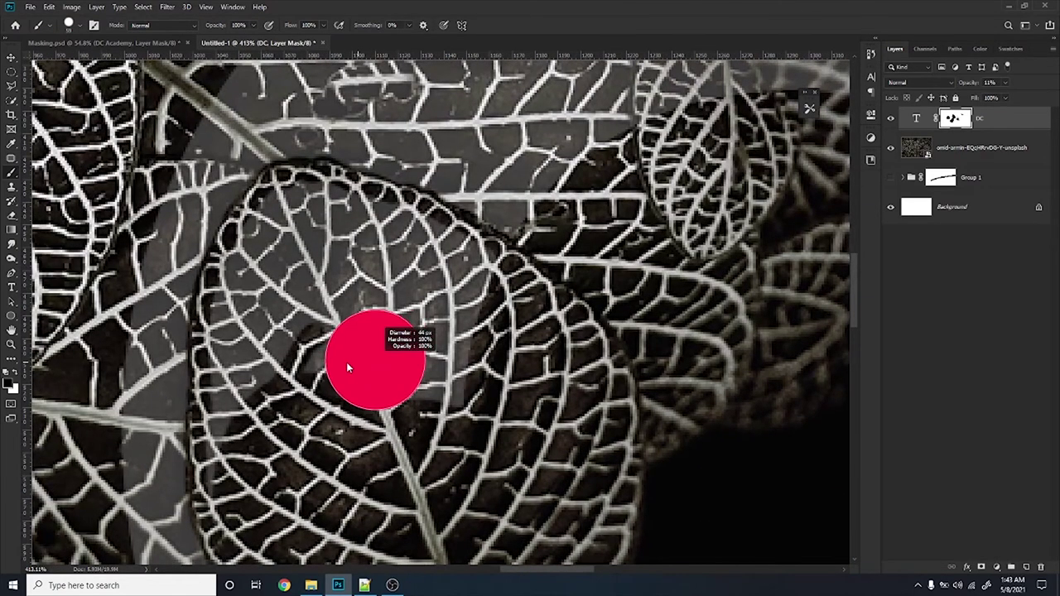
# Mask the central leaf on both sides of its midrib and clean gaps between veins
pyautogui.scroll(2, 190, 468)
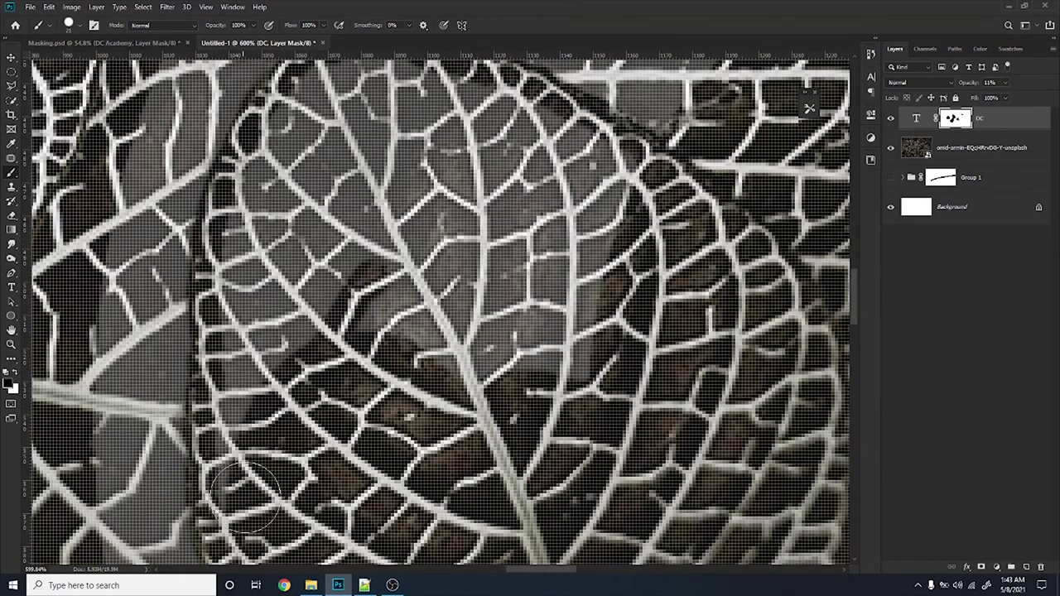
pyautogui.moveTo(236, 406)
pyautogui.mouseDown()
pyautogui.moveTo(256, 224)
pyautogui.moveTo(306, 116)
pyautogui.moveTo(455, 340)
pyautogui.moveTo(584, 365)
pyautogui.moveTo(517, 380)
pyautogui.mouseUp()
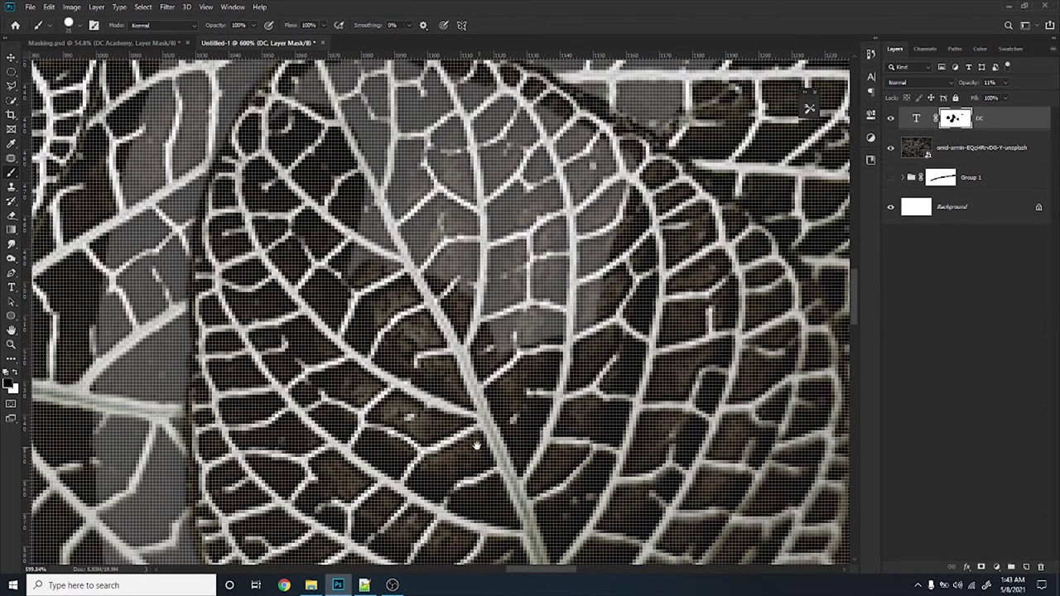
pyautogui.moveTo(477, 446); pyautogui.dragTo(767, 213)
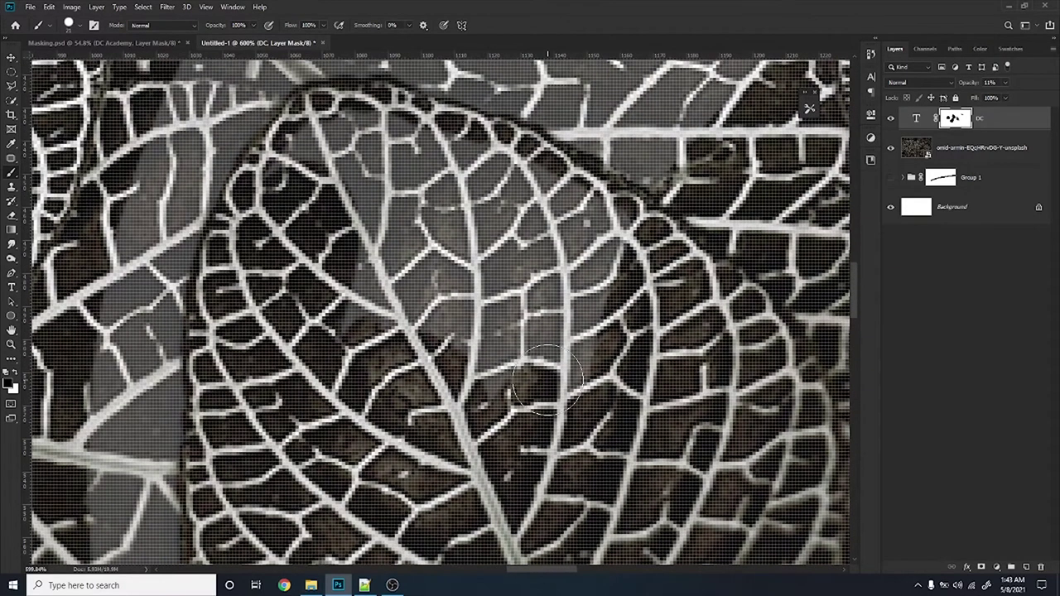
pyautogui.moveTo(332, 145)
pyautogui.mouseDown()
pyautogui.moveTo(518, 186)
pyautogui.moveTo(485, 410)
pyautogui.mouseUp()
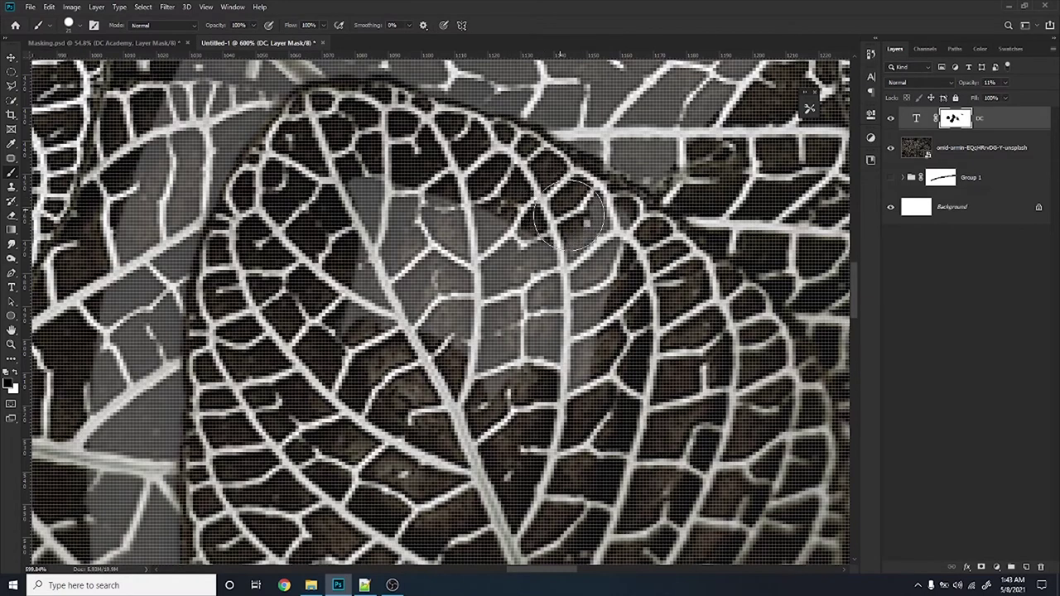
pyautogui.moveTo(484, 410)
pyautogui.mouseDown()
pyautogui.moveTo(356, 339)
pyautogui.moveTo(340, 306)
pyautogui.mouseUp()
# Mask and touch up another leaf edge beside the letter
pyautogui.scroll(-5, 340, 307)
pyautogui.scroll(-2, 340, 307)
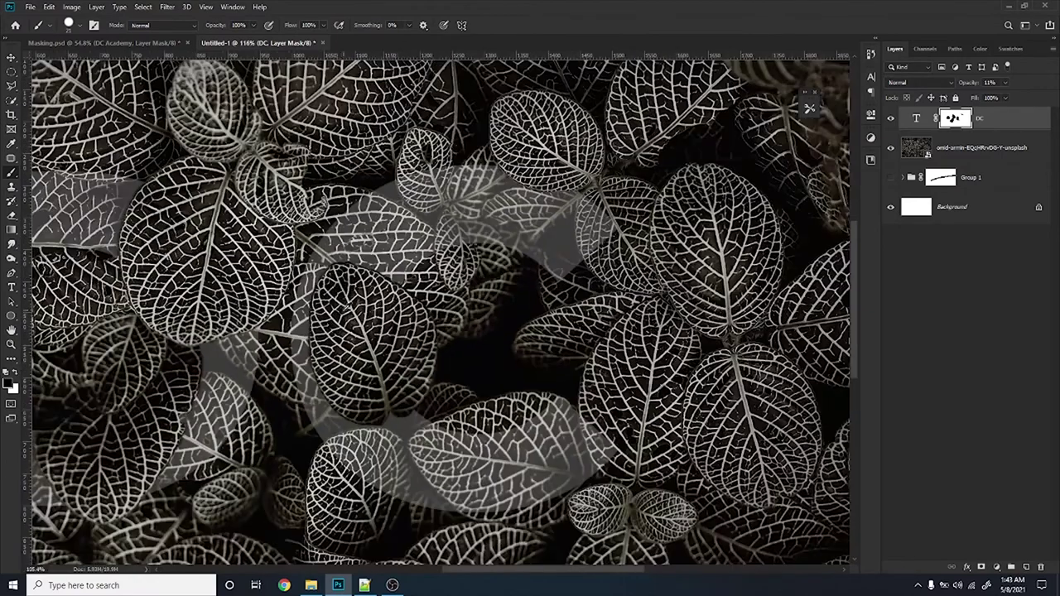
pyautogui.scroll(-2, 340, 306)
pyautogui.moveTo(479, 351); pyautogui.dragTo(462, 350)
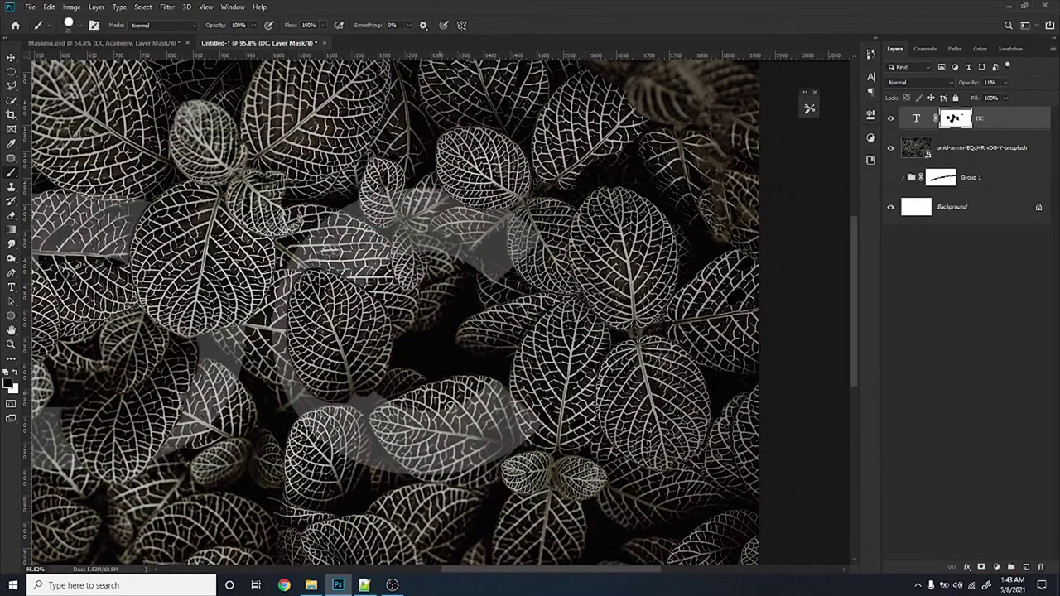
pyautogui.scroll(2, 279, 444)
pyautogui.scroll(2, 280, 444)
pyautogui.scroll(2, 279, 445)
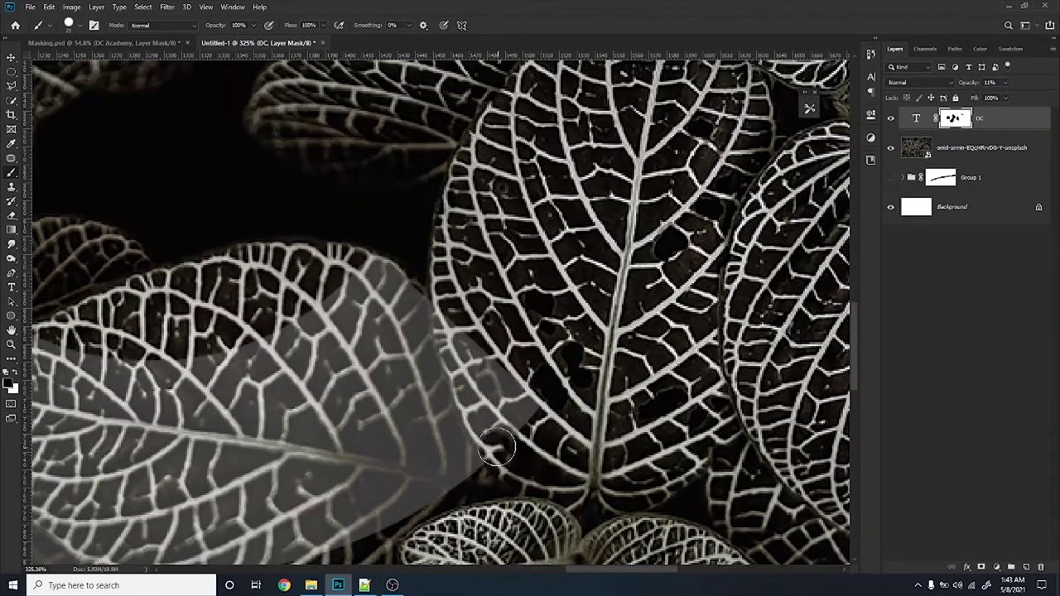
pyautogui.moveTo(483, 428)
pyautogui.mouseDown()
pyautogui.moveTo(447, 313)
pyautogui.moveTo(455, 340)
pyautogui.mouseUp()
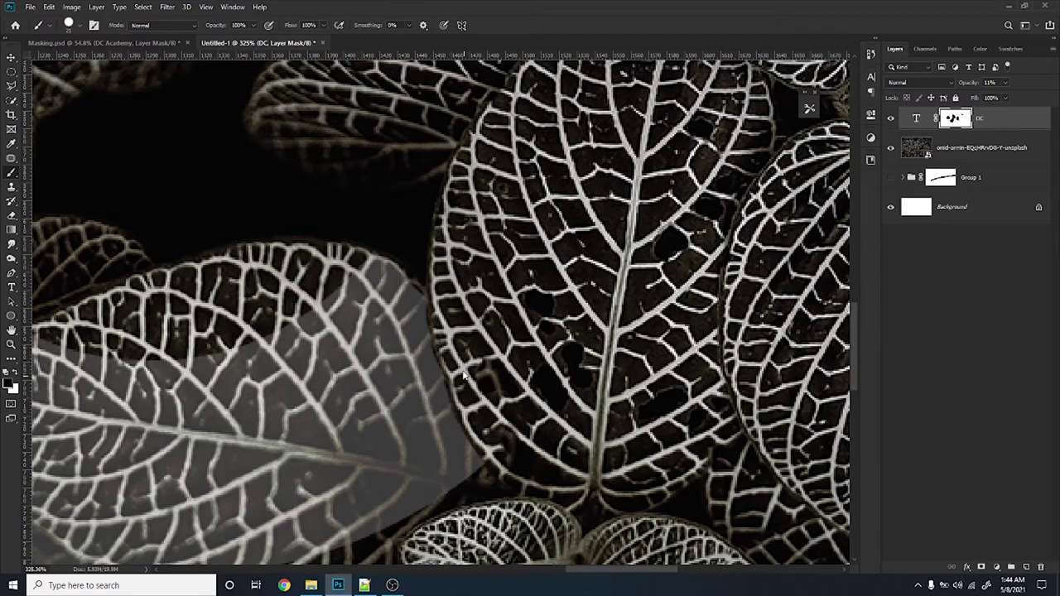
pyautogui.scroll(2, 464, 375)
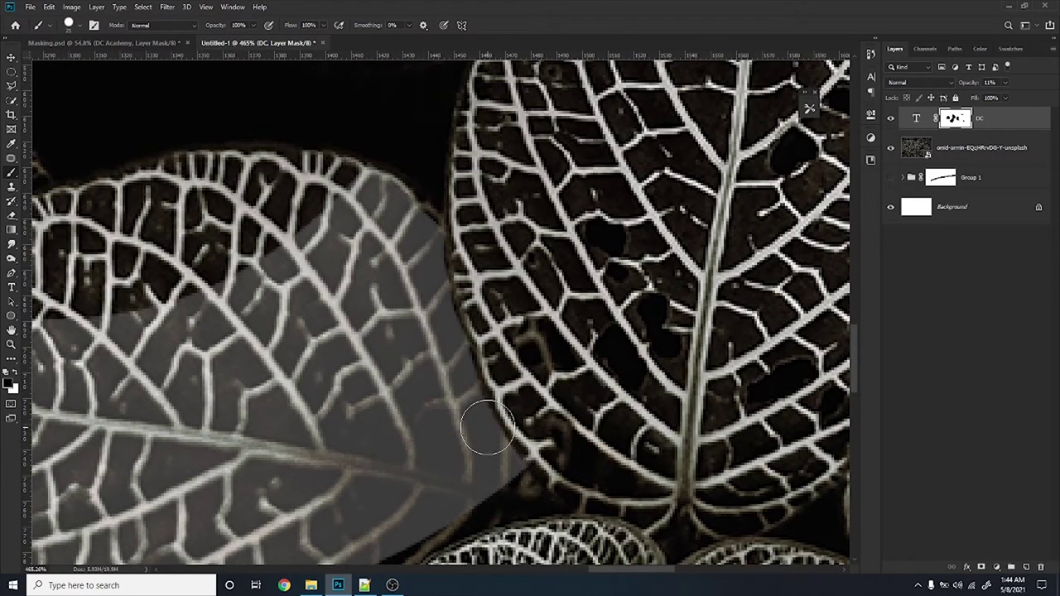
pyautogui.moveTo(484, 294); pyautogui.dragTo(497, 284)
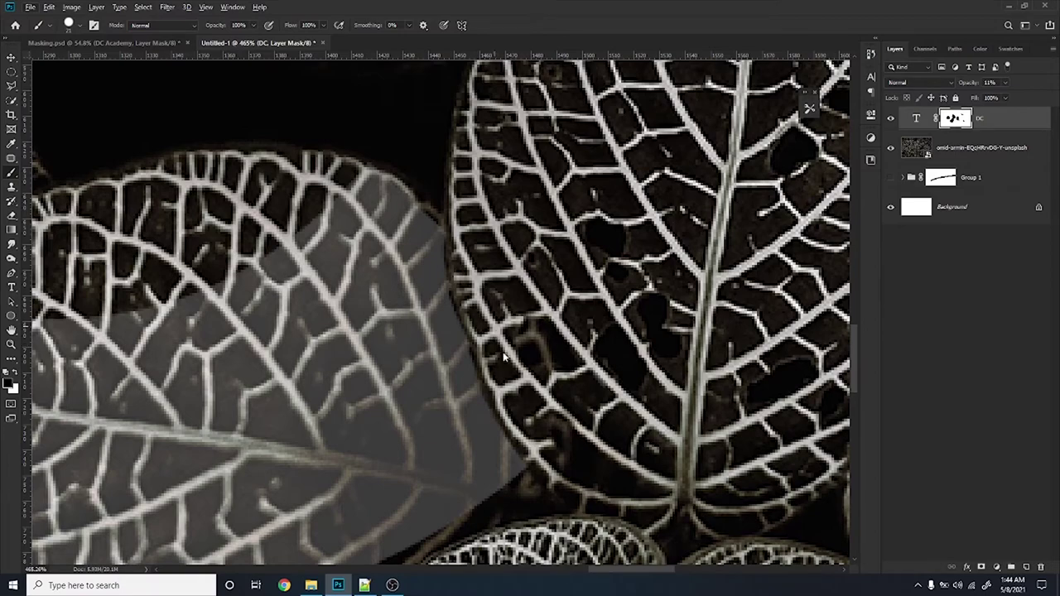
# Zoom out to view the whole image and bring up the DC layer's opacity slider
pyautogui.scroll(-4, 526, 376)
pyautogui.scroll(-5, 534, 406)
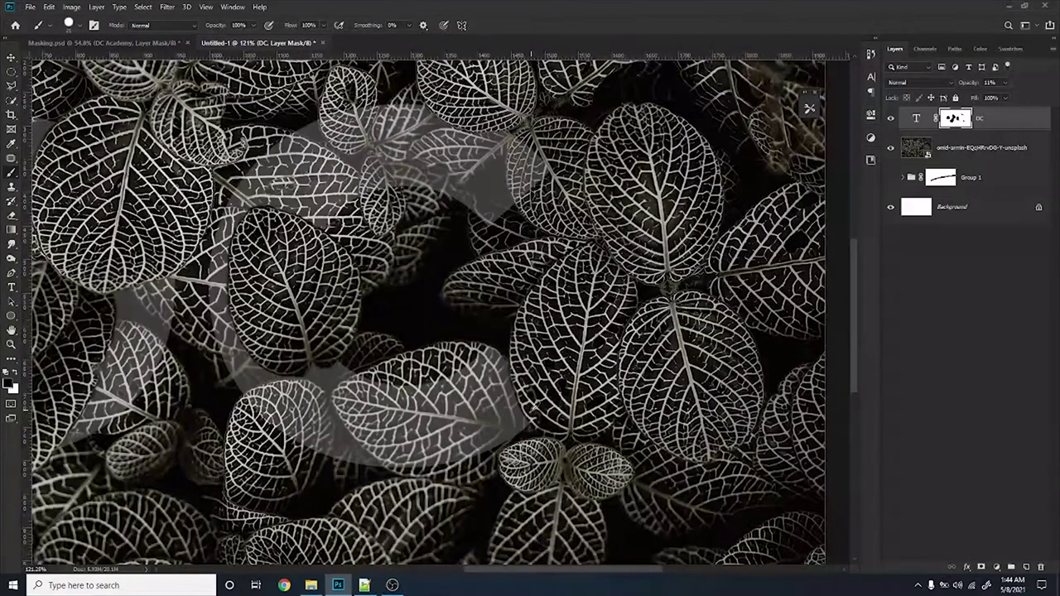
pyautogui.scroll(1, 532, 412)
pyautogui.scroll(2, 532, 412)
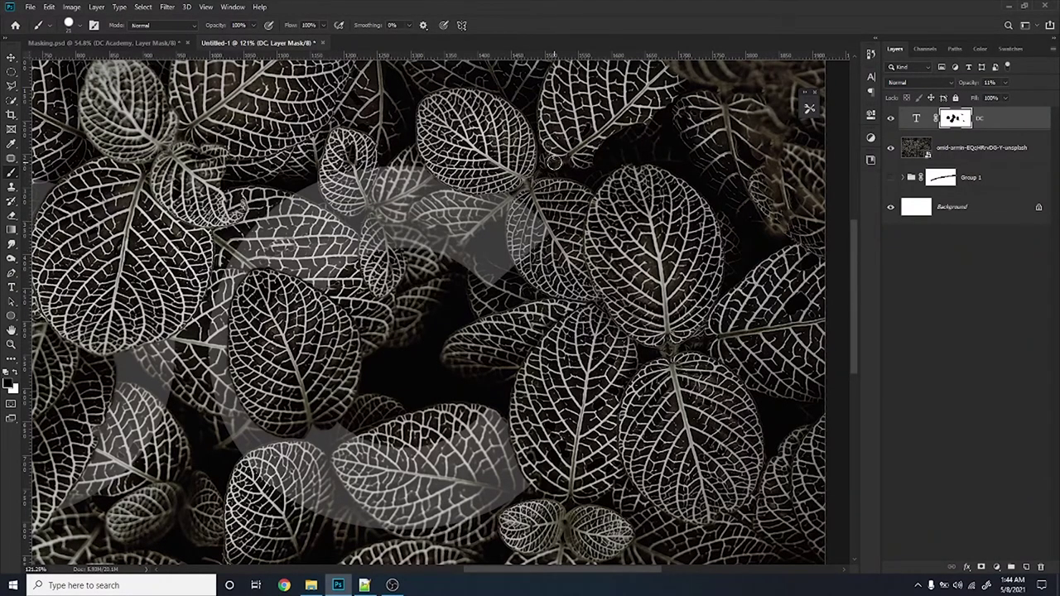
pyautogui.scroll(-1, 665, 348)
pyautogui.scroll(-2, 658, 350)
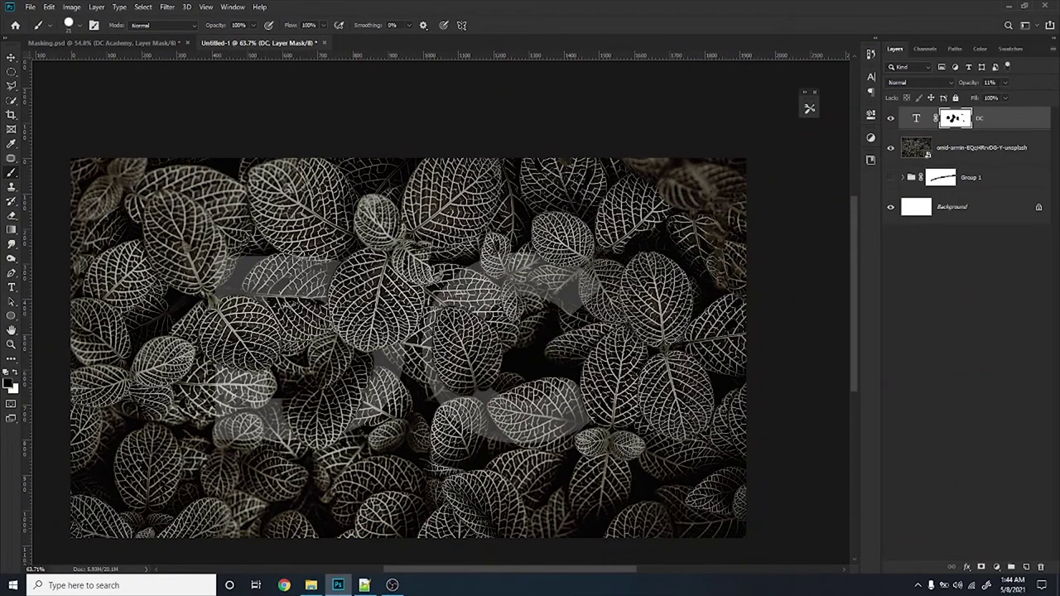
pyautogui.click(1007, 98)
# Check the mask at 100% DC layer opacity, settle it at 50%, then resize the brush
pyautogui.moveTo(1044, 98); pyautogui.dragTo(1053, 97)
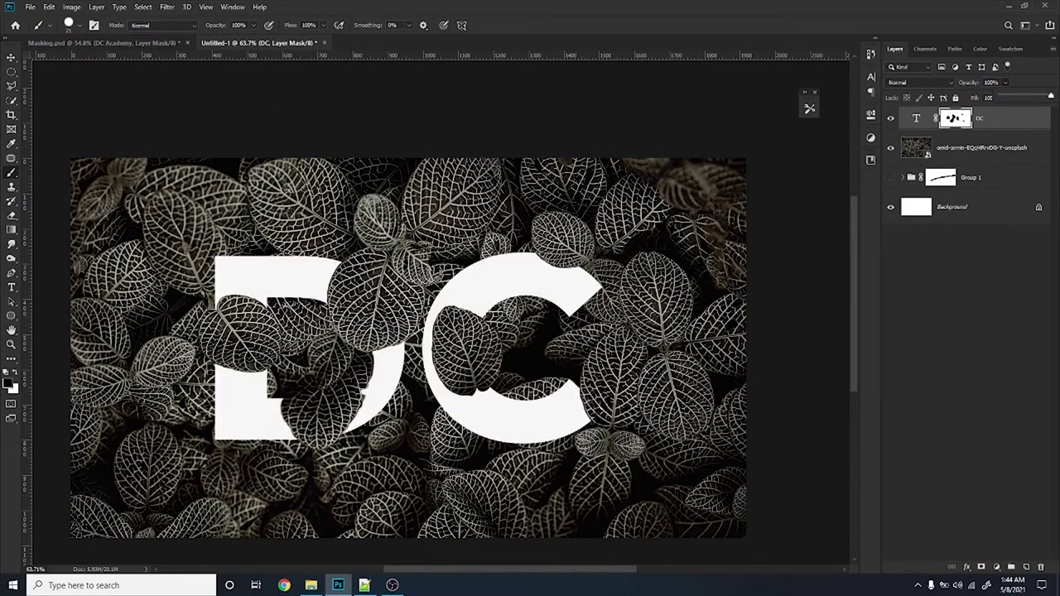
pyautogui.scroll(-1, 493, 406)
pyautogui.scroll(2, 492, 406)
pyautogui.scroll(1, 493, 406)
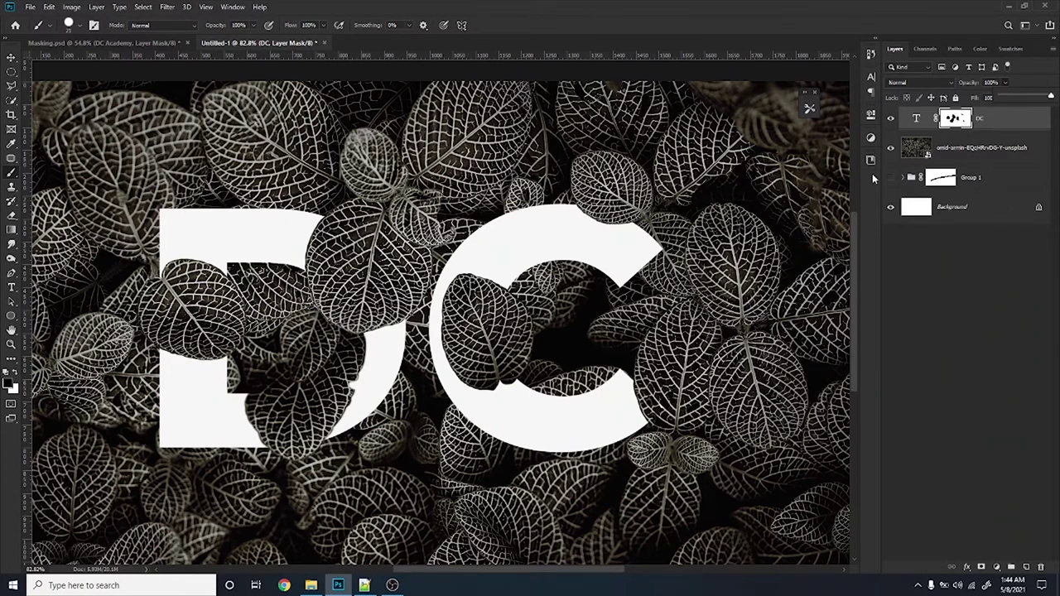
pyautogui.moveTo(1027, 93); pyautogui.dragTo(1020, 98)
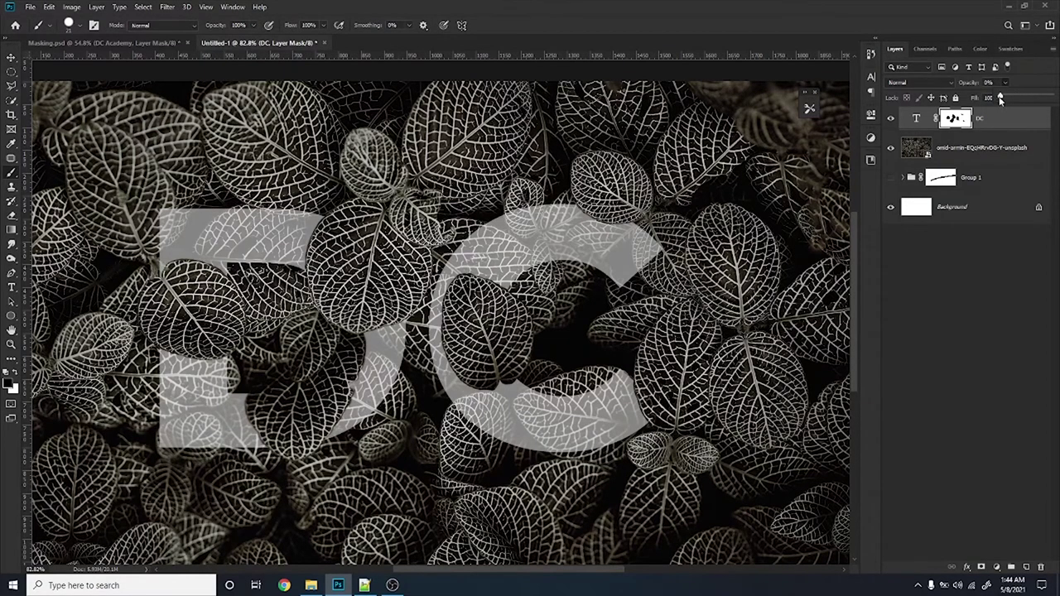
pyautogui.moveTo(1021, 98); pyautogui.dragTo(1024, 100)
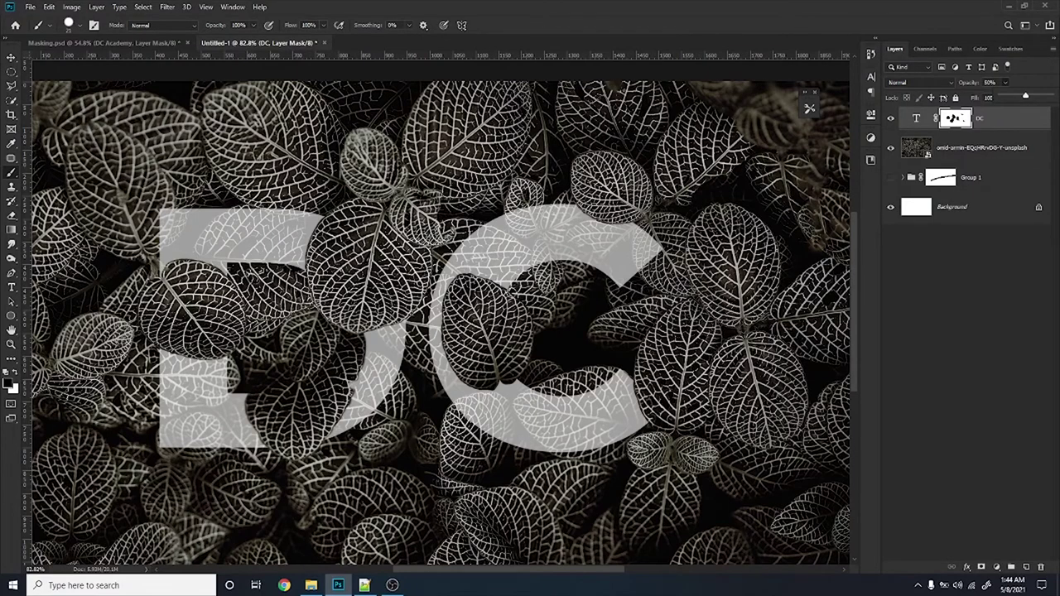
pyautogui.scroll(2, 473, 434)
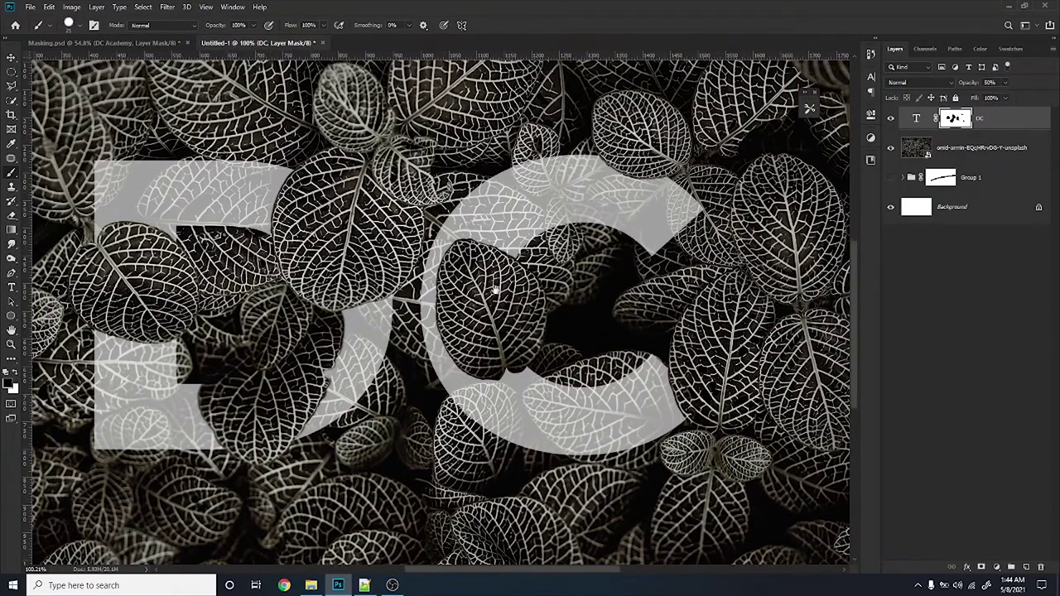
pyautogui.moveTo(517, 379); pyautogui.dragTo(510, 322)
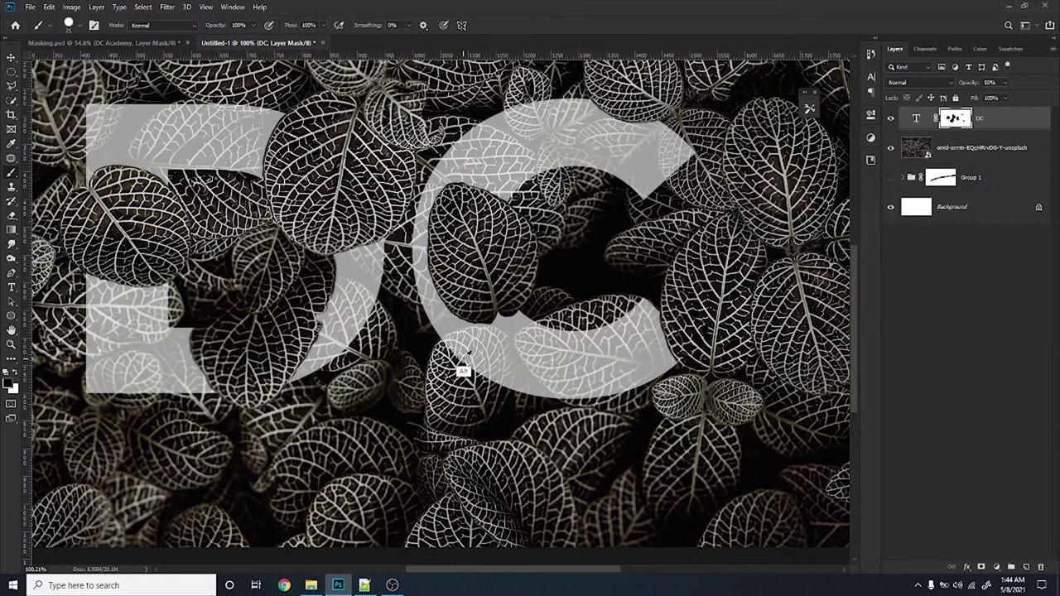
pyautogui.keyDown('alt'); pyautogui.rightClick(451, 333); pyautogui.keyUp('alt')
# Paint white on the DC mask to restore part of the C's left stroke
pyautogui.press('x')
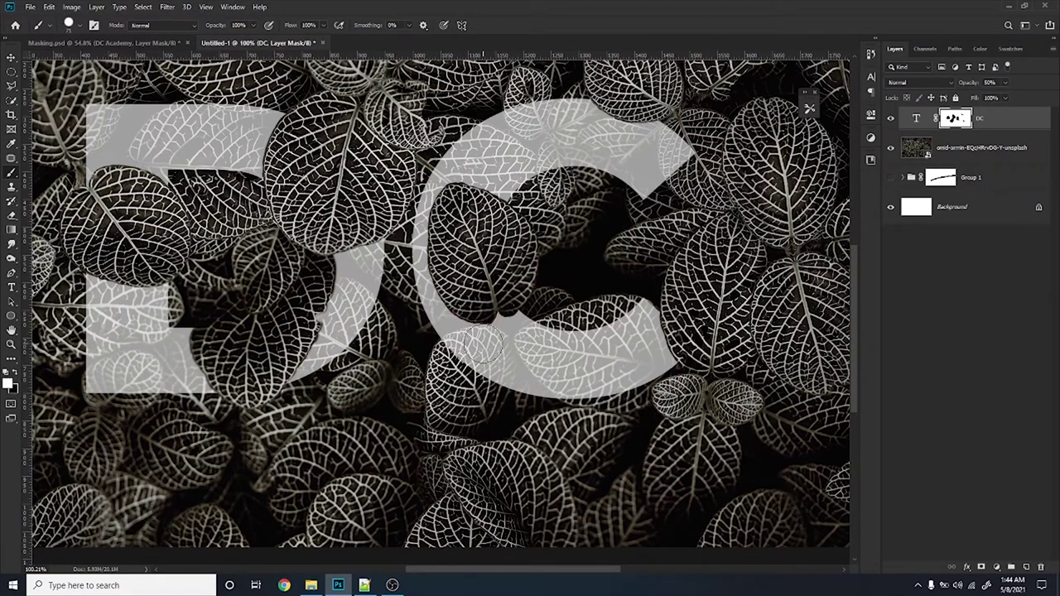
pyautogui.moveTo(484, 346)
pyautogui.mouseDown()
pyautogui.moveTo(464, 207)
pyautogui.moveTo(517, 199)
pyautogui.mouseUp()
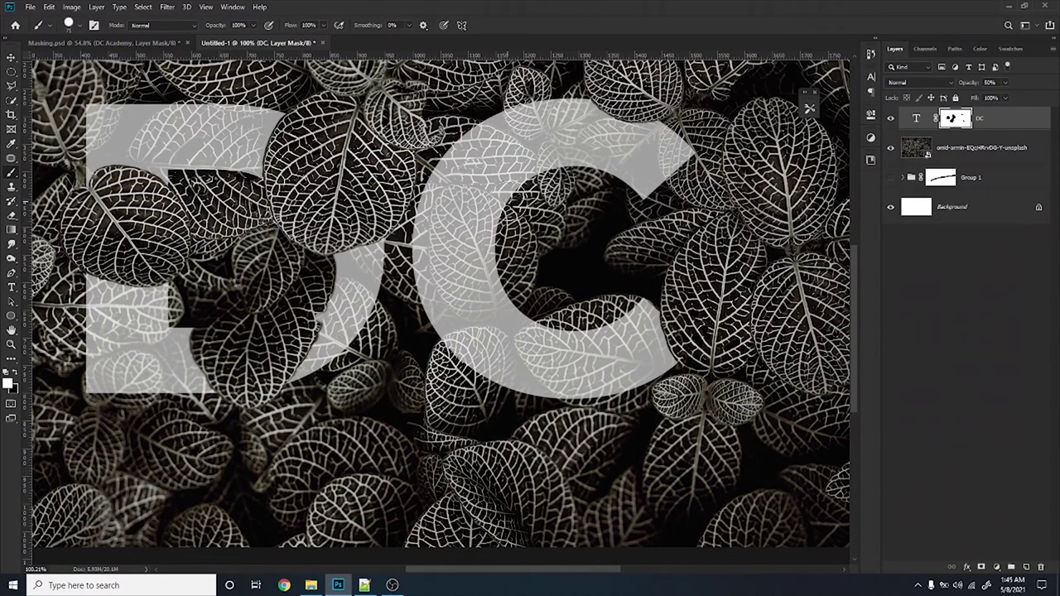
pyautogui.scroll(1, 584, 315)
pyautogui.scroll(1, 586, 317)
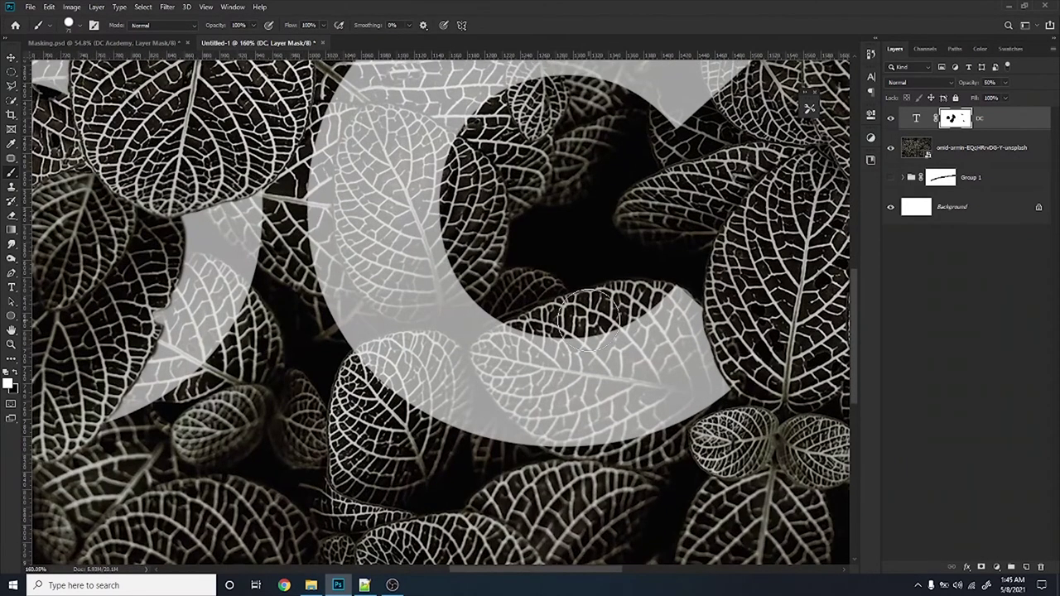
pyautogui.scroll(1, 671, 381)
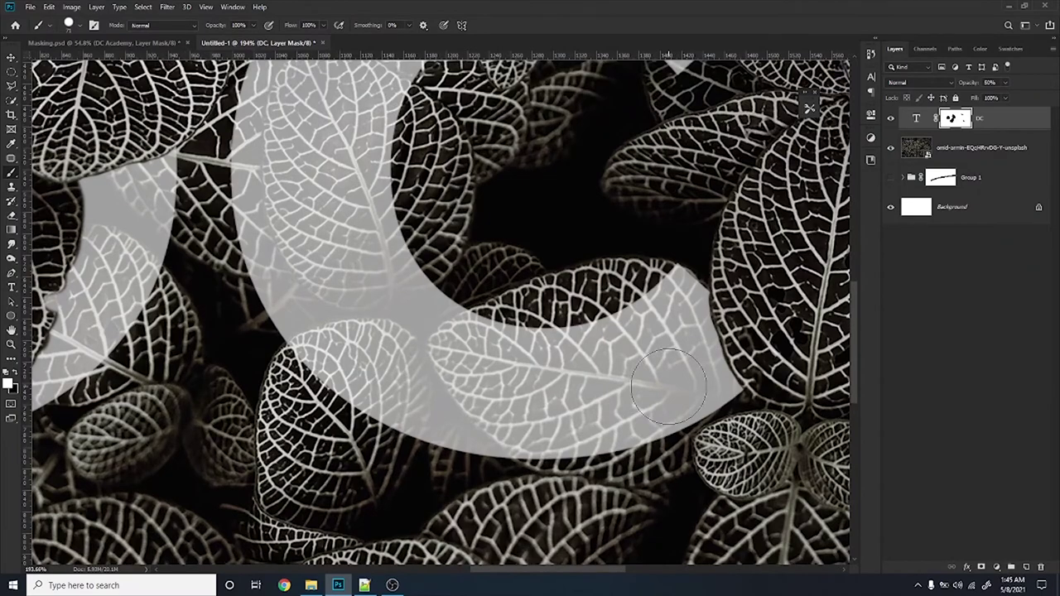
pyautogui.scroll(-2, 663, 389)
pyautogui.scroll(-1, 617, 315)
pyautogui.moveTo(606, 461)
pyautogui.mouseDown()
pyautogui.moveTo(587, 400)
pyautogui.moveTo(577, 424)
pyautogui.mouseUp()
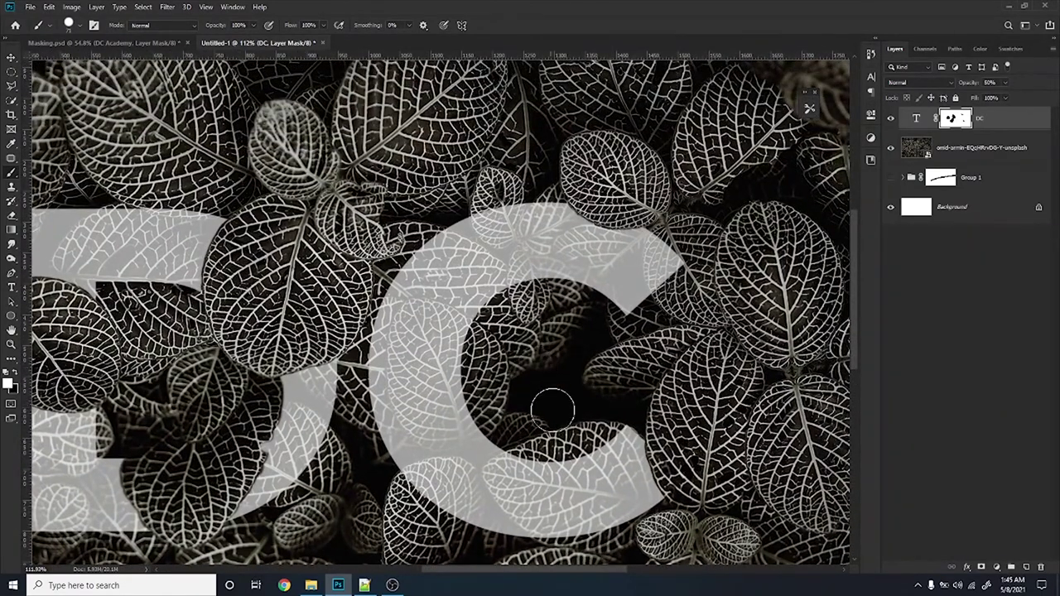
pyautogui.scroll(-1, 563, 303)
pyautogui.scroll(-2, 568, 274)
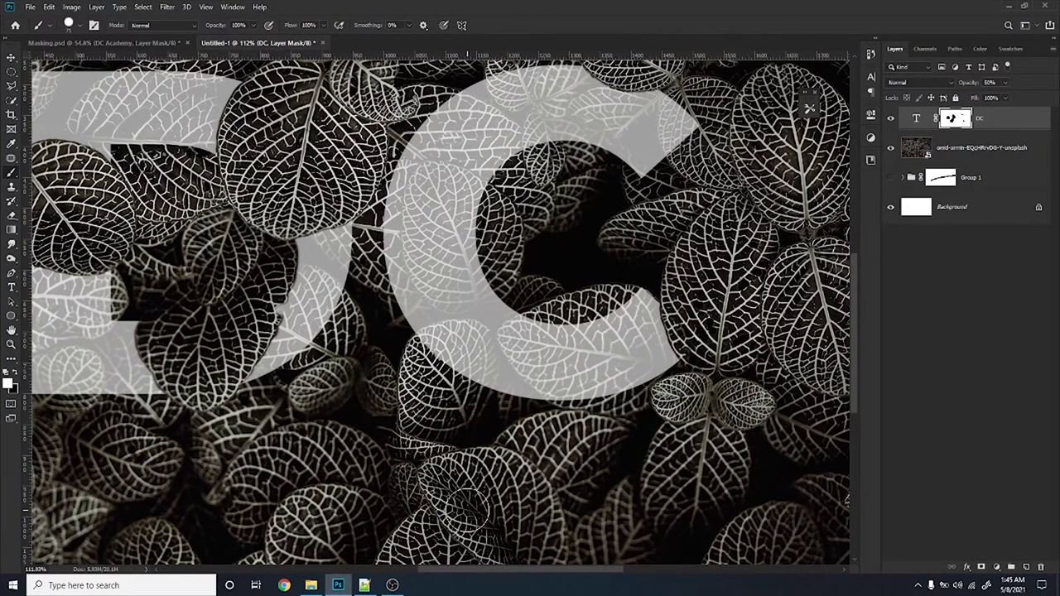
pyautogui.moveTo(573, 441); pyautogui.dragTo(539, 454)
pyautogui.scroll(-1, 579, 352)
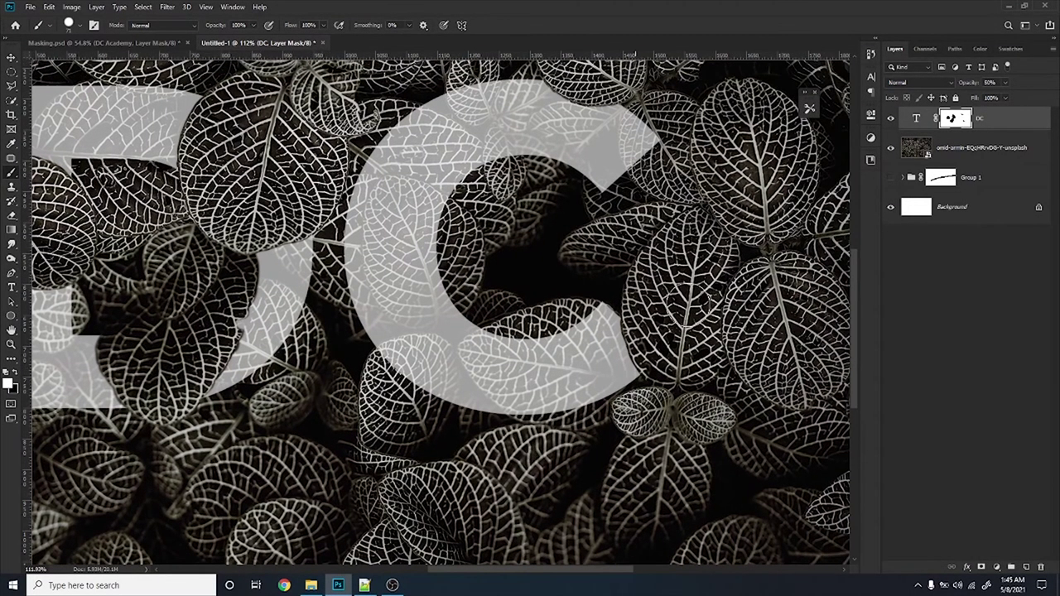
pyautogui.scroll(-1, 580, 352)
pyautogui.scroll(1, 431, 205)
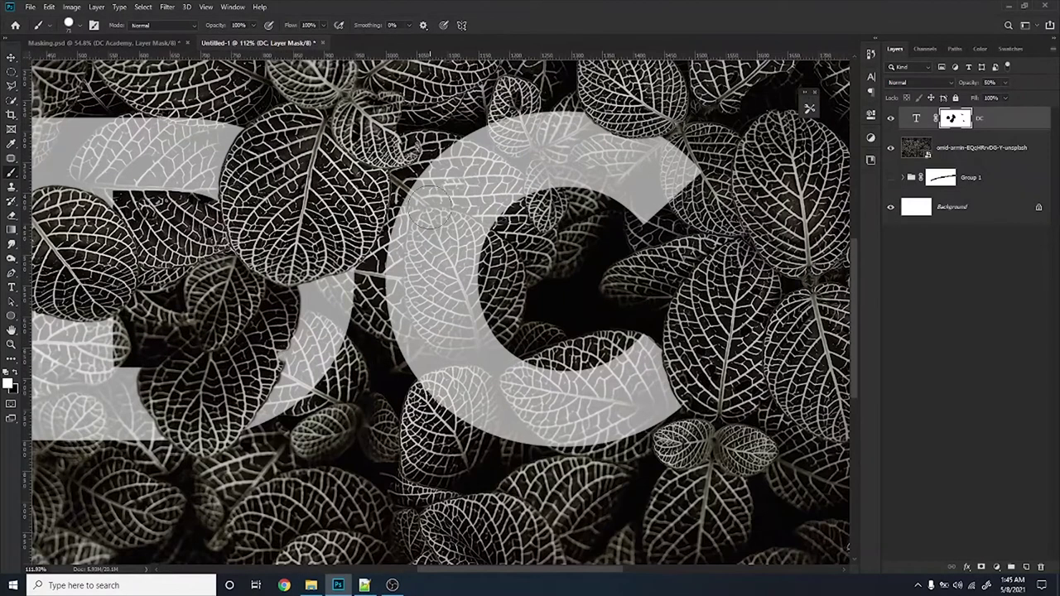
pyautogui.scroll(1, 406, 346)
pyautogui.scroll(1, 568, 459)
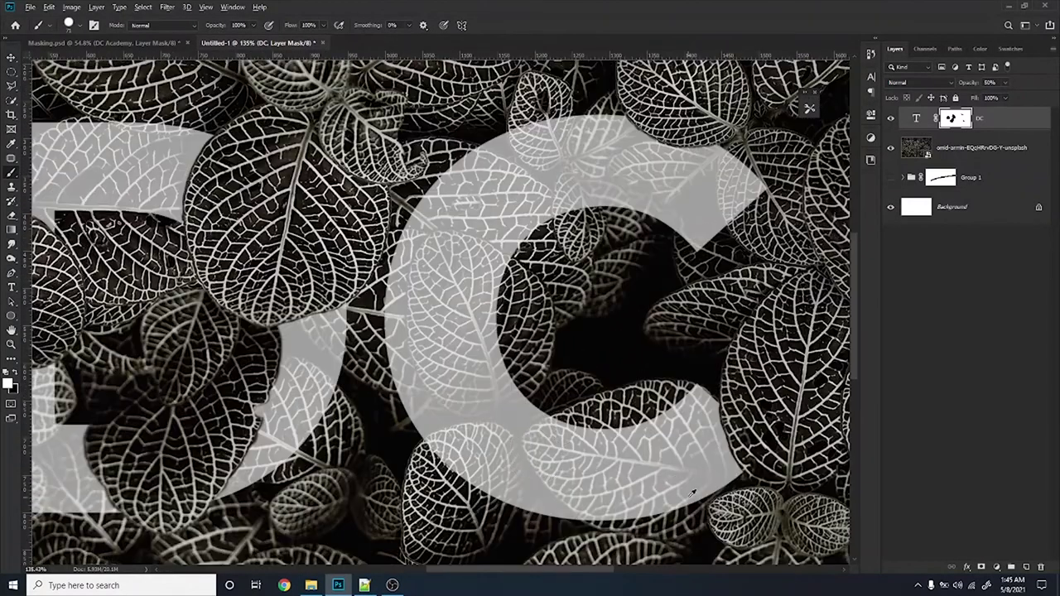
pyautogui.scroll(1, 568, 464)
pyautogui.scroll(1, 575, 430)
pyautogui.scroll(1, 579, 393)
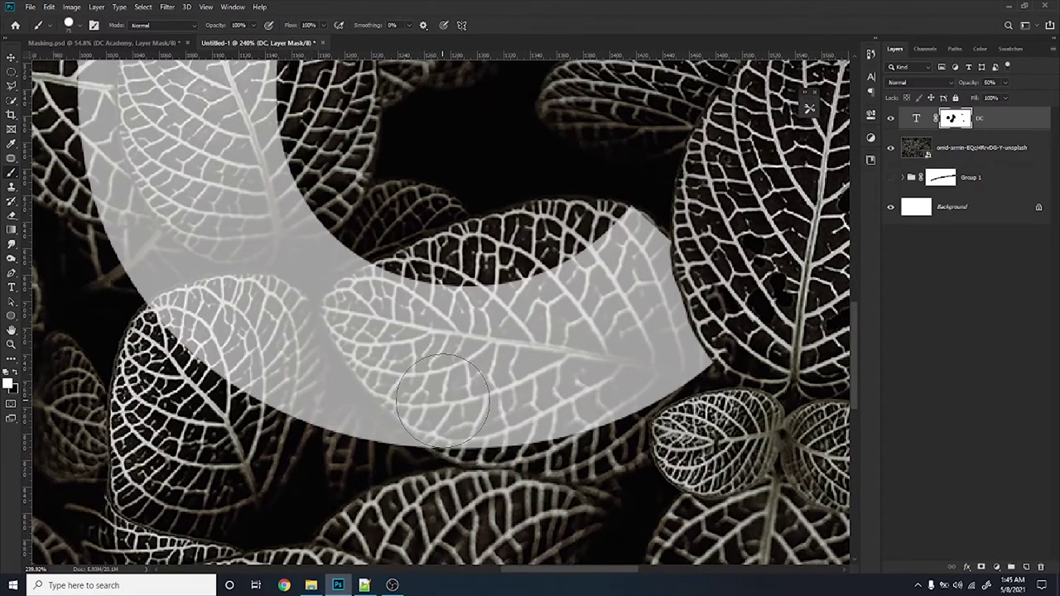
# Mask out the C along the leaf over its lower arm, restoring the letter near the leaf tip
pyautogui.moveTo(459, 407)
pyautogui.mouseDown()
pyautogui.moveTo(430, 391)
pyautogui.moveTo(366, 308)
pyautogui.moveTo(356, 332)
pyautogui.moveTo(410, 302)
pyautogui.moveTo(364, 281)
pyautogui.moveTo(339, 335)
pyautogui.moveTo(372, 397)
pyautogui.moveTo(401, 423)
pyautogui.moveTo(485, 410)
pyautogui.moveTo(501, 390)
pyautogui.moveTo(466, 377)
pyautogui.mouseUp()
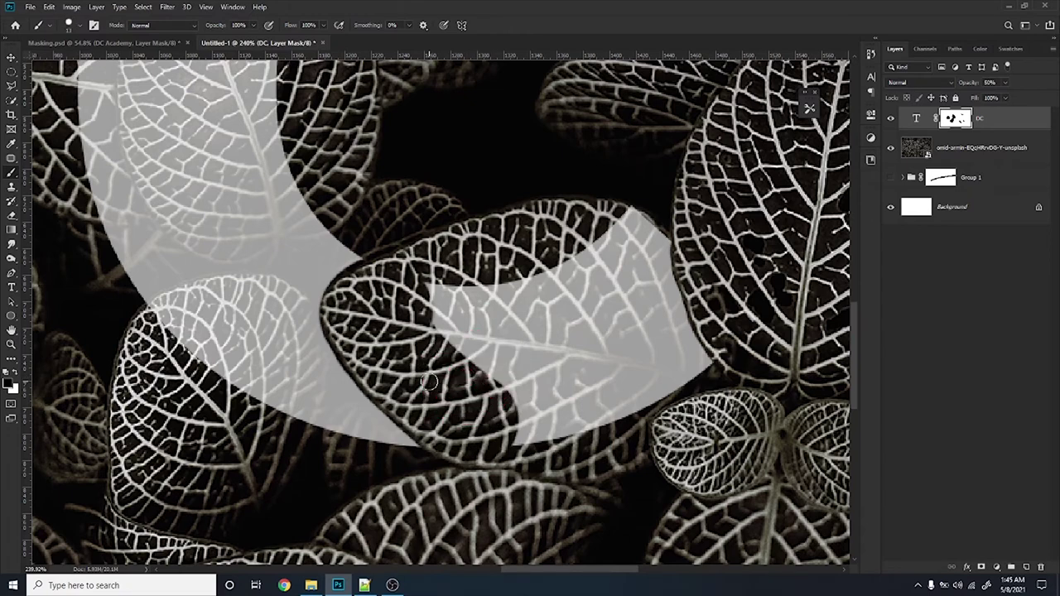
pyautogui.moveTo(326, 321); pyautogui.dragTo(345, 281)
pyautogui.press('x')
pyautogui.scroll(1, 325, 250)
pyautogui.scroll(1, 331, 244)
pyautogui.moveTo(336, 296); pyautogui.dragTo(334, 299)
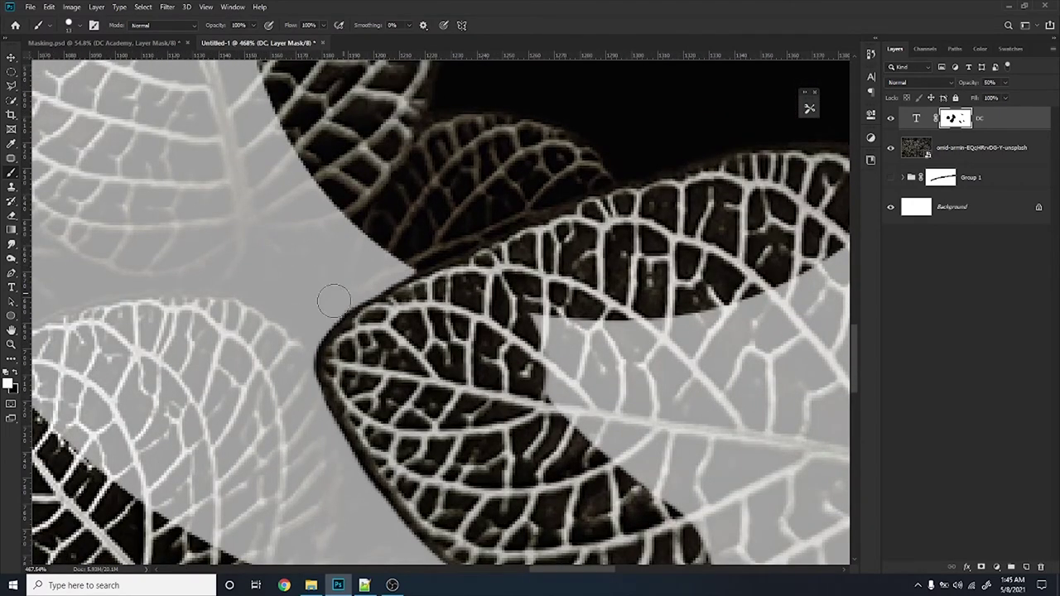
pyautogui.scroll(-2, 249, 217)
# Reveal the left leaf over the C with a larger brush, then raise the text layer opacity to 100%
pyautogui.moveTo(380, 320)
pyautogui.mouseDown()
pyautogui.moveTo(416, 319)
pyautogui.moveTo(466, 383)
pyautogui.mouseUp()
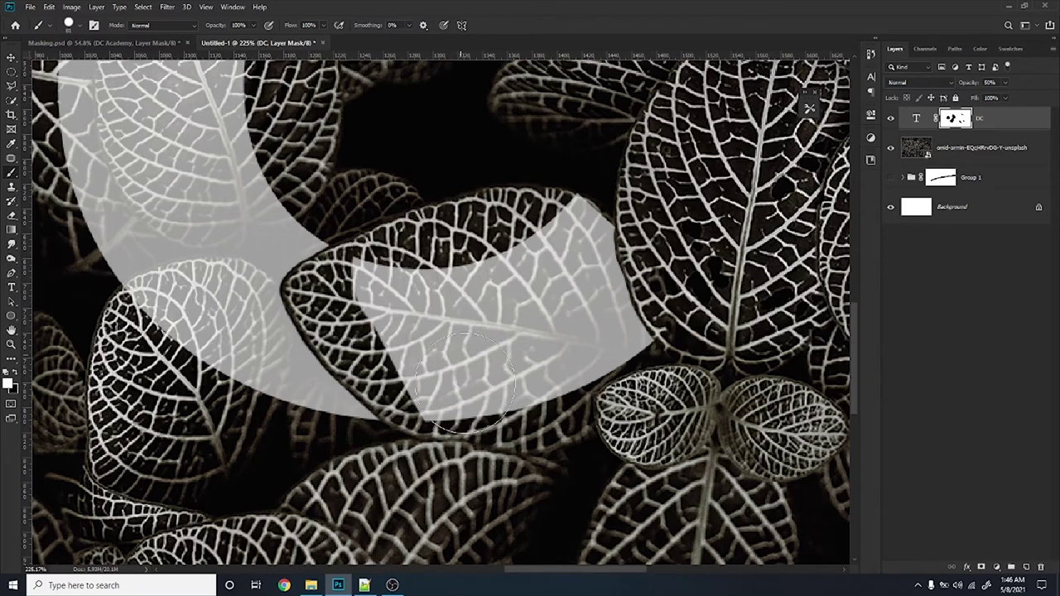
pyautogui.press('x')
pyautogui.moveTo(469, 381)
pyautogui.mouseDown()
pyautogui.moveTo(465, 265)
pyautogui.moveTo(567, 389)
pyautogui.mouseUp()
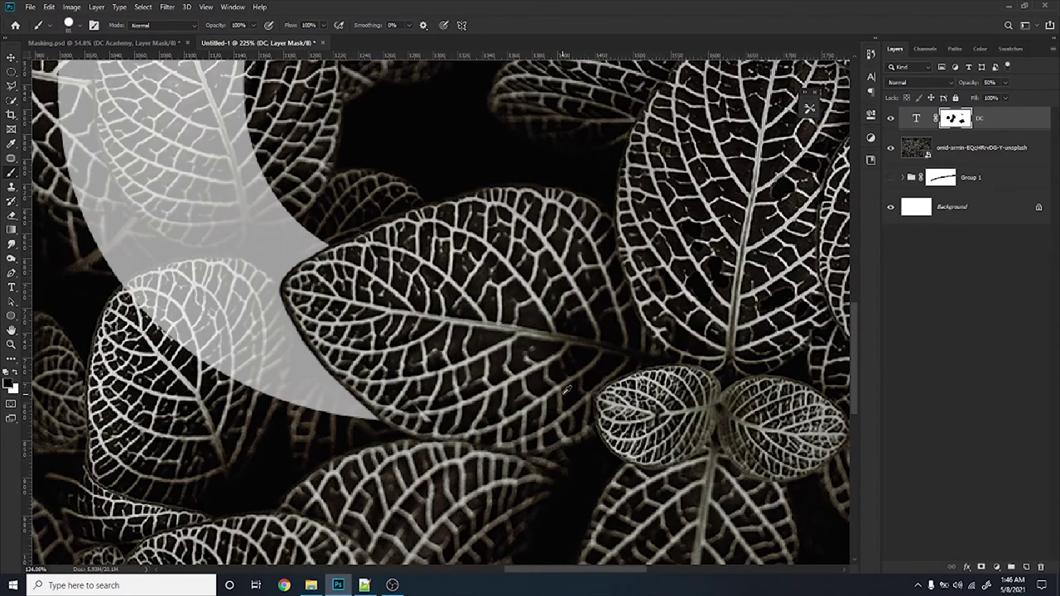
pyautogui.scroll(-3, 567, 389)
pyautogui.scroll(-3, 567, 389)
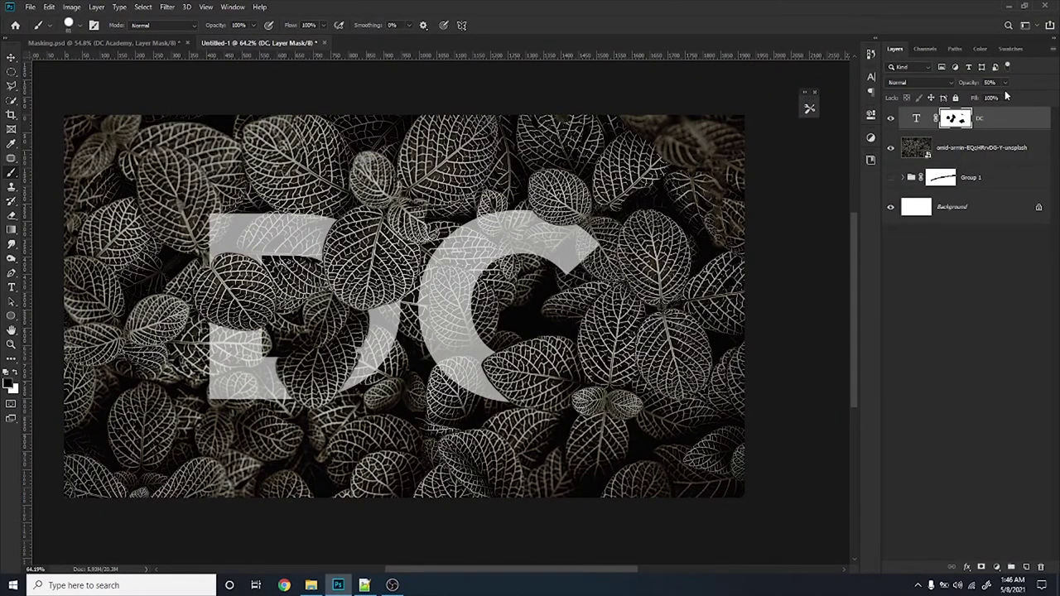
pyautogui.moveTo(1004, 82); pyautogui.dragTo(1031, 96)
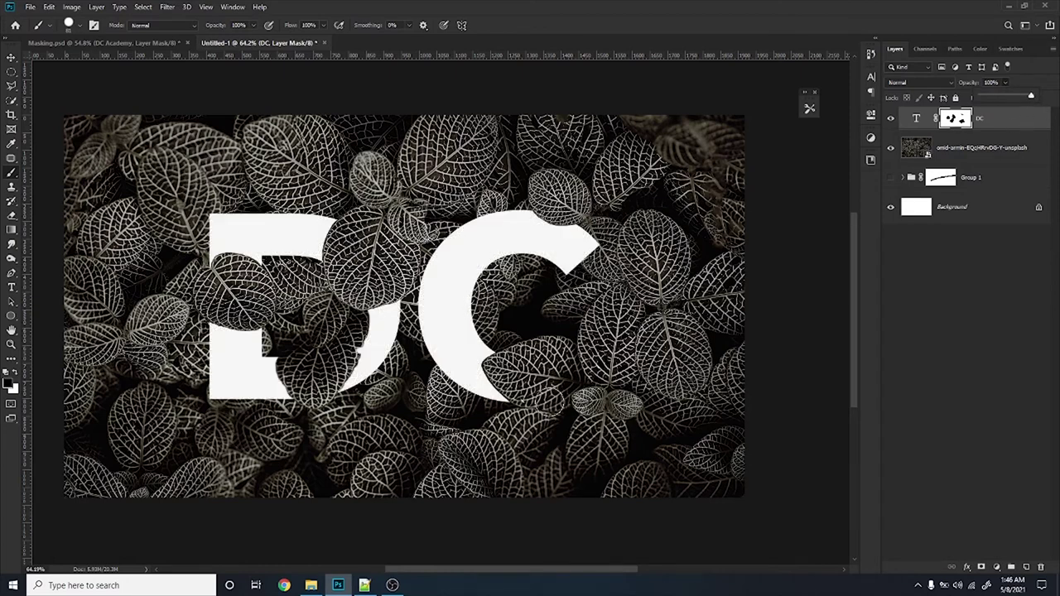
# Change the DC text colour to a neutral light grey
pyautogui.click(911, 125)
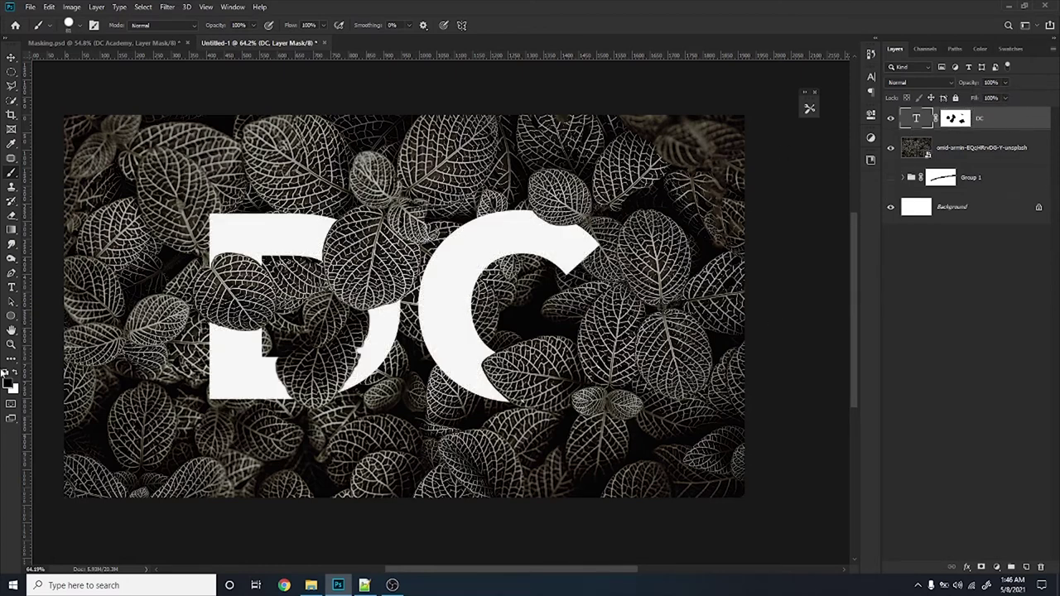
pyautogui.press('t')
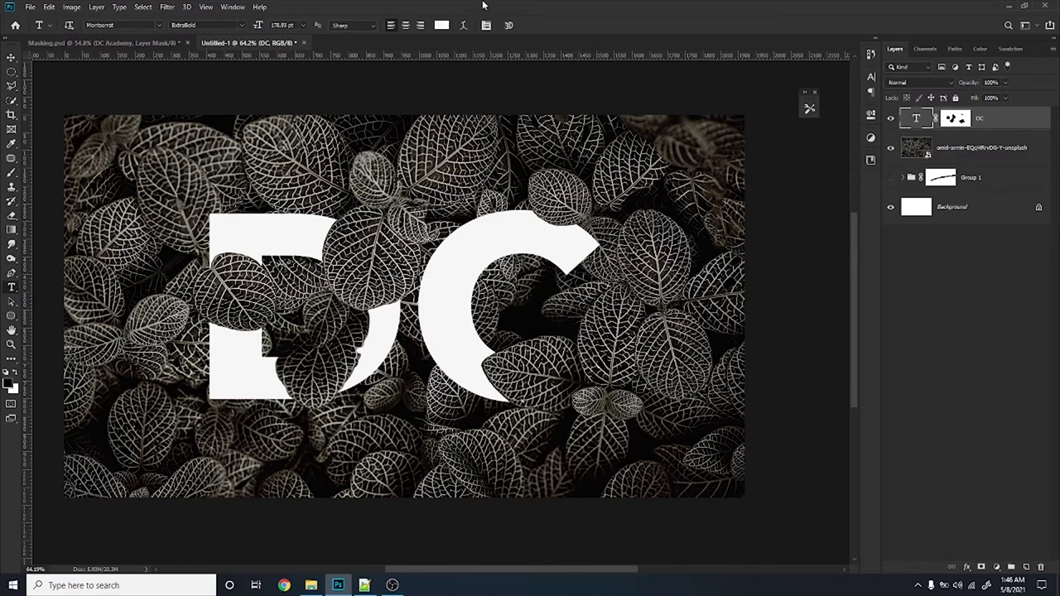
pyautogui.click(442, 25)
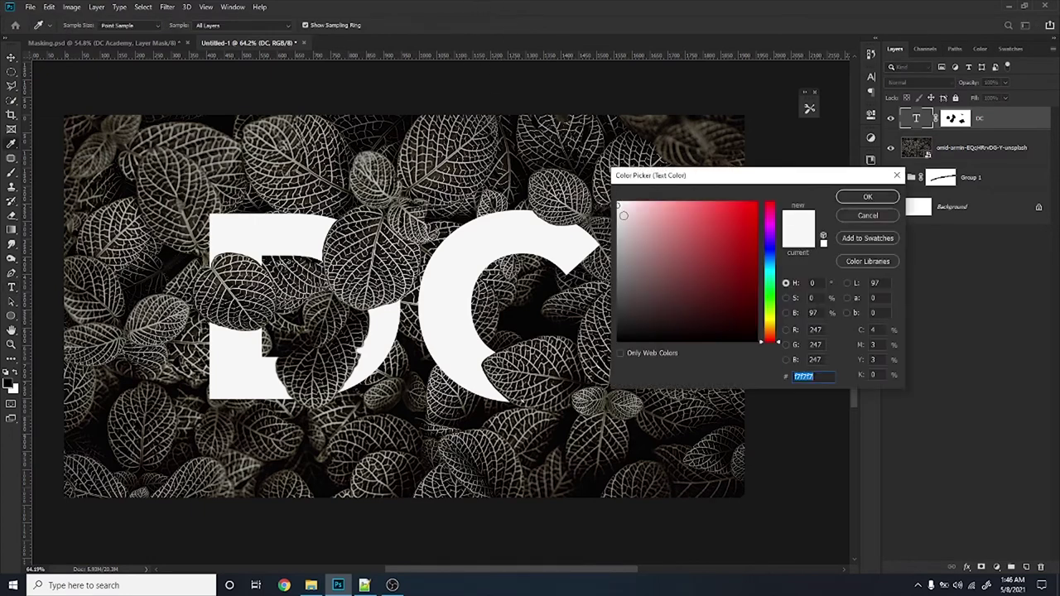
pyautogui.moveTo(617, 215); pyautogui.dragTo(614, 217)
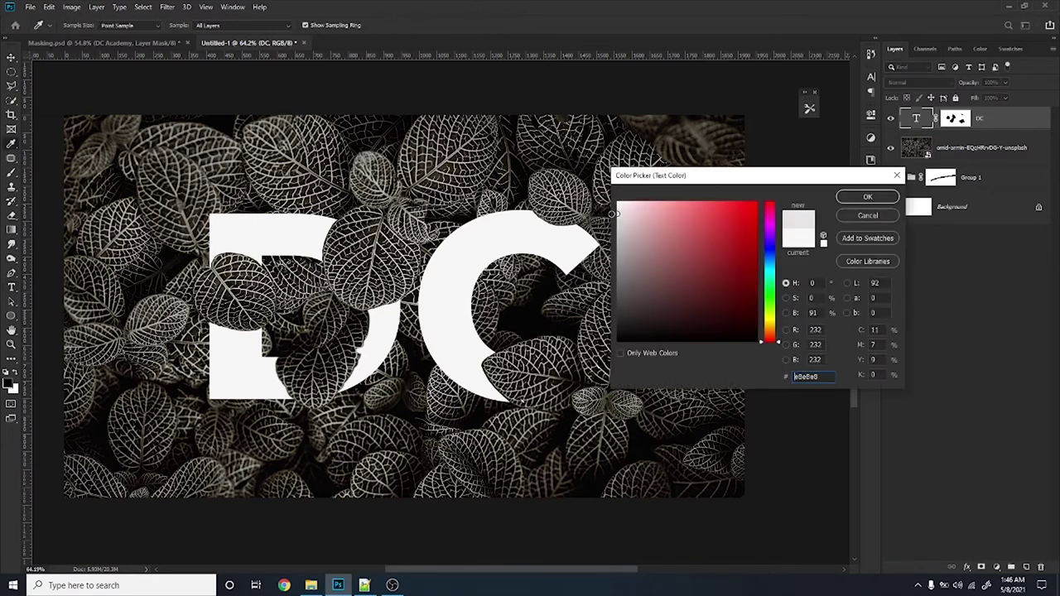
pyautogui.click(867, 197)
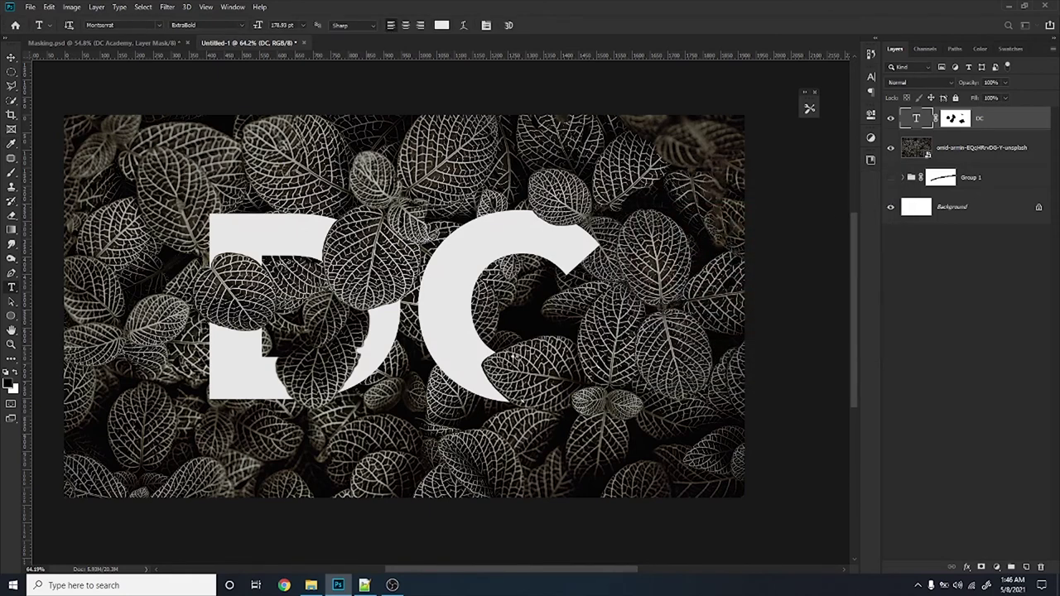
# Add a new empty Layer 1 at the top of the layer stack
pyautogui.scroll(-1, 601, 406)
pyautogui.scroll(-1, 601, 406)
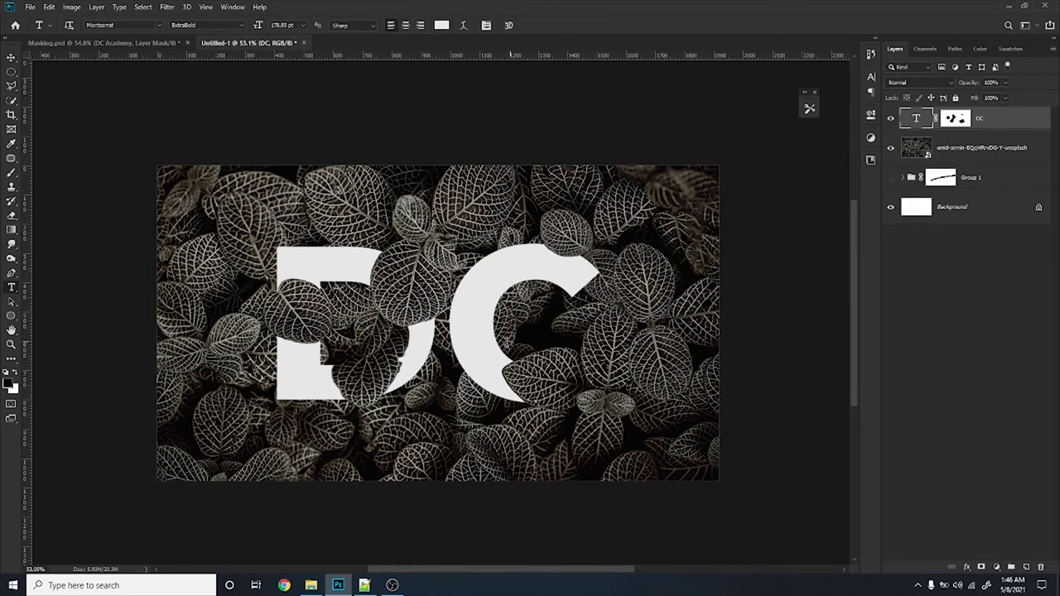
pyautogui.scroll(1, 351, 381)
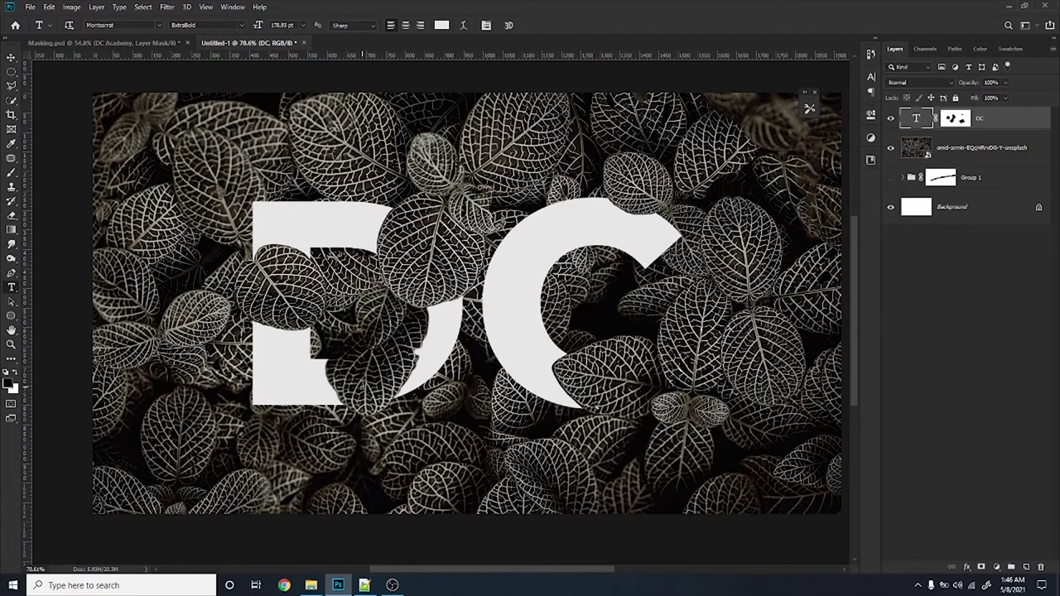
pyautogui.scroll(1, 372, 331)
pyautogui.scroll(1, 381, 306)
pyautogui.scroll(1, 387, 294)
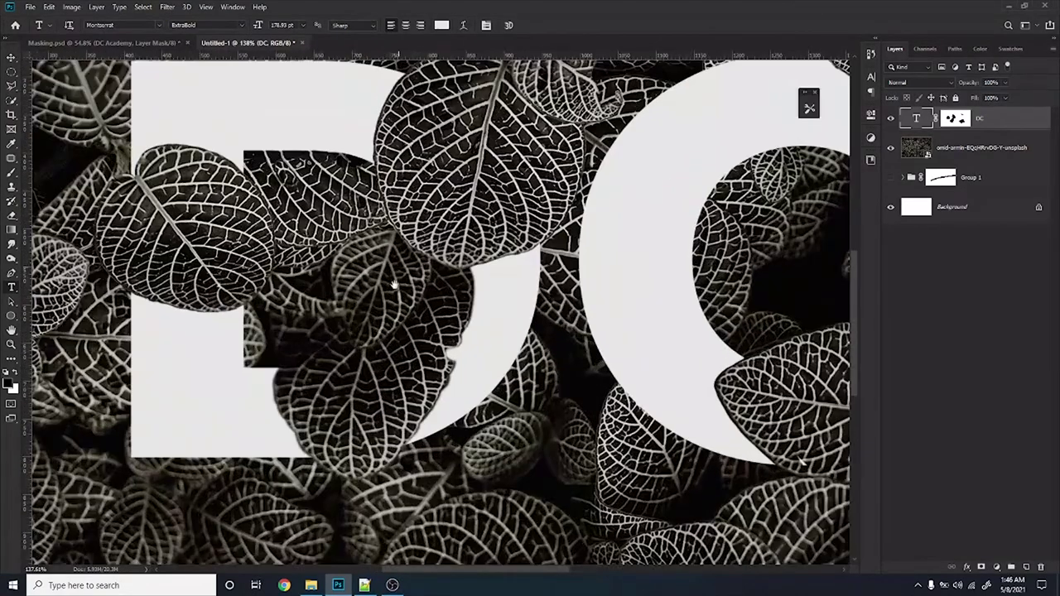
pyautogui.moveTo(394, 285); pyautogui.dragTo(386, 309)
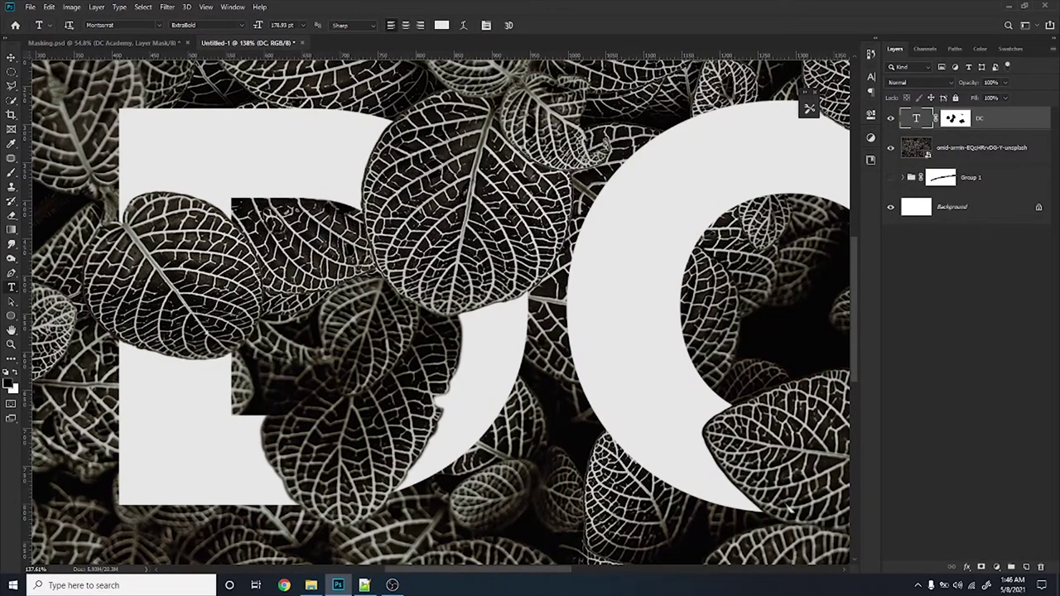
pyautogui.click(1025, 568)
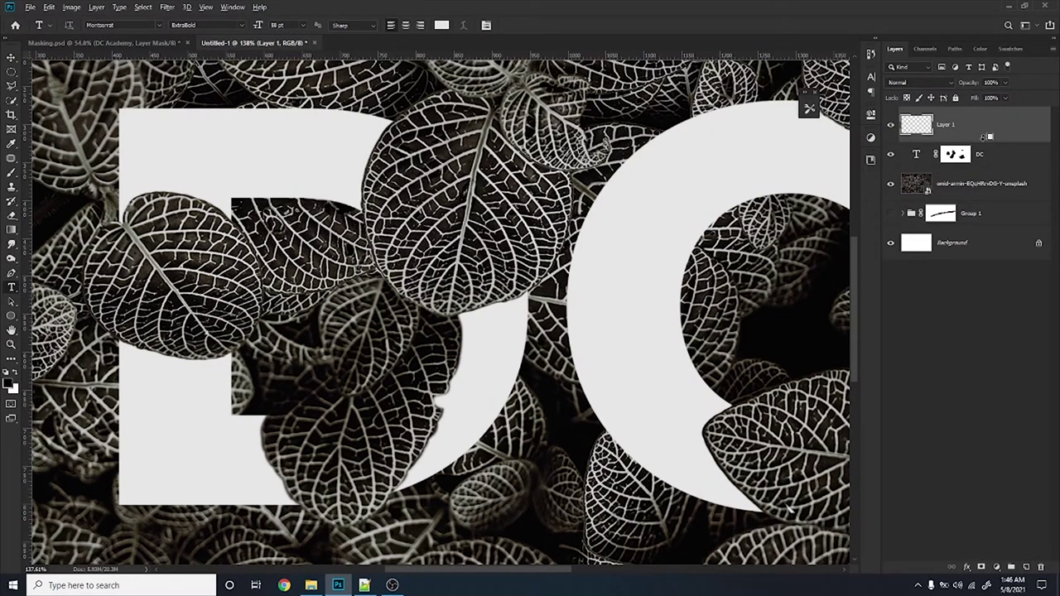
# Clip the empty Layer 1 to the masked DC text layer below it
pyautogui.keyDown('alt'); pyautogui.click(983, 137); pyautogui.keyUp('alt')
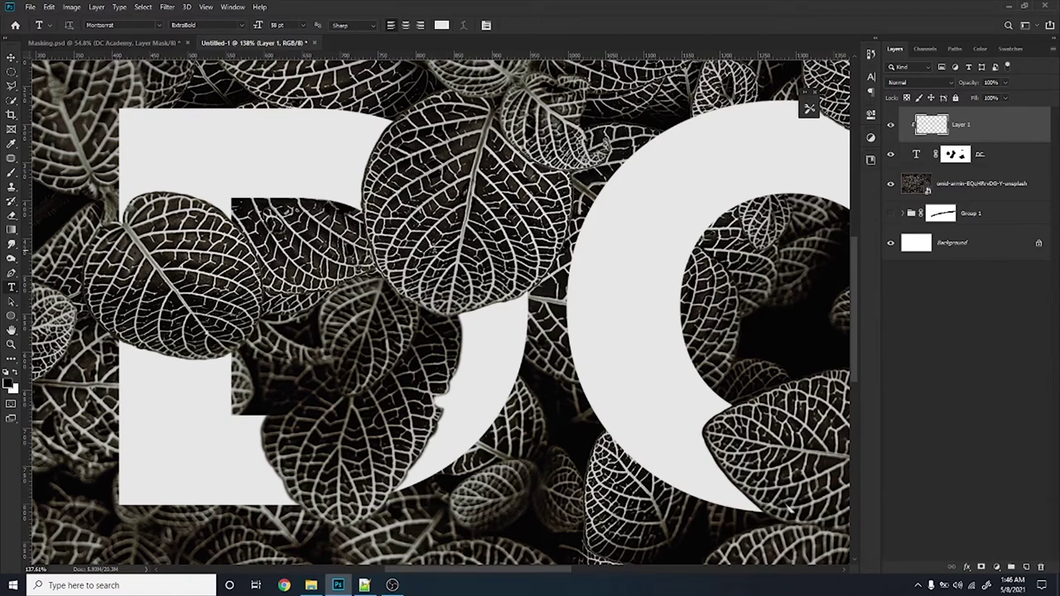
pyautogui.scroll(3, 50, 295)
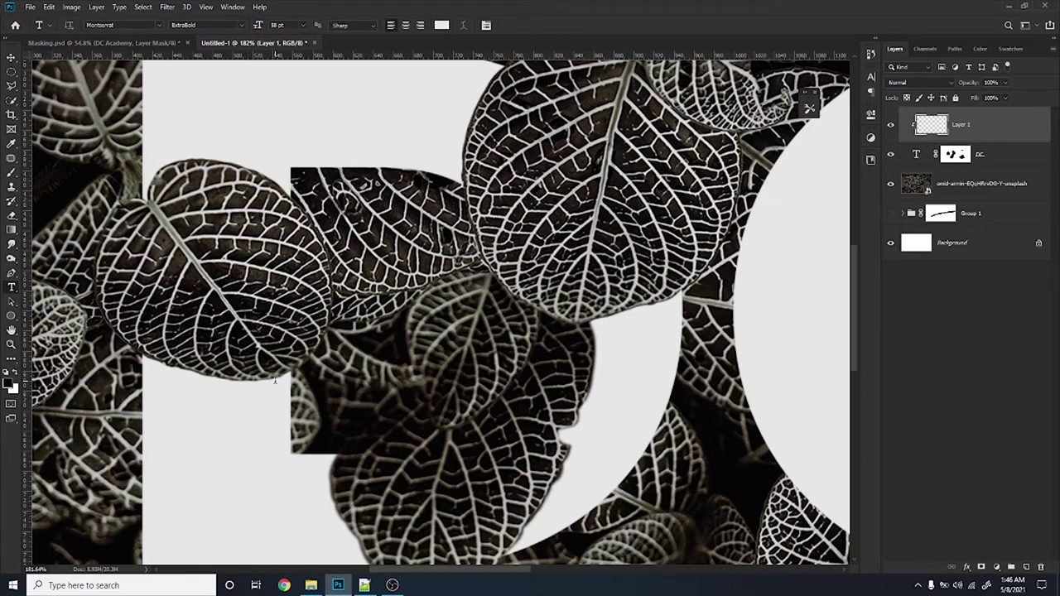
# Pick a soft brush sized for shading, trying and undoing a first shadow under the leaf
pyautogui.scroll(2, 193, 383)
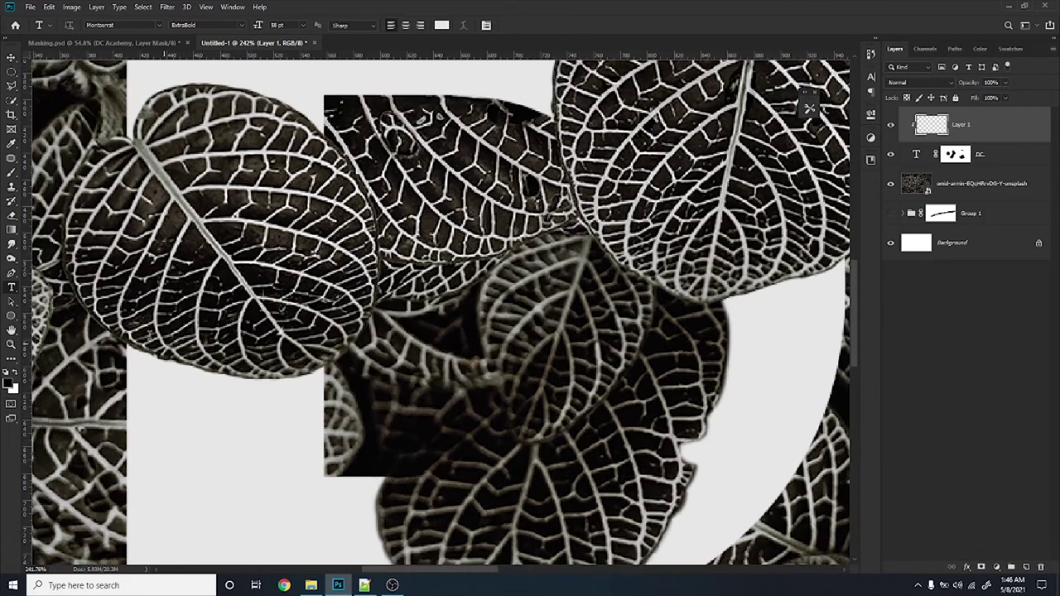
pyautogui.press('b')
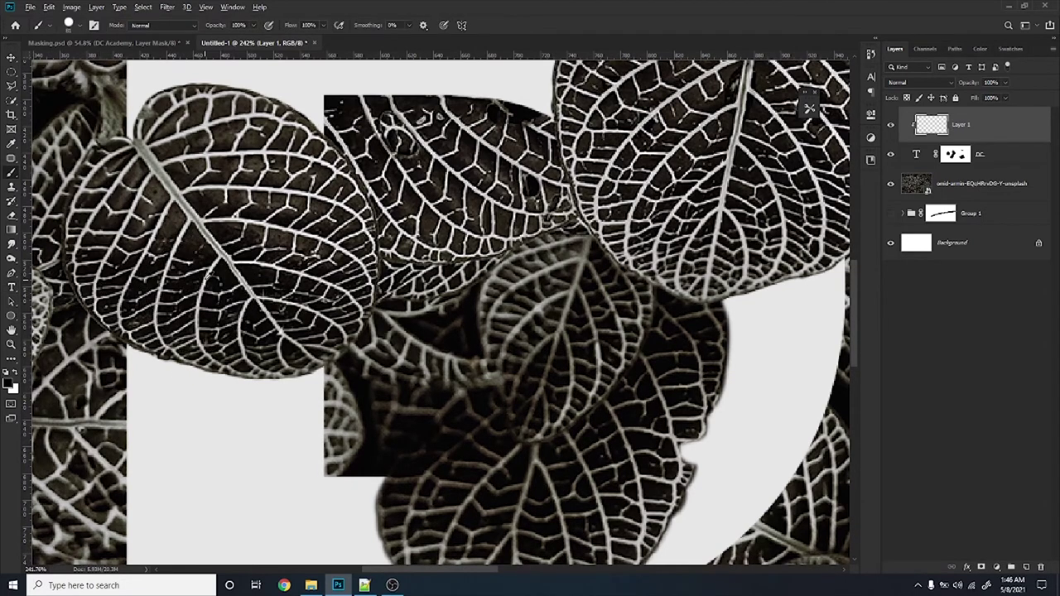
pyautogui.moveTo(205, 280); pyautogui.dragTo(195, 280)
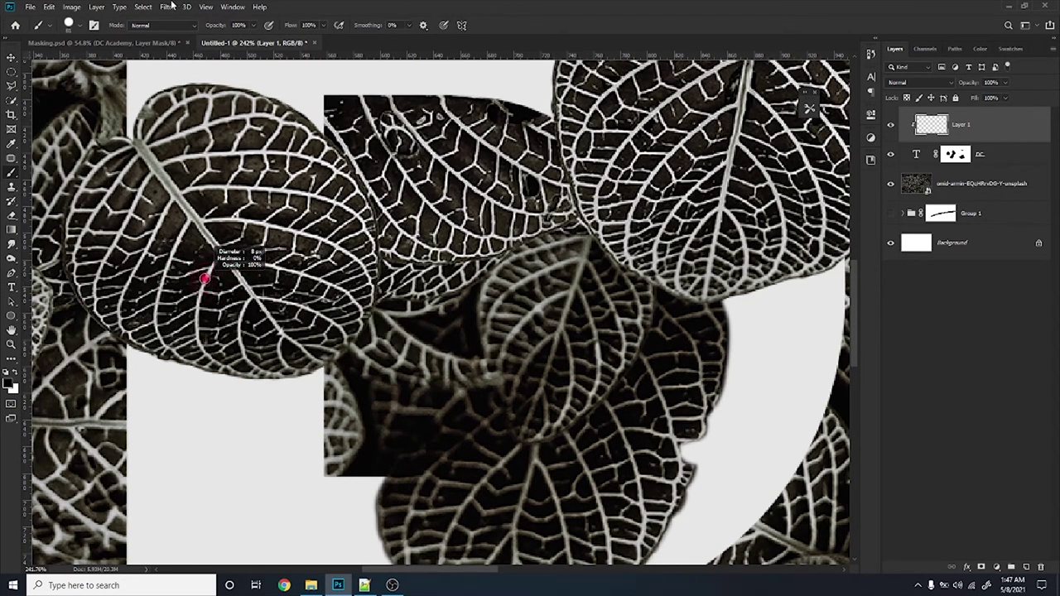
pyautogui.scroll(1, 180, 327)
pyautogui.moveTo(147, 323); pyautogui.dragTo(180, 327)
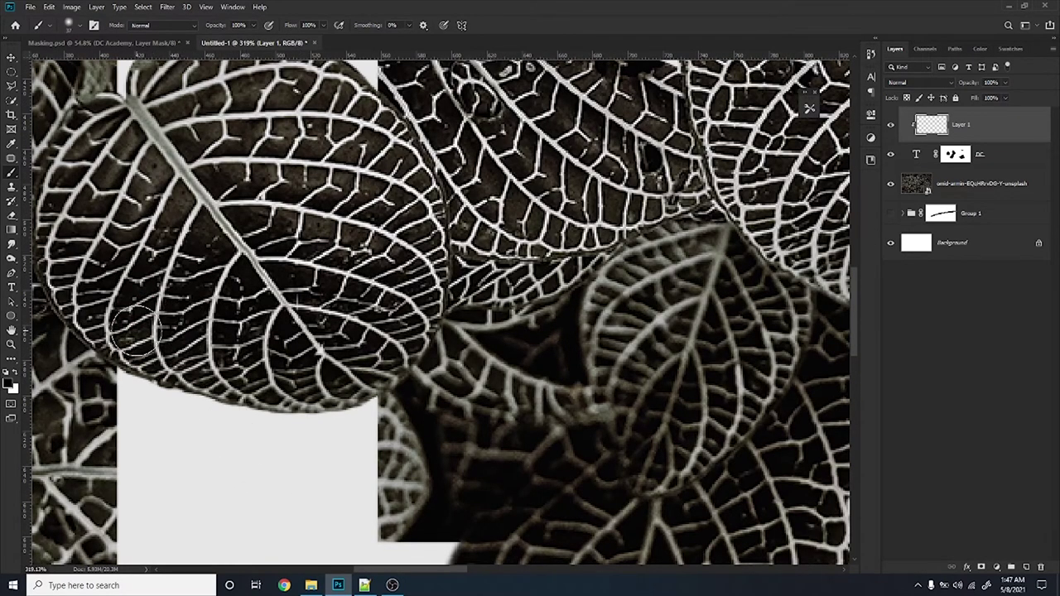
pyautogui.moveTo(142, 361); pyautogui.dragTo(418, 351)
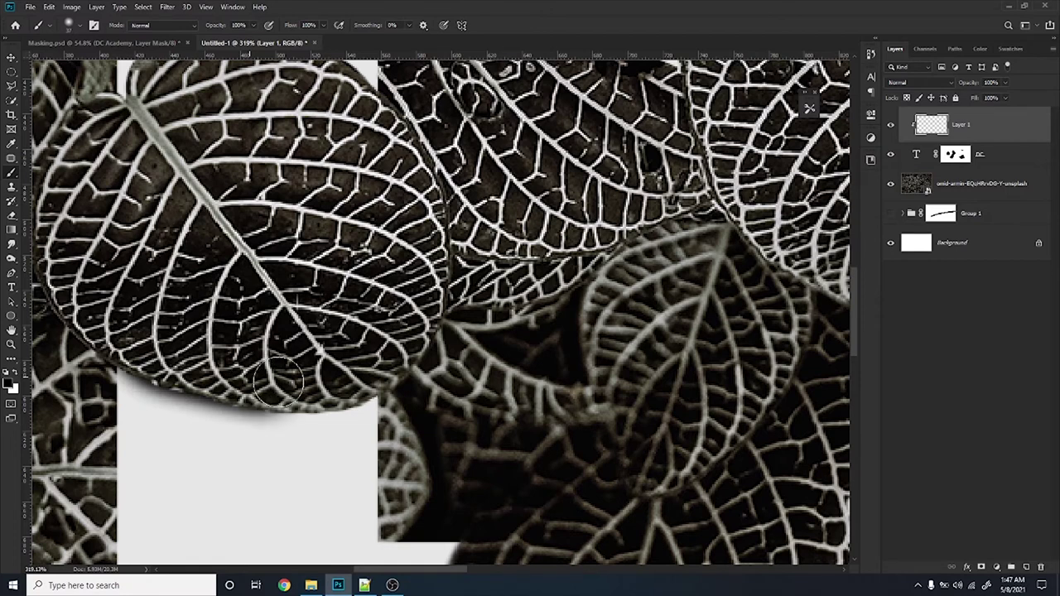
pyautogui.hotkey('ctrl', 'z')
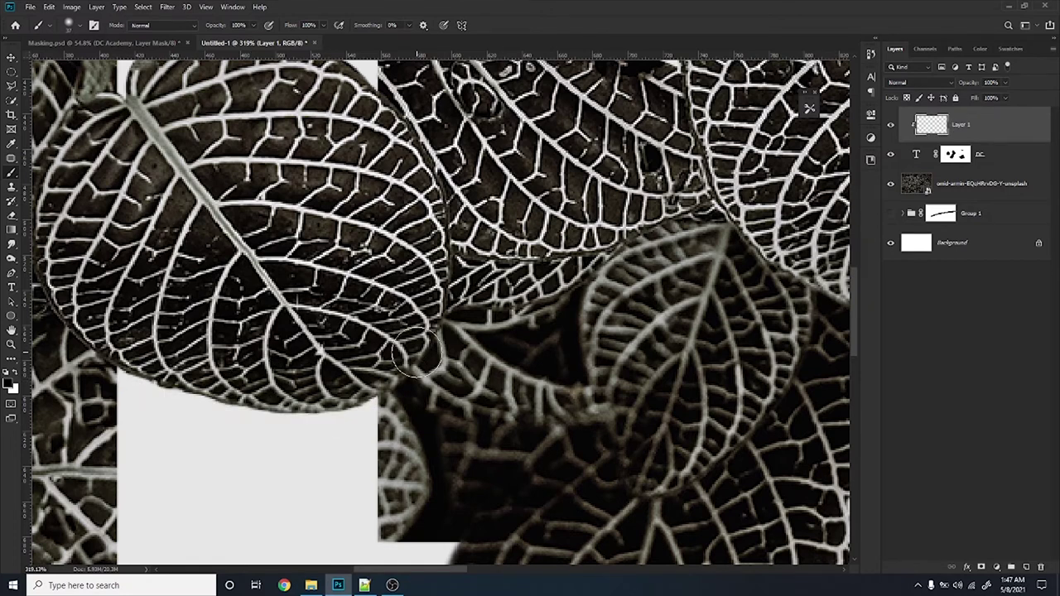
# Paint soft shadows along the leaf's lower-left and top-left edges and the right-hand leaf's left edge
pyautogui.moveTo(137, 352)
pyautogui.mouseDown()
pyautogui.moveTo(308, 377)
pyautogui.moveTo(456, 340)
pyautogui.mouseUp()
pyautogui.scroll(5, 430, 481)
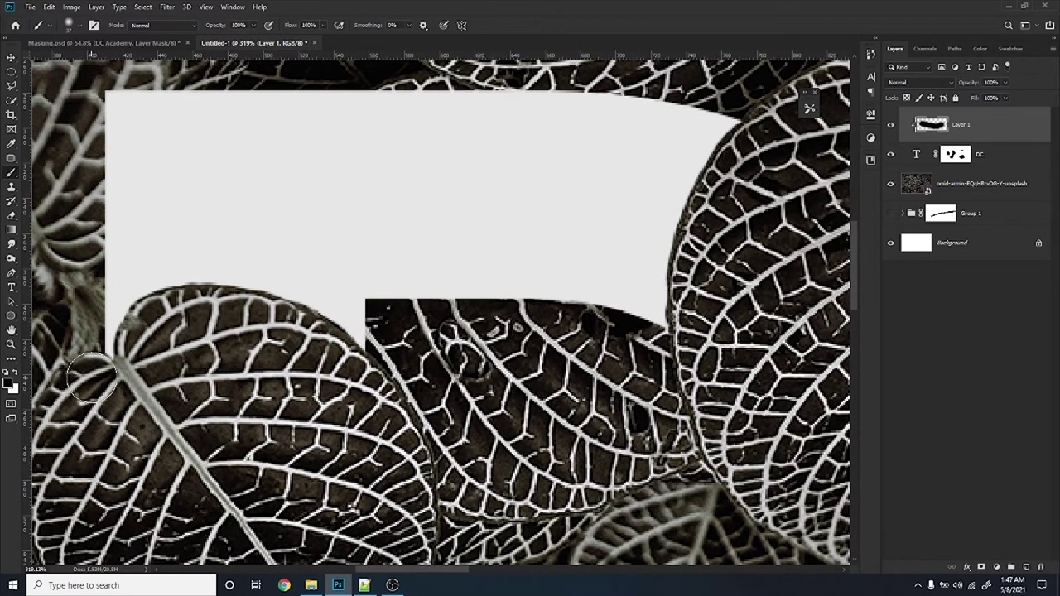
pyautogui.moveTo(122, 377)
pyautogui.mouseDown()
pyautogui.moveTo(120, 352)
pyautogui.moveTo(137, 331)
pyautogui.moveTo(179, 319)
pyautogui.moveTo(238, 319)
pyautogui.moveTo(320, 349)
pyautogui.mouseUp()
pyautogui.moveTo(598, 400); pyautogui.dragTo(399, 441)
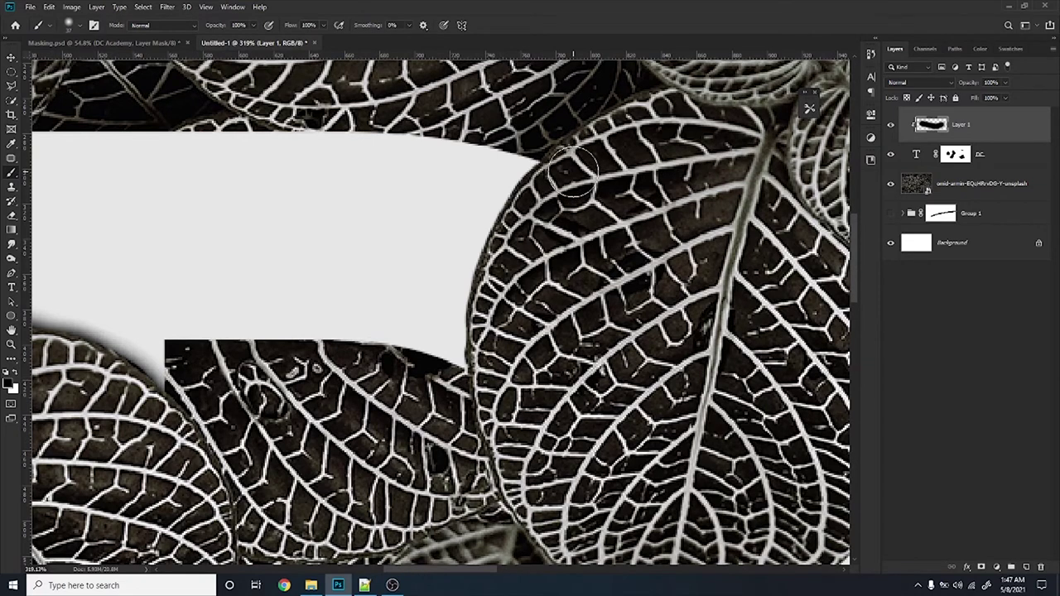
pyautogui.moveTo(571, 170); pyautogui.dragTo(476, 356)
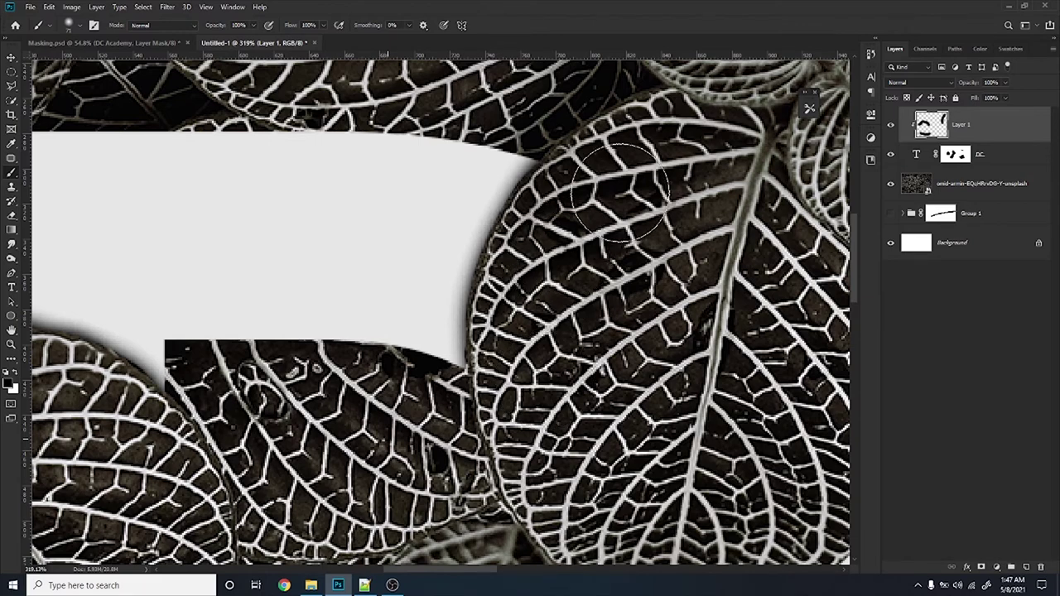
pyautogui.moveTo(572, 166); pyautogui.dragTo(468, 339)
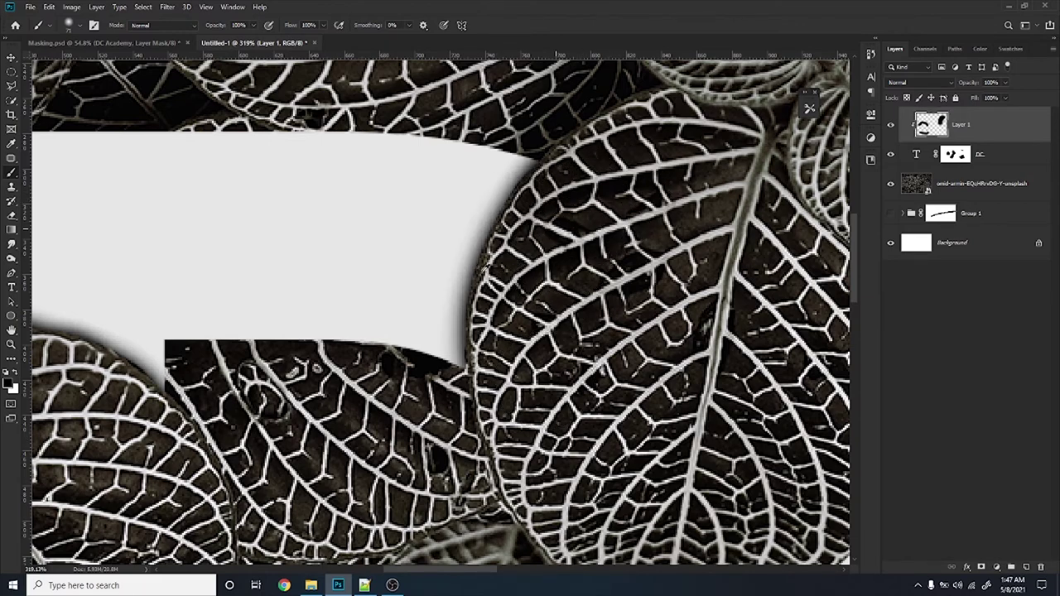
pyautogui.scroll(-2, 458, 284)
pyautogui.scroll(-1, 458, 284)
pyautogui.scroll(2, 603, 425)
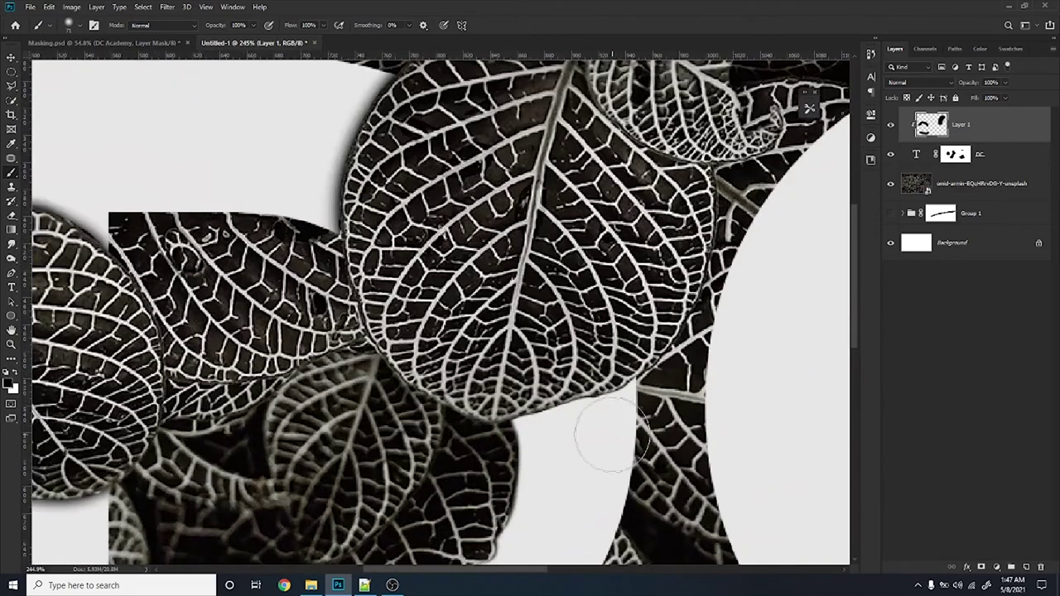
# Shade the central leaf's bottom and lower-right edges, undoing a stray right-edge stroke
pyautogui.moveTo(505, 418); pyautogui.dragTo(613, 406)
pyautogui.moveTo(585, 344); pyautogui.dragTo(629, 389)
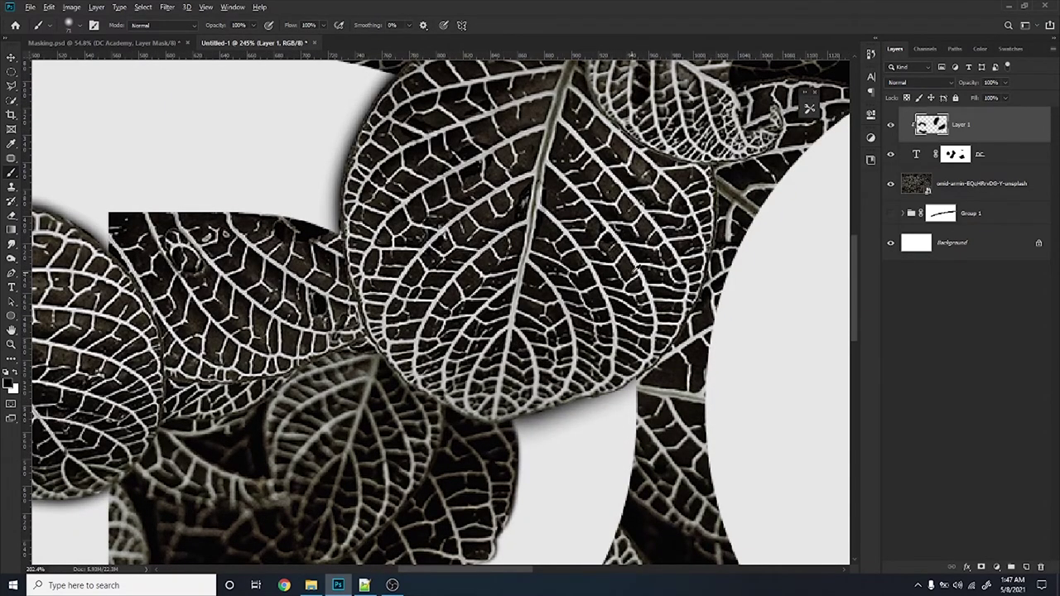
pyautogui.scroll(-1, 608, 323)
pyautogui.scroll(-3, 614, 317)
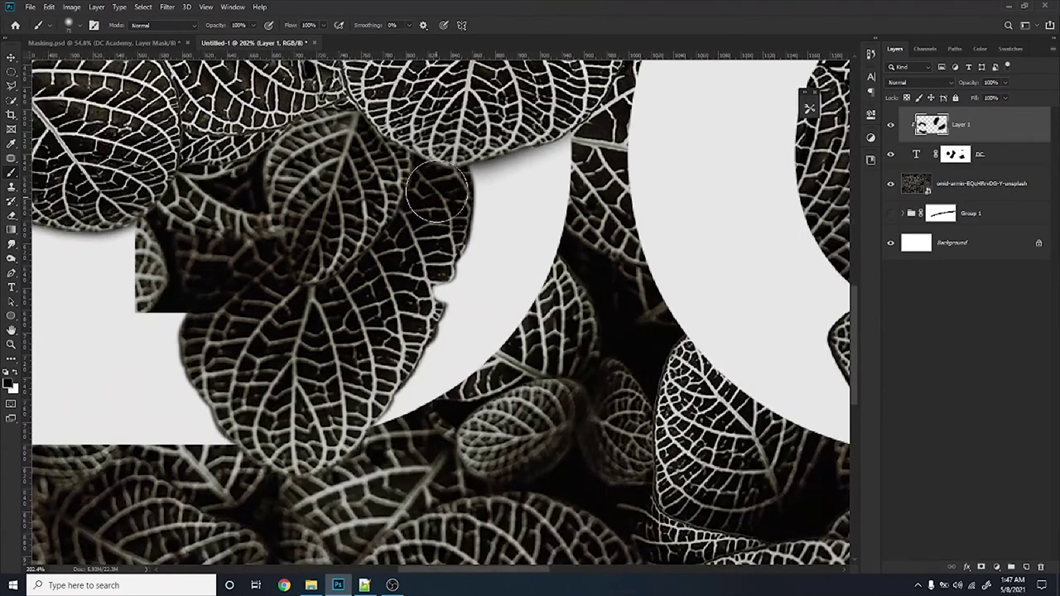
pyautogui.moveTo(441, 207); pyautogui.dragTo(340, 390)
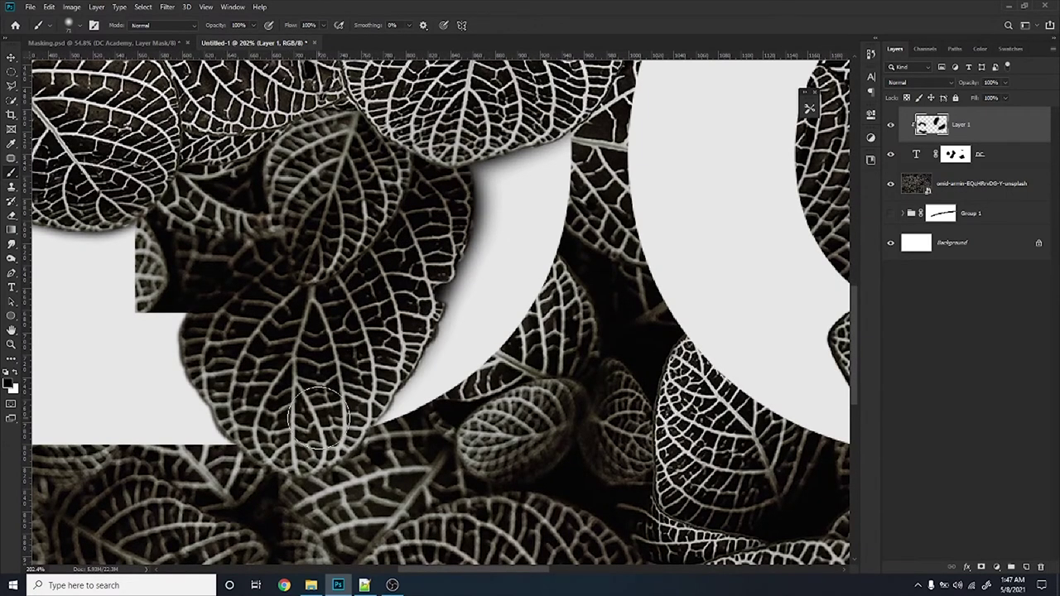
pyautogui.hotkey('ctrl', 'z')
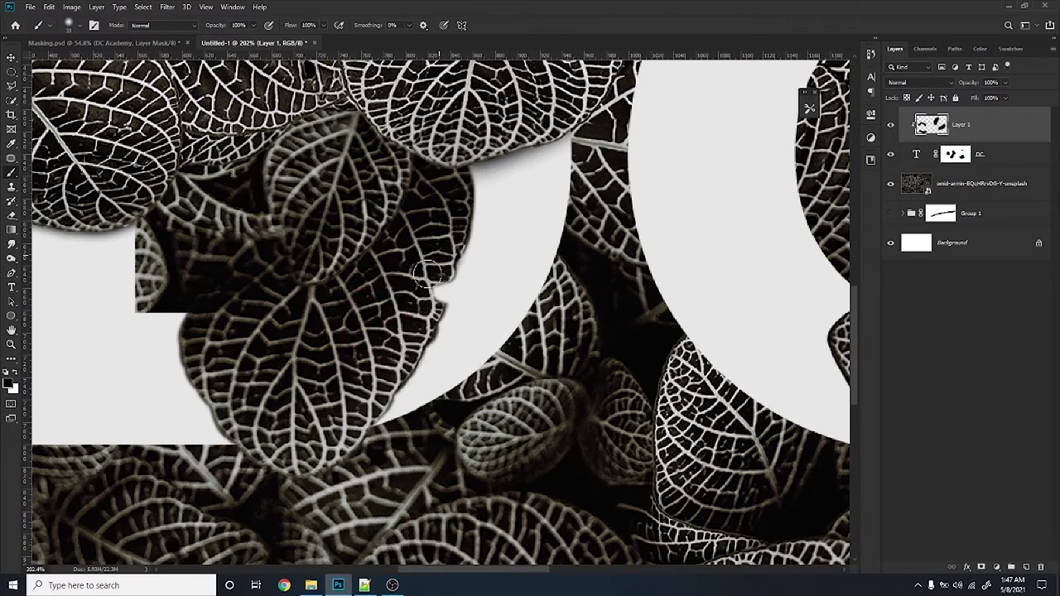
# With a broader soft brush, shadow the leaf edge along the D's inner crescent
pyautogui.moveTo(382, 323); pyautogui.dragTo(420, 336)
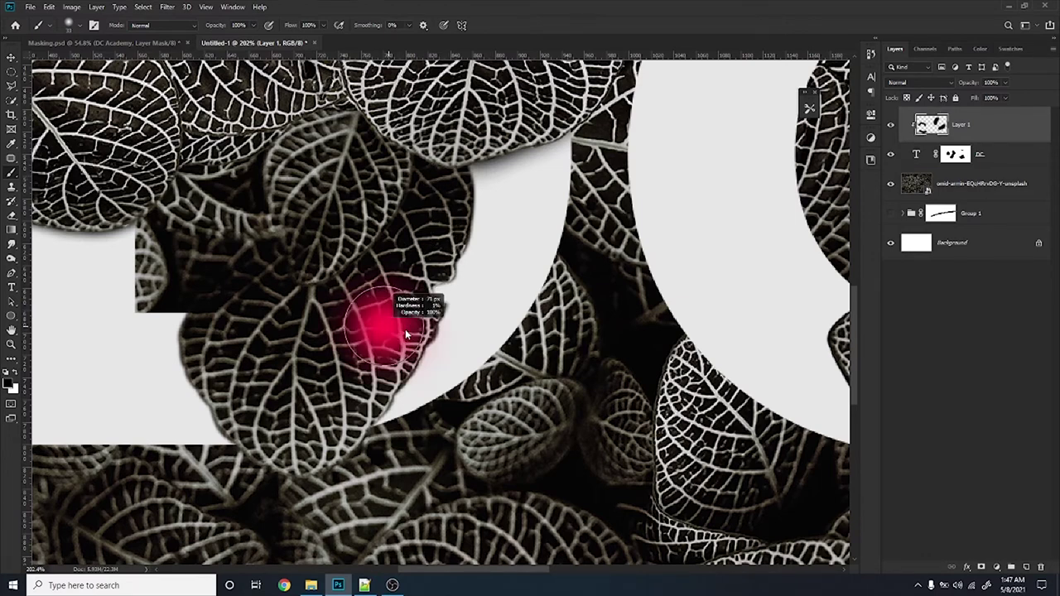
pyautogui.moveTo(468, 190); pyautogui.dragTo(436, 303)
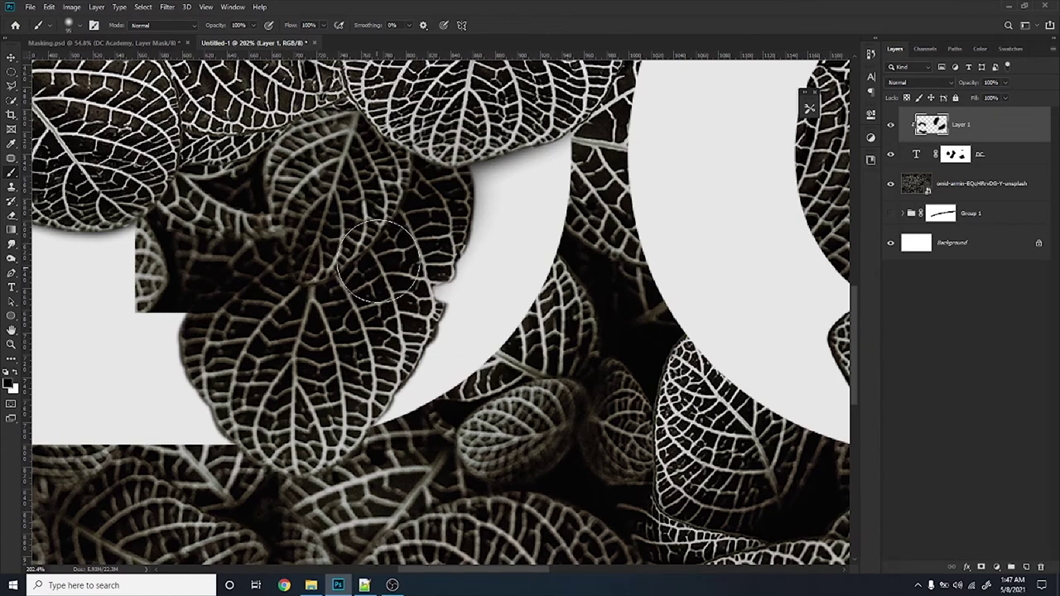
pyautogui.moveTo(418, 340)
pyautogui.mouseDown()
pyautogui.moveTo(344, 377)
pyautogui.moveTo(311, 419)
pyautogui.mouseUp()
pyautogui.moveTo(348, 248)
pyautogui.mouseDown()
pyautogui.moveTo(414, 199)
pyautogui.moveTo(407, 210)
pyautogui.mouseUp()
pyautogui.hotkey('ctrl', '0')
pyautogui.moveTo(441, 359); pyautogui.dragTo(403, 414)
pyautogui.scroll(2, 403, 414)
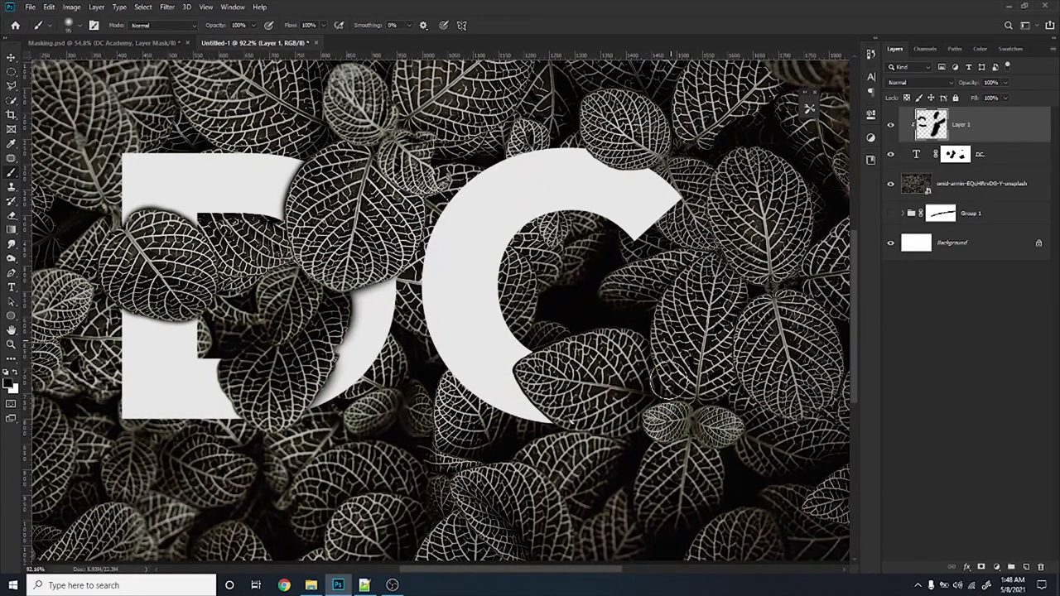
# Undo a stray stroke on the C and return to brush painting on Layer 1
pyautogui.scroll(2, 538, 431)
pyautogui.scroll(1, 530, 397)
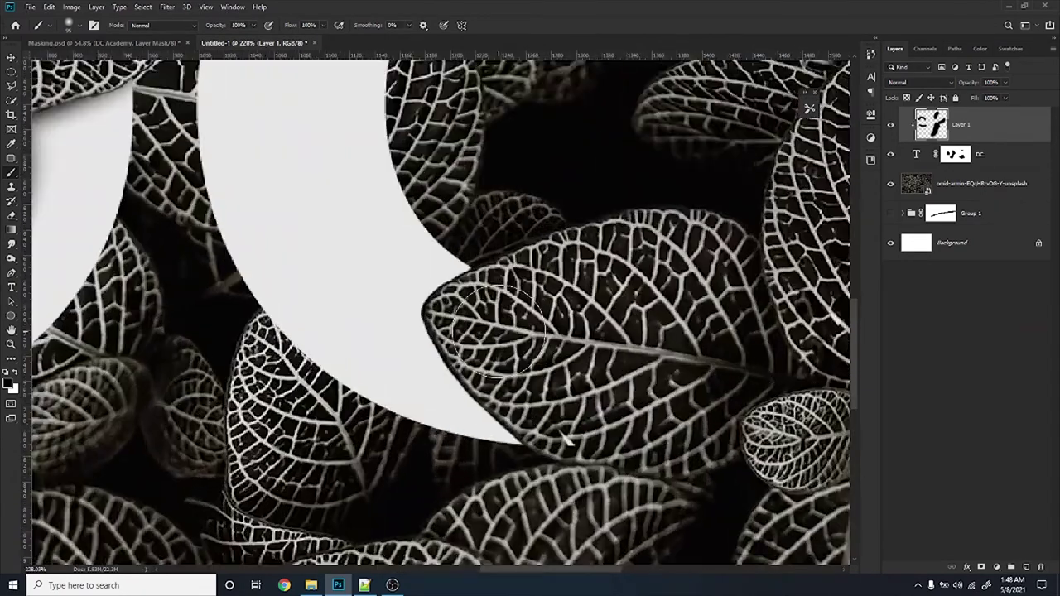
pyautogui.scroll(1, 516, 349)
pyautogui.moveTo(463, 285)
pyautogui.mouseDown()
pyautogui.moveTo(431, 364)
pyautogui.moveTo(497, 435)
pyautogui.moveTo(562, 404)
pyautogui.mouseUp()
pyautogui.hotkey('ctrl', 'z')
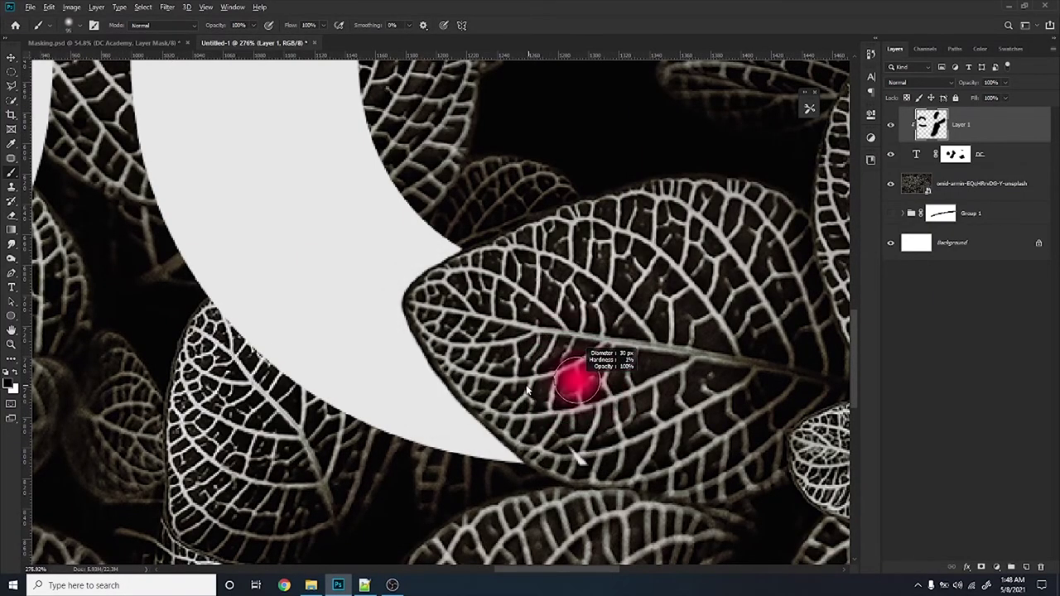
pyautogui.click(952, 155)
pyautogui.press('a')
pyautogui.press('b')
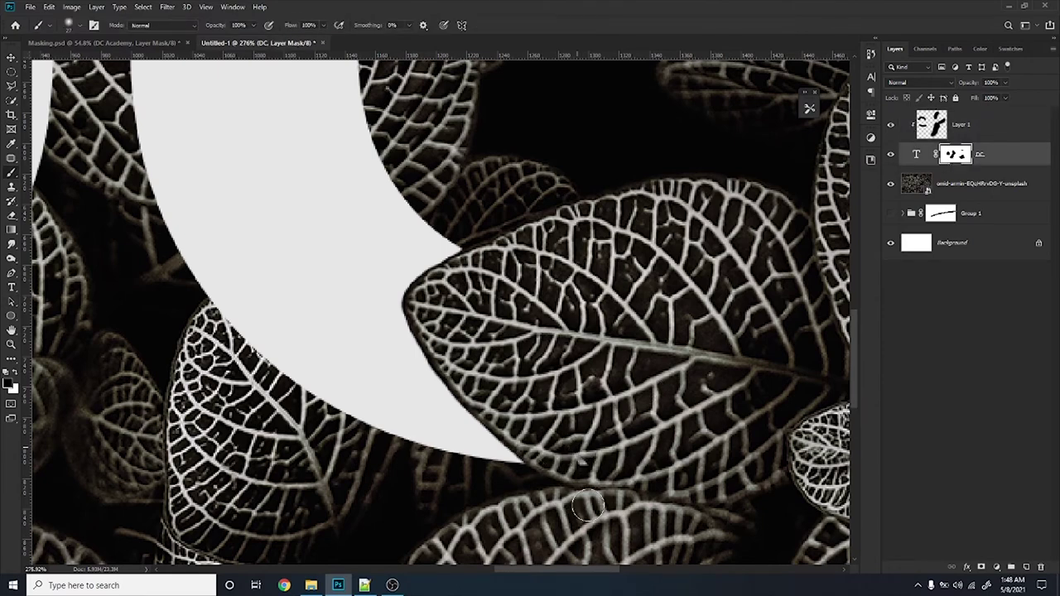
pyautogui.click(938, 128)
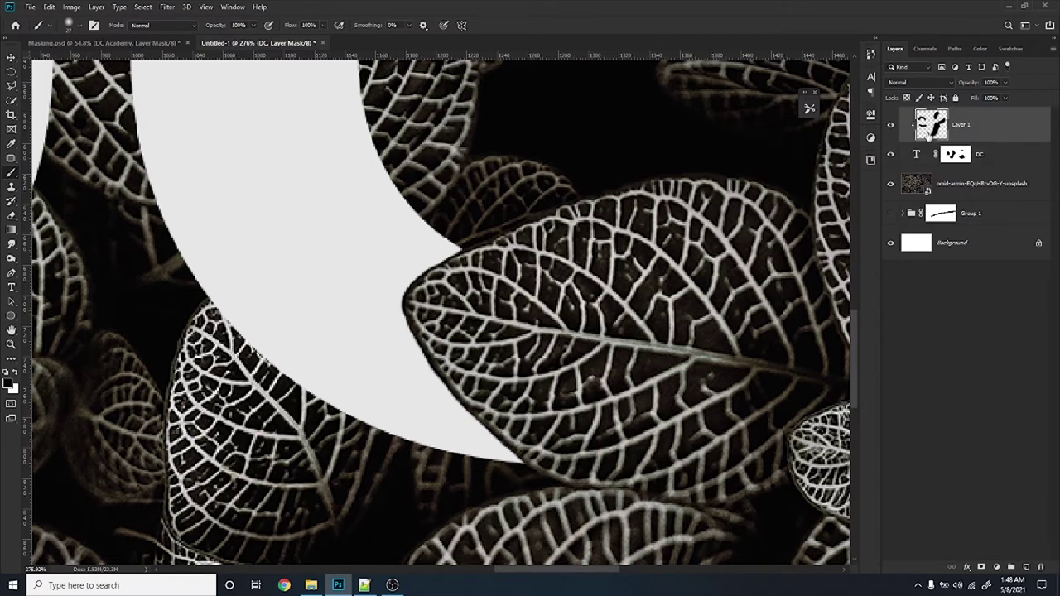
# Set a soft 31 px brush and shade the leaf's lower-left edge over the C
pyautogui.keyDown('alt'); pyautogui.rightClick(509, 354); pyautogui.keyUp('alt')
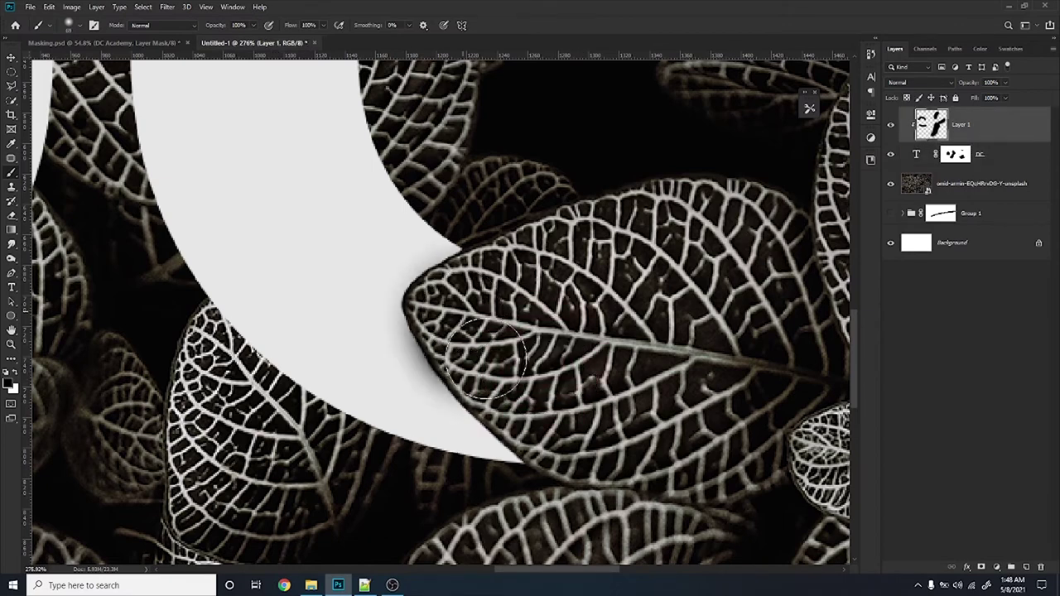
pyautogui.moveTo(462, 311); pyautogui.dragTo(517, 451)
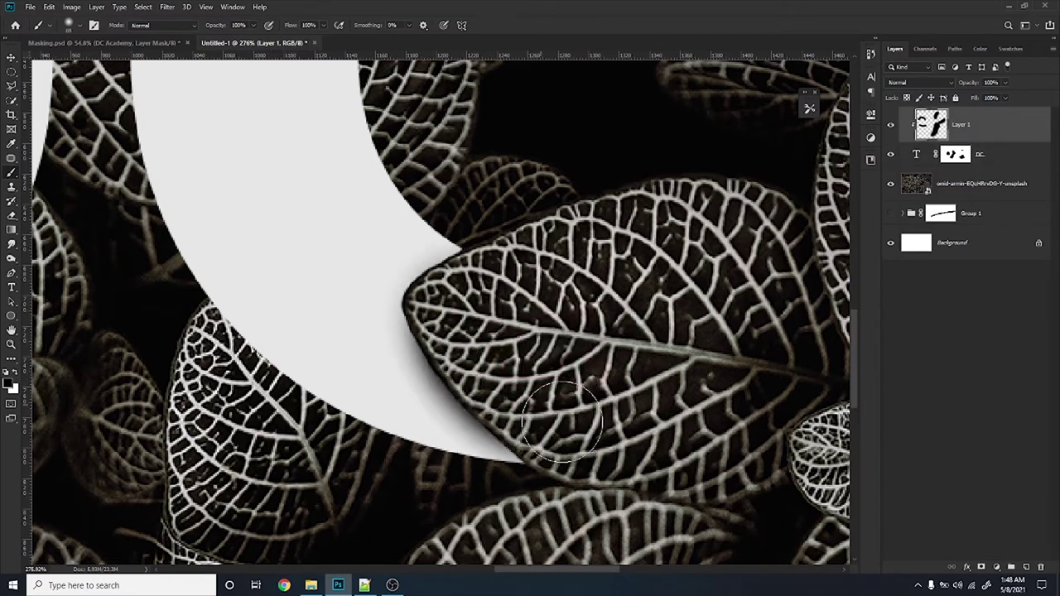
pyautogui.keyDown('alt'); pyautogui.rightClick(603, 348); pyautogui.keyUp('alt')
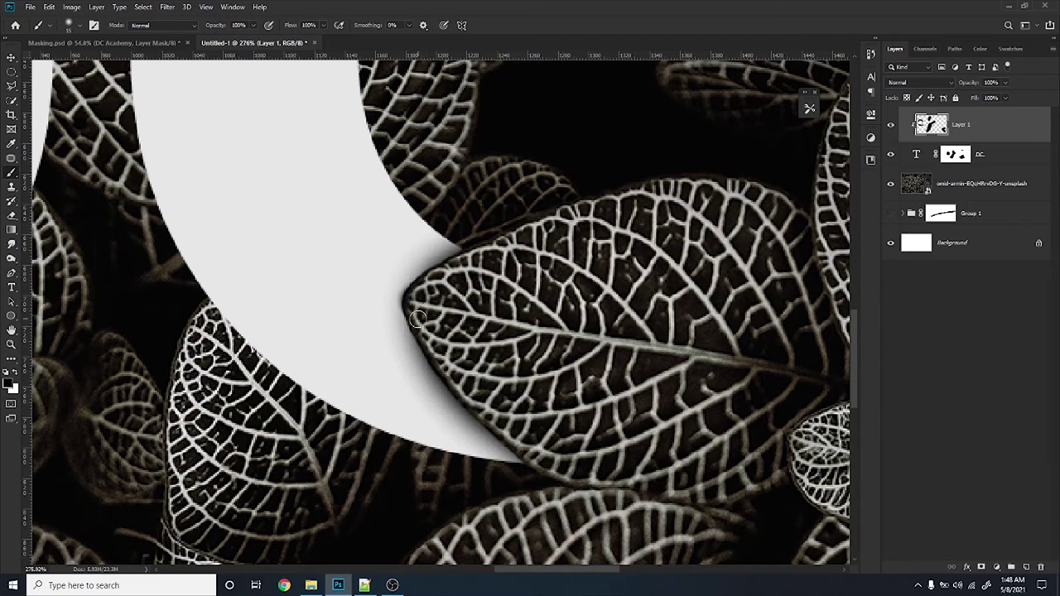
pyautogui.keyDown('alt'); pyautogui.rightClick(424, 305); pyautogui.keyUp('alt')
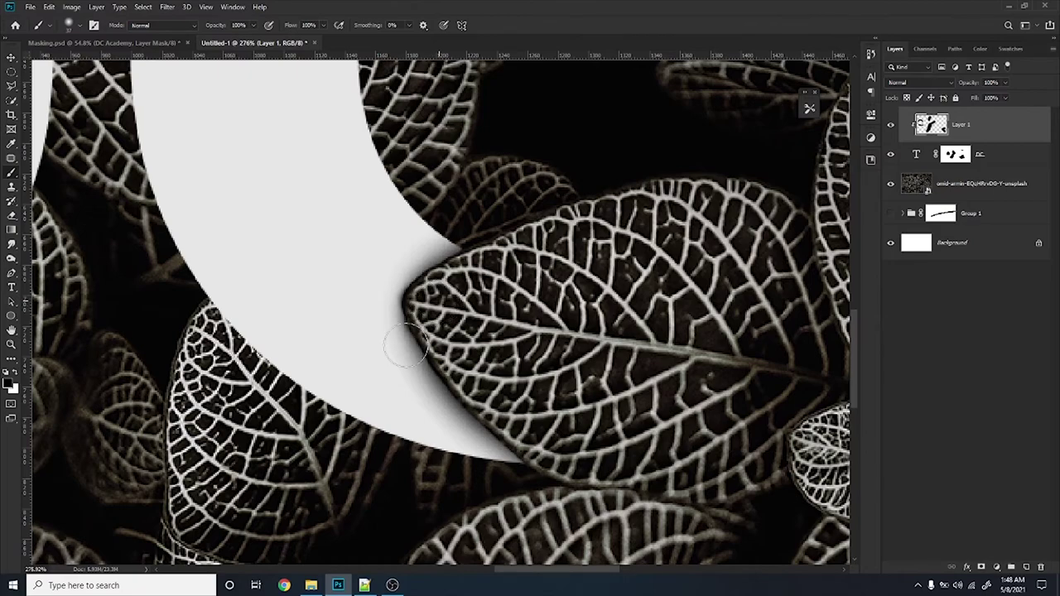
pyautogui.scroll(-3, 387, 383)
pyautogui.scroll(-3, 386, 388)
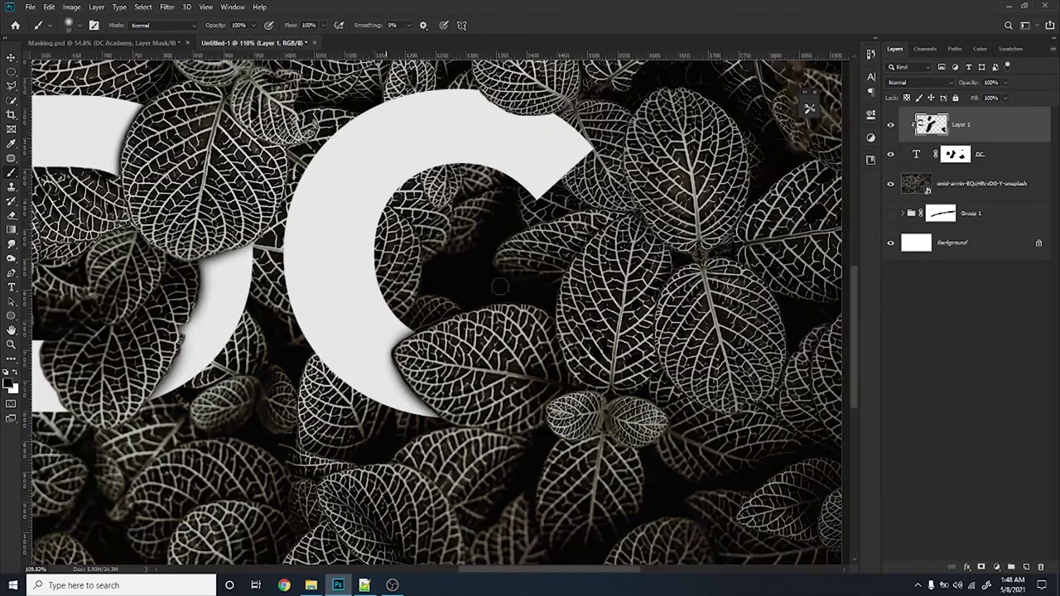
pyautogui.scroll(3, 386, 387)
pyautogui.scroll(2, 427, 211)
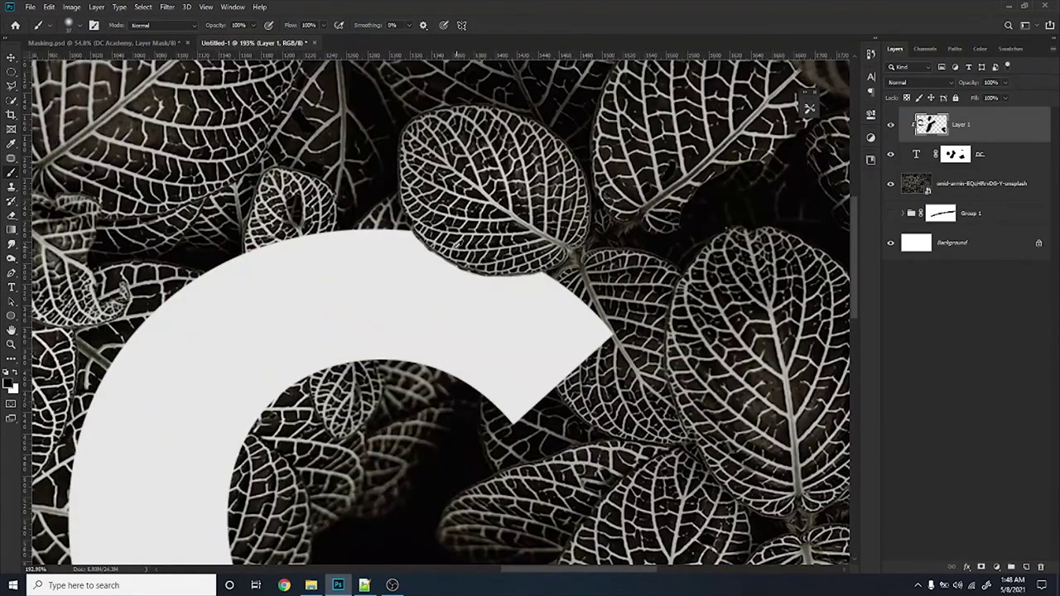
pyautogui.scroll(2, 426, 211)
# Shade the leaf's lower edge lying across the C's top arc
pyautogui.moveTo(410, 236); pyautogui.dragTo(559, 248)
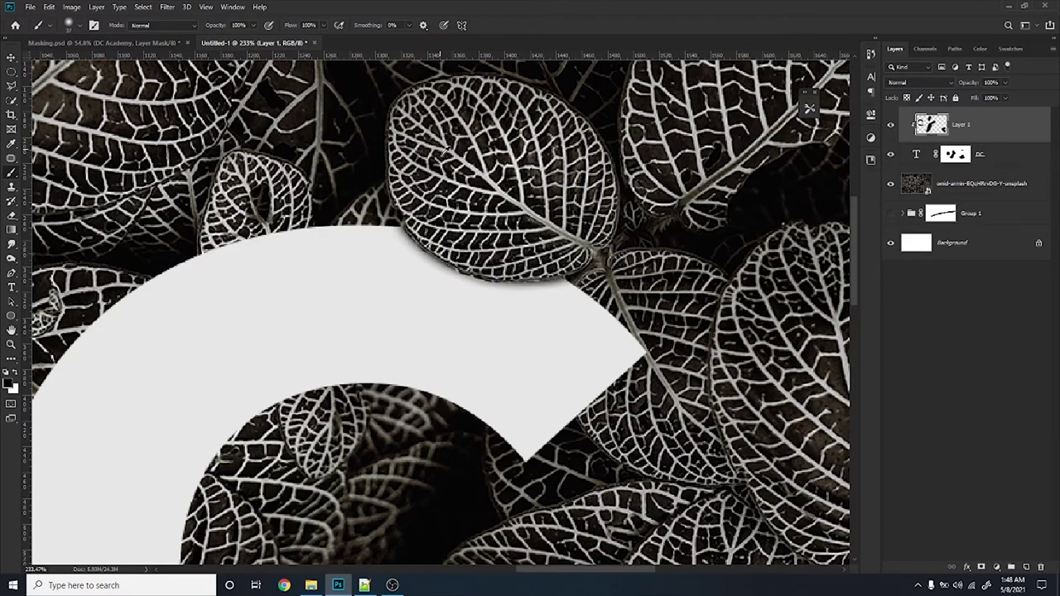
pyautogui.keyDown('alt'); pyautogui.scroll(-3, 452, 184); pyautogui.keyUp('alt')
pyautogui.keyDown('alt'); pyautogui.scroll(-1, 488, 415); pyautogui.keyUp('alt')
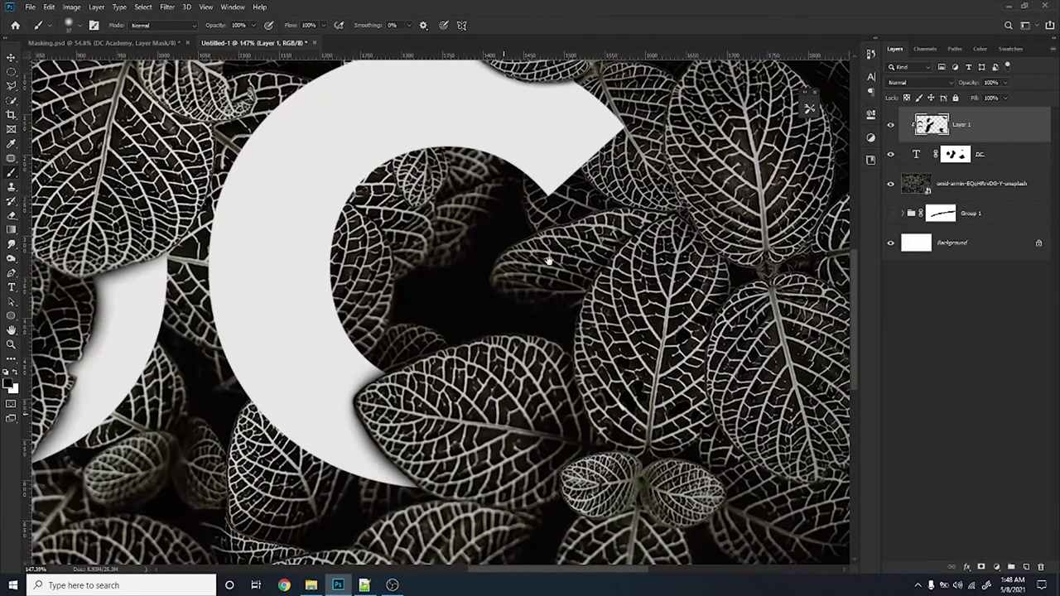
pyautogui.keyDown('alt'); pyautogui.scroll(-1, 546, 381); pyautogui.keyUp('alt')
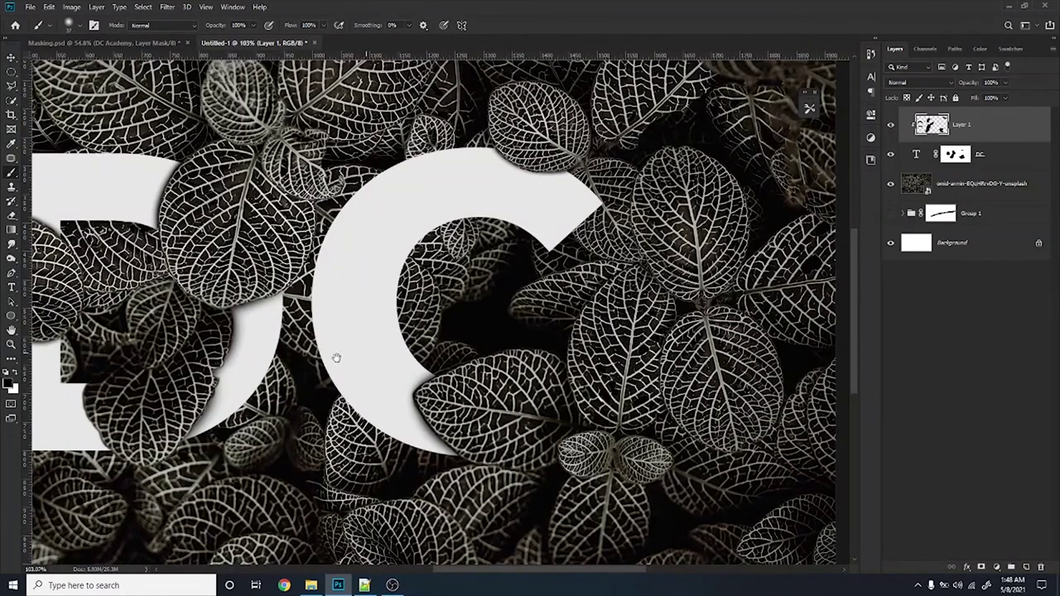
pyautogui.moveTo(337, 357); pyautogui.dragTo(557, 381)
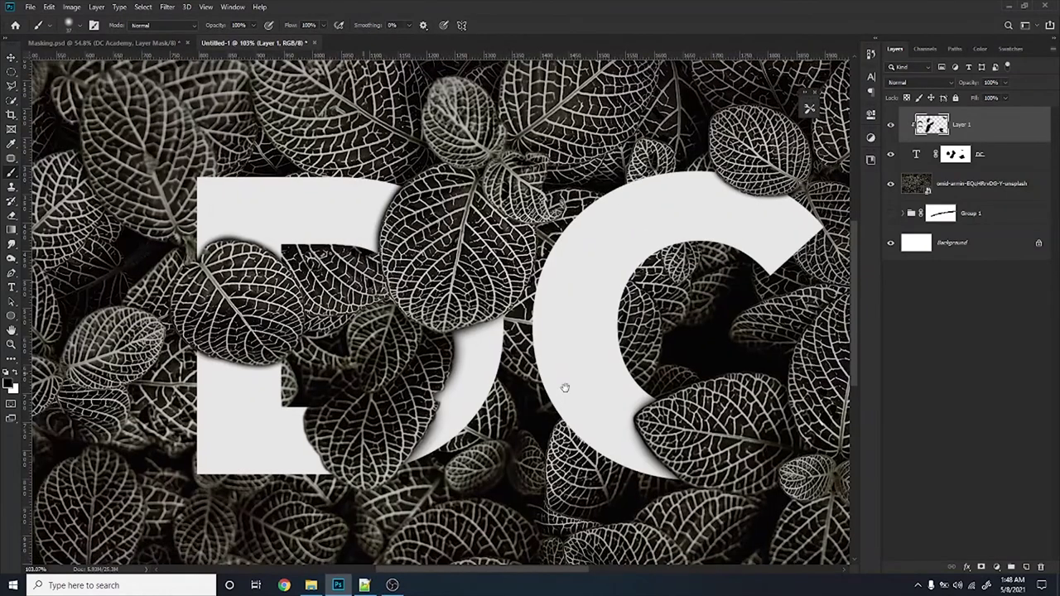
# Switch Layer 1's blend mode to Darken and drag its Fill down to 61%
pyautogui.click(948, 83)
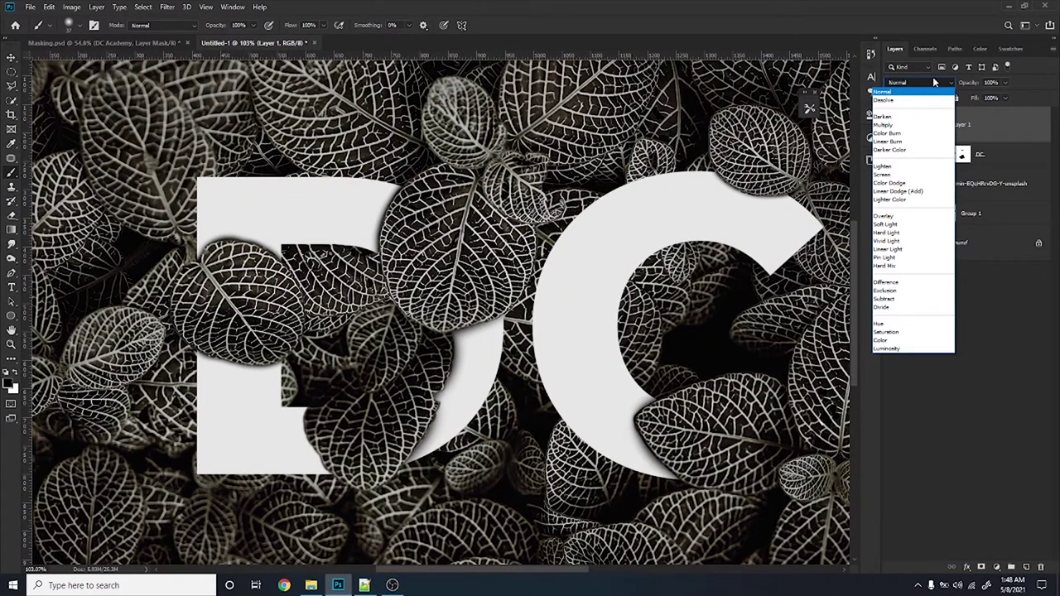
pyautogui.click(944, 116)
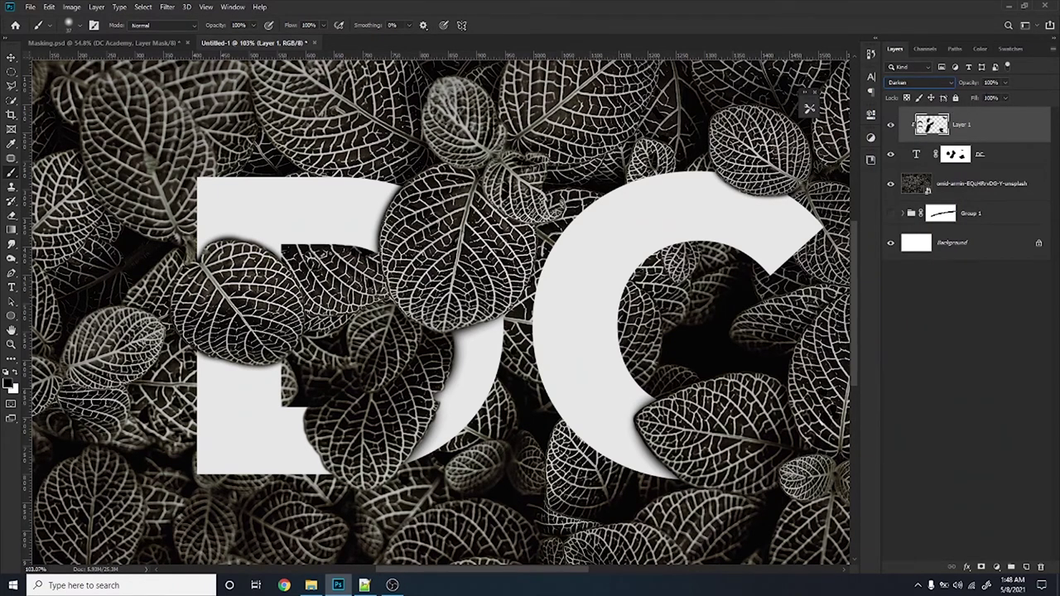
pyautogui.click(1004, 97)
pyautogui.moveTo(995, 116); pyautogui.dragTo(986, 118)
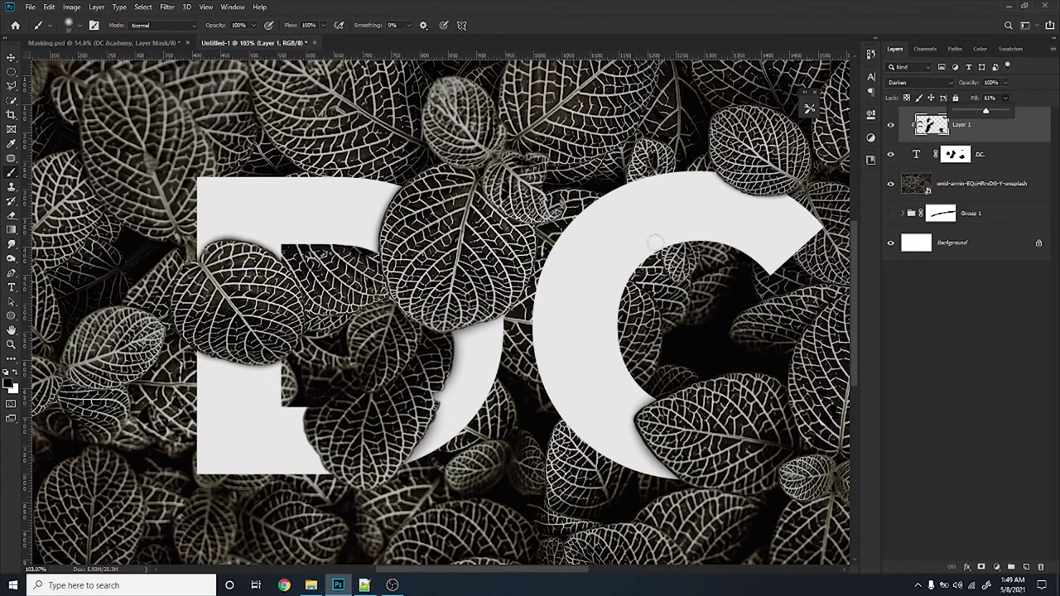
pyautogui.click(11, 58)
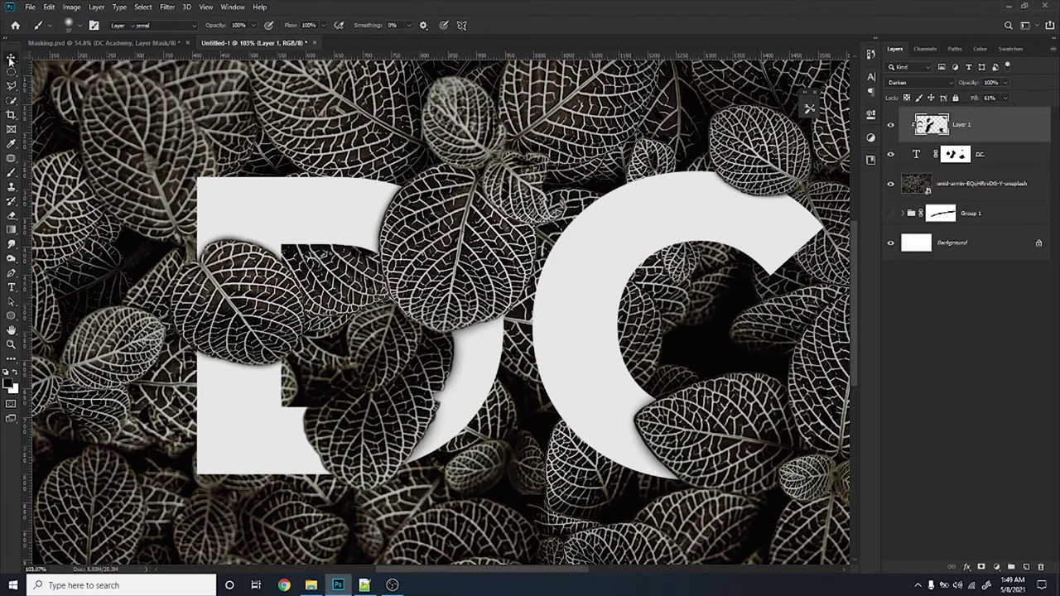
# Select the DC text layer, target its text thumbnail with Ctrl+2, and open its Layer Style
pyautogui.scroll(-2, 253, 371)
pyautogui.scroll(-2, 264, 377)
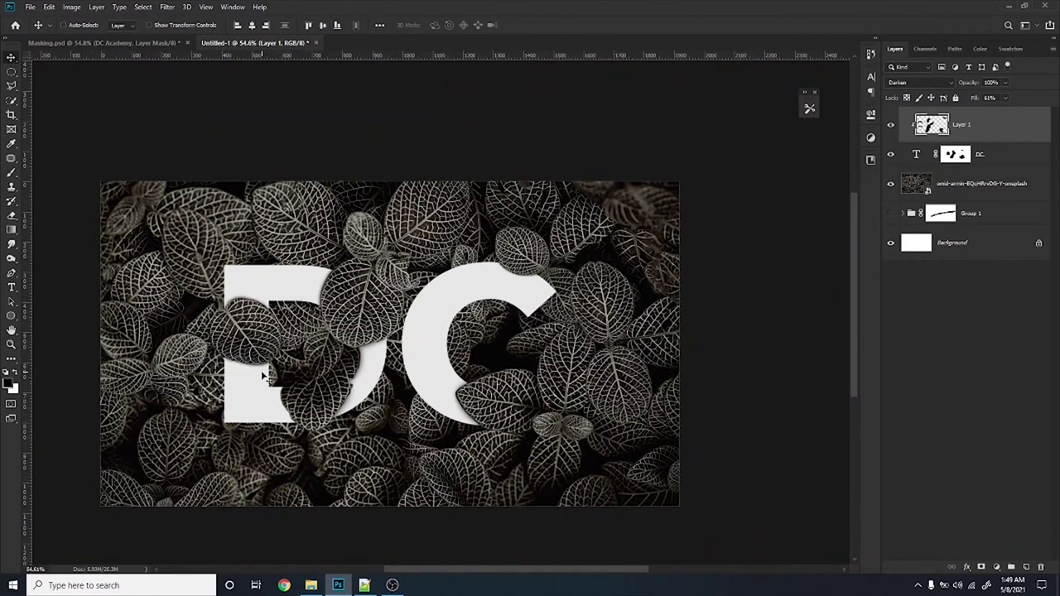
pyautogui.scroll(-1, 362, 397)
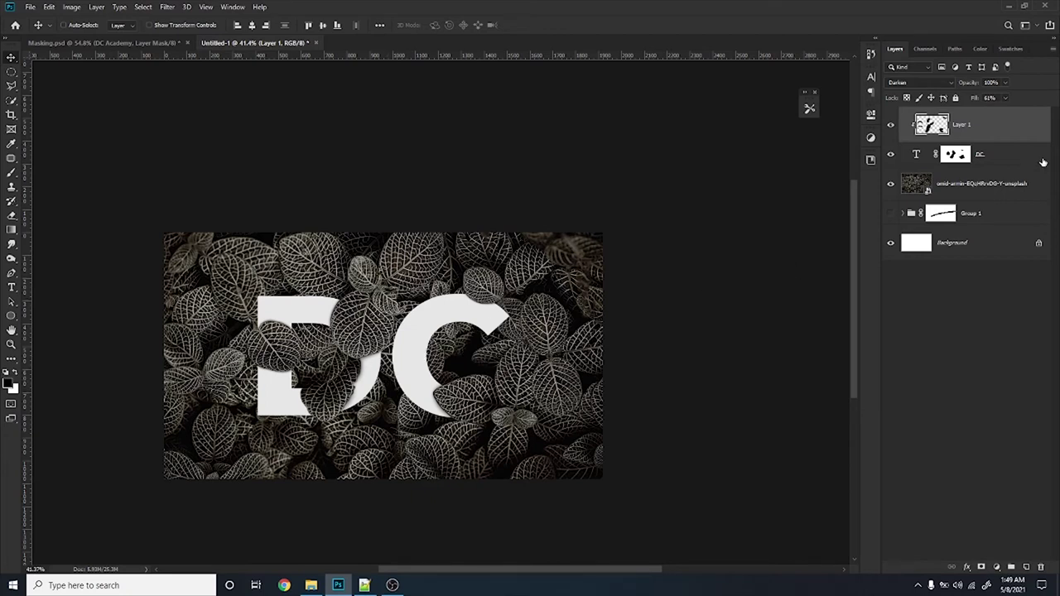
pyautogui.click(1019, 173)
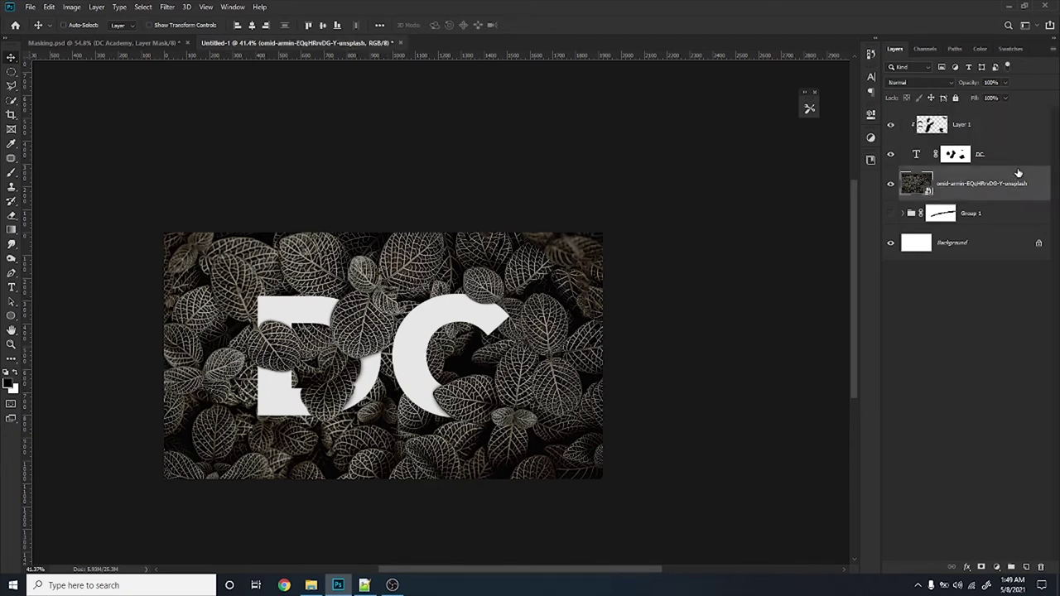
pyautogui.click(1026, 161)
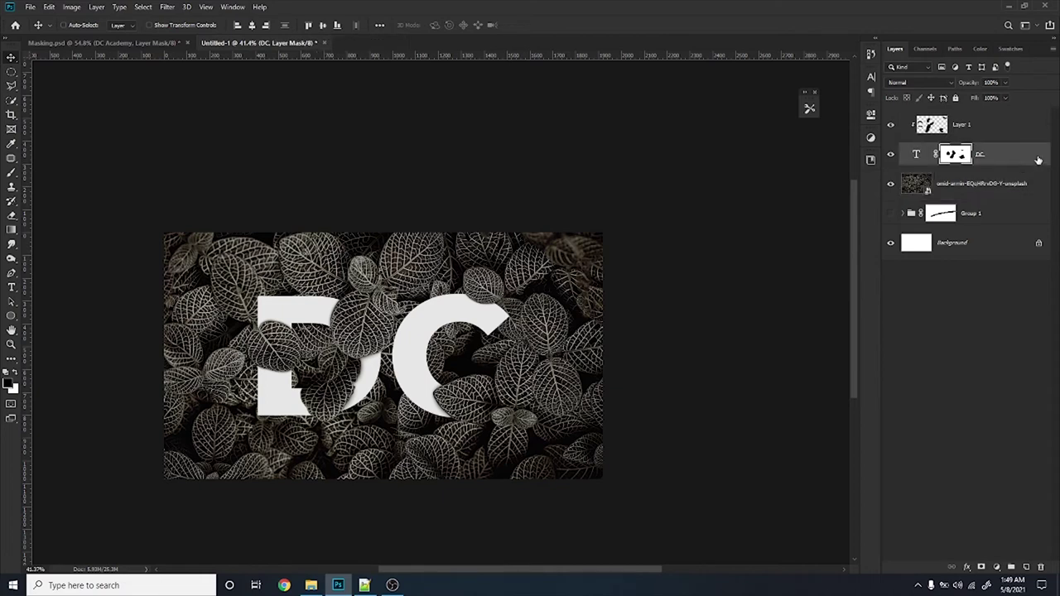
pyautogui.hotkey('ctrl', '2')
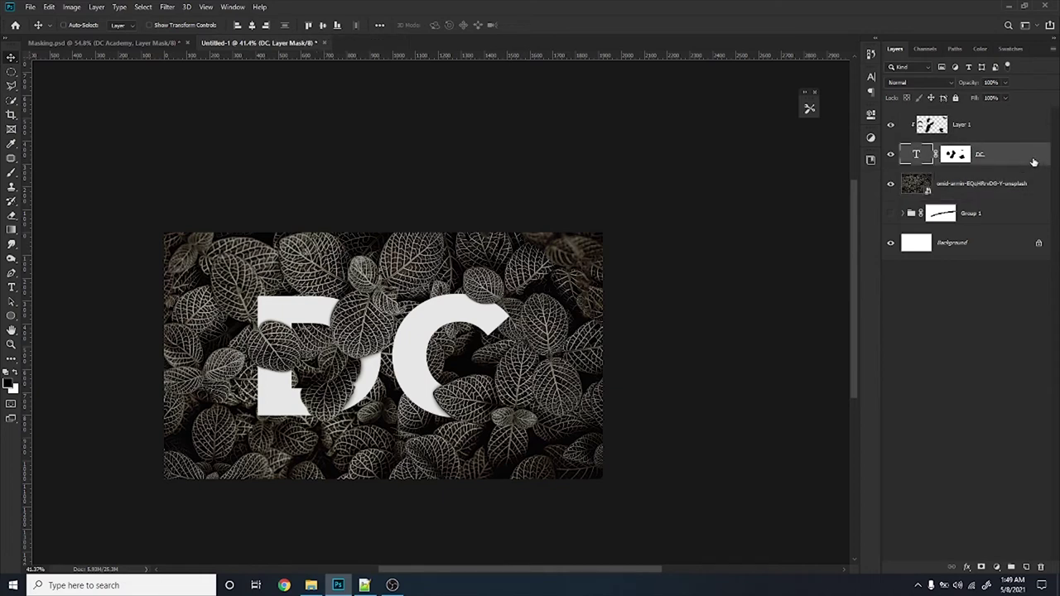
pyautogui.doubleClick(978, 163)
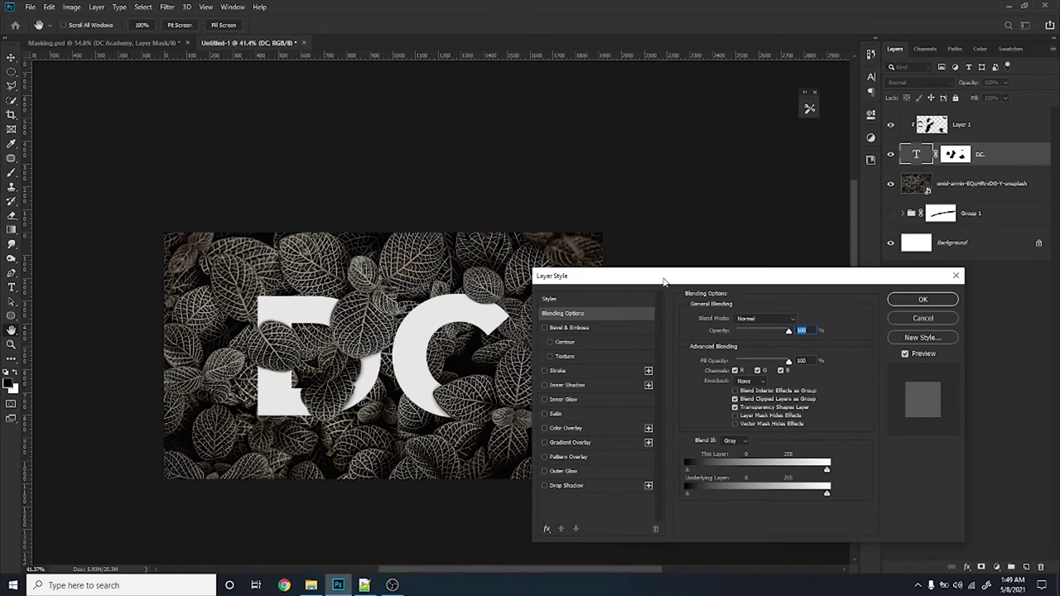
# Add a pure black Drop Shadow (size 92 px, spread 9) to the DC text and apply it
pyautogui.click(568, 486)
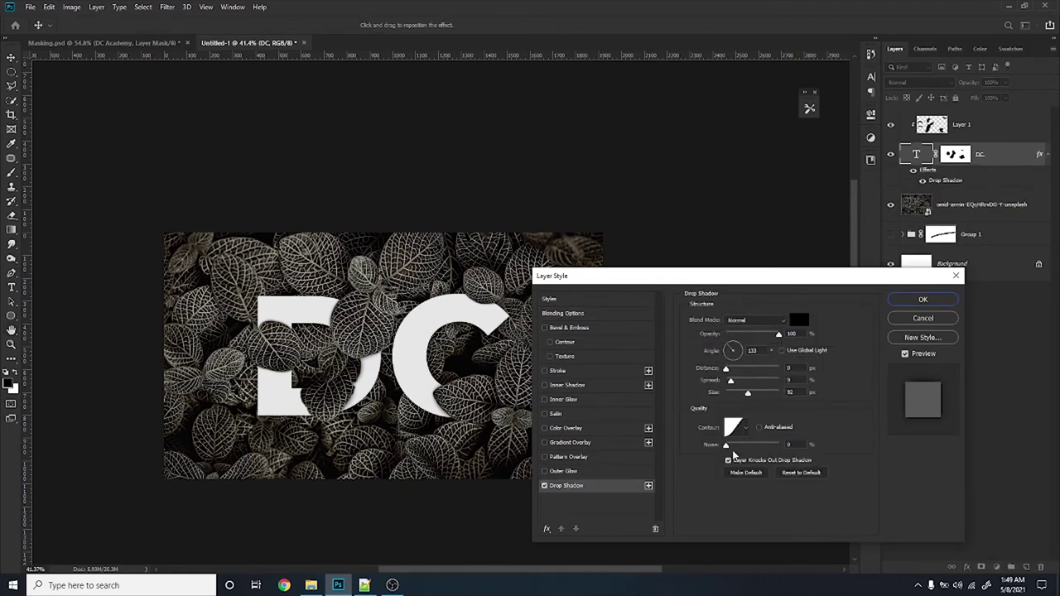
pyautogui.click(801, 321)
pyautogui.write('f74444')
pyautogui.moveTo(772, 222); pyautogui.dragTo(776, 264)
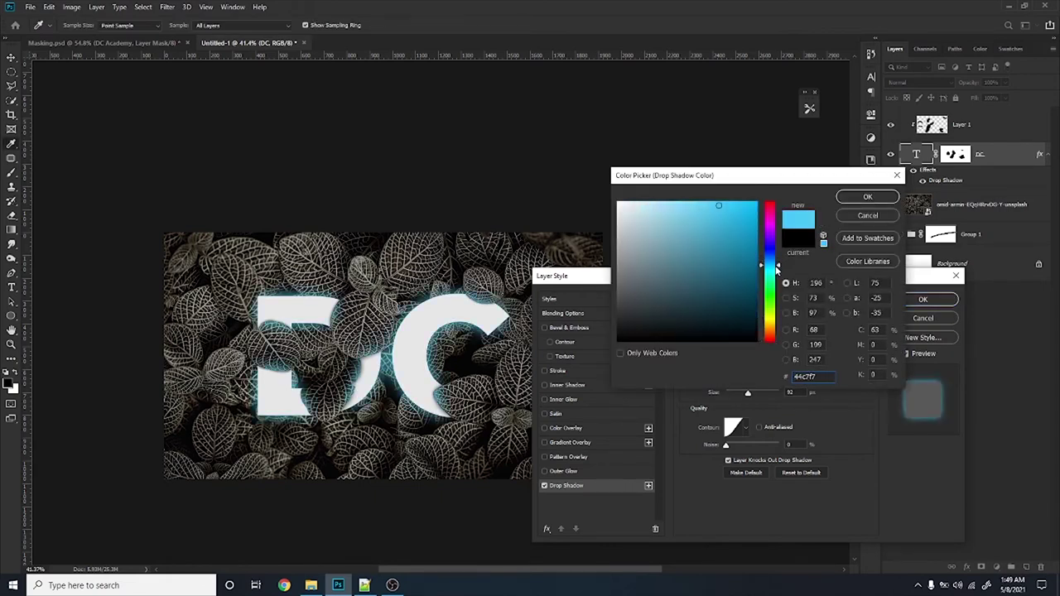
pyautogui.moveTo(626, 225); pyautogui.dragTo(617, 341)
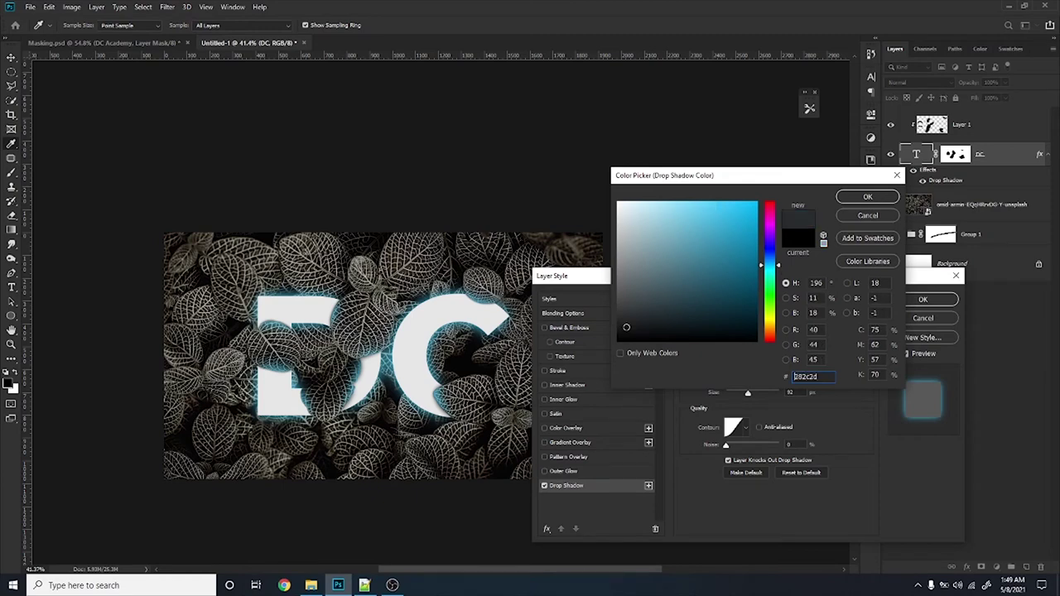
pyautogui.click(868, 196)
pyautogui.press('Return')
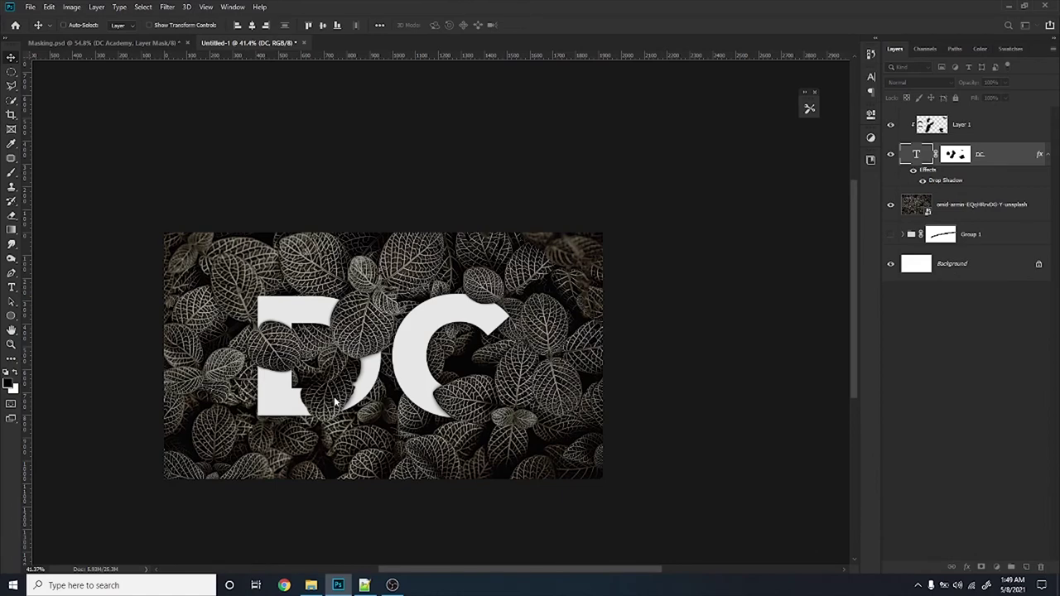
# Hide and re-show the leaf photo to inspect the shadows, then hide the DC drop shadow
pyautogui.moveTo(325, 394); pyautogui.dragTo(411, 332)
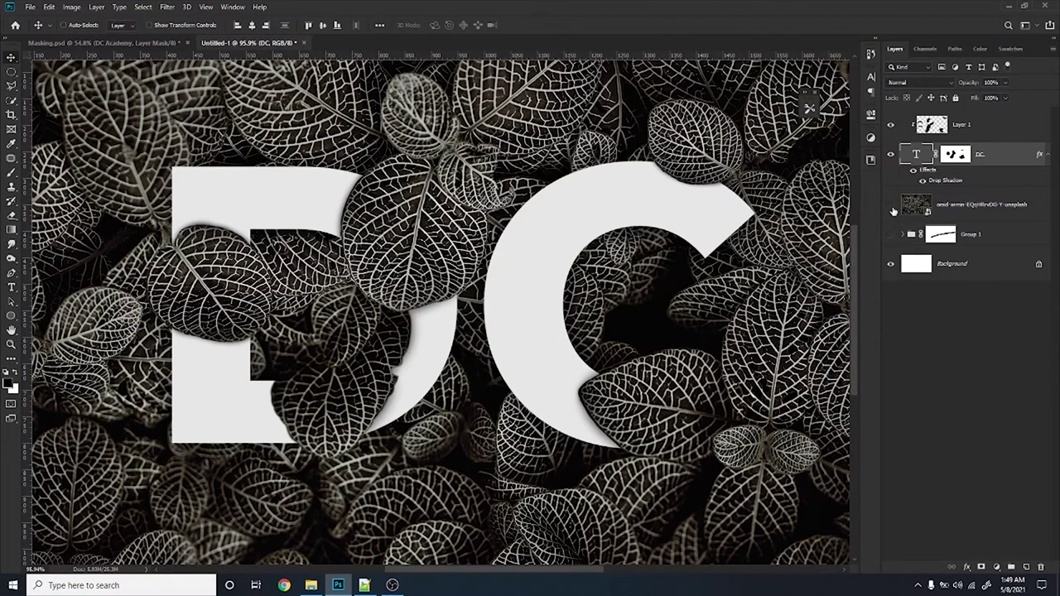
pyautogui.click(893, 210)
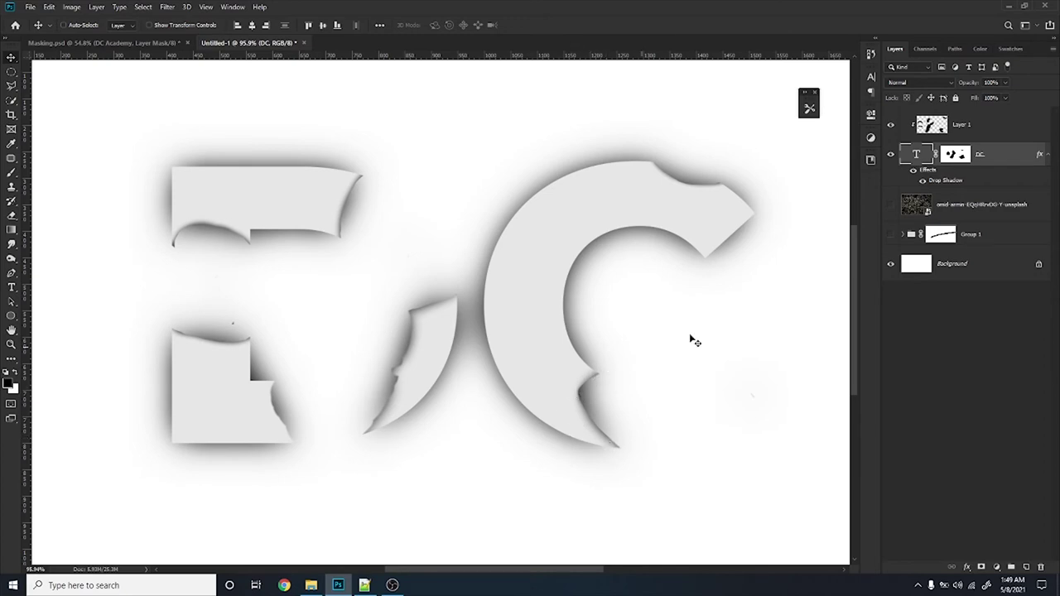
pyautogui.click(892, 205)
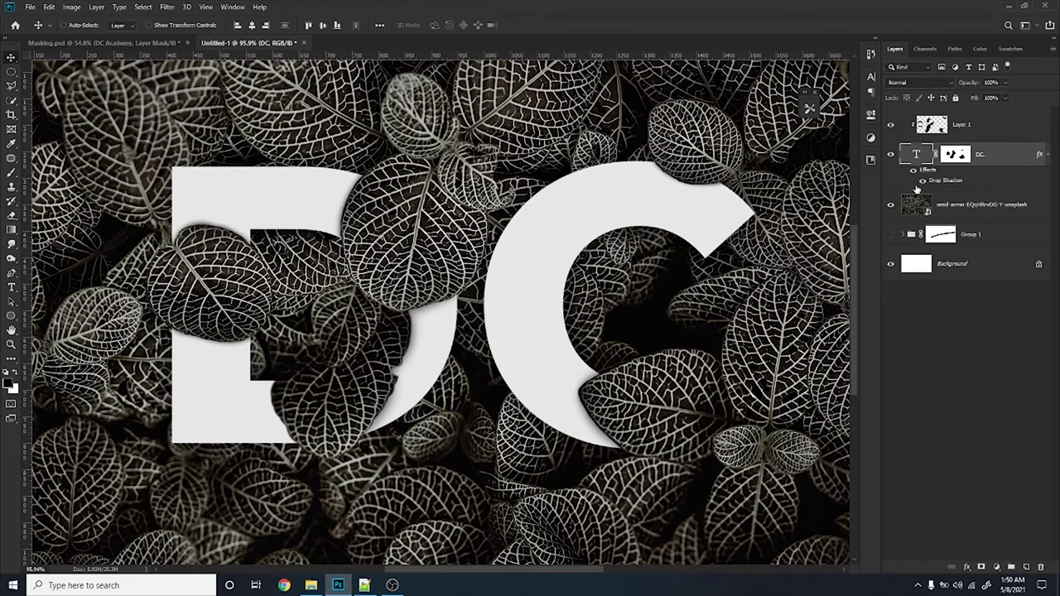
pyautogui.click(915, 177)
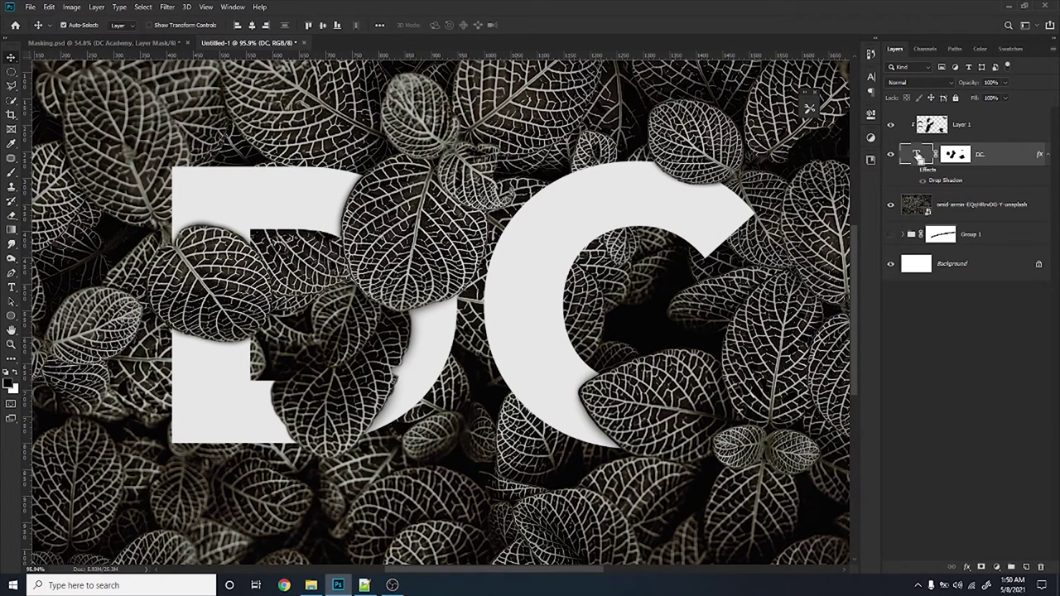
pyautogui.click(1026, 567)
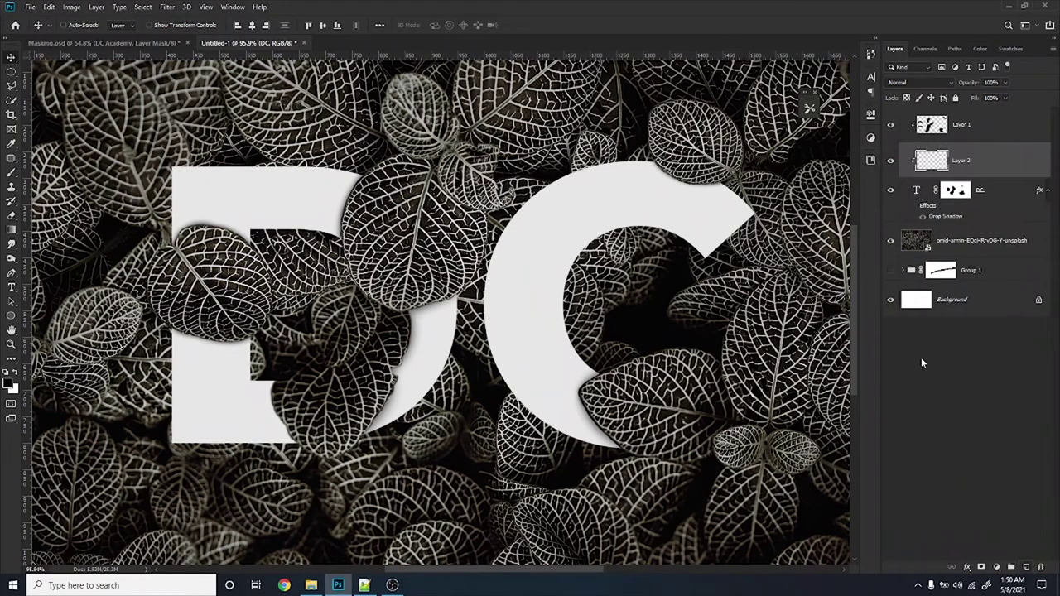
# Move Layer 2 above Layer 1, release its clipping mask, and load the DC letters as a selection
pyautogui.moveTo(935, 173); pyautogui.dragTo(948, 116)
pyautogui.rightClick(953, 120)
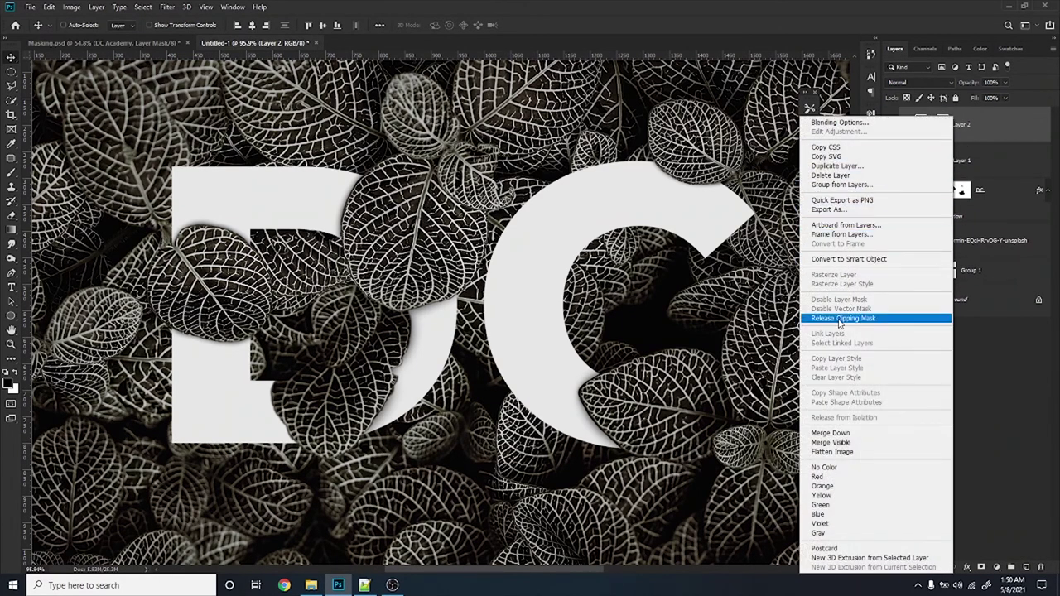
pyautogui.click(841, 318)
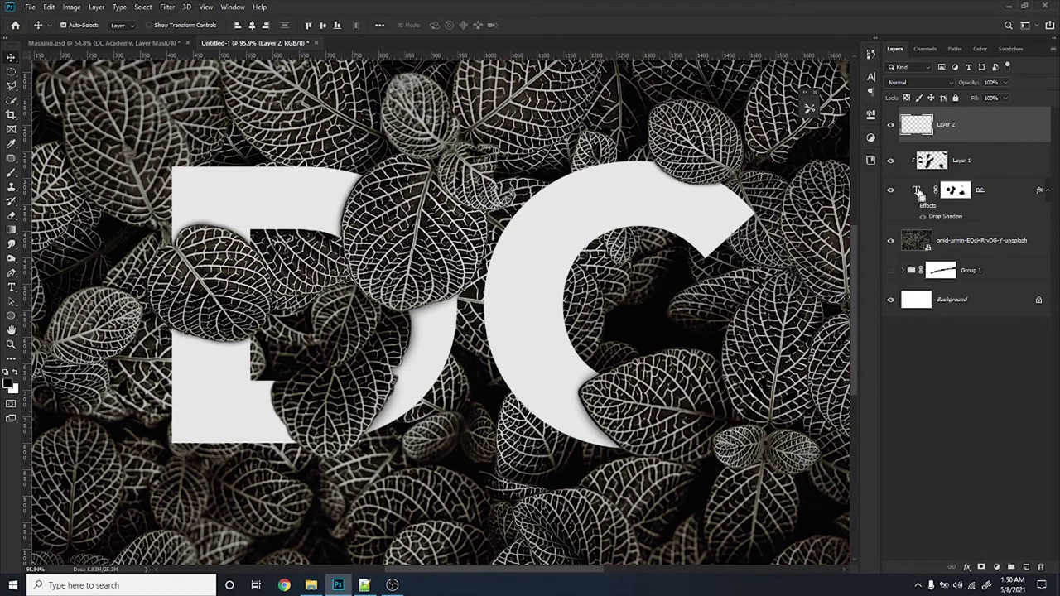
pyautogui.keyDown('ctrl'); pyautogui.click(918, 192); pyautogui.keyUp('ctrl')
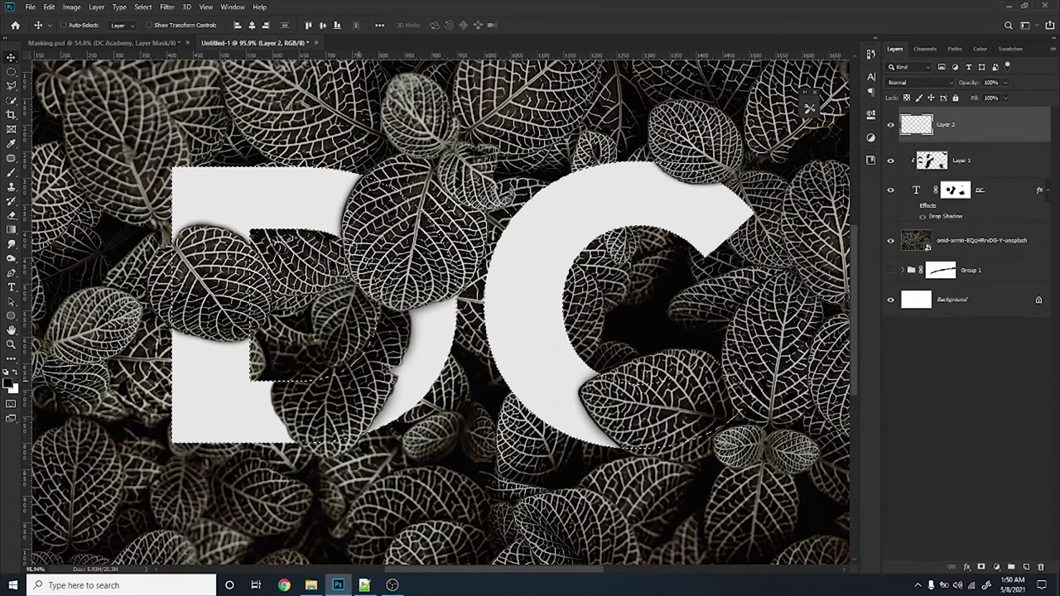
pyautogui.scroll(-3, 545, 428)
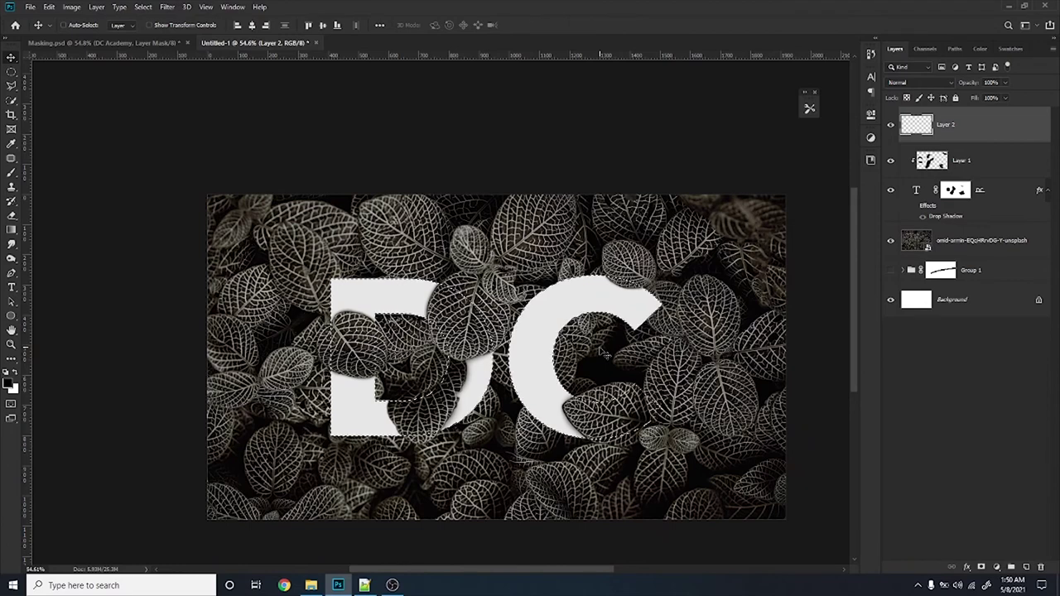
# Select Inverse around the DC letters and ready a soft 131 px, 0% hardness brush
pyautogui.press('m')
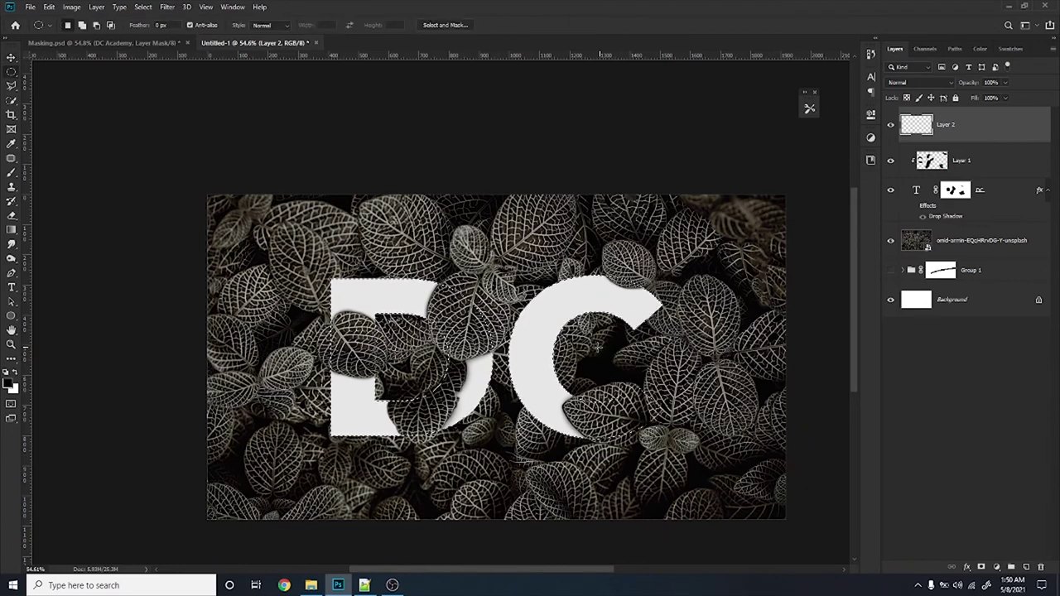
pyautogui.rightClick(553, 334)
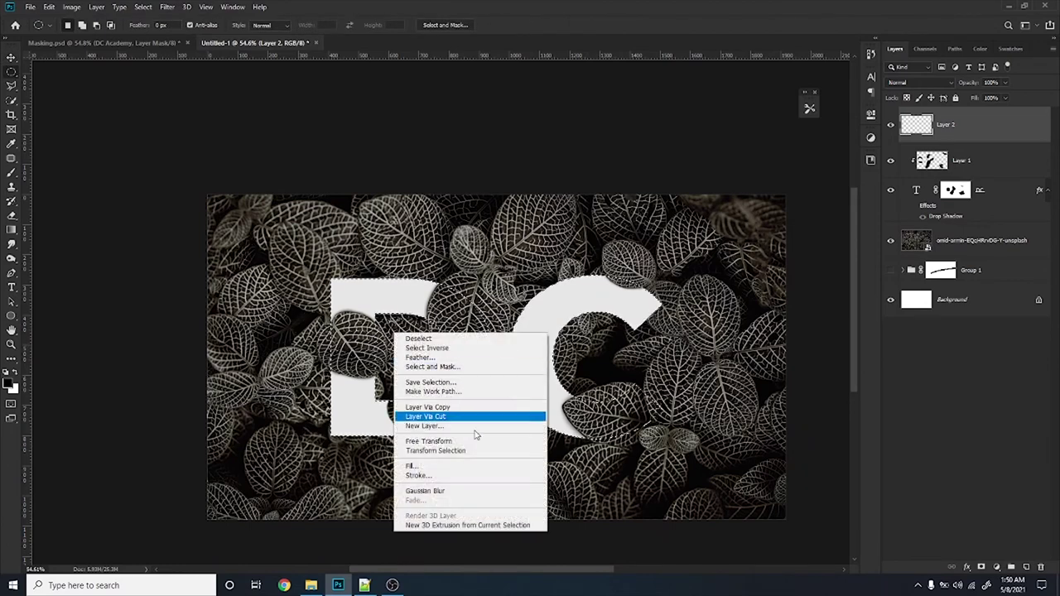
pyautogui.click(468, 349)
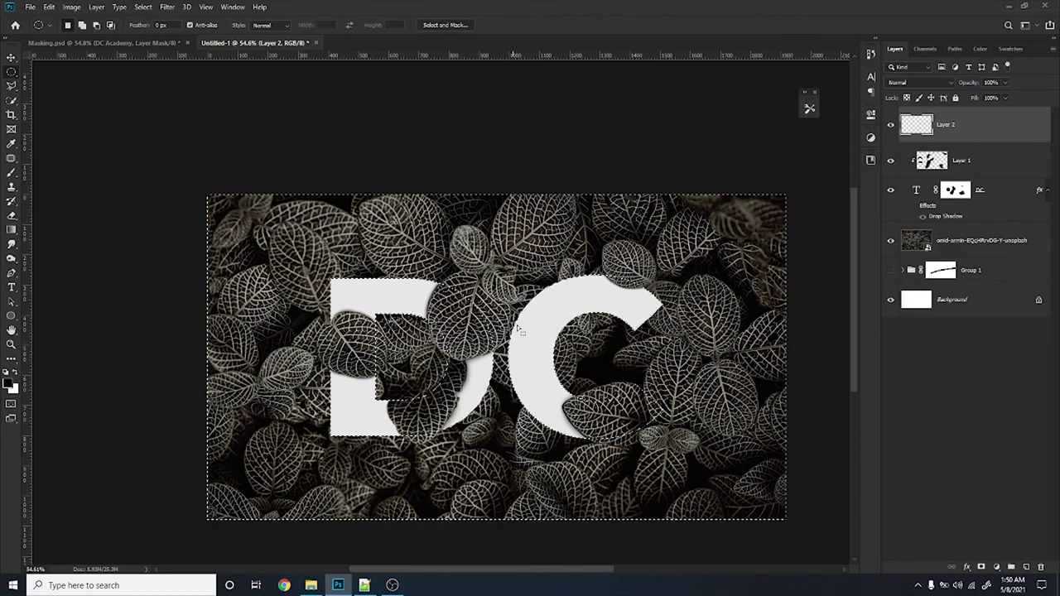
pyautogui.scroll(5, 518, 330)
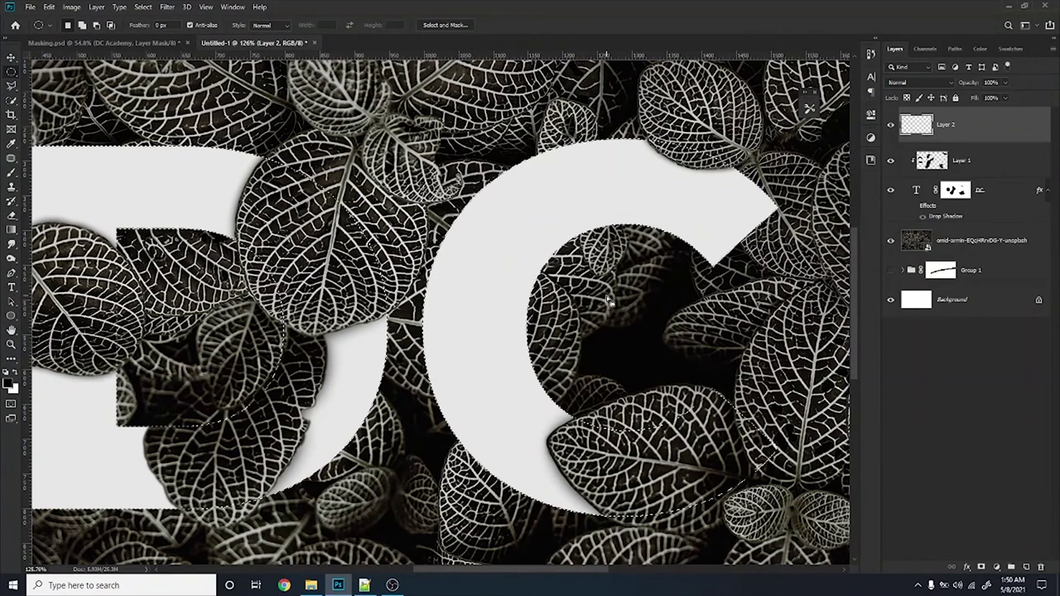
pyautogui.press('b')
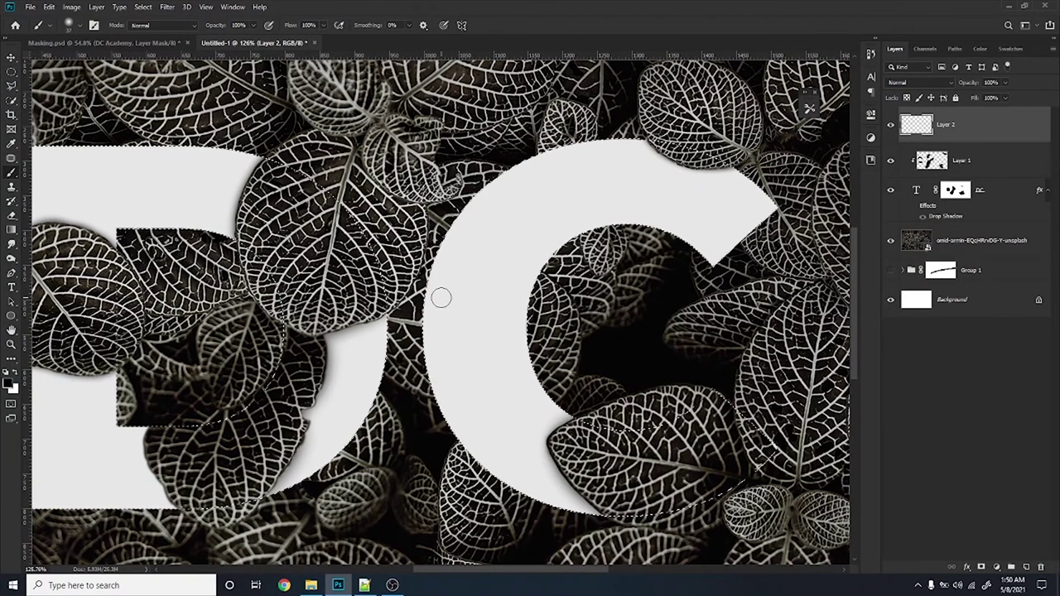
pyautogui.keyDown('alt'); pyautogui.click(482, 367); pyautogui.keyUp('alt')
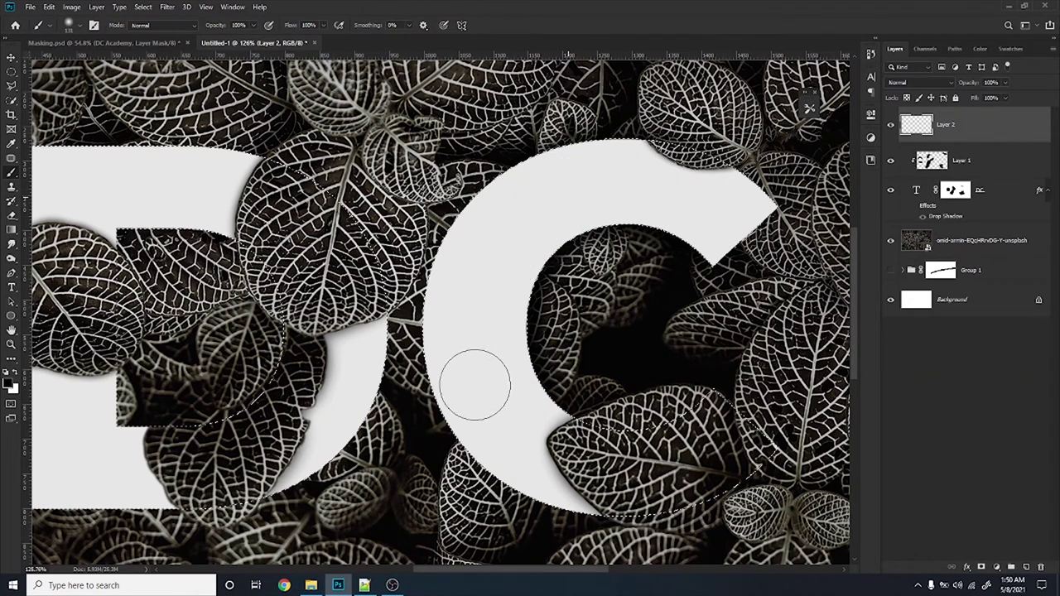
# Paint soft dark shading on the C's left edge beneath the leaf, then pan across to the D
pyautogui.moveTo(508, 434); pyautogui.dragTo(436, 454)
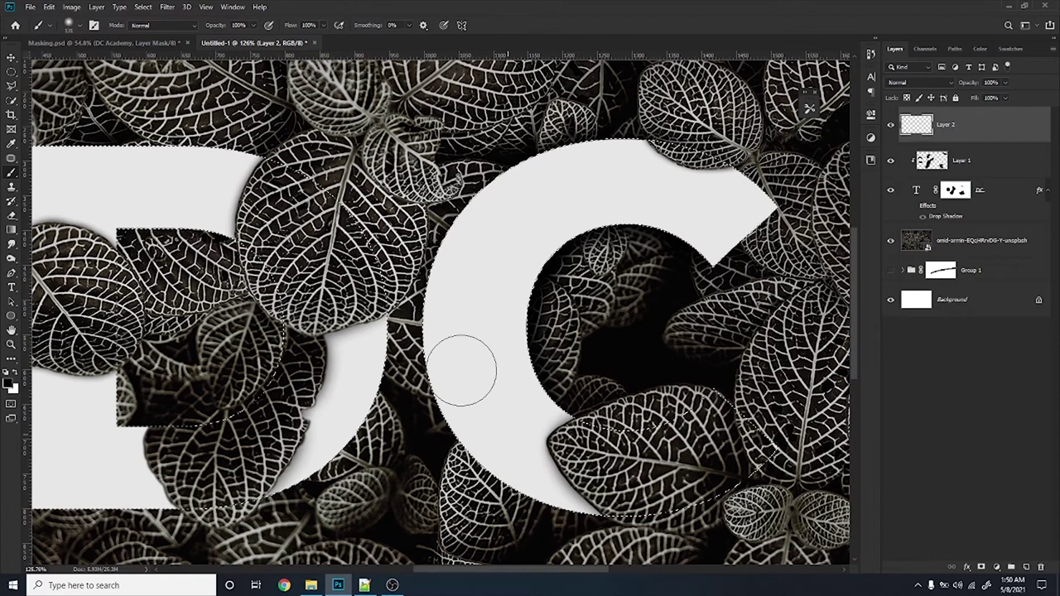
pyautogui.scroll(2, 508, 489)
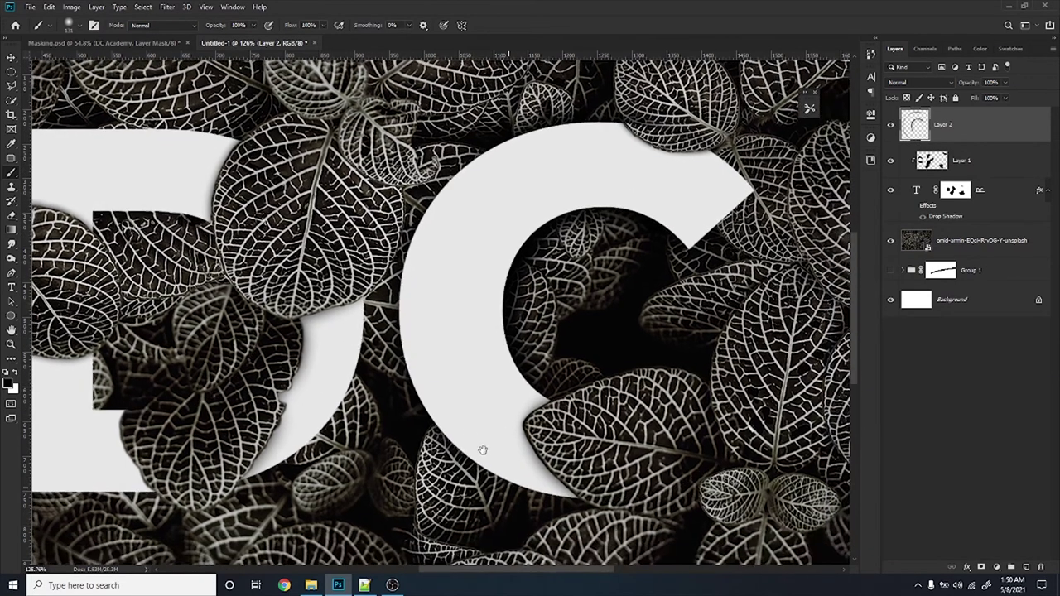
pyautogui.scroll(2, 485, 474)
pyautogui.scroll(1, 481, 474)
pyautogui.moveTo(532, 426); pyautogui.dragTo(516, 416)
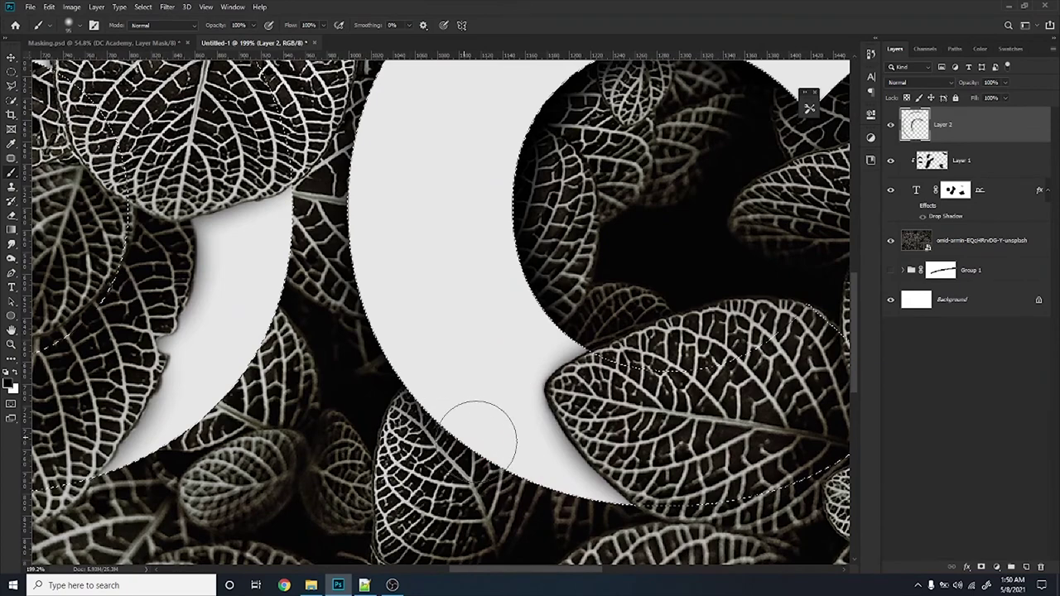
pyautogui.moveTo(580, 438); pyautogui.dragTo(550, 443)
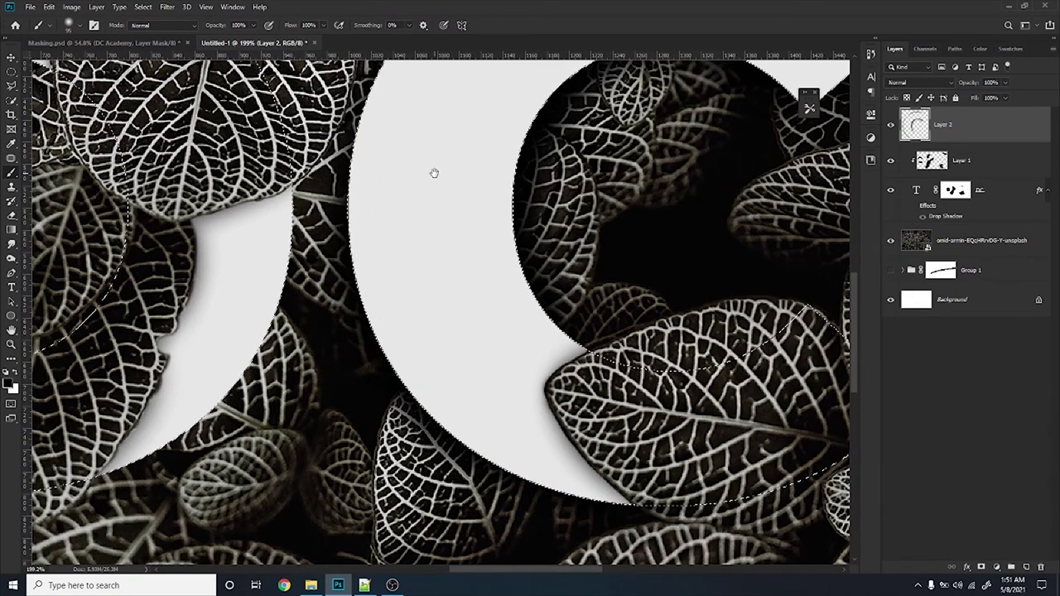
pyautogui.moveTo(435, 190); pyautogui.dragTo(444, 384)
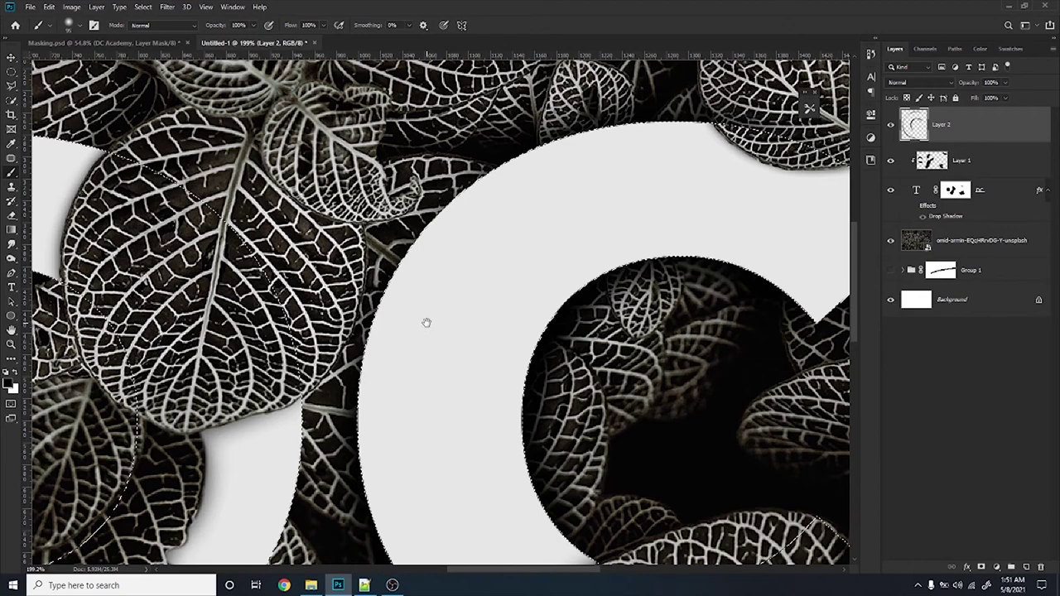
pyautogui.moveTo(406, 293)
pyautogui.mouseDown()
pyautogui.moveTo(357, 426)
pyautogui.moveTo(458, 285)
pyautogui.moveTo(491, 198)
pyautogui.mouseUp()
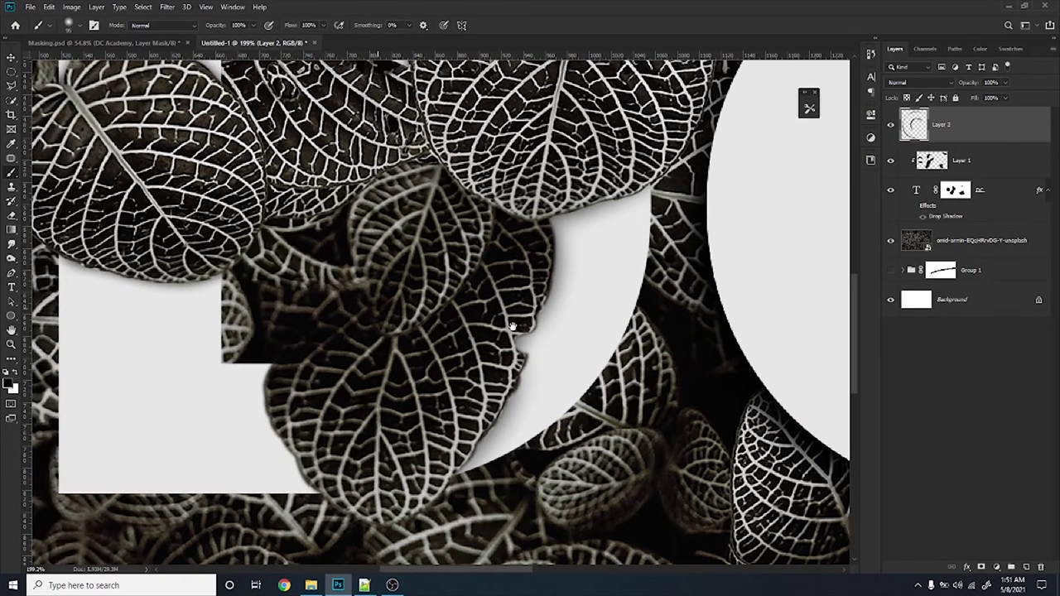
pyautogui.moveTo(454, 254); pyautogui.dragTo(641, 232)
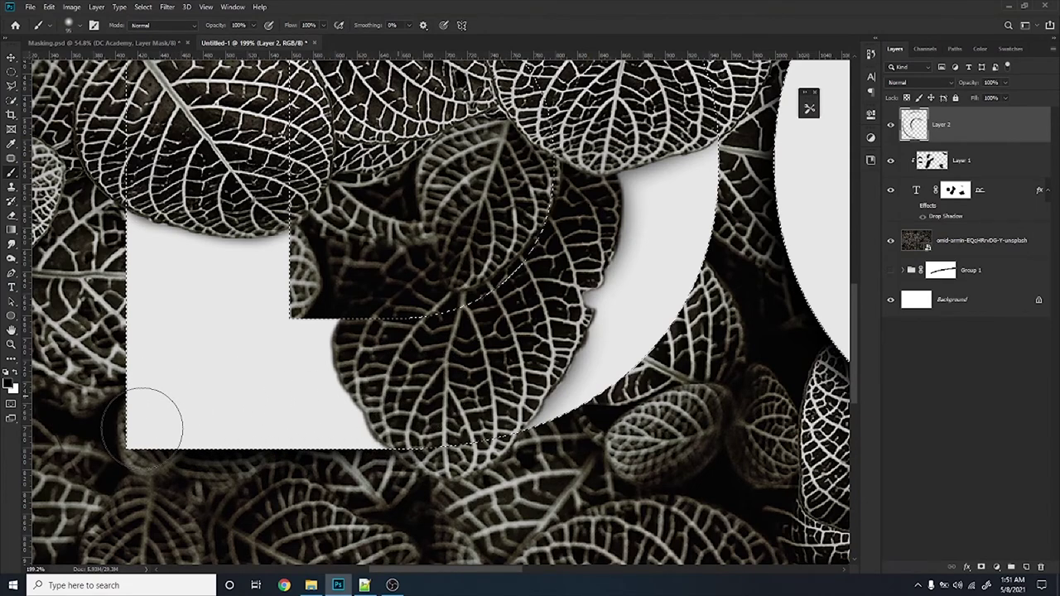
pyautogui.moveTo(215, 348); pyautogui.dragTo(312, 339)
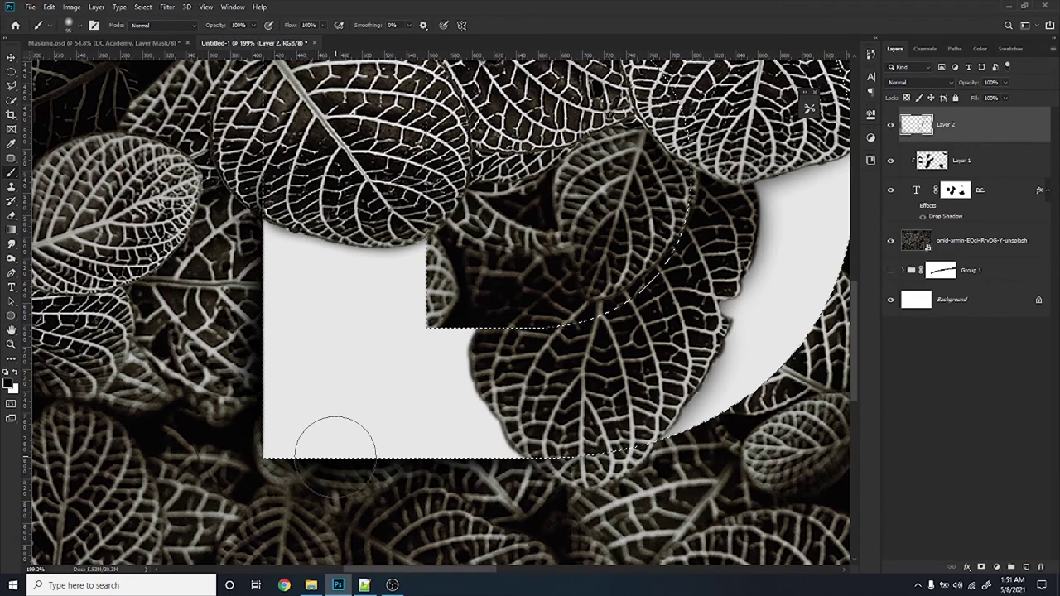
pyautogui.scroll(1, 281, 452)
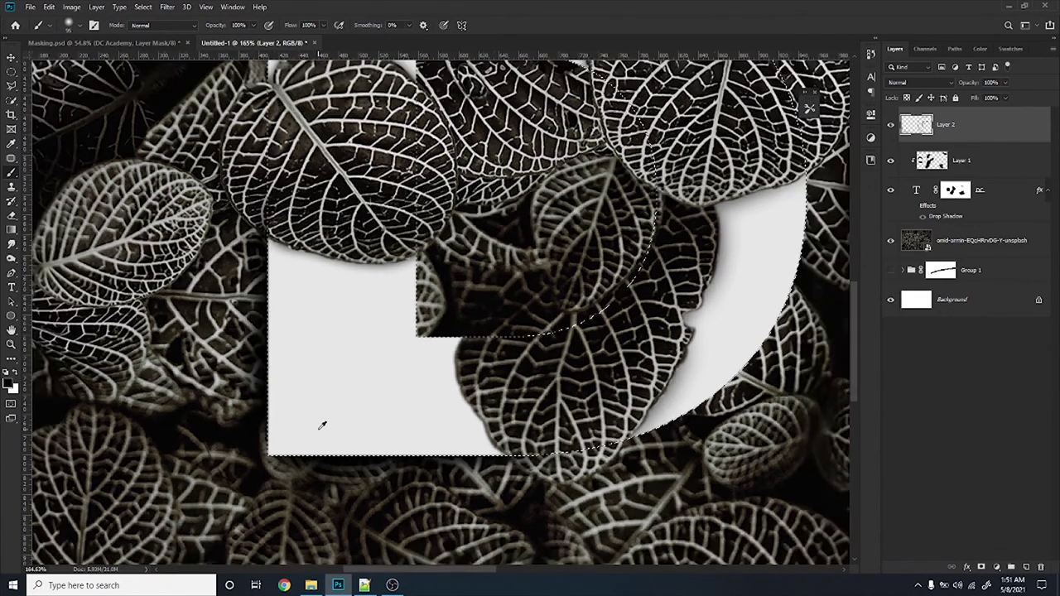
# With a 22 px brush, touch up the shadow at the D's lower left corner beneath the leaf
pyautogui.scroll(2, 278, 455)
pyautogui.scroll(1, 350, 386)
pyautogui.moveTo(348, 391); pyautogui.dragTo(279, 404)
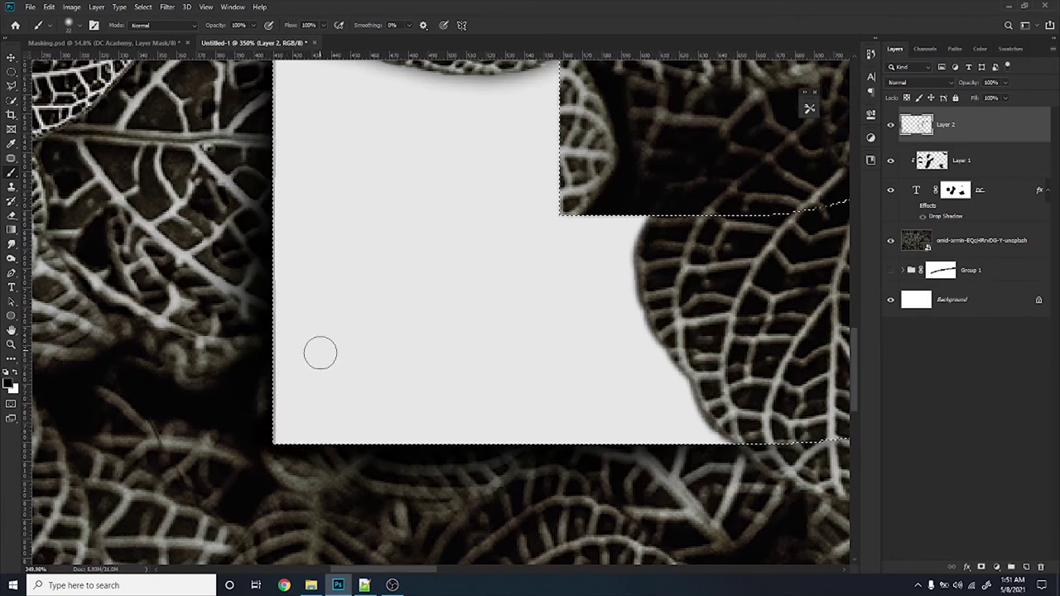
pyautogui.scroll(-3, 287, 419)
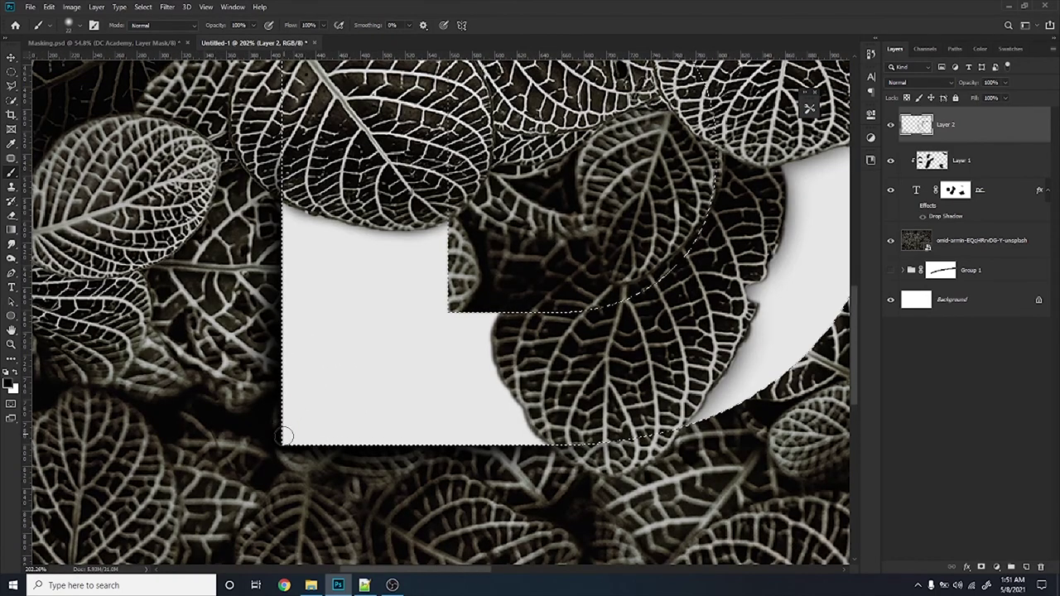
pyautogui.scroll(3, 284, 445)
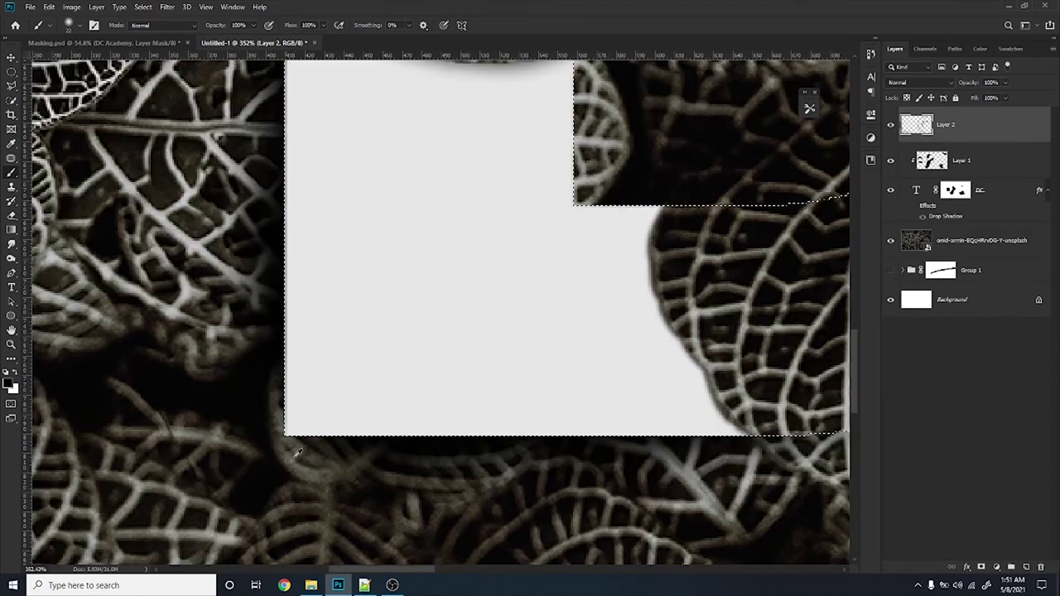
pyautogui.keyDown('alt'); pyautogui.rightClick(301, 461); pyautogui.keyUp('alt')
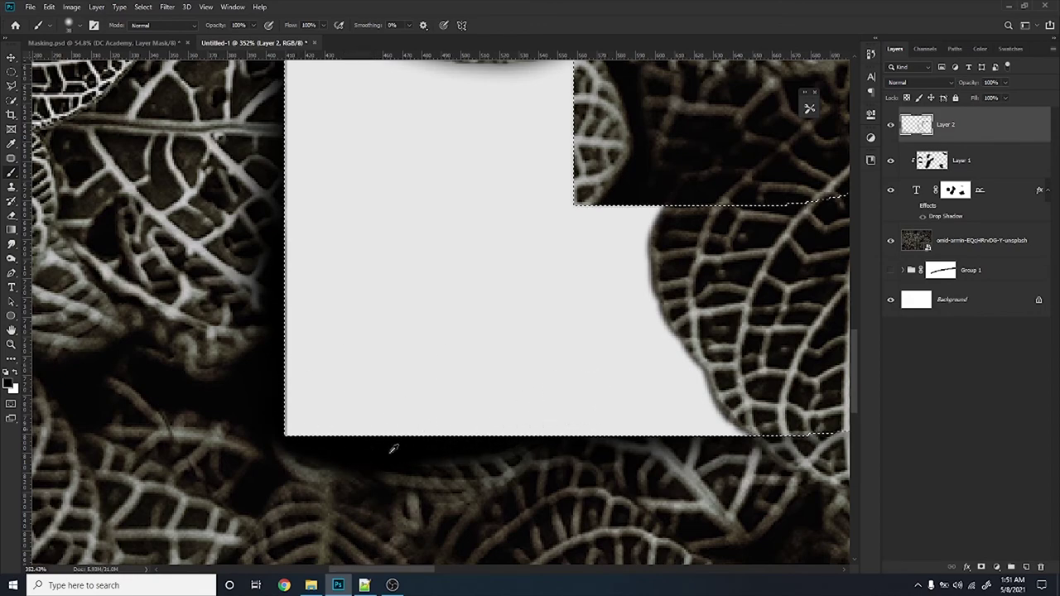
pyautogui.keyDown('alt'); pyautogui.scroll(-1, 368, 488); pyautogui.keyUp('alt')
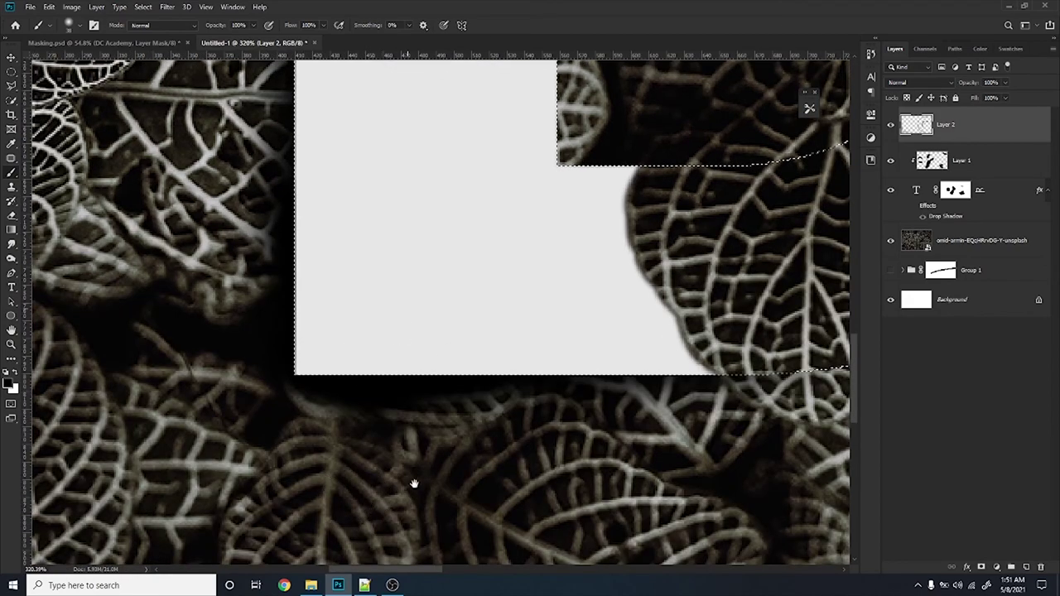
pyautogui.scroll(3, 406, 455)
pyautogui.scroll(2, 390, 360)
pyautogui.scroll(1, 383, 355)
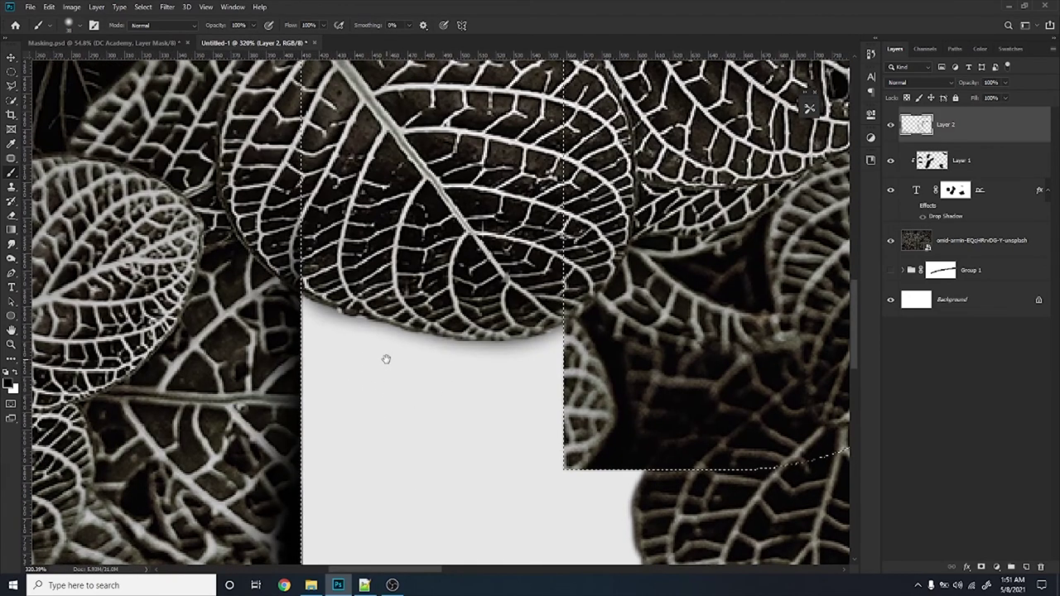
pyautogui.keyDown('alt'); pyautogui.scroll(-3, 277, 286); pyautogui.keyUp('alt')
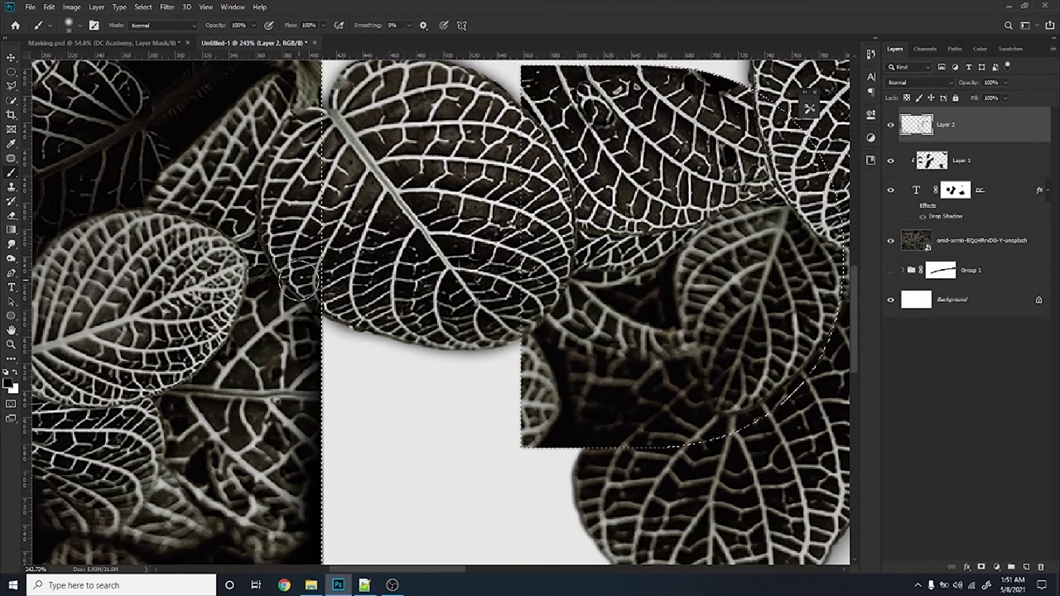
pyautogui.keyDown('alt'); pyautogui.scroll(3, 301, 279); pyautogui.keyUp('alt')
pyautogui.keyDown('alt'); pyautogui.scroll(3, 335, 290); pyautogui.keyUp('alt')
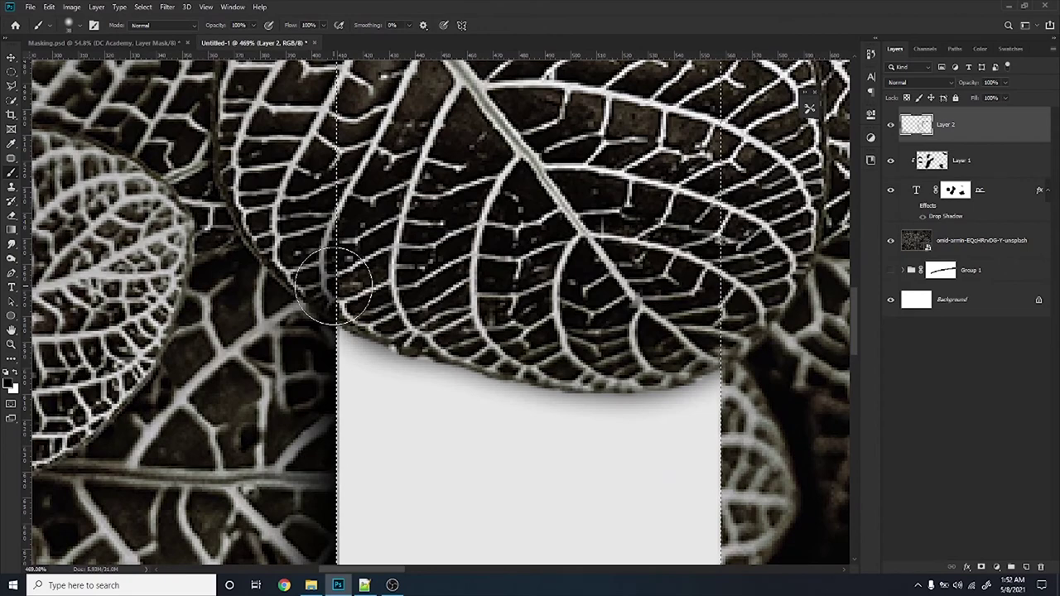
# Erase the stray shadow along the D's top edge
pyautogui.press('e')
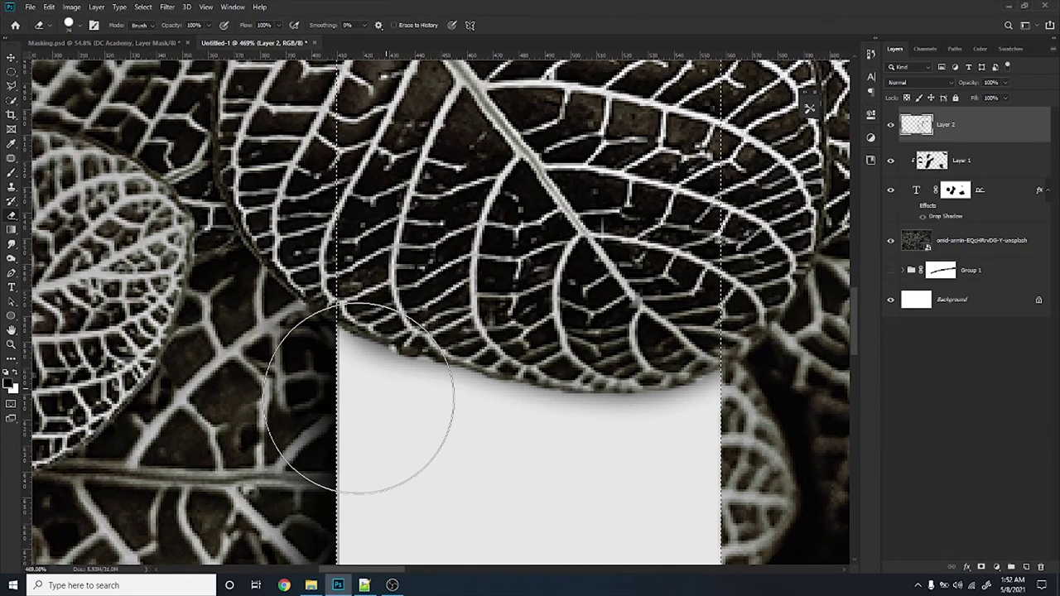
pyautogui.scroll(-5, 359, 398)
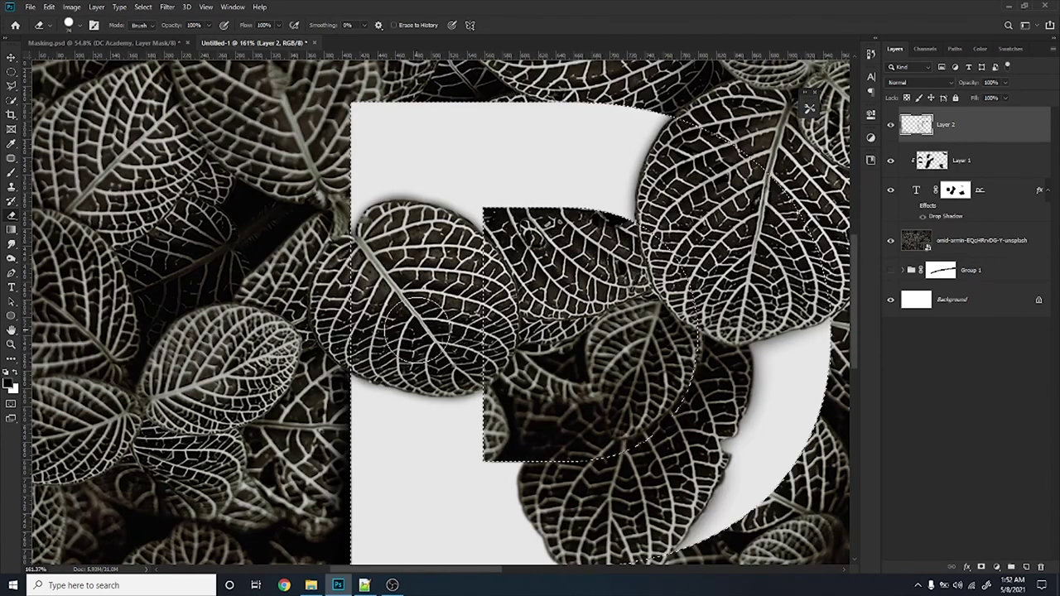
pyautogui.scroll(2, 364, 335)
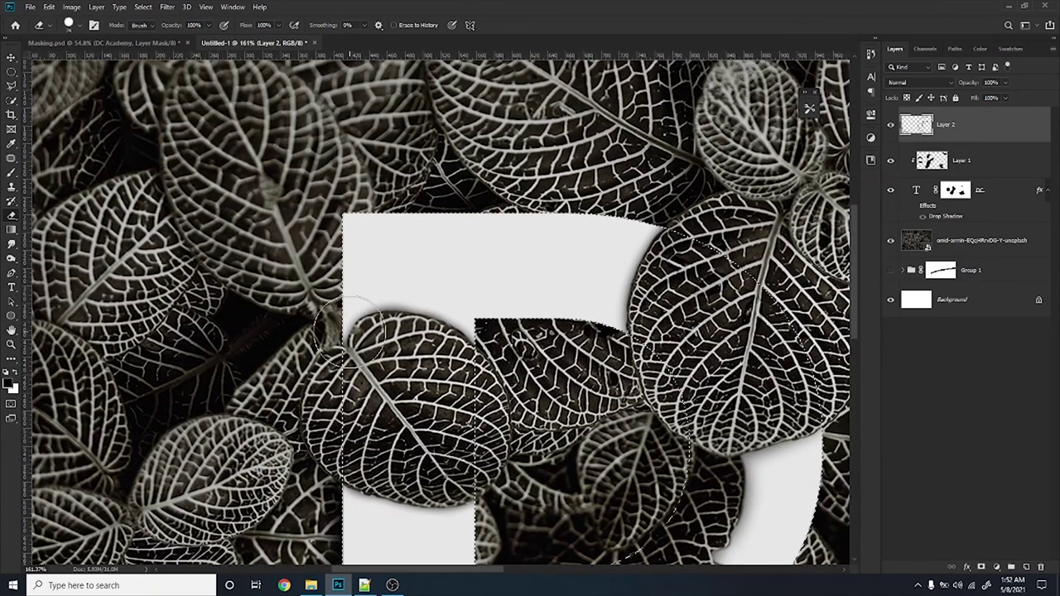
pyautogui.scroll(1, 348, 335)
# Repaint the soft shadow beneath the leaf where it crosses the D's top edge
pyautogui.press('b')
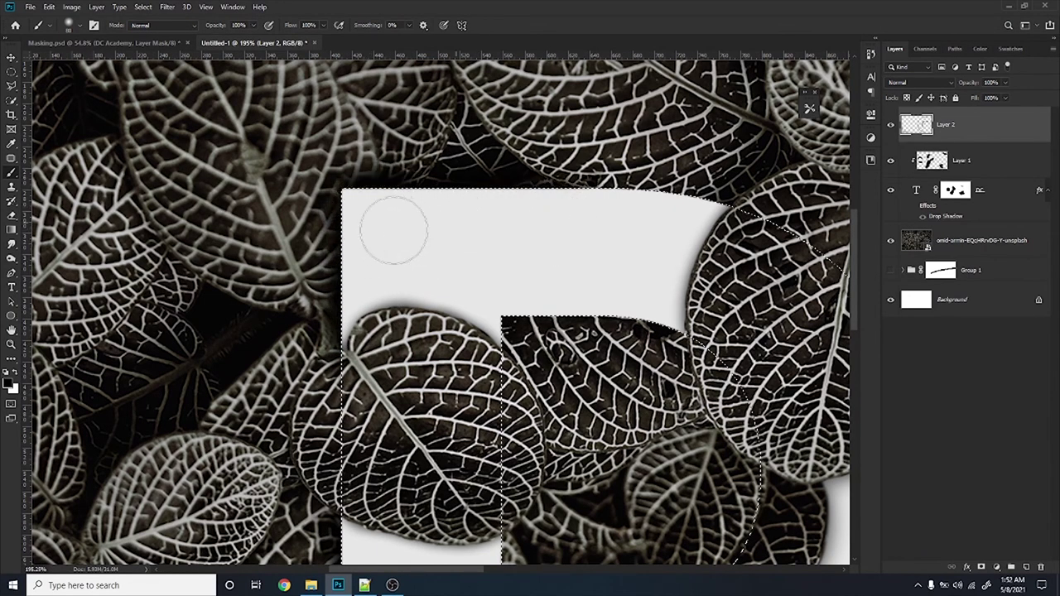
pyautogui.moveTo(434, 271); pyautogui.dragTo(281, 283)
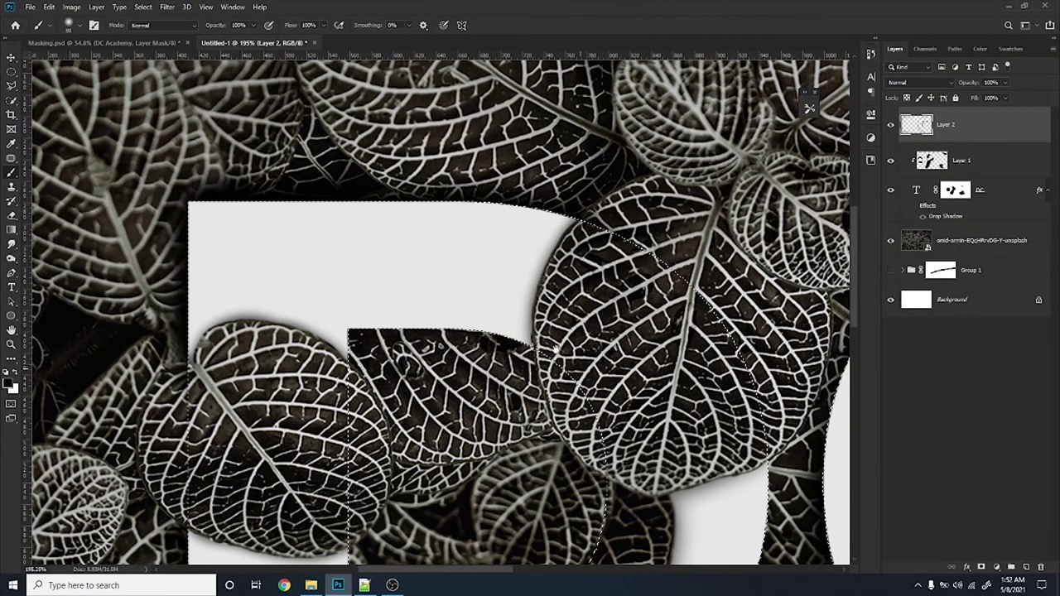
pyautogui.moveTo(584, 238); pyautogui.dragTo(549, 215)
pyautogui.scroll(2, 572, 161)
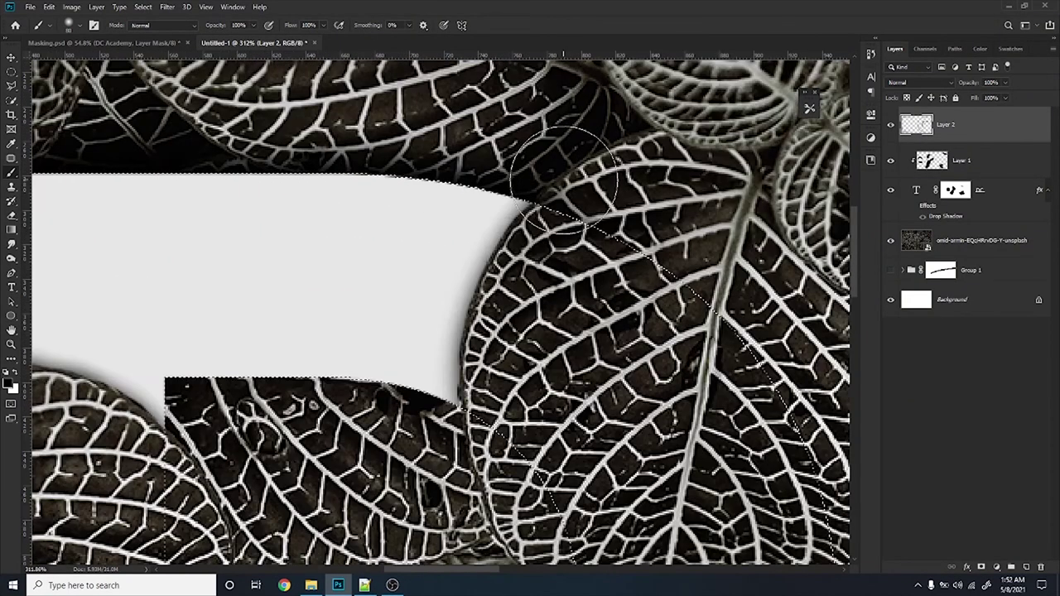
# Erase the remaining excess shadow, then deselect the DC letters and zoom out
pyautogui.press('e')
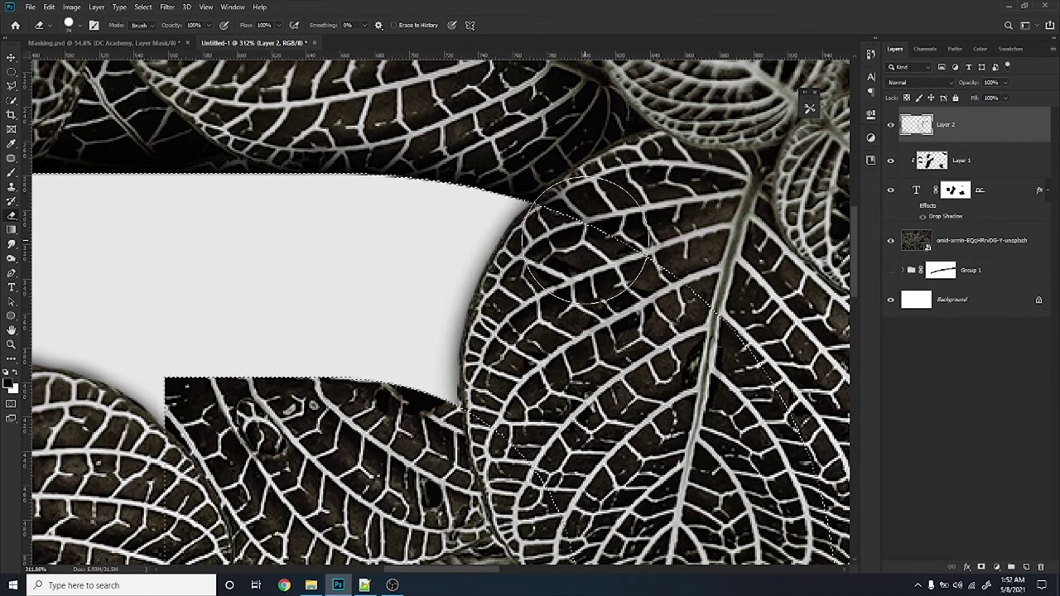
pyautogui.scroll(-1, 373, 360)
pyautogui.scroll(-1, 373, 360)
pyautogui.scroll(-1, 372, 360)
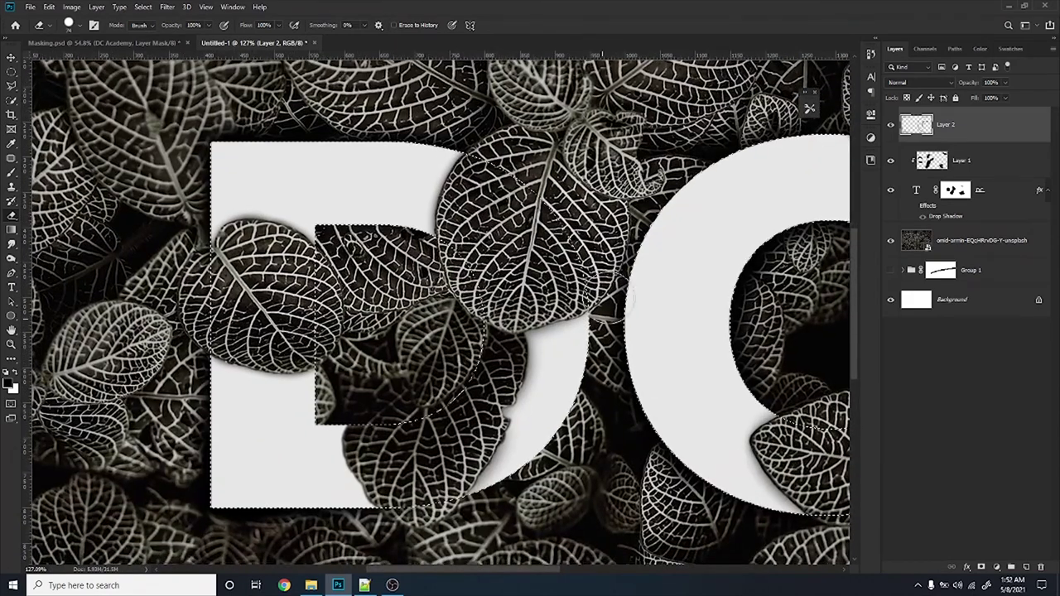
pyautogui.hotkey('ctrl', 'd')
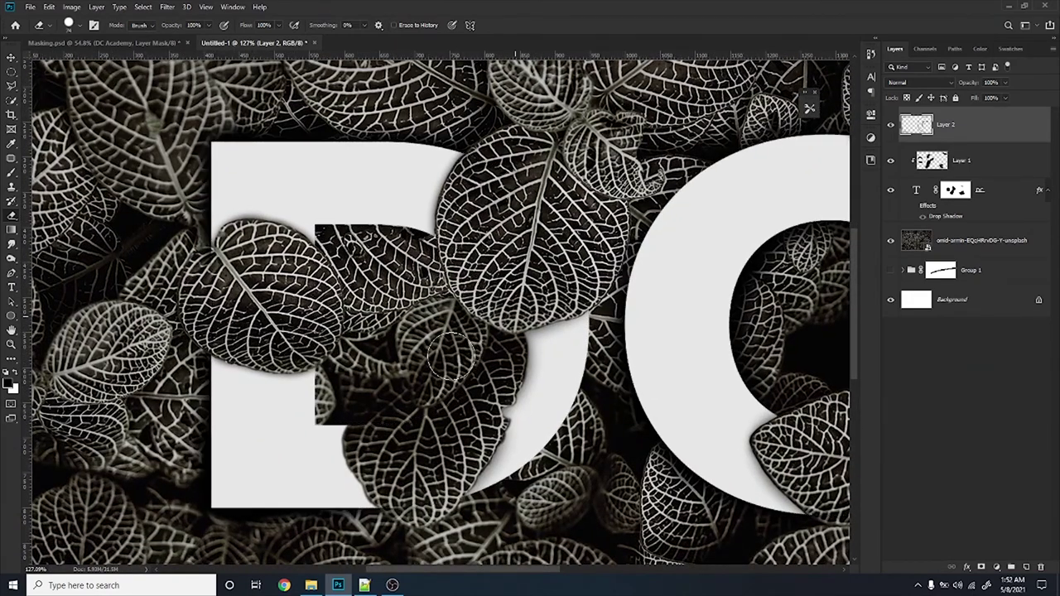
pyautogui.scroll(-2, 451, 357)
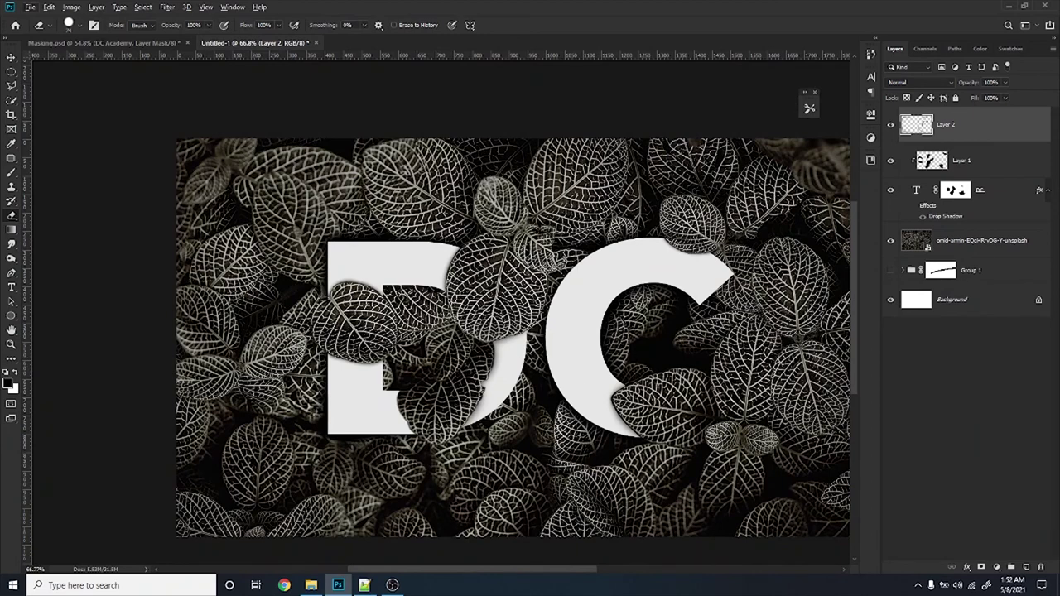
# Give Layer 2 Darken blending with its fill lowered to 52%
pyautogui.click(929, 81)
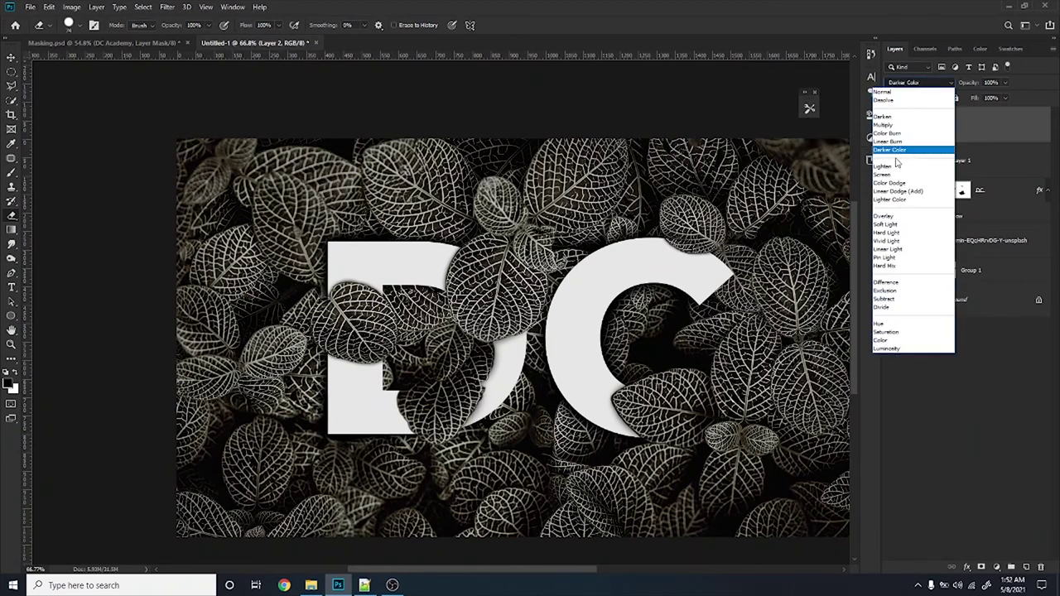
pyautogui.click(891, 120)
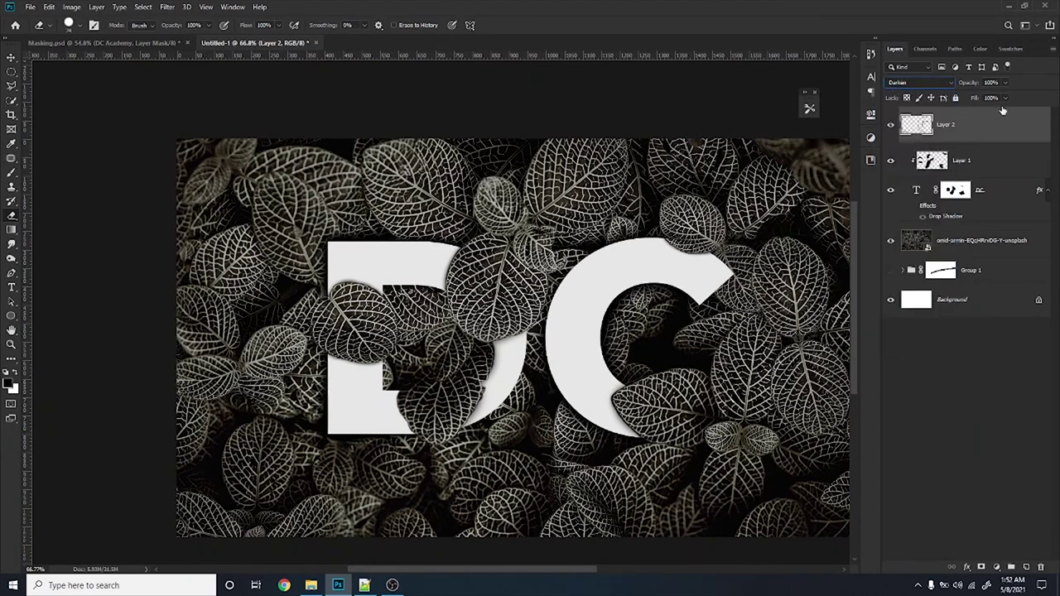
pyautogui.moveTo(1004, 97); pyautogui.dragTo(966, 114)
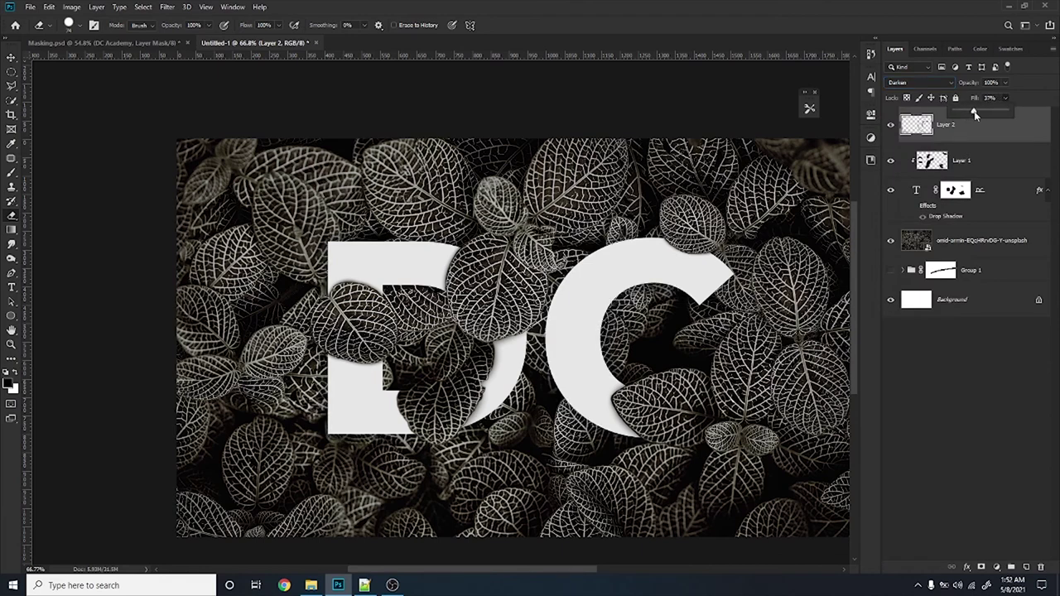
pyautogui.moveTo(990, 116)
pyautogui.mouseDown()
pyautogui.moveTo(1001, 116)
pyautogui.moveTo(979, 114)
pyautogui.mouseUp()
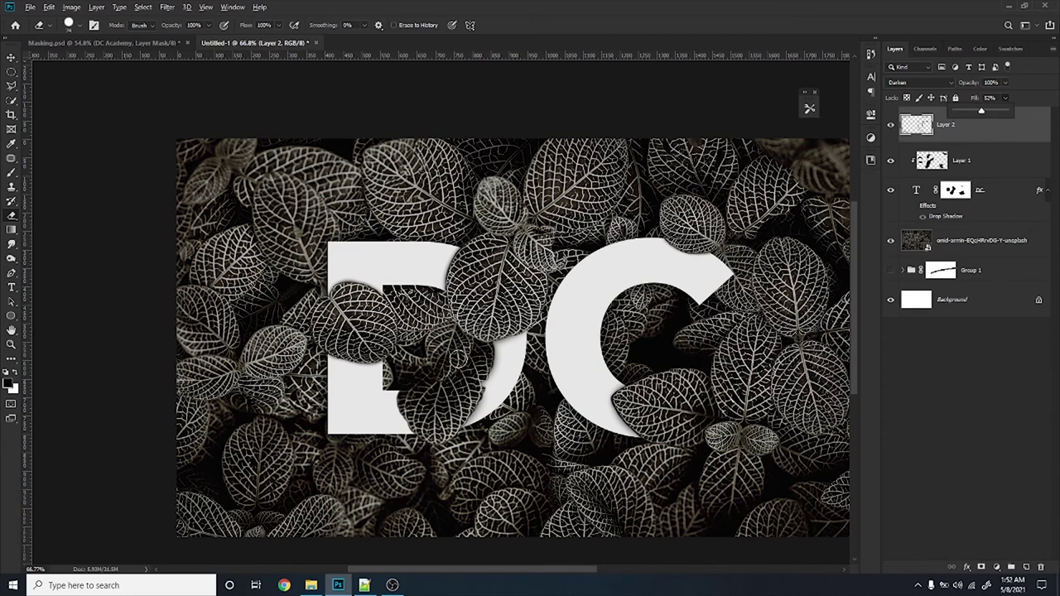
pyautogui.scroll(-2, 460, 359)
pyautogui.press('v')
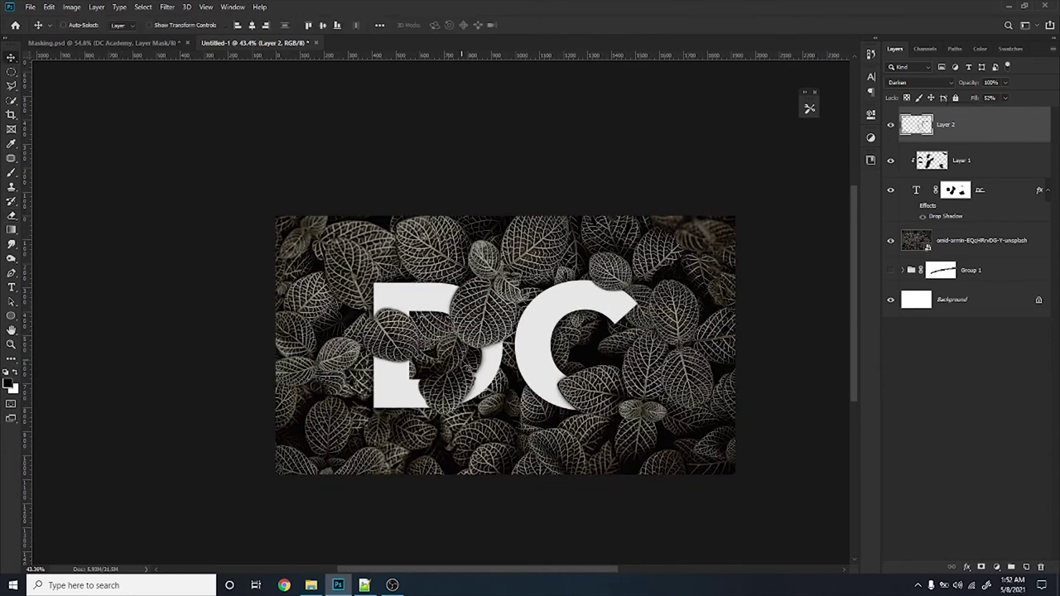
# Pick a slightly darker light grey as the DC text colour
pyautogui.doubleClick(915, 190)
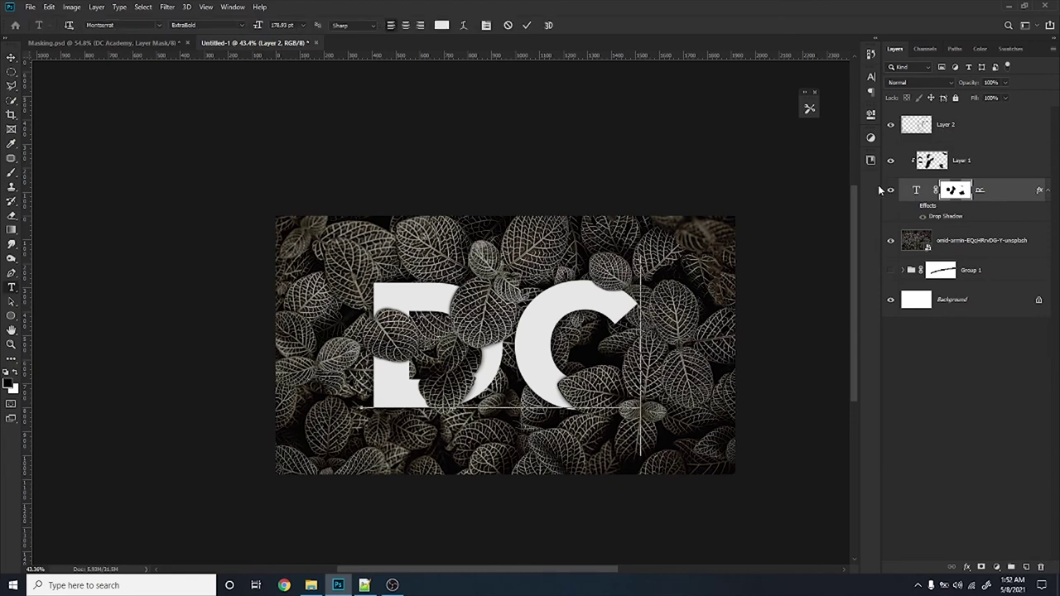
pyautogui.click(11, 58)
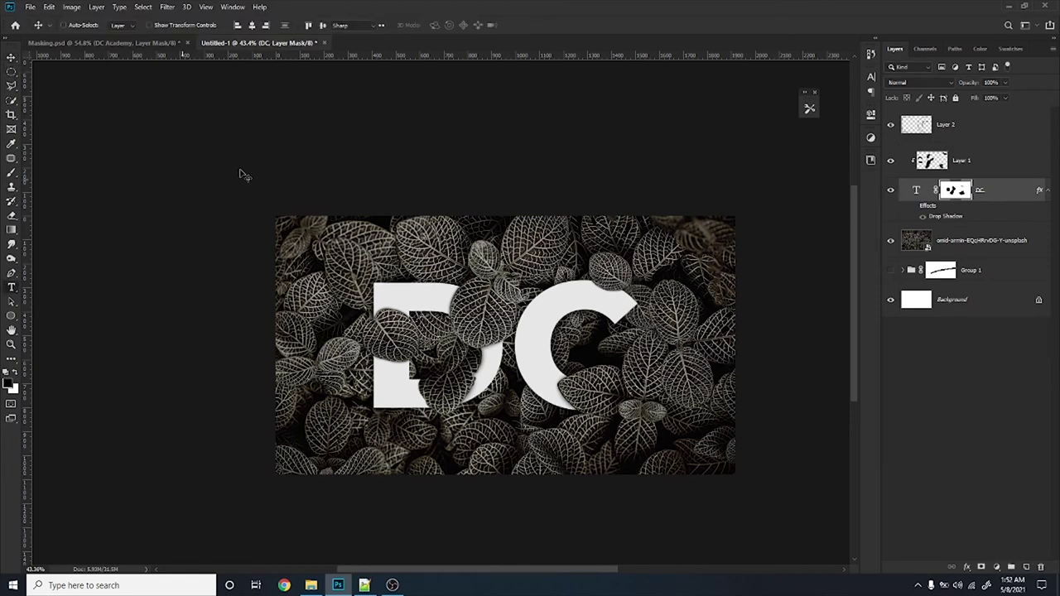
pyautogui.press('t')
pyautogui.click(443, 26)
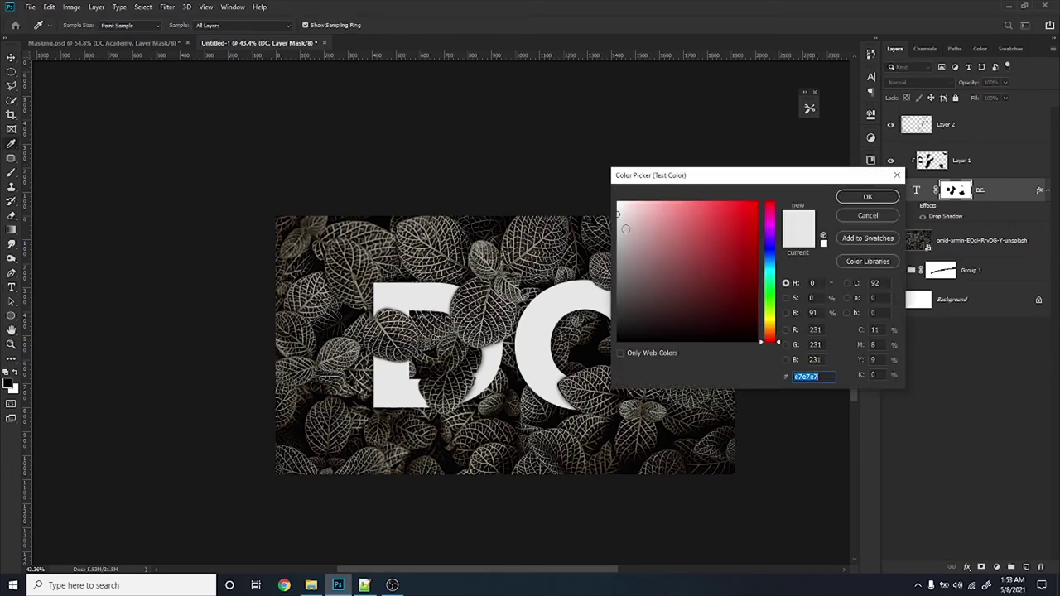
pyautogui.click(616, 226)
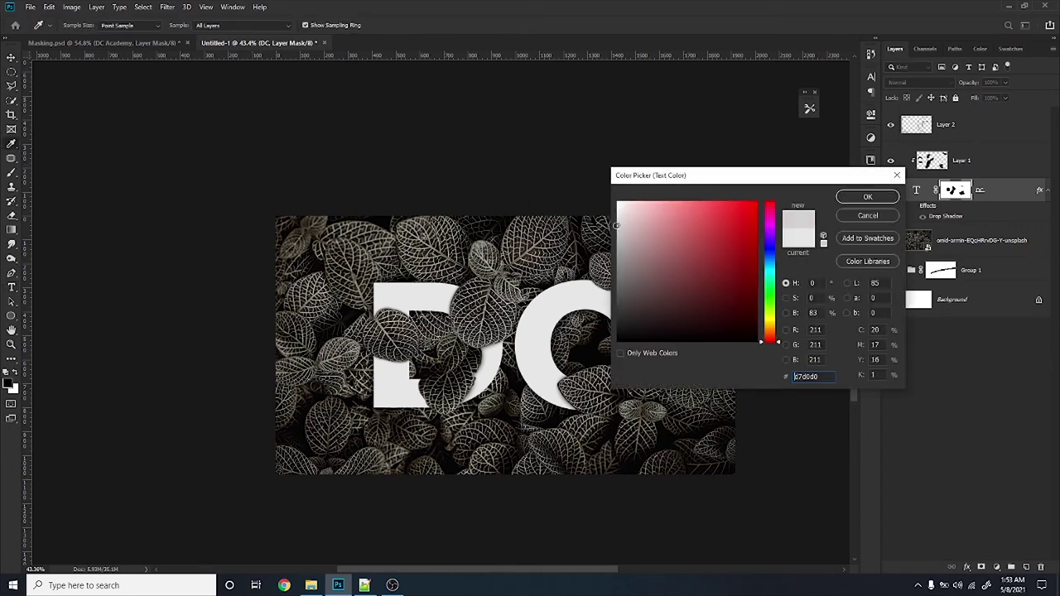
pyautogui.click(867, 196)
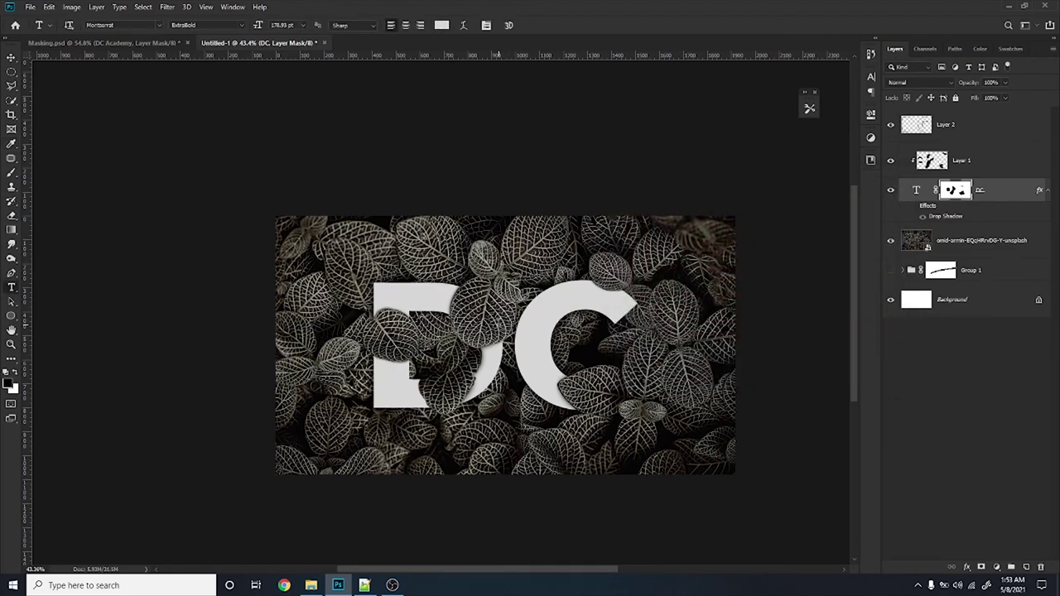
pyautogui.scroll(2, 505, 321)
pyautogui.scroll(2, 505, 321)
pyautogui.scroll(1, 505, 322)
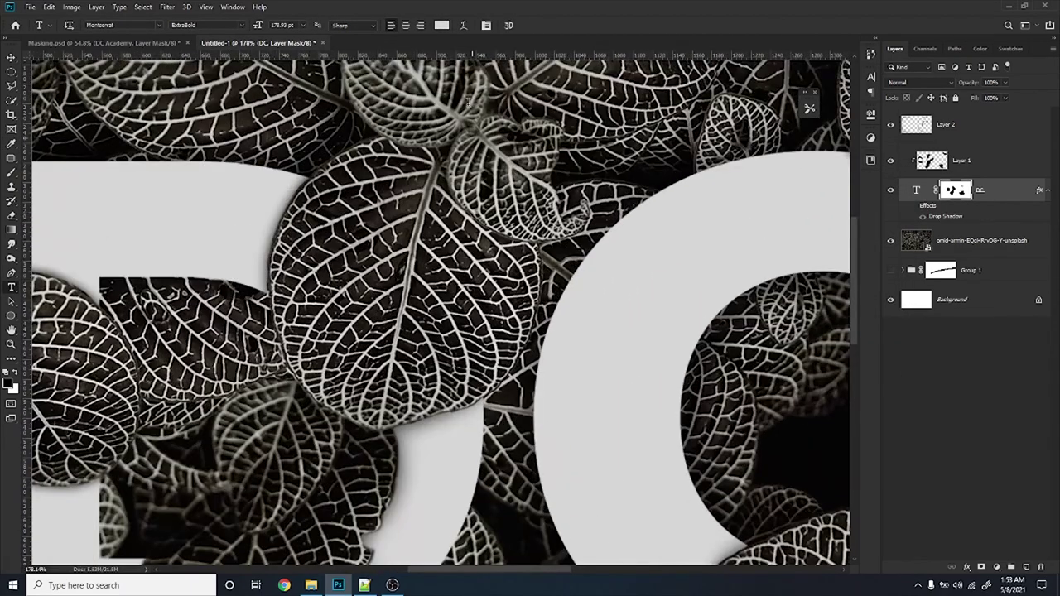
# Enter an exact light-grey hex value for the DC text, then zoom out to check
pyautogui.click(441, 25)
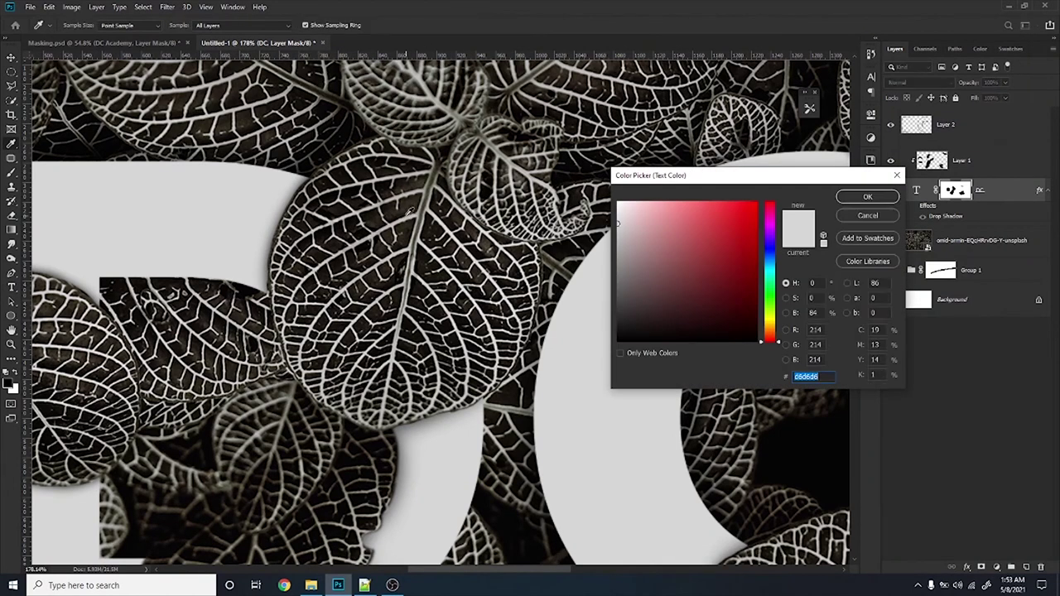
pyautogui.write('1e1e1ed3d3d3')
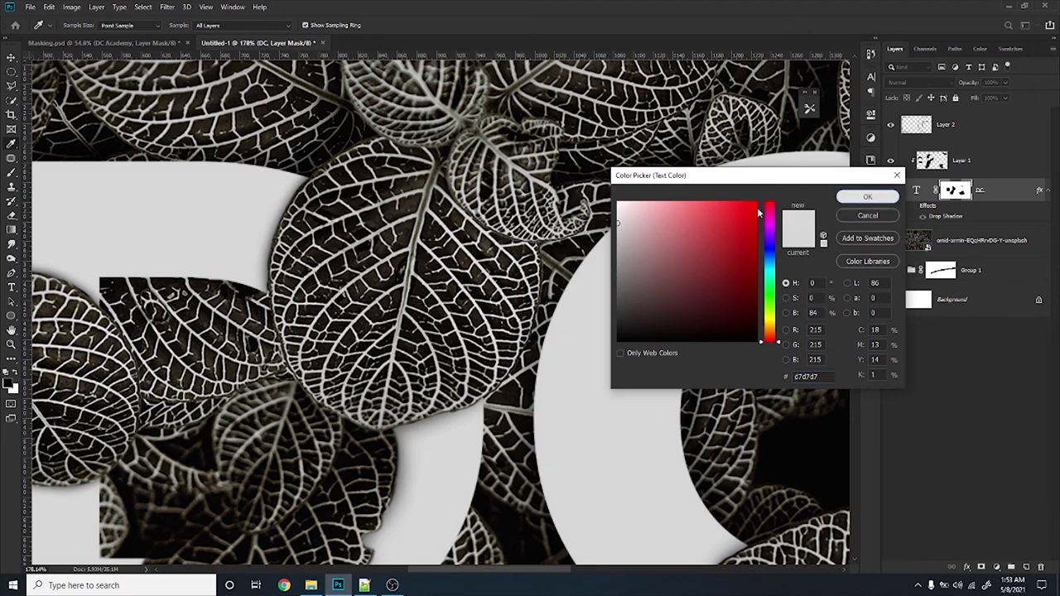
pyautogui.press('Return')
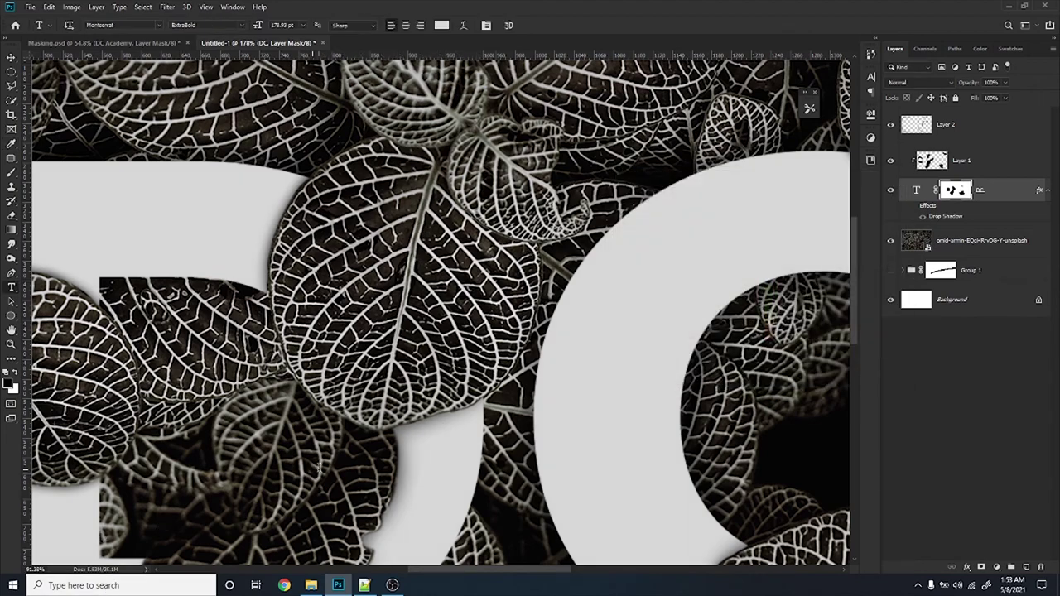
pyautogui.scroll(-5, 319, 467)
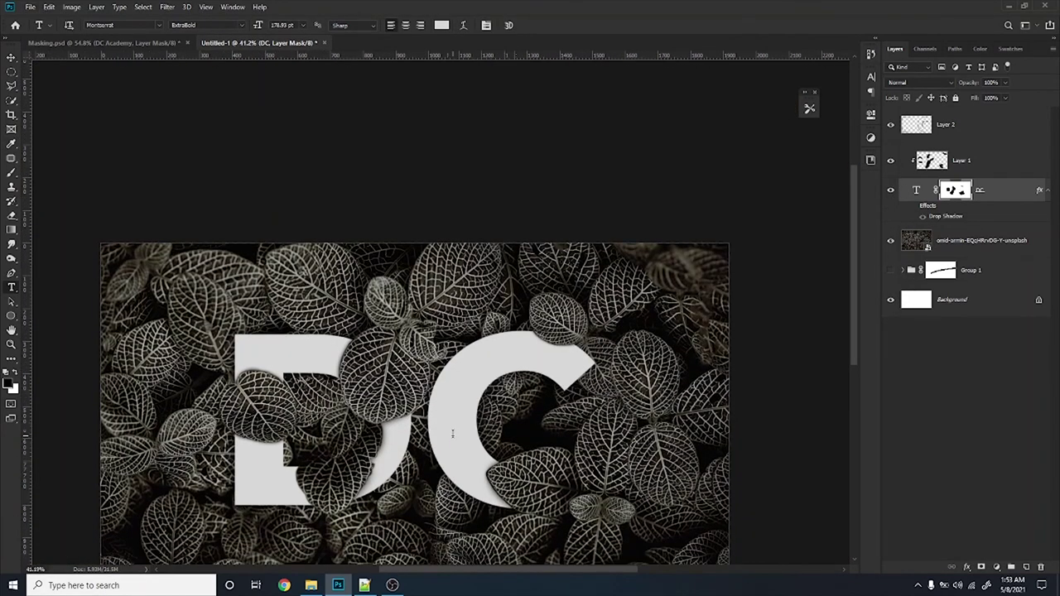
pyautogui.scroll(-1, 453, 433)
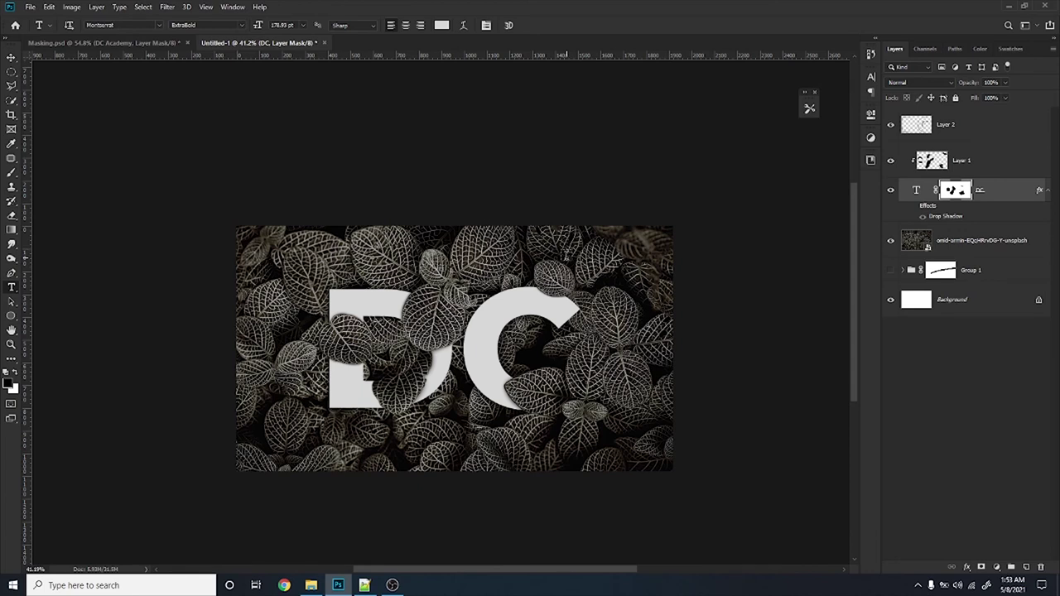
# Add a black Solid Color fill layer above Layer 2 at the top of the stack
pyautogui.click(961, 121)
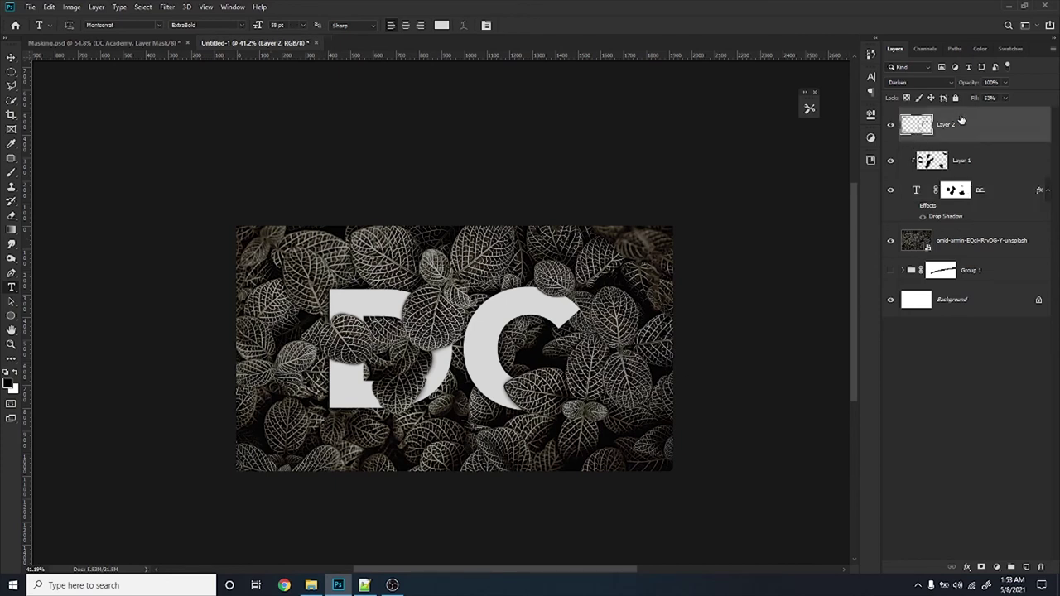
pyautogui.click(997, 569)
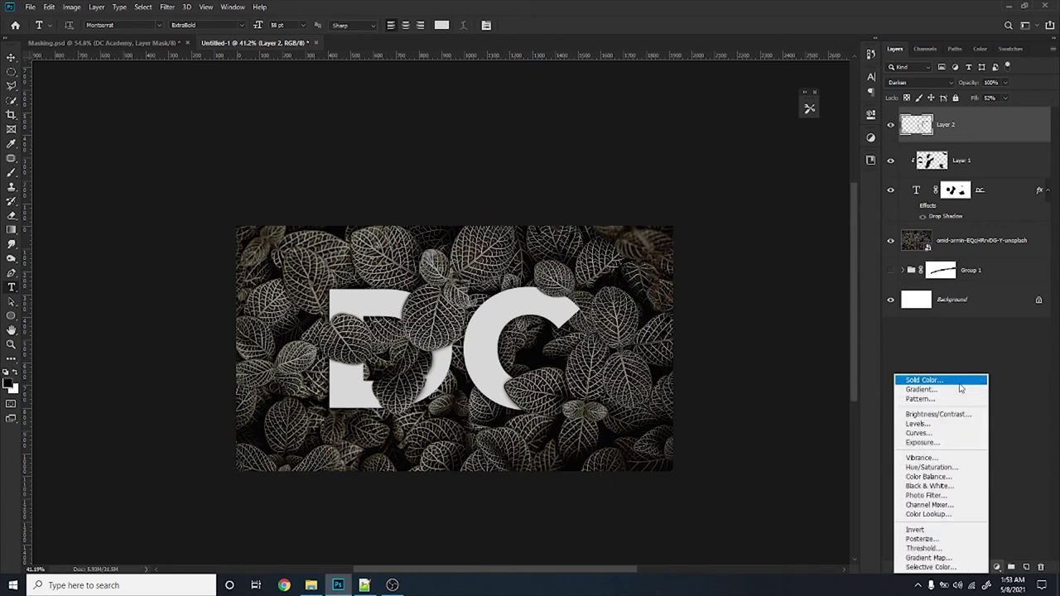
pyautogui.click(921, 378)
pyautogui.click(866, 198)
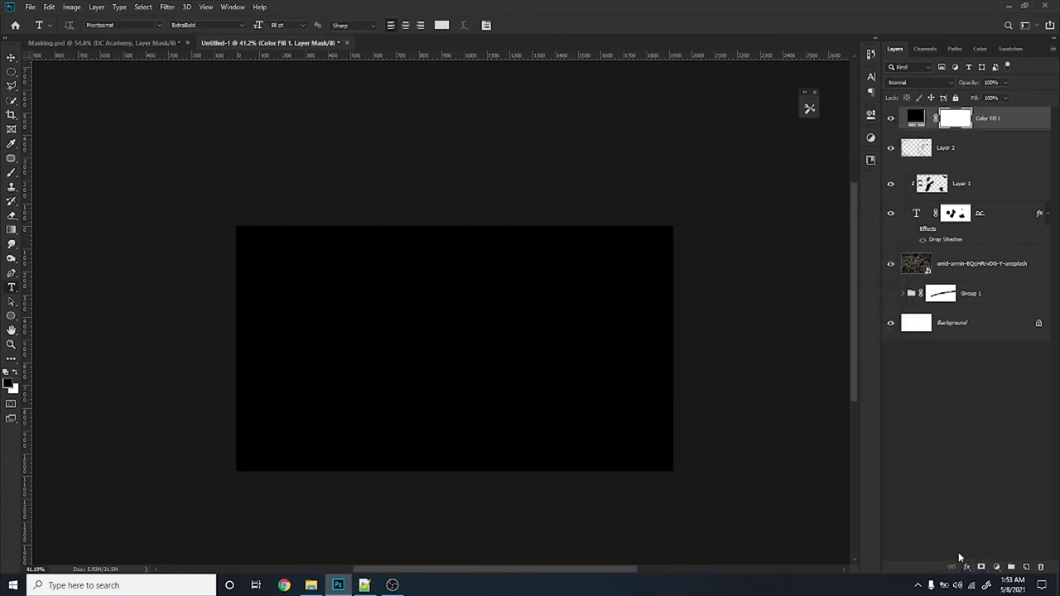
# Select the Gradient tool, glance at Masking.psd for reference, and open the gradient presets
pyautogui.click(12, 230)
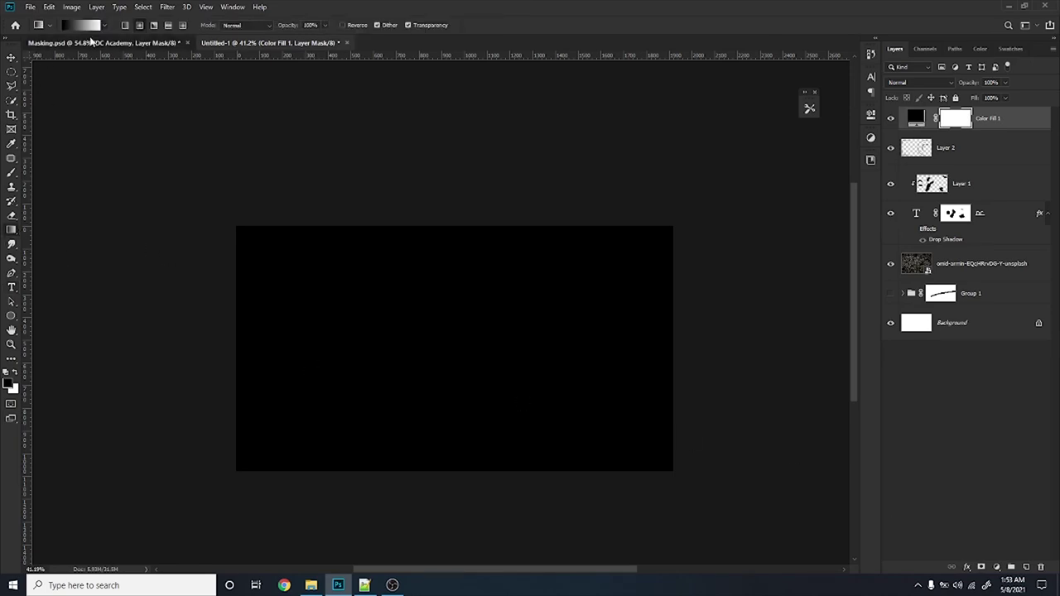
pyautogui.click(91, 42)
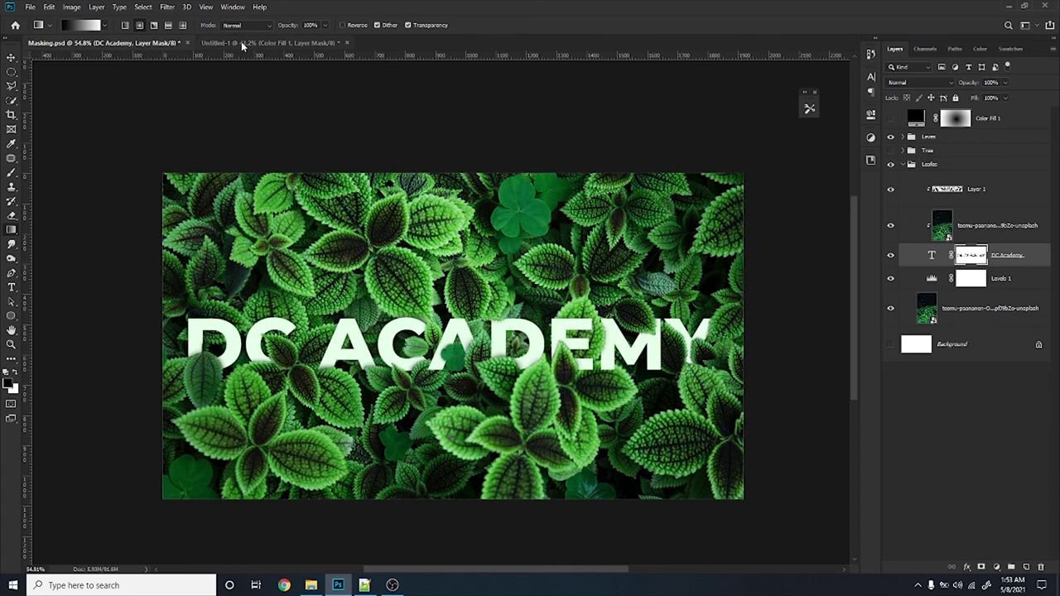
pyautogui.click(249, 43)
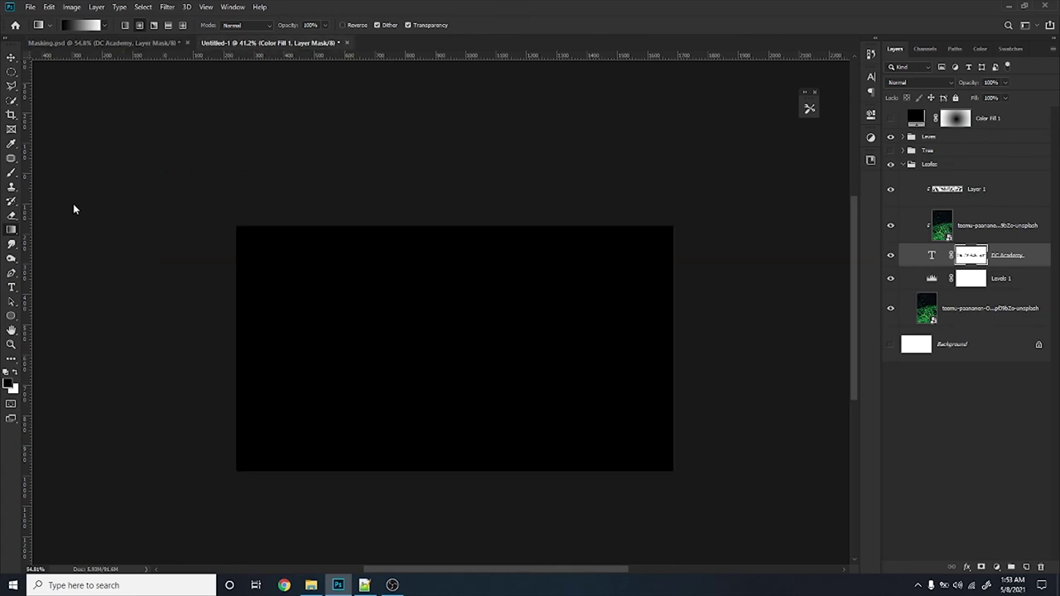
pyautogui.click(84, 26)
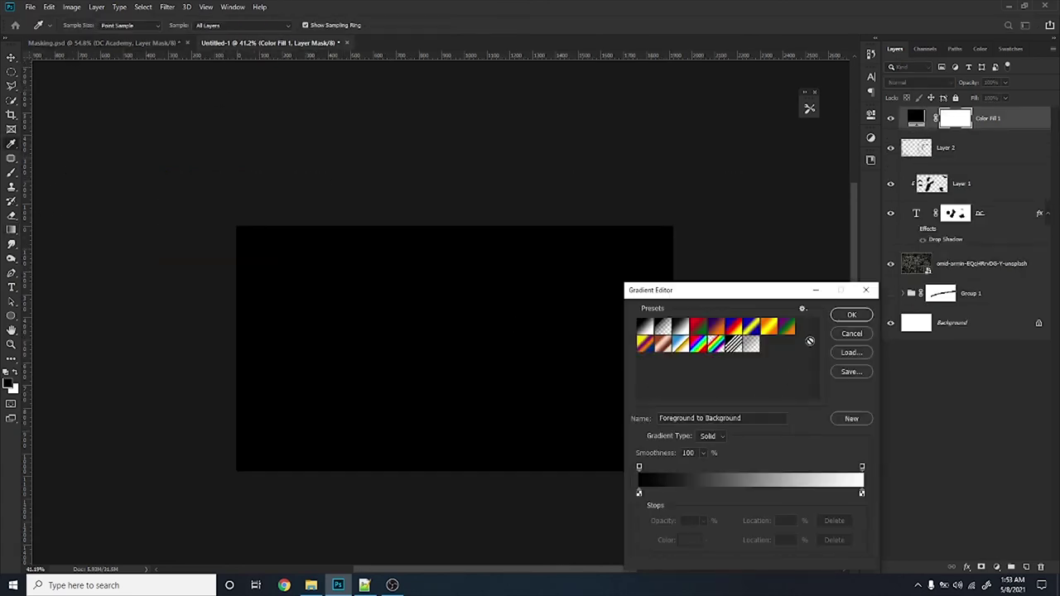
# Draw a Foreground-to-Background radial gradient on the fill's mask from the centre, then cut its fill to about 19%
pyautogui.click(849, 316)
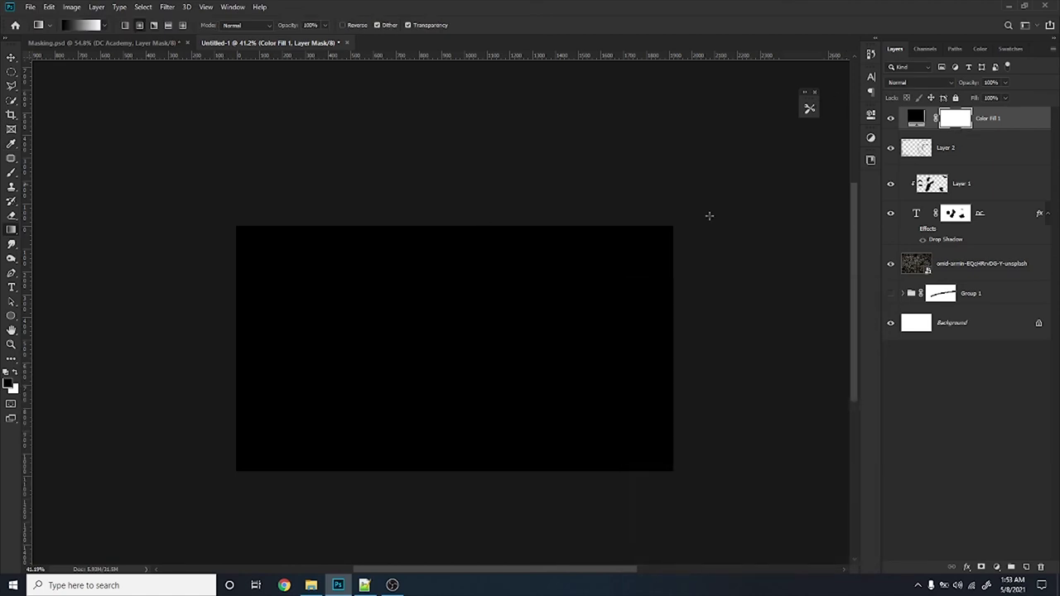
pyautogui.moveTo(441, 343); pyautogui.dragTo(692, 342)
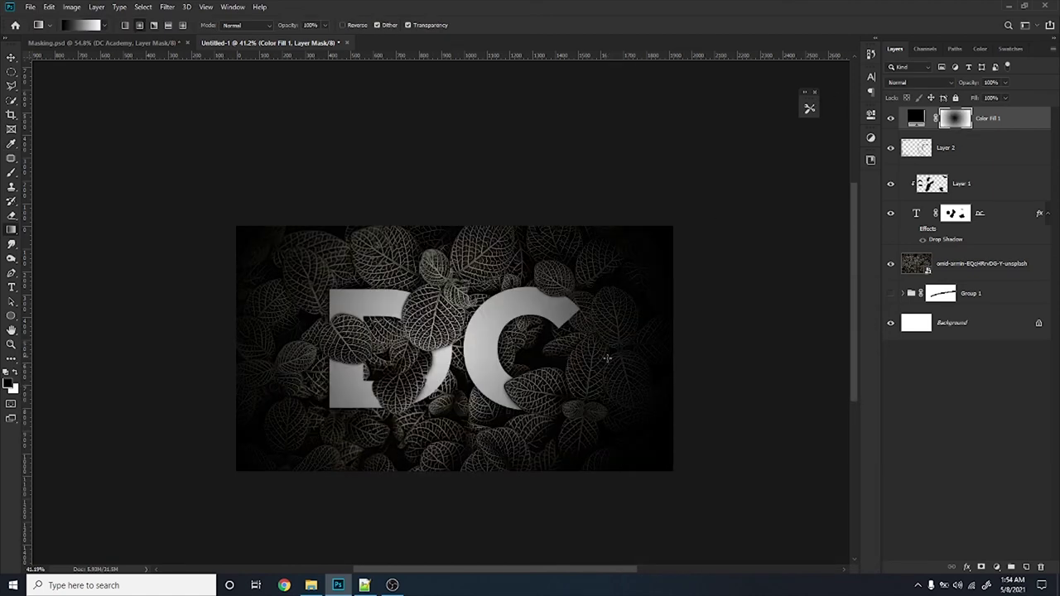
pyautogui.moveTo(459, 359); pyautogui.dragTo(796, 364)
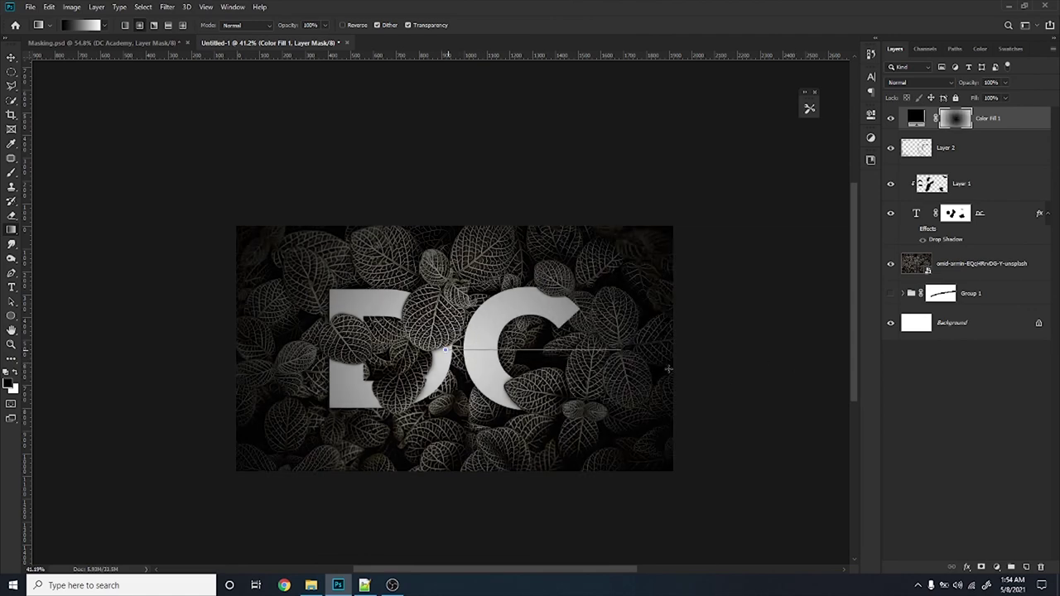
pyautogui.moveTo(452, 349); pyautogui.dragTo(832, 350)
pyautogui.moveTo(461, 344); pyautogui.dragTo(696, 339)
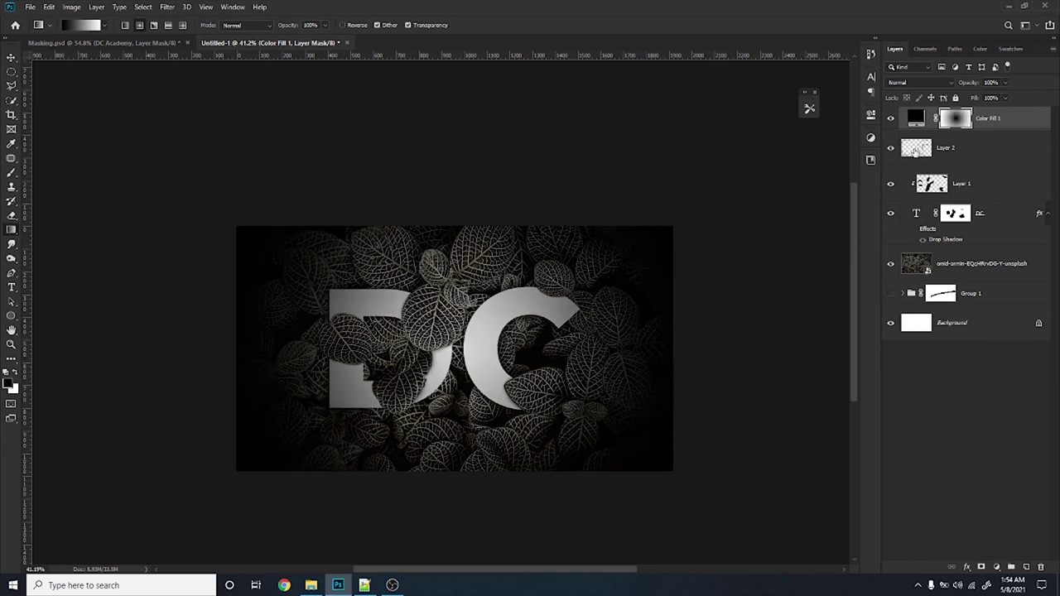
pyautogui.click(1005, 98)
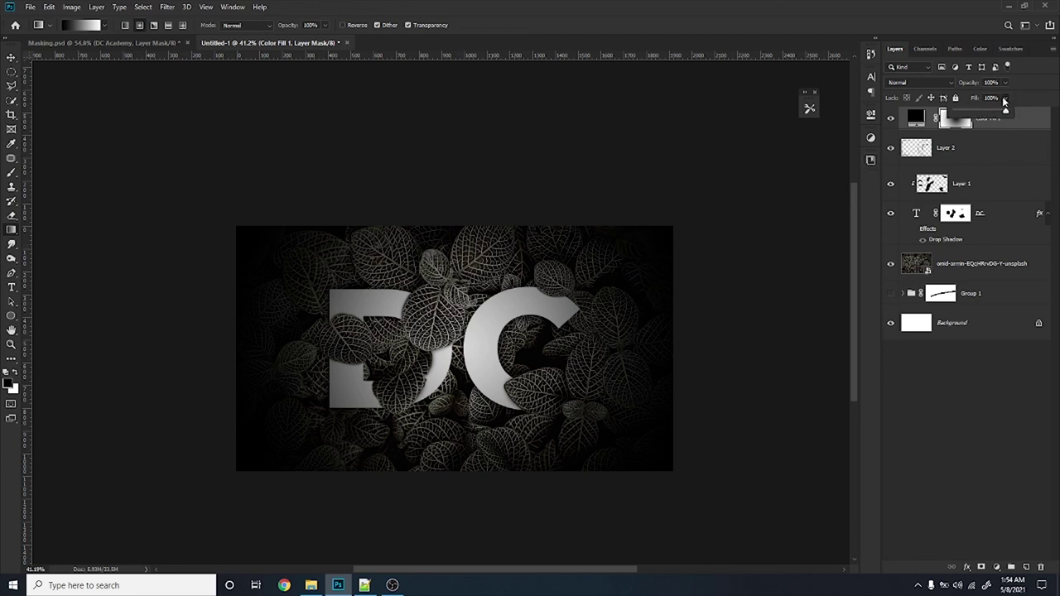
pyautogui.moveTo(997, 114); pyautogui.dragTo(982, 115)
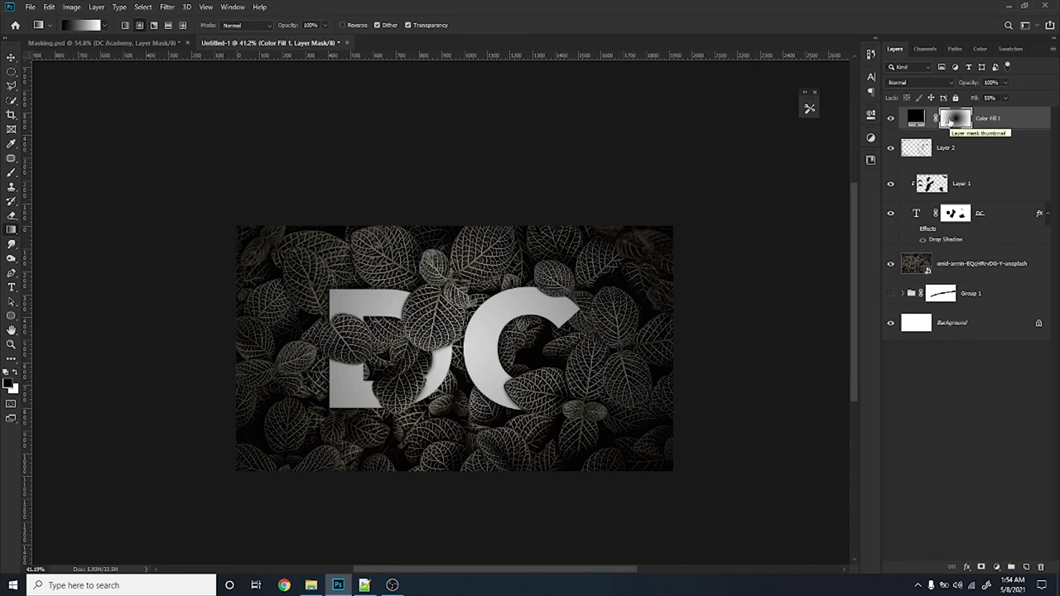
pyautogui.keyDown('alt'); pyautogui.click(953, 120); pyautogui.keyUp('alt')
pyautogui.scroll(1, 481, 355)
pyautogui.scroll(1, 480, 355)
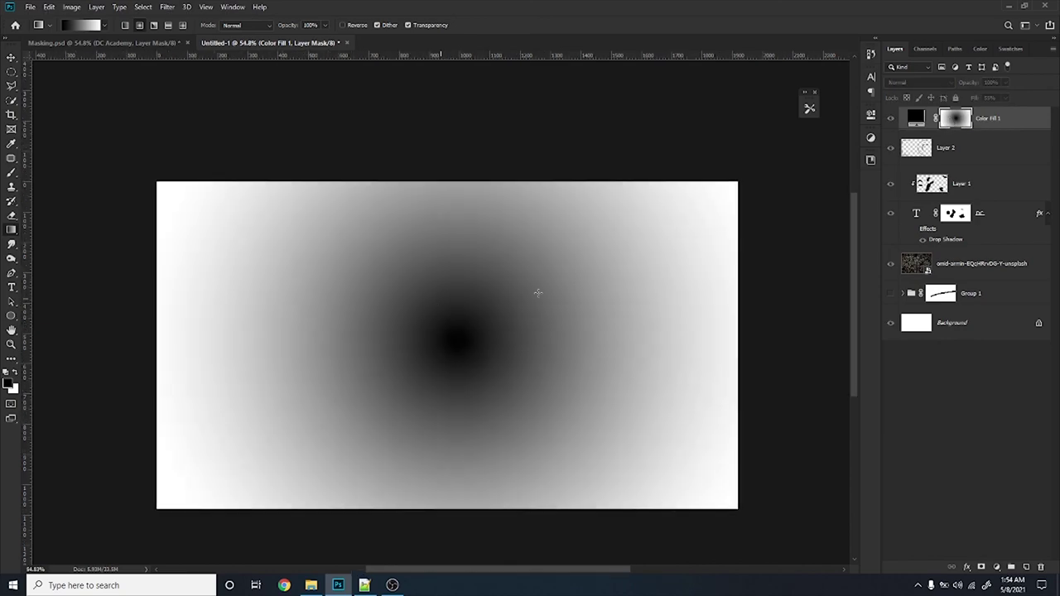
pyautogui.keyDown('alt'); pyautogui.click(951, 117); pyautogui.keyUp('alt')
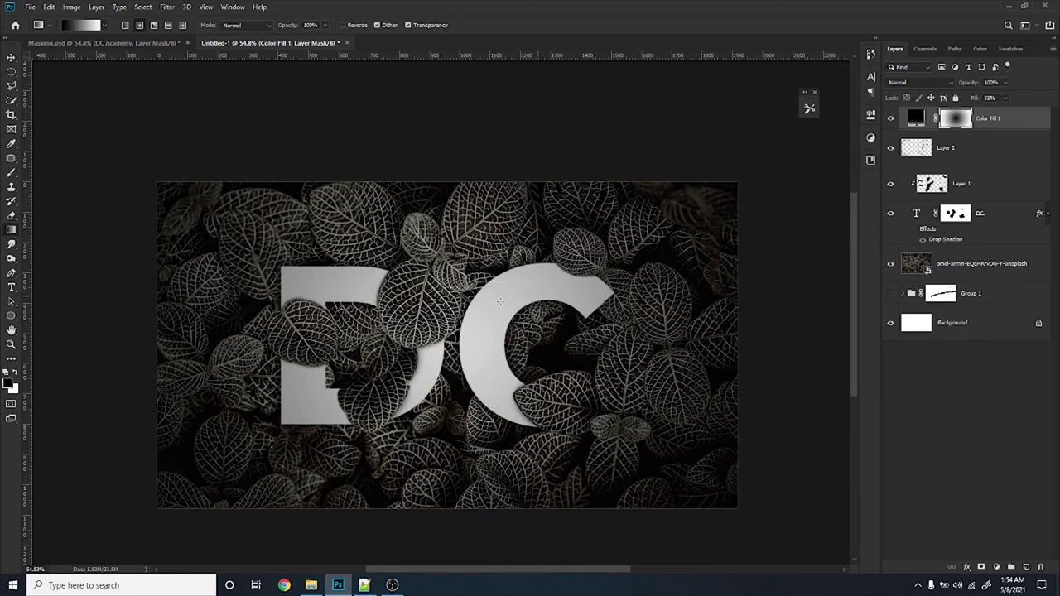
pyautogui.scroll(-2, 454, 358)
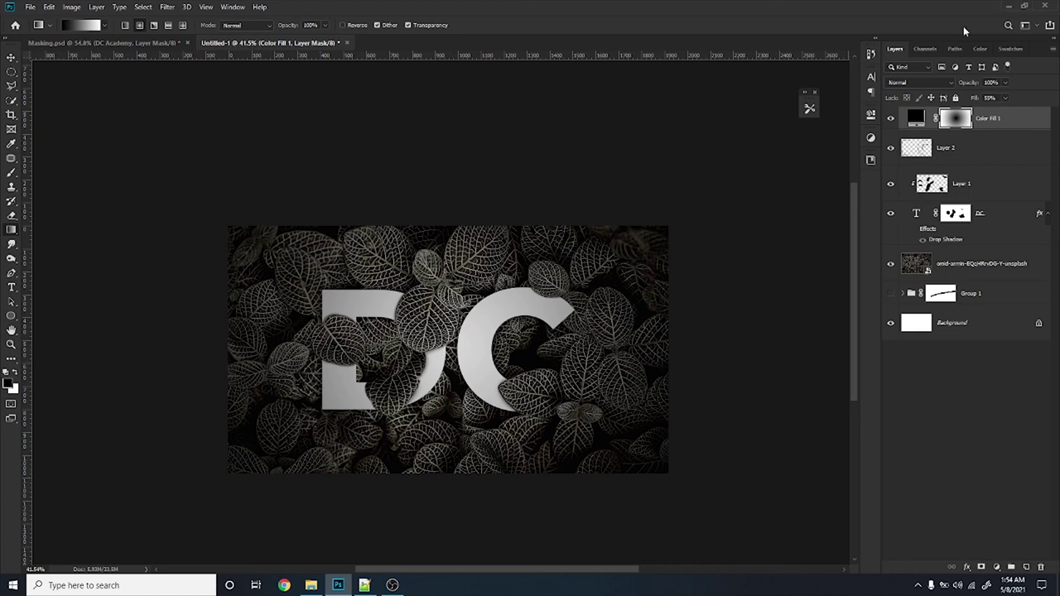
# Group Color Fill 1, Layer 2, Layer 1 and the DC text into Group 2, toggling visibility to check
pyautogui.click(890, 118)
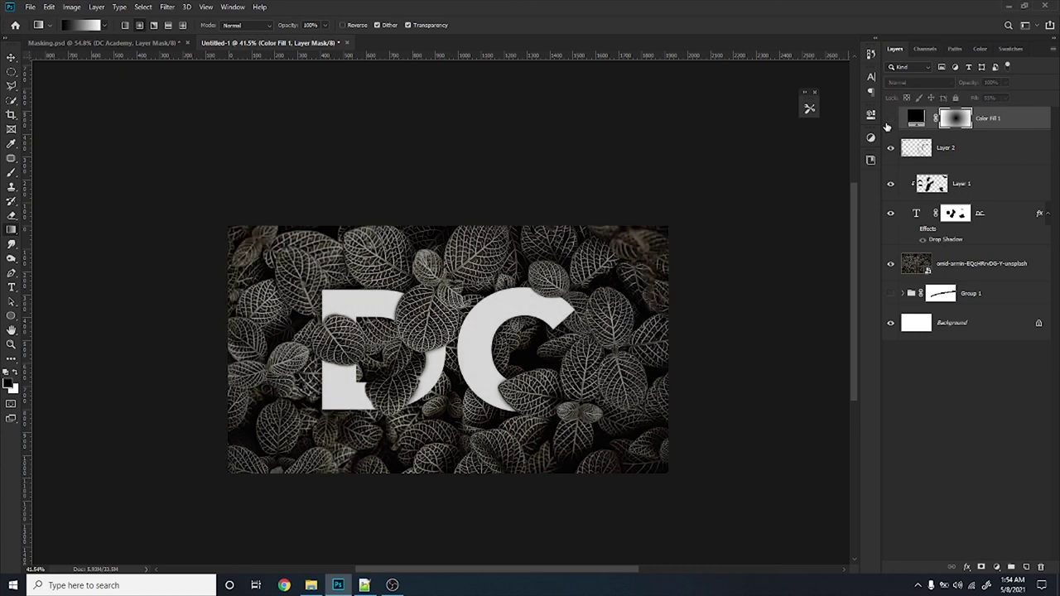
pyautogui.click(891, 118)
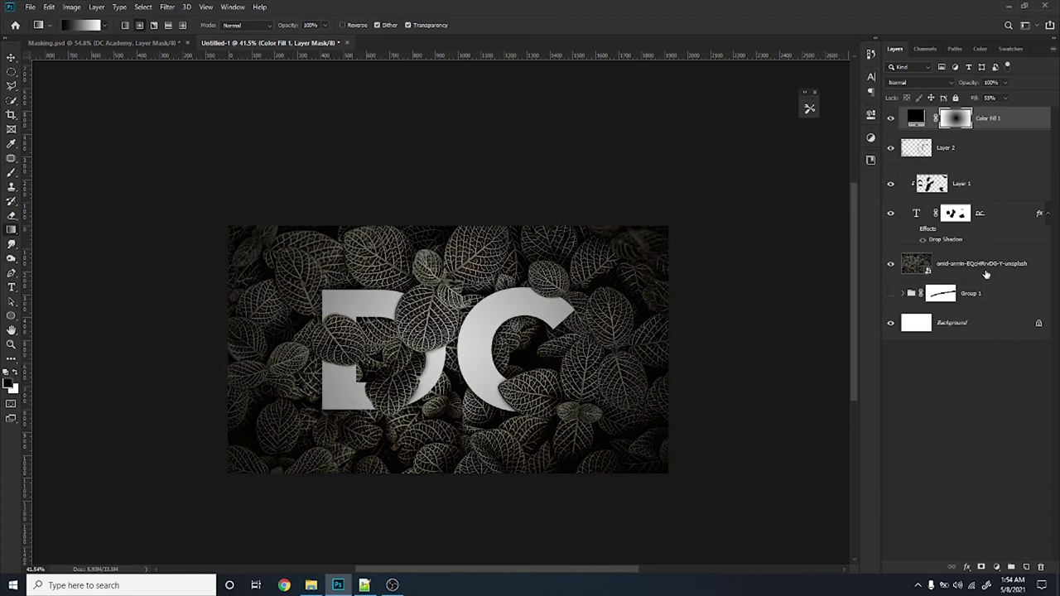
pyautogui.keyDown('shift'); pyautogui.click(993, 218); pyautogui.keyUp('shift')
pyautogui.hotkey('ctrl', 'g')
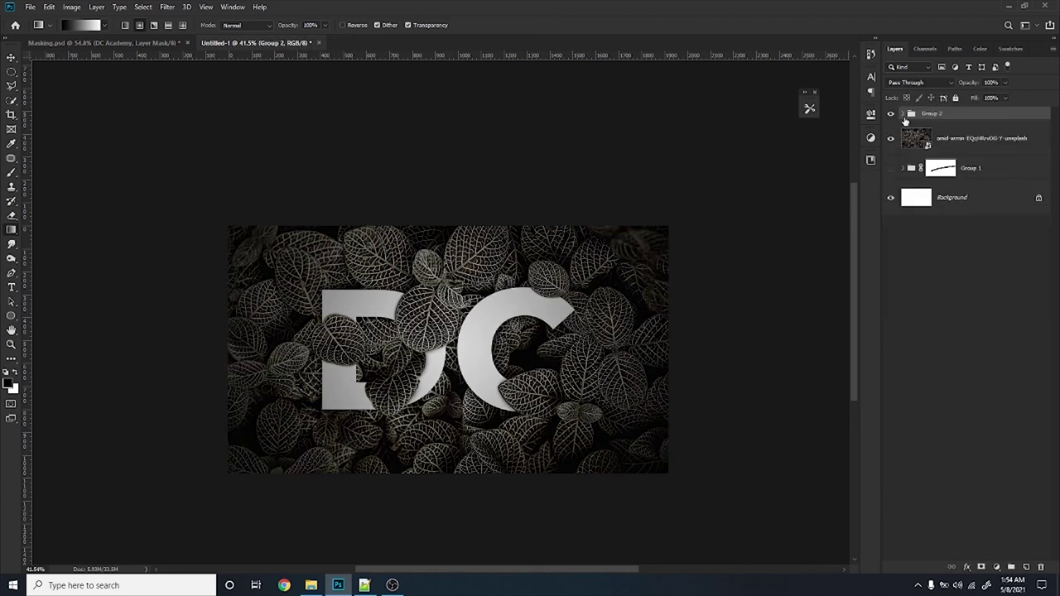
pyautogui.click(890, 114)
pyautogui.click(890, 114)
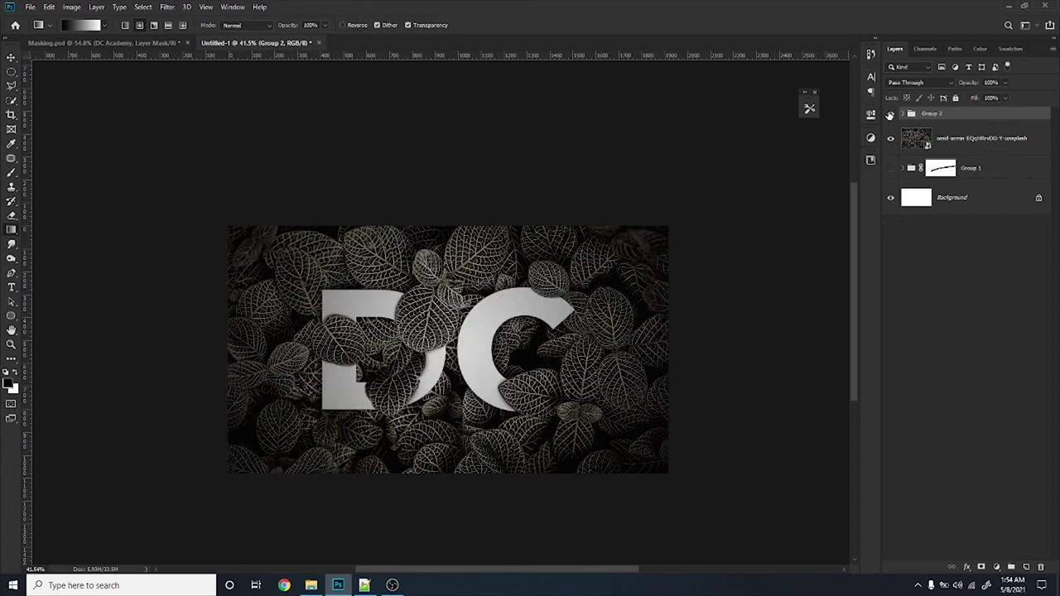